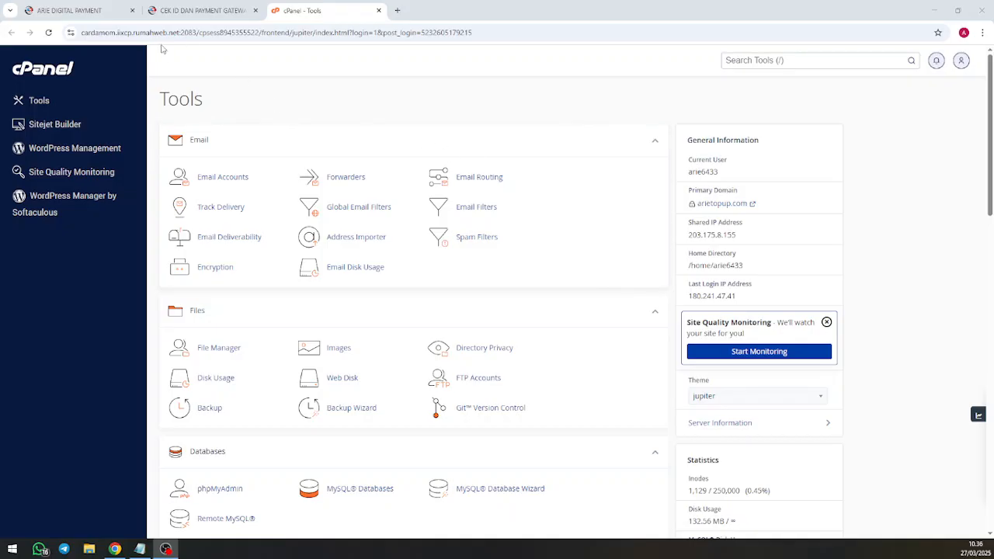
Look over the ARIE DIGITAL PAYMENT site and Cek ID dashboard, then return to cPanel tools.
{"action": "left_click", "coordinate": [89, 21]}
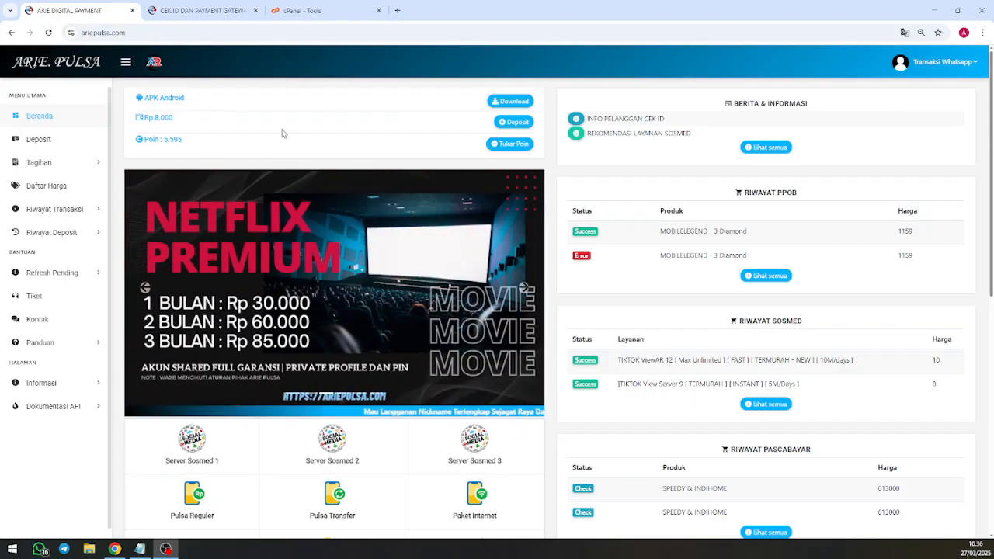
{"action": "left_click", "coordinate": [203, 14]}
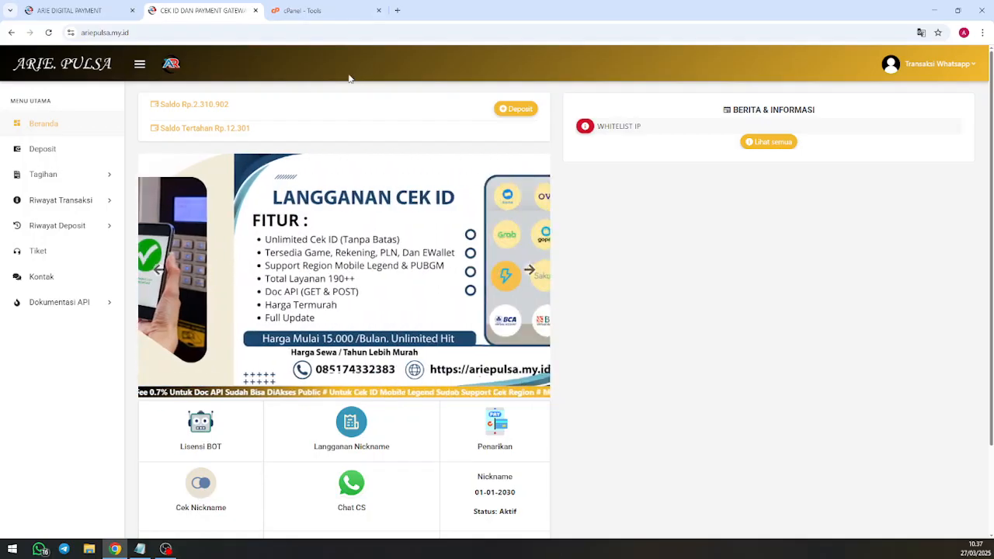
{"action": "left_click", "coordinate": [73, 11]}
{"action": "left_click", "coordinate": [214, 14]}
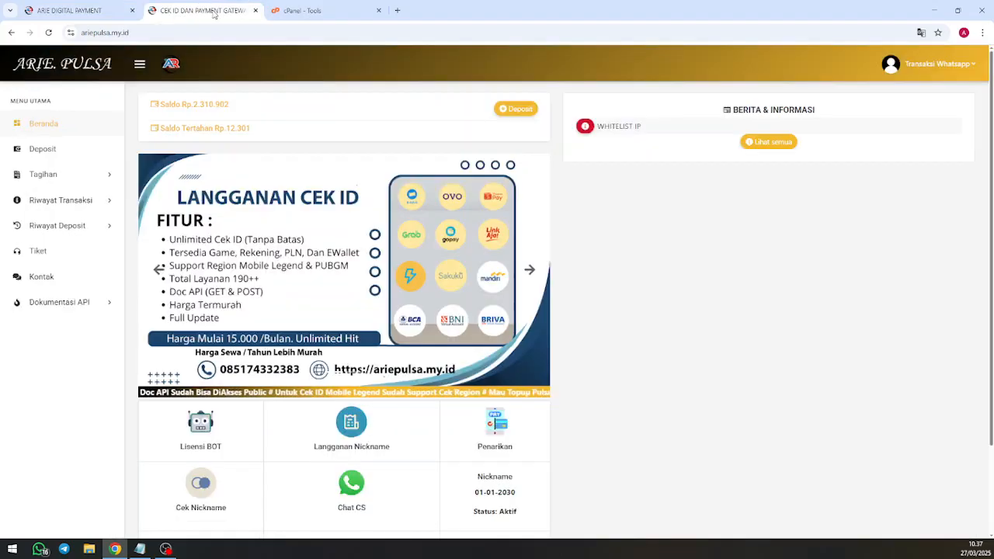
{"action": "left_click", "coordinate": [321, 14]}
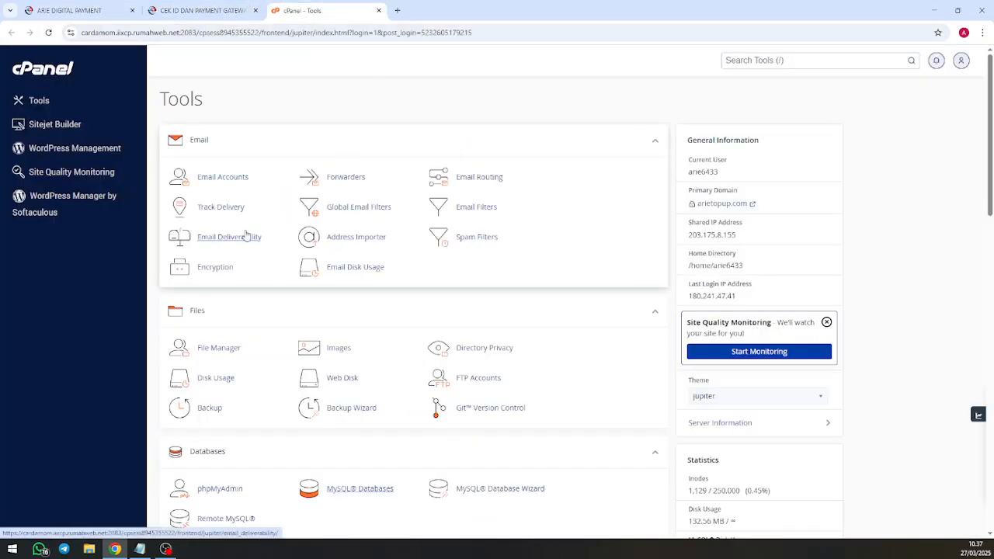
Open File Manager in a new tab and enter the public_html folder.
{"action": "right_click", "coordinate": [220, 356]}
{"action": "left_click", "coordinate": [253, 363]}
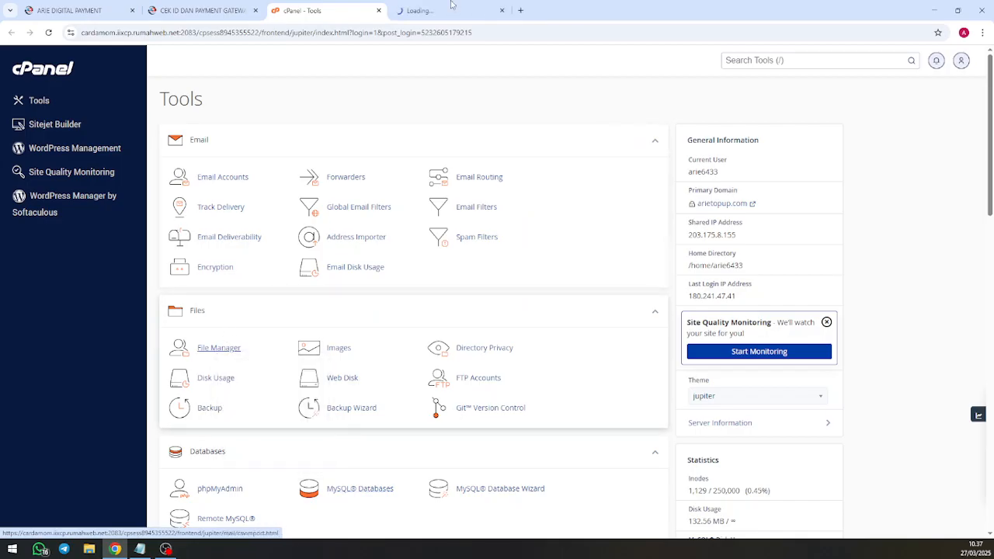
{"action": "left_click", "coordinate": [444, 9]}
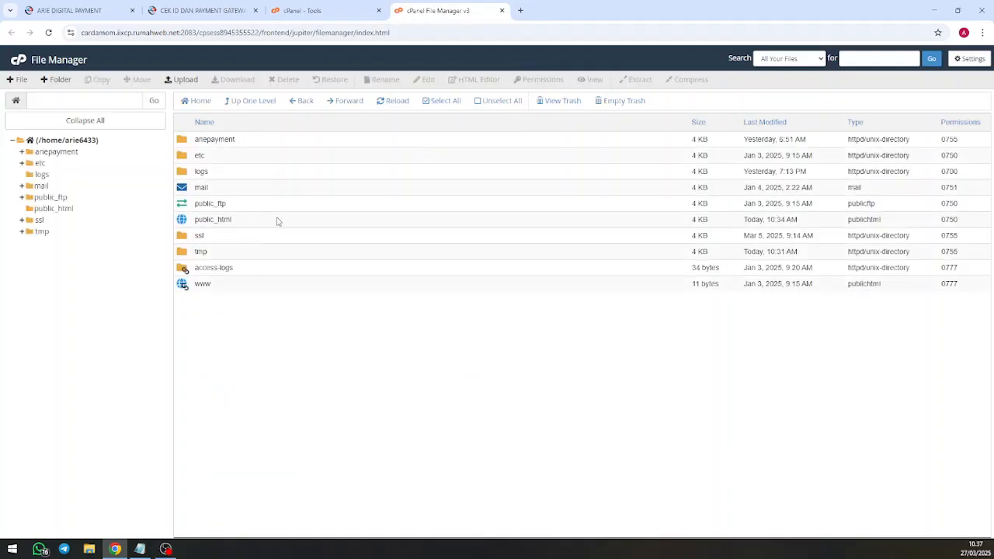
{"action": "double_click", "coordinate": [276, 221]}
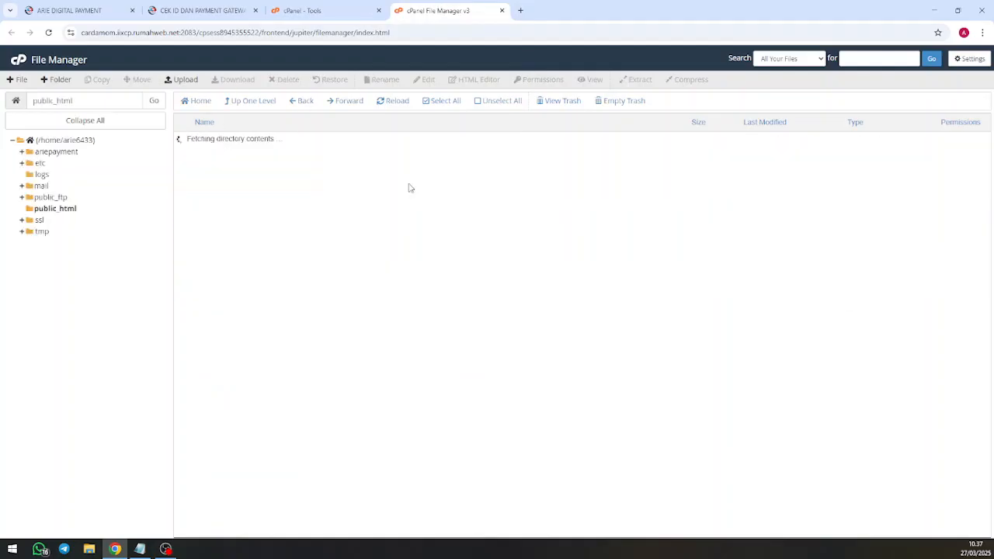
{"action": "right_click", "coordinate": [239, 178]}
{"action": "left_click", "coordinate": [354, 145]}
Upload OPERAN ARIE VERSI 6.zip from the Sourcecode folder into public_html.
{"action": "left_click", "coordinate": [182, 80]}
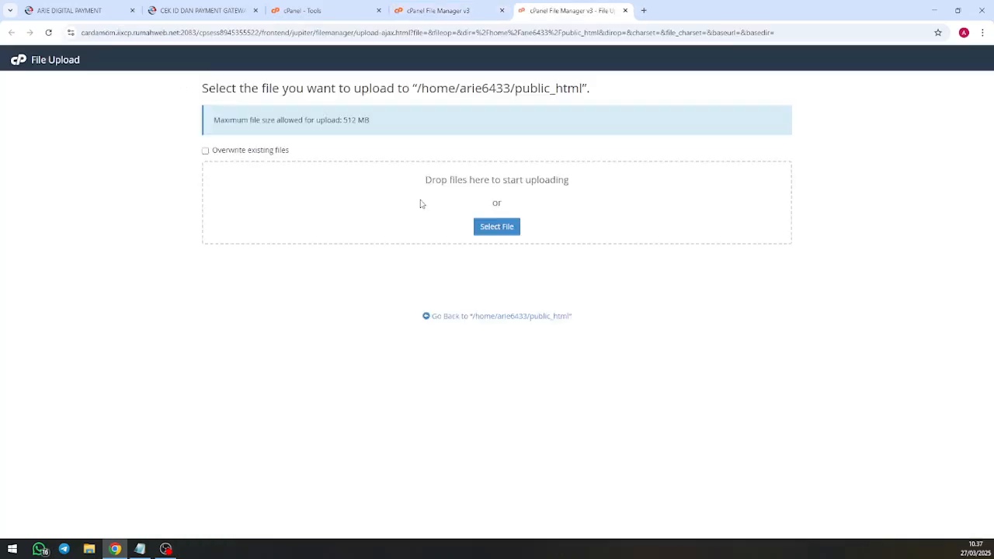
{"action": "left_click", "coordinate": [503, 227]}
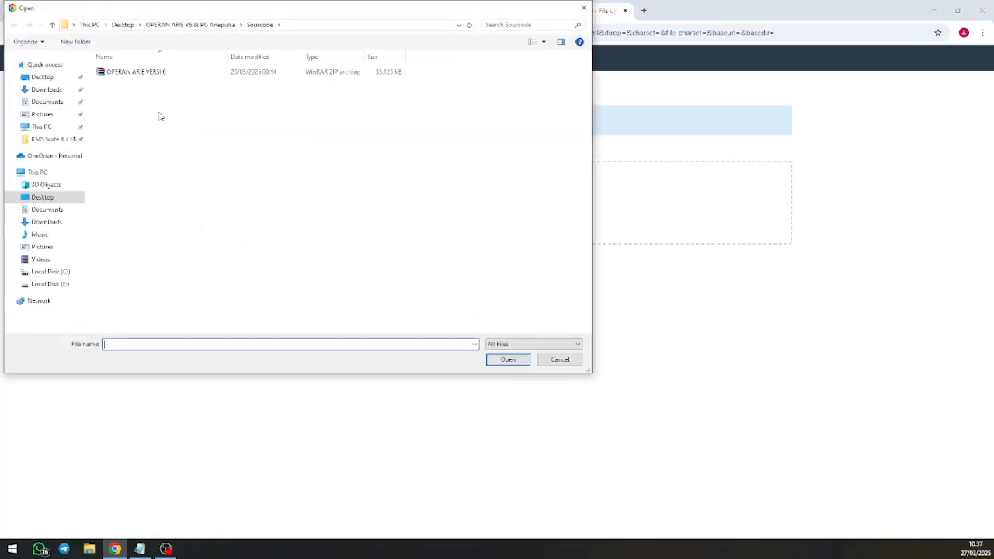
{"action": "left_click", "coordinate": [43, 77]}
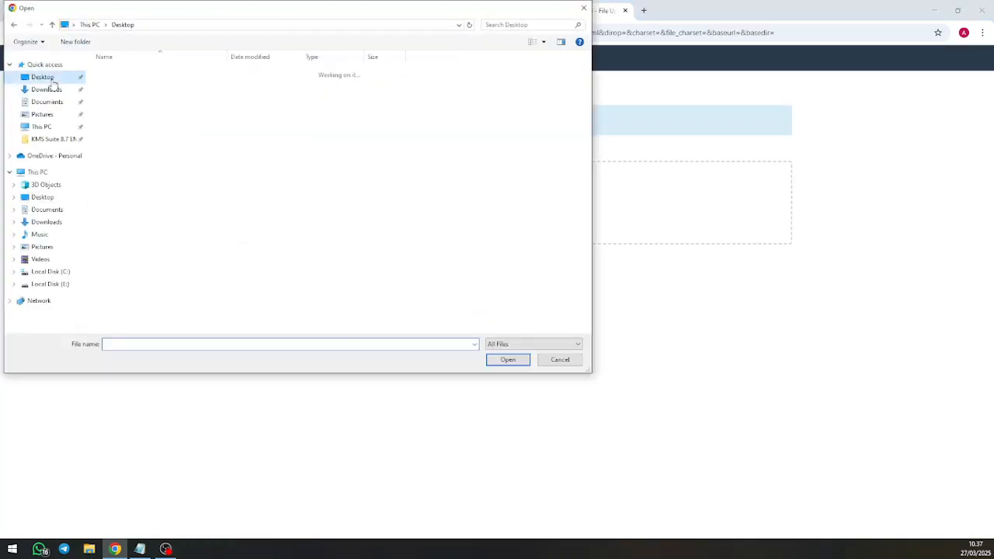
{"action": "left_click", "coordinate": [16, 26]}
{"action": "double_click", "coordinate": [126, 71]}
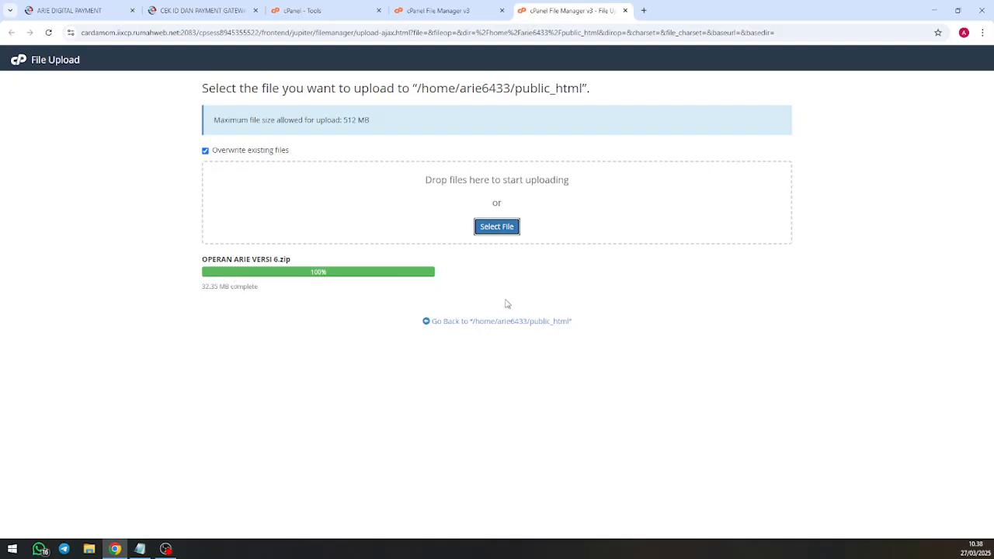
Extract OPERAN ARIE VERSI 6.zip into public_html.
{"action": "left_click", "coordinate": [472, 323]}
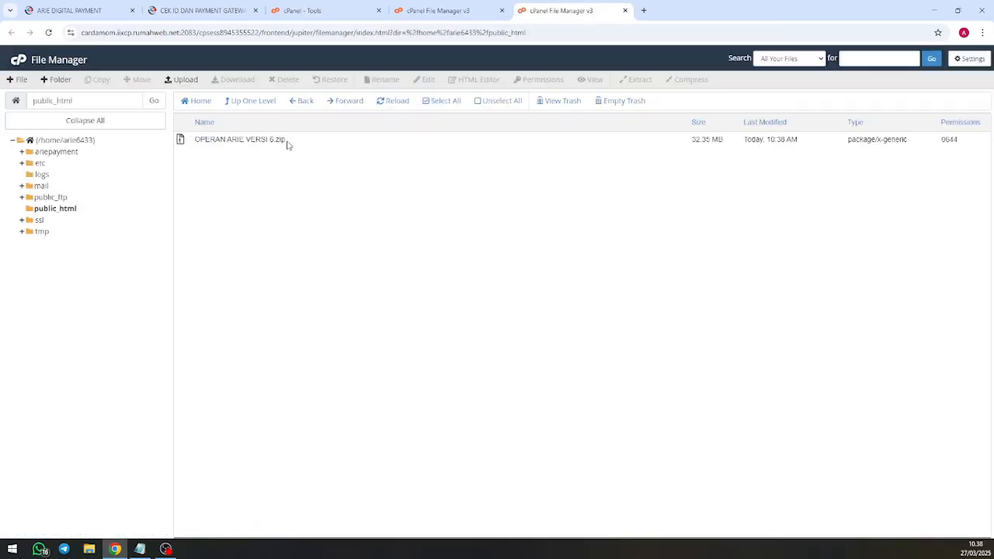
{"action": "right_click", "coordinate": [288, 145]}
{"action": "left_click", "coordinate": [342, 256]}
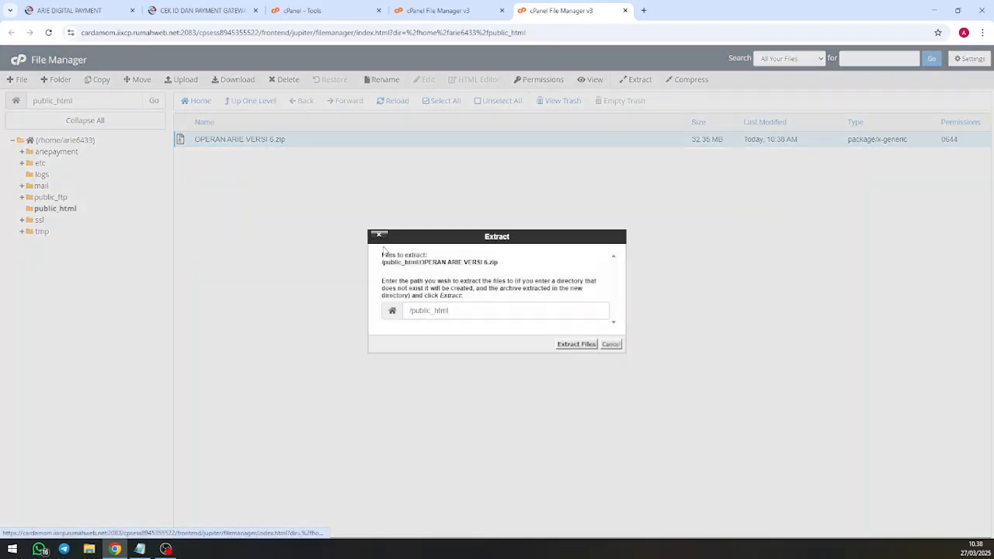
{"action": "left_click", "coordinate": [574, 344]}
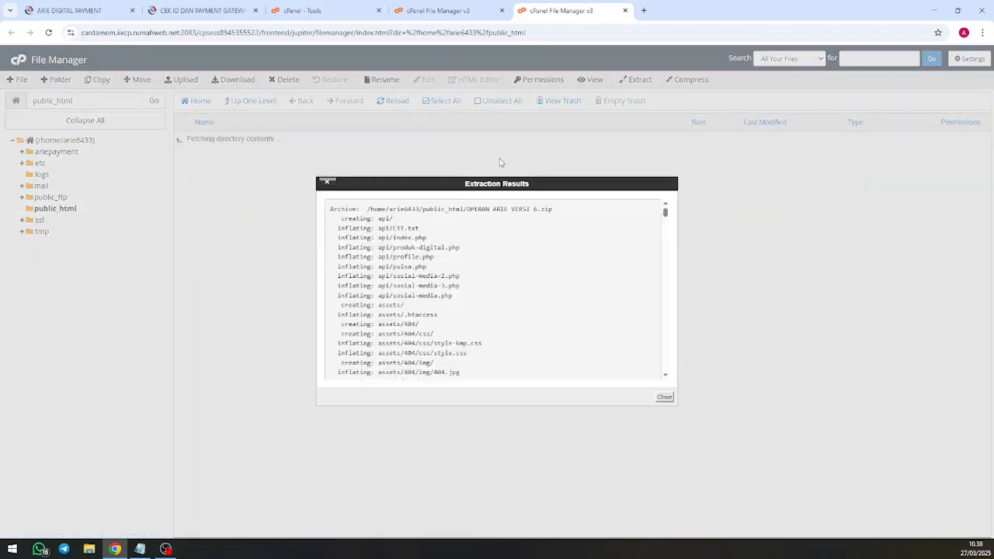
{"action": "left_click", "coordinate": [662, 397]}
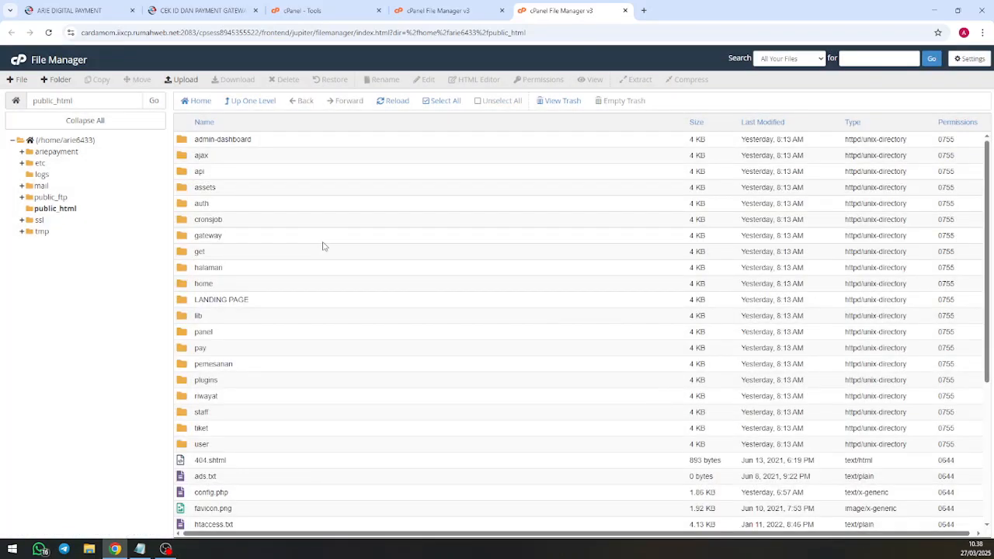
Open config.php in the code editor and close the leftover empty File Manager tab.
{"action": "scroll", "coordinate": [323, 246], "scroll_direction": "down", "scroll_amount": 3}
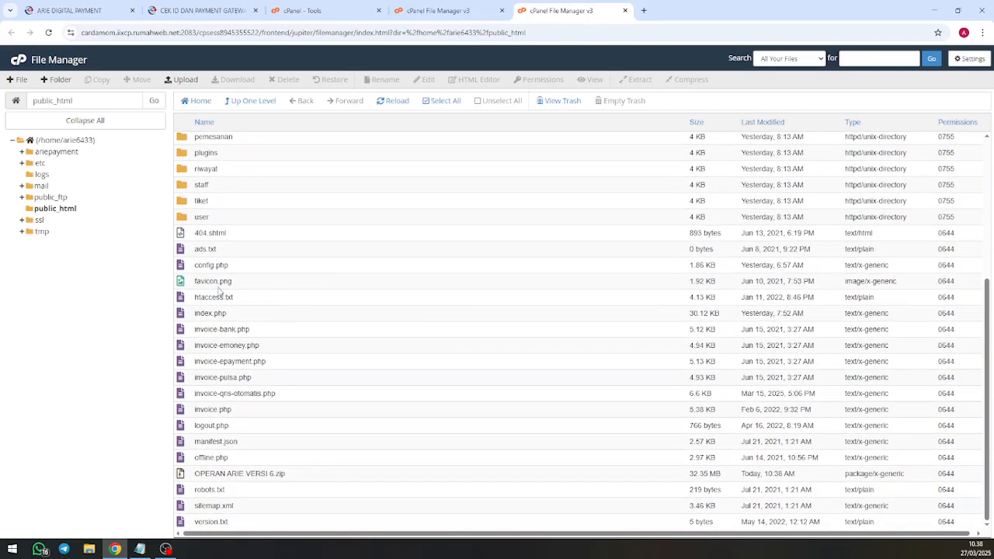
{"action": "left_click", "coordinate": [248, 271]}
{"action": "right_click", "coordinate": [243, 270]}
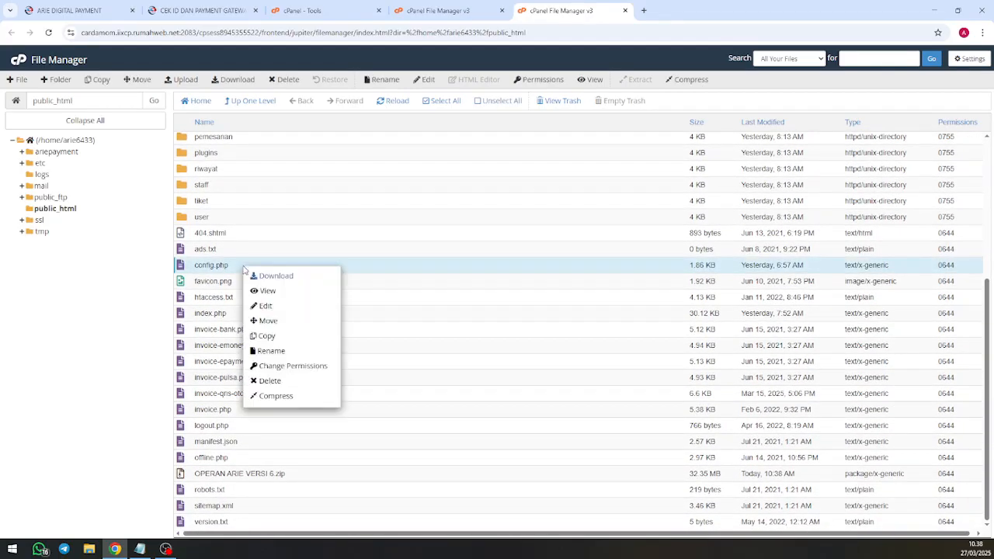
{"action": "left_click", "coordinate": [268, 305]}
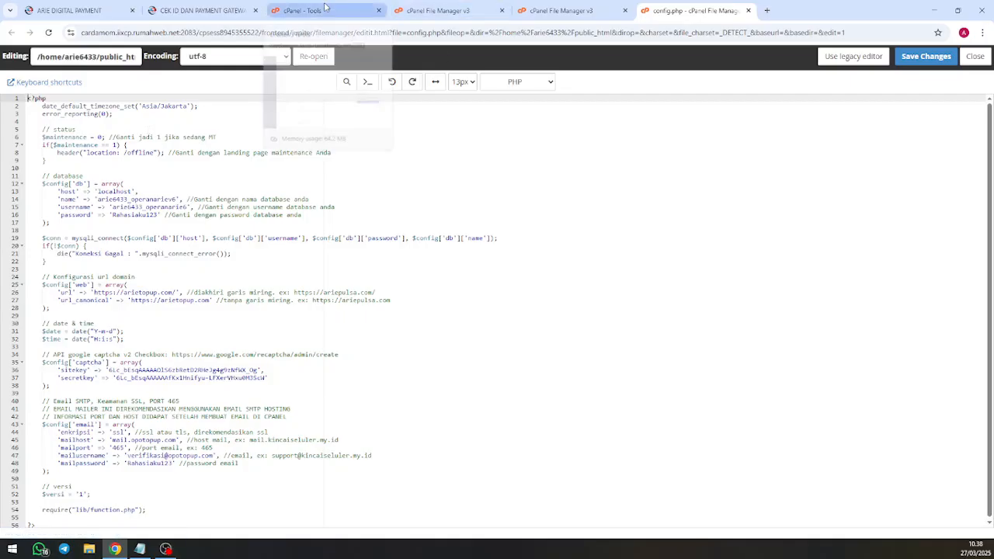
{"action": "left_click", "coordinate": [439, 10]}
{"action": "left_click", "coordinate": [501, 11]}
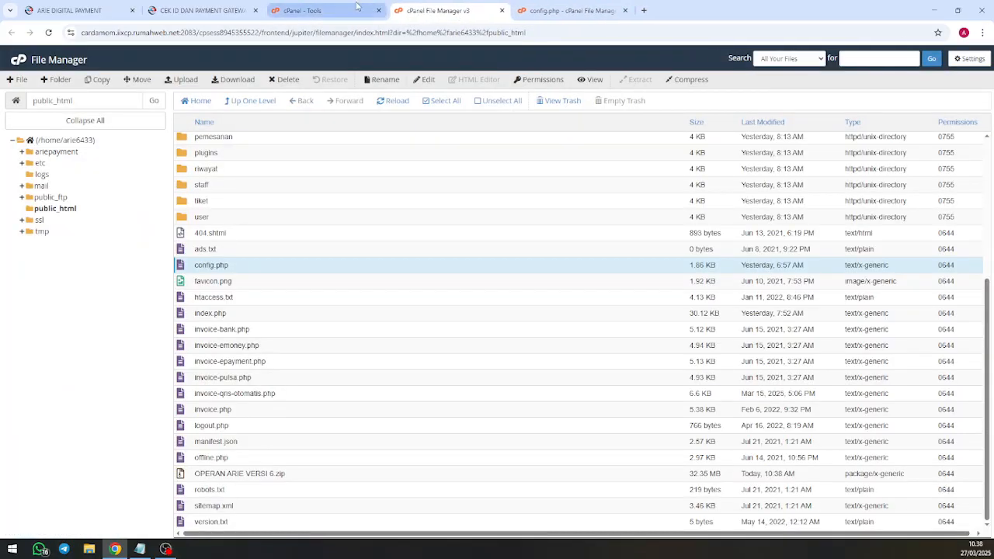
Open MySQL Databases from the cPanel tools page in a new tab.
{"action": "left_click", "coordinate": [355, 10]}
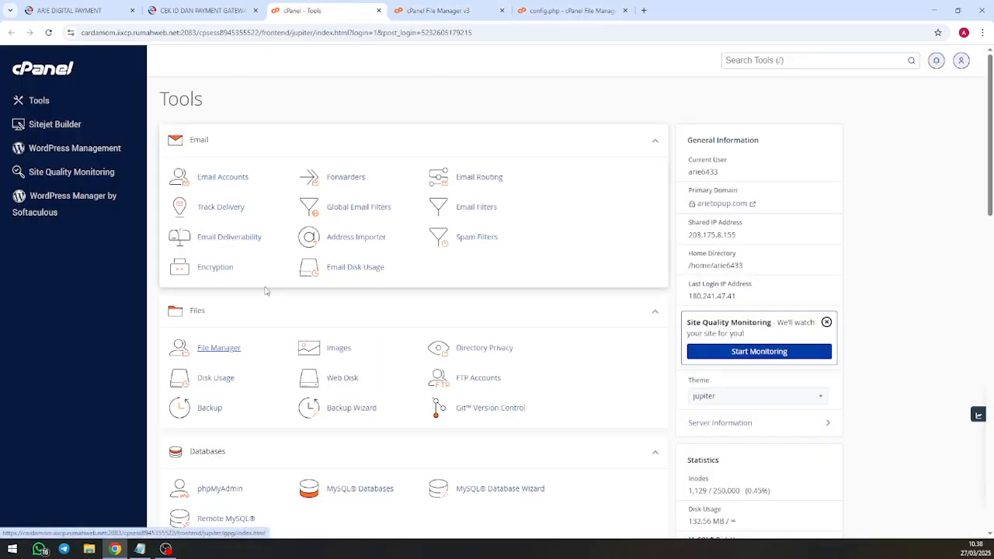
{"action": "scroll", "coordinate": [445, 233], "scroll_direction": "down", "scroll_amount": 5}
{"action": "scroll", "coordinate": [441, 264], "scroll_direction": "up", "scroll_amount": 5}
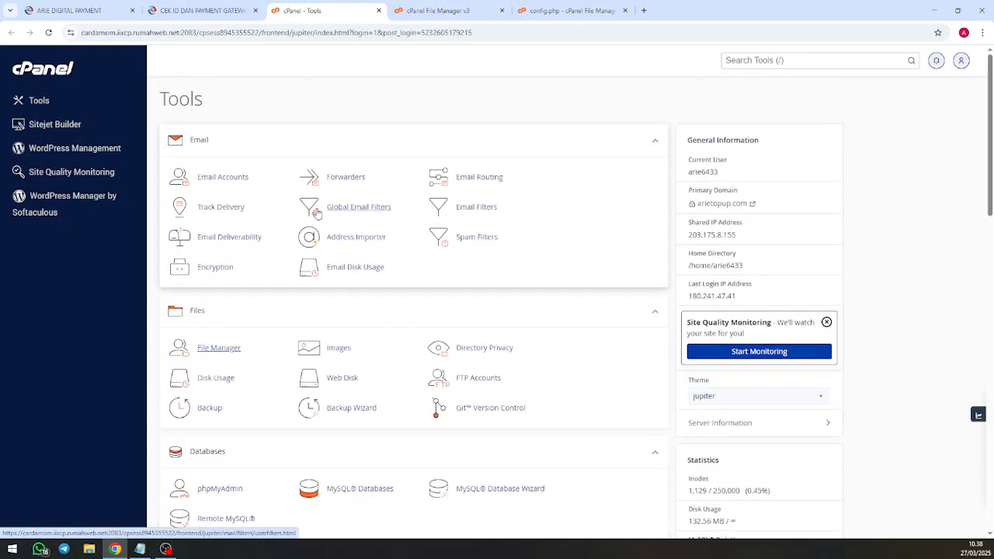
{"action": "scroll", "coordinate": [357, 233], "scroll_direction": "down", "scroll_amount": 2}
{"action": "right_click", "coordinate": [359, 335]}
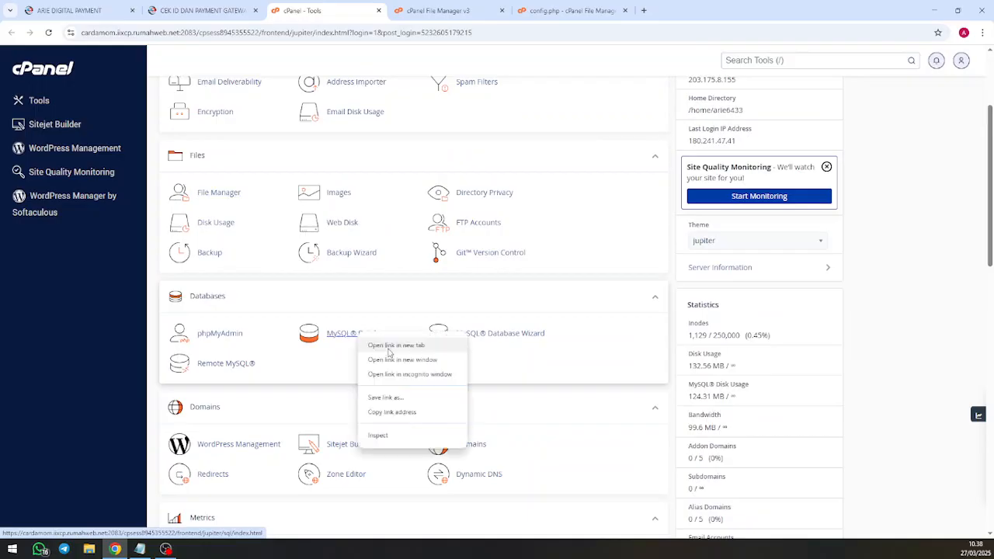
{"action": "left_click", "coordinate": [388, 344]}
{"action": "left_click", "coordinate": [450, 13]}
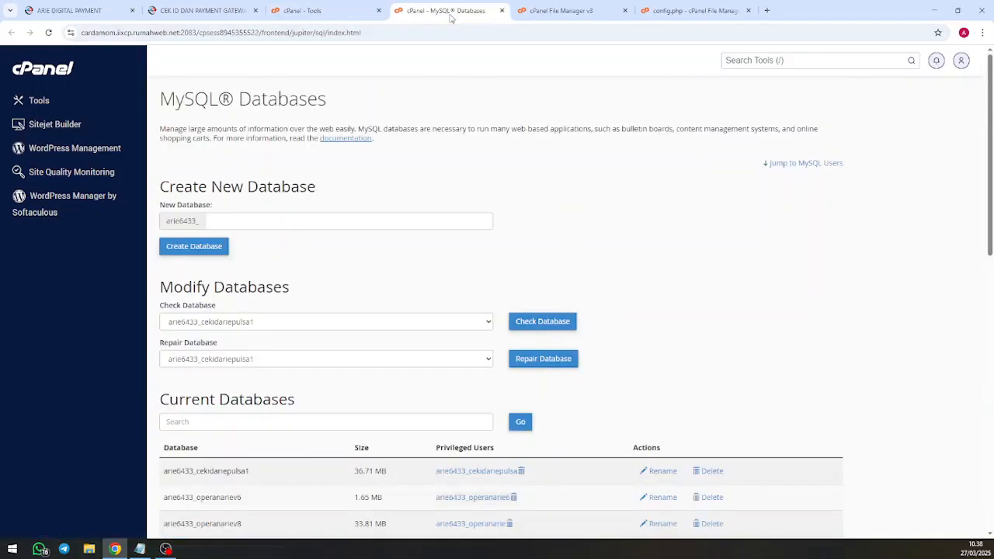
{"action": "left_click", "coordinate": [243, 223]}
{"action": "type", "text": "t"}
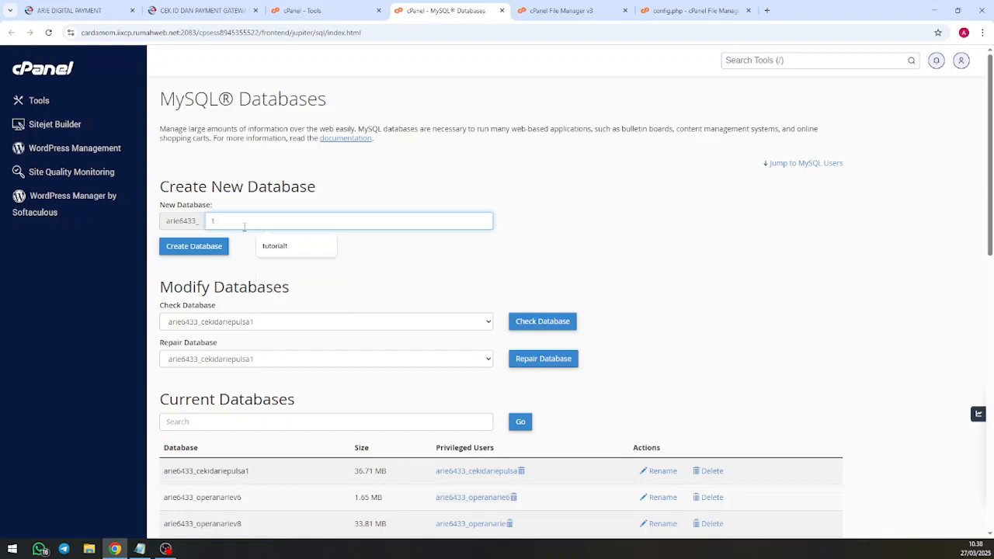
{"action": "left_click", "coordinate": [272, 248]}
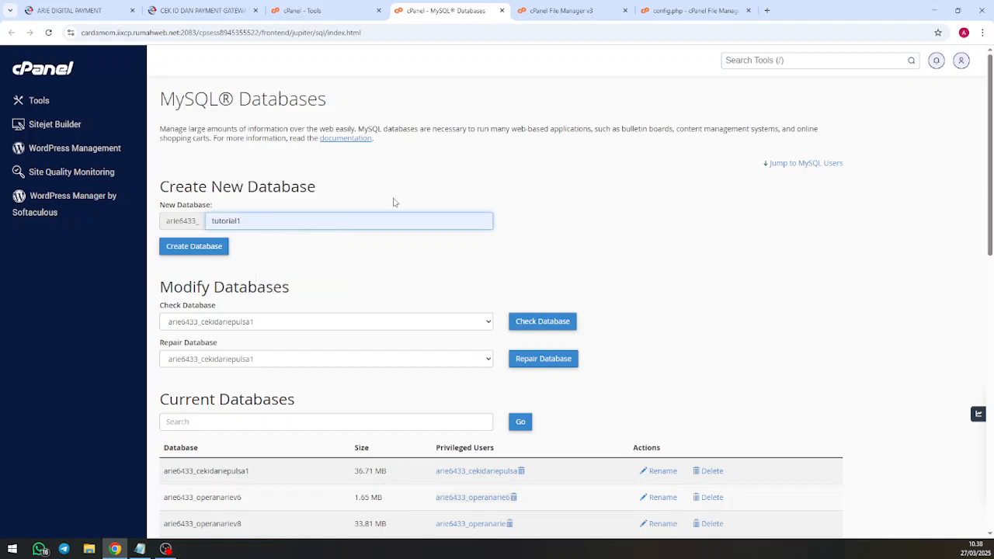
{"action": "left_click", "coordinate": [194, 248]}
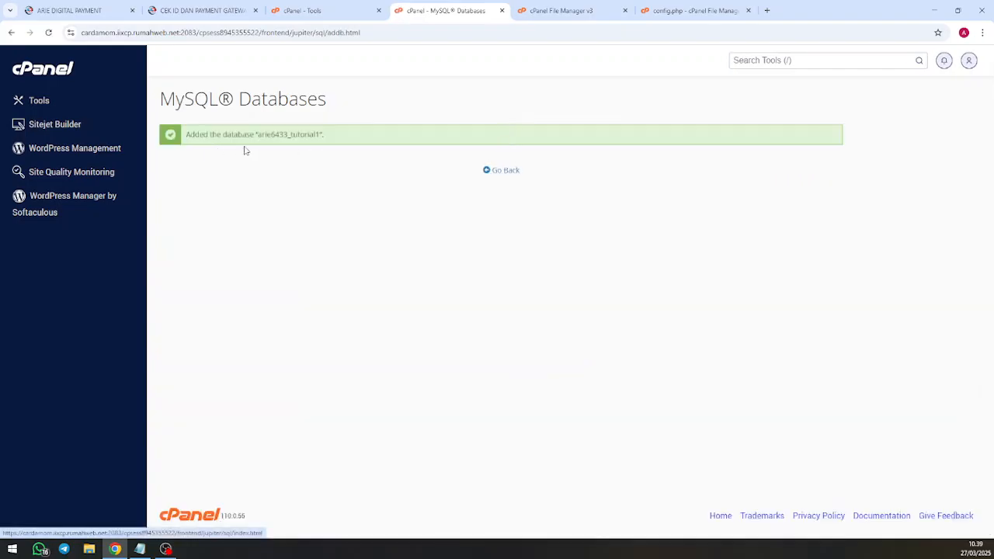
{"action": "left_click", "coordinate": [504, 172]}
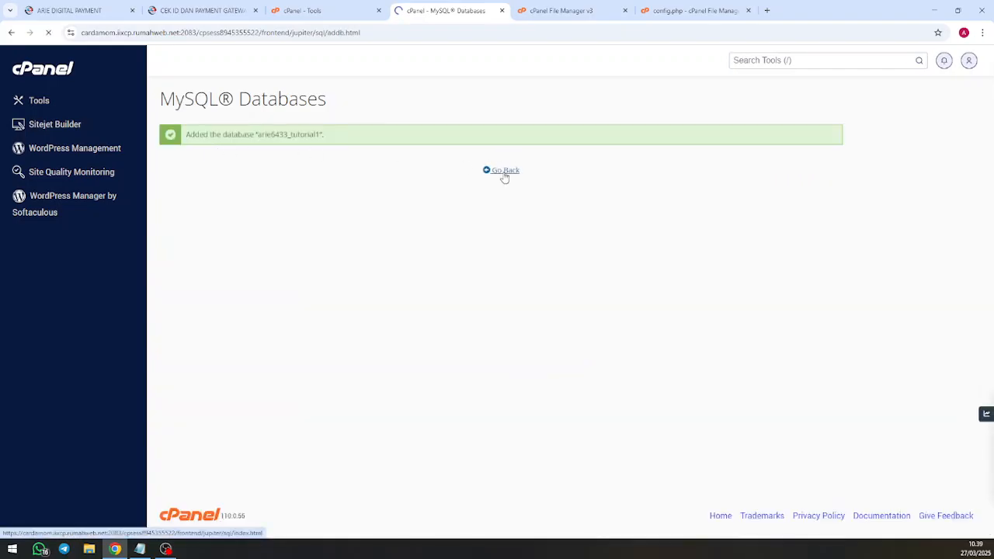
{"action": "scroll", "coordinate": [288, 250], "scroll_direction": "down", "scroll_amount": 4}
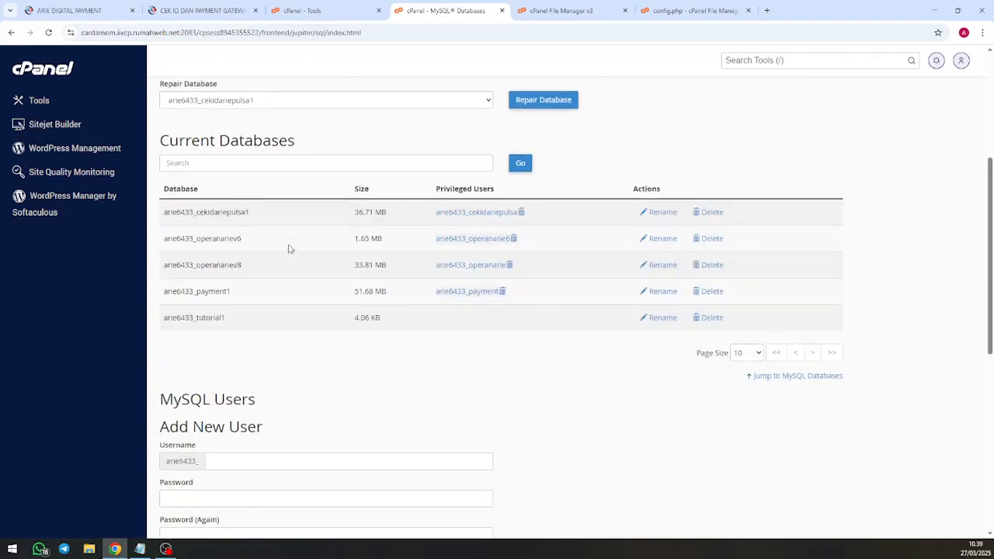
Add MySQL user 'tutorial' (arie6433_tutorial) with a password entered twice.
{"action": "scroll", "coordinate": [288, 249], "scroll_direction": "down", "scroll_amount": 2}
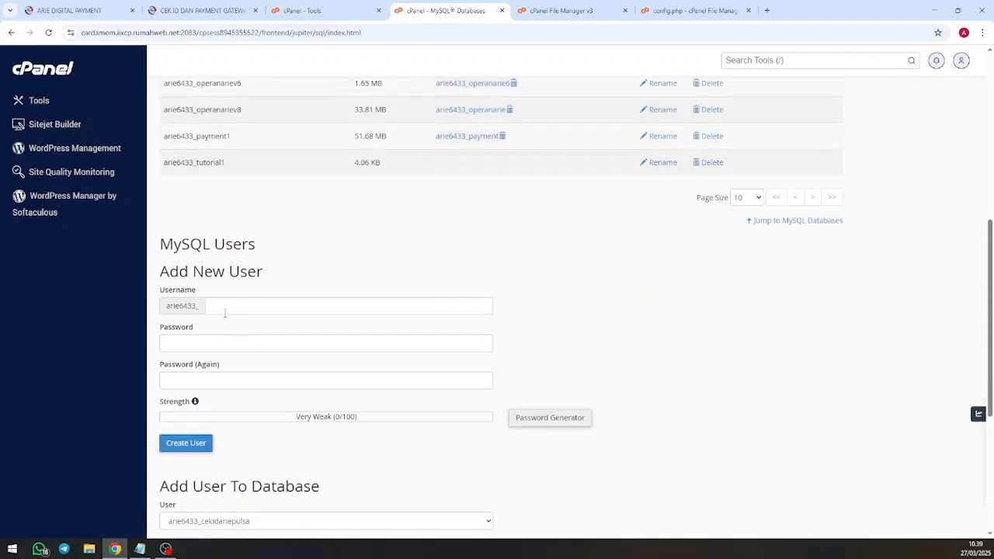
{"action": "left_click", "coordinate": [238, 307]}
{"action": "type", "text": "tutorial"}
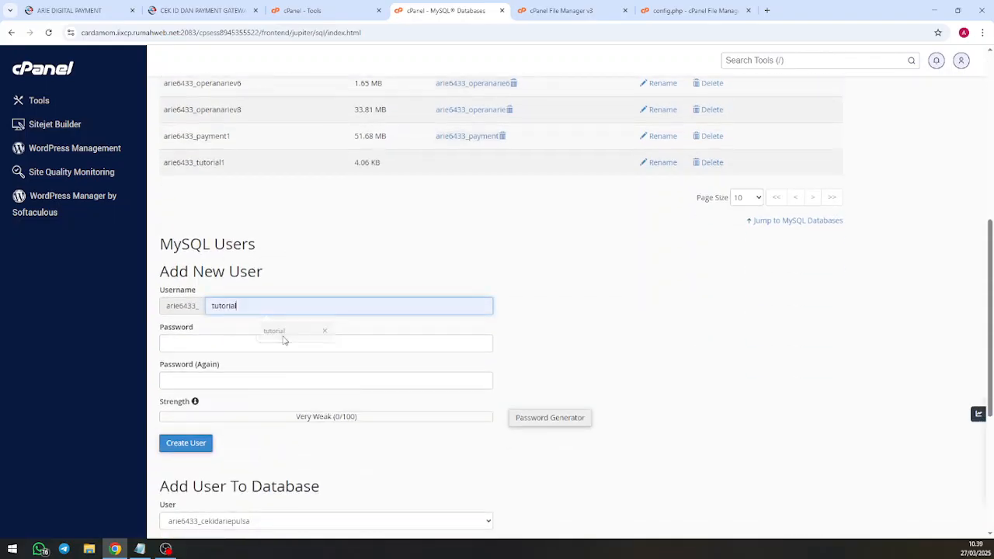
{"action": "left_click", "coordinate": [283, 336]}
{"action": "left_click", "coordinate": [209, 344]}
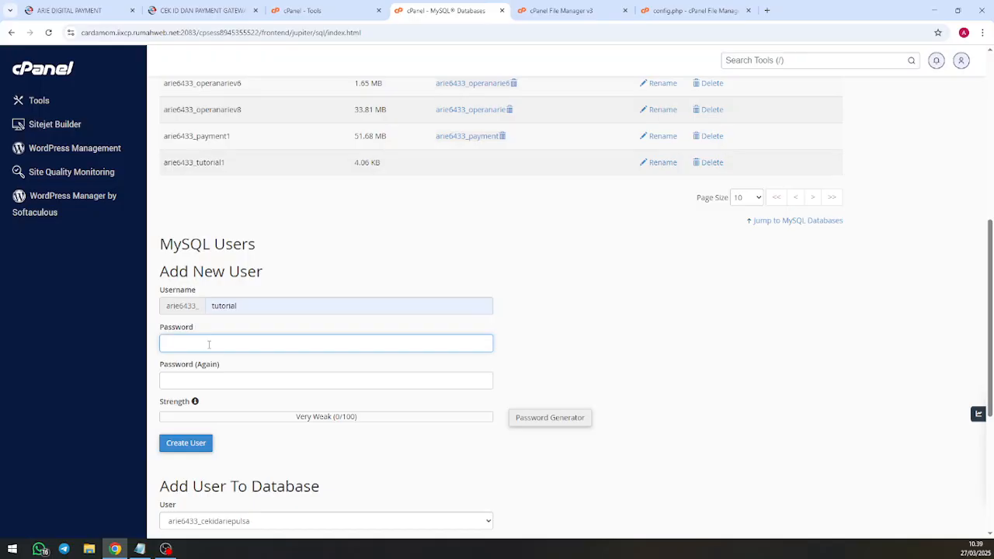
{"action": "type", "text": "••••••••••"}
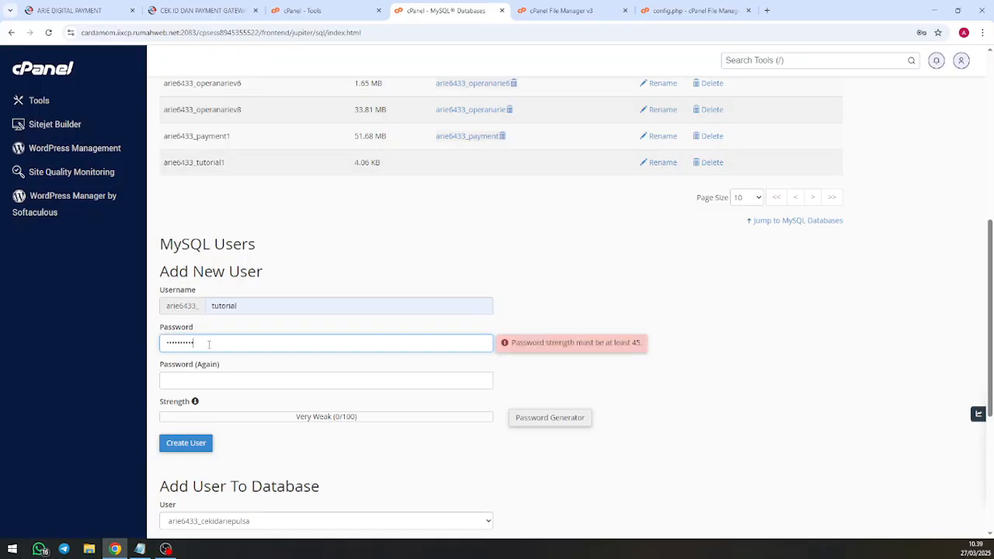
{"action": "left_click", "coordinate": [205, 380]}
{"action": "type", "text": "•••••"}
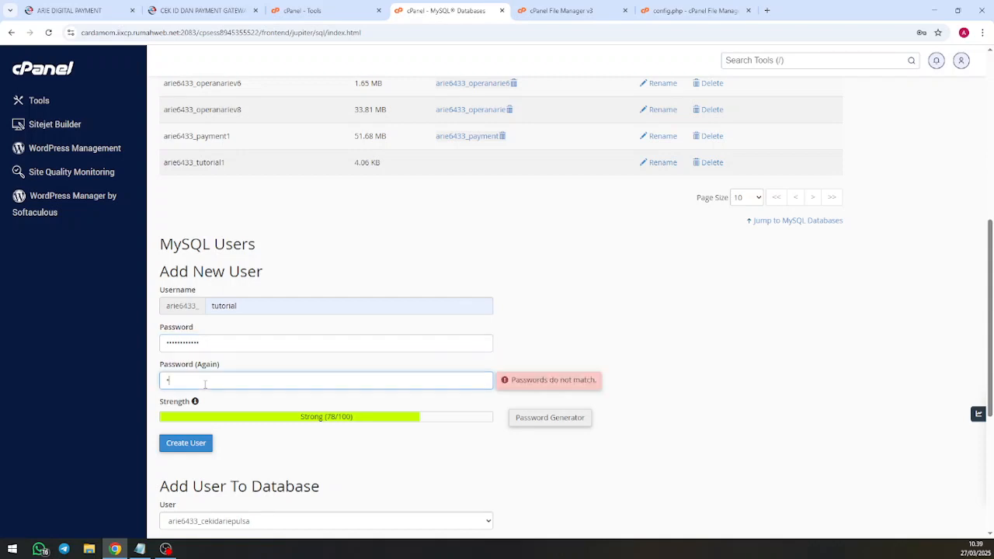
{"action": "type", "text": "•••••"}
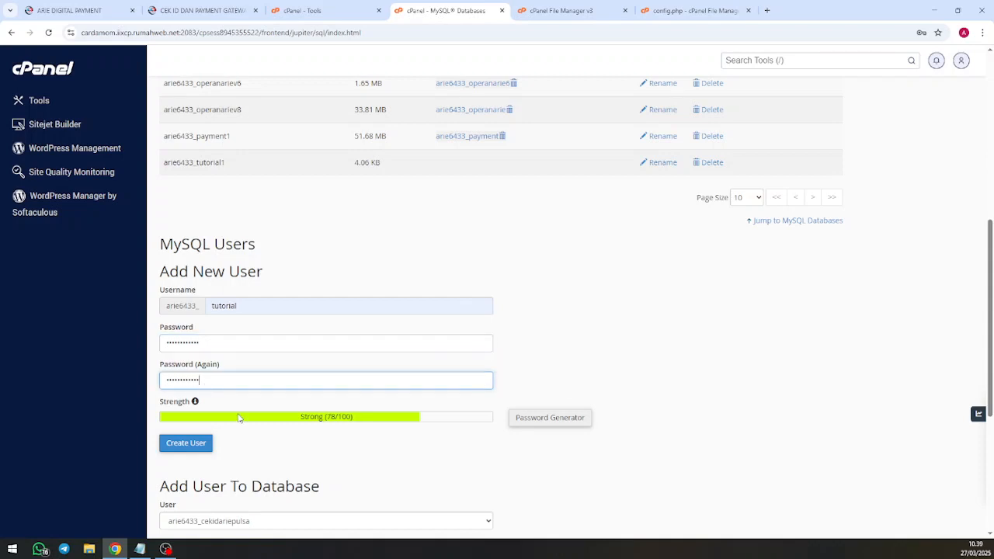
{"action": "left_click", "coordinate": [200, 444]}
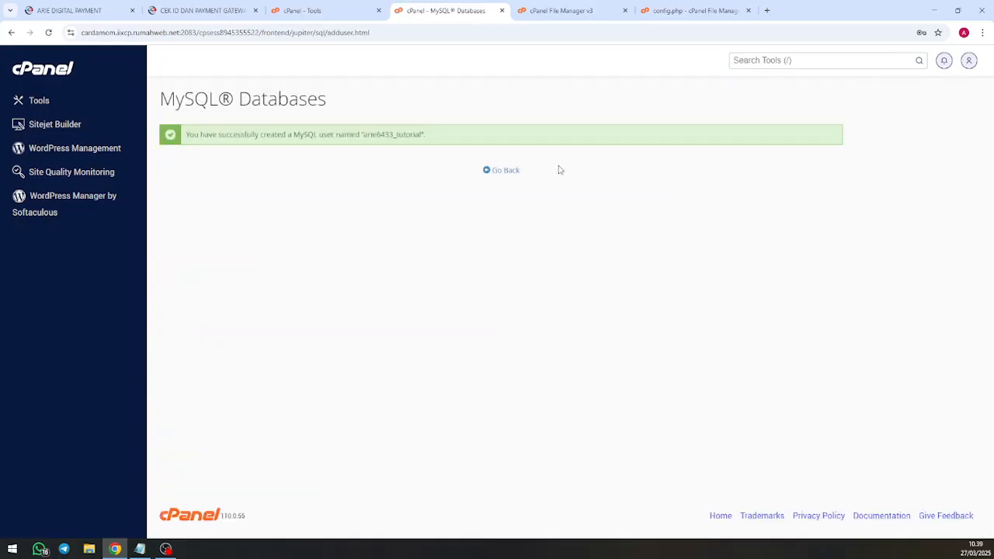
{"action": "left_click", "coordinate": [505, 172]}
{"action": "scroll", "coordinate": [386, 271], "scroll_direction": "down", "scroll_amount": 10}
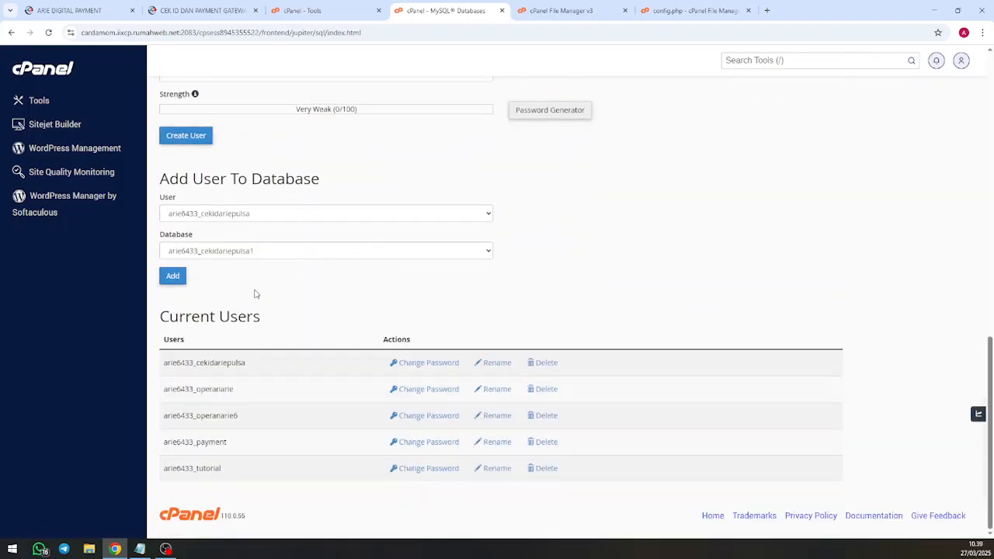
Add the tutorial user to the tutorial1 database.
{"action": "left_click_drag", "start_coordinate": [164, 177], "coordinate": [342, 170]}
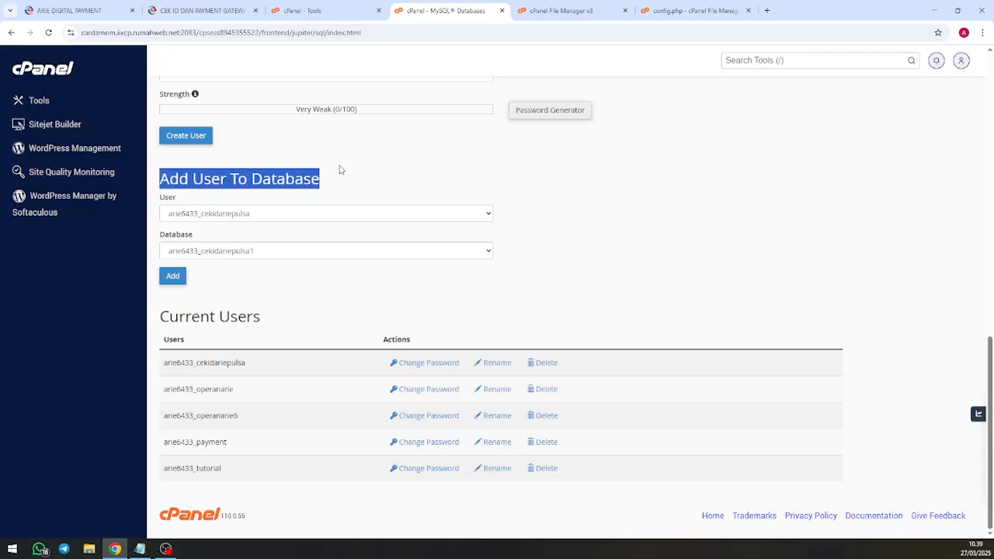
{"action": "left_click", "coordinate": [277, 210]}
{"action": "left_click", "coordinate": [229, 285]}
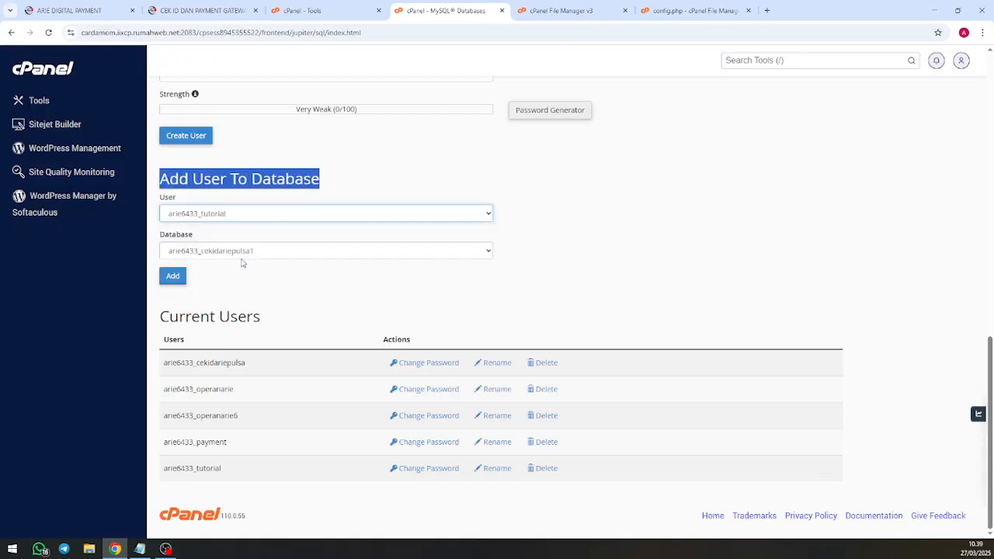
{"action": "left_click", "coordinate": [243, 256]}
{"action": "left_click", "coordinate": [231, 324]}
{"action": "left_click", "coordinate": [172, 277]}
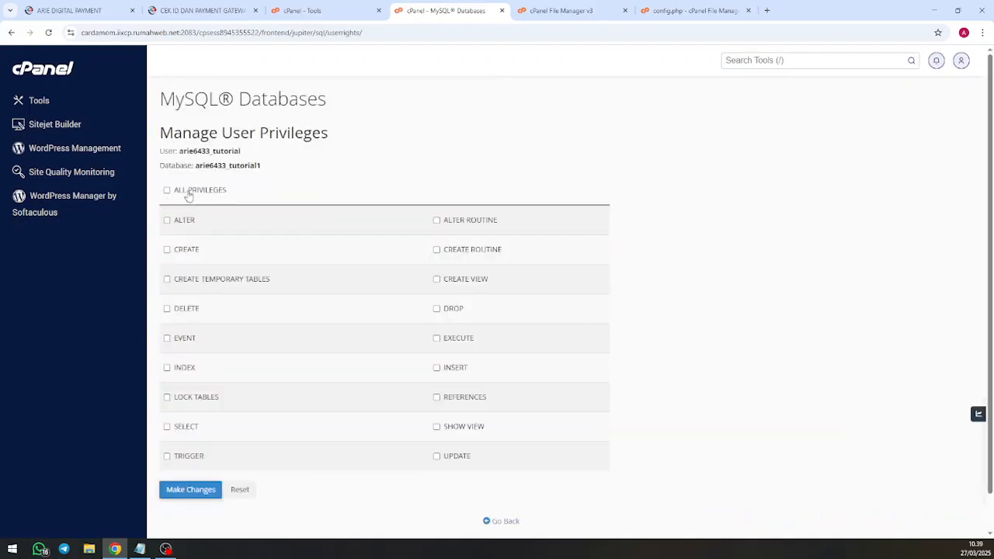
Grant the user ALL PRIVILEGES, save, and go back to MySQL Databases.
{"action": "left_click", "coordinate": [167, 191]}
{"action": "left_click", "coordinate": [184, 490]}
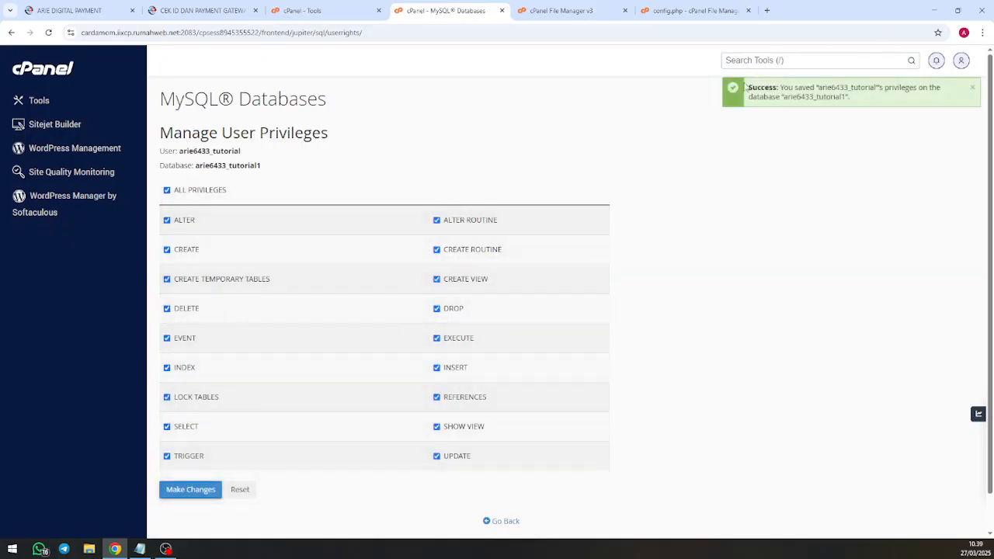
{"action": "scroll", "coordinate": [574, 390], "scroll_direction": "down", "scroll_amount": 1}
{"action": "scroll", "coordinate": [574, 389], "scroll_direction": "down", "scroll_amount": 1}
{"action": "left_click", "coordinate": [503, 481]}
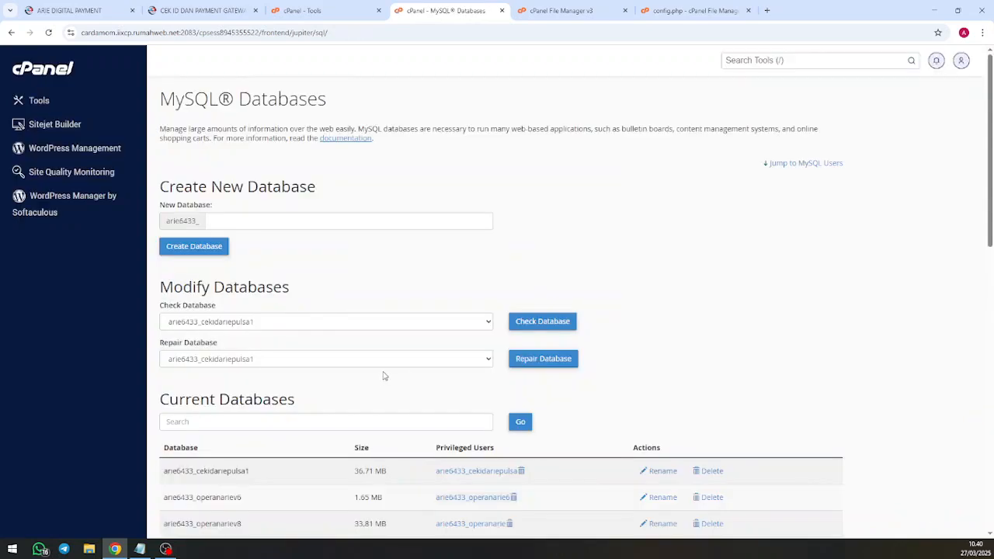
Replace the database name on line 14 of config.php with arie6433_tutorial1.
{"action": "scroll", "coordinate": [379, 299], "scroll_direction": "down", "scroll_amount": 1}
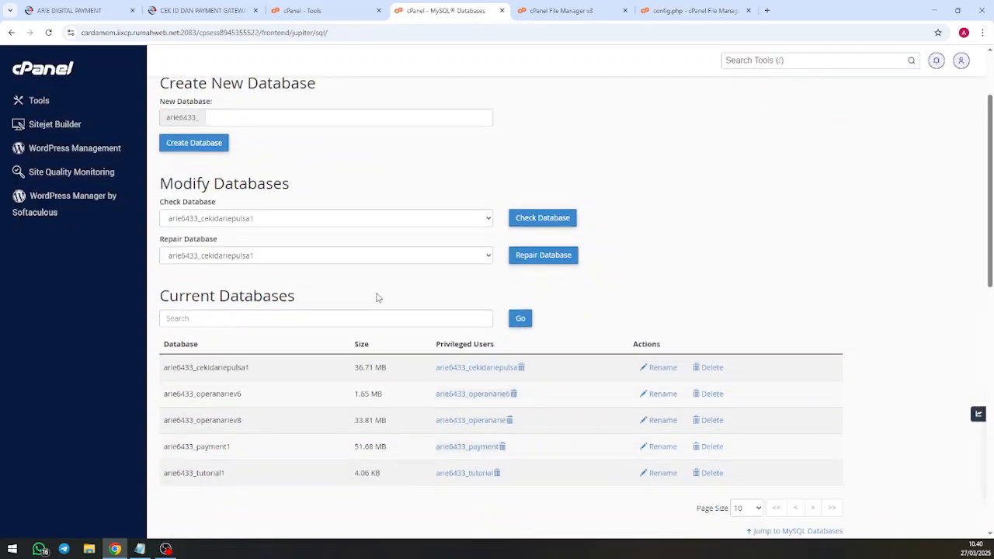
{"action": "scroll", "coordinate": [350, 287], "scroll_direction": "down", "scroll_amount": 1}
{"action": "scroll", "coordinate": [306, 284], "scroll_direction": "down", "scroll_amount": 1}
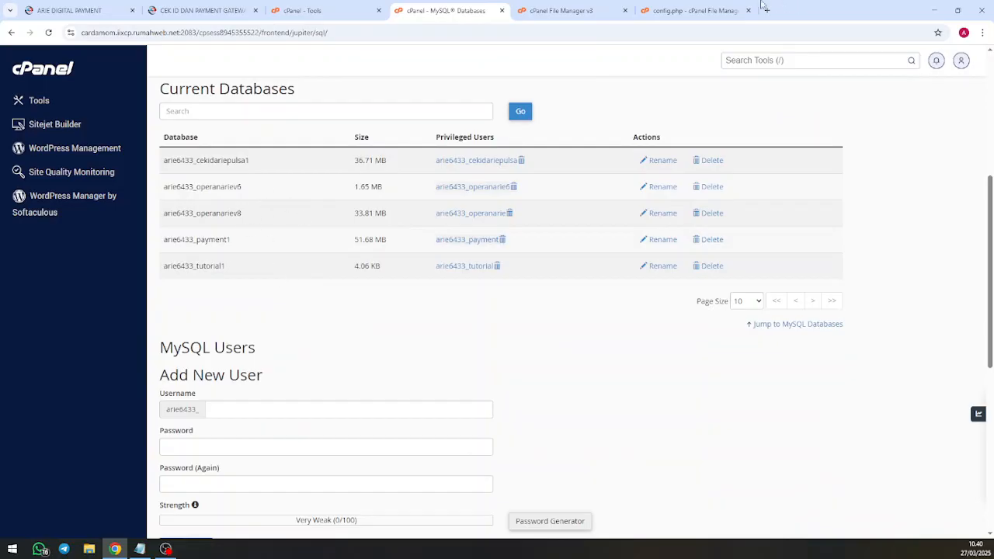
{"action": "left_click_drag", "start_coordinate": [696, 6], "coordinate": [573, 11]}
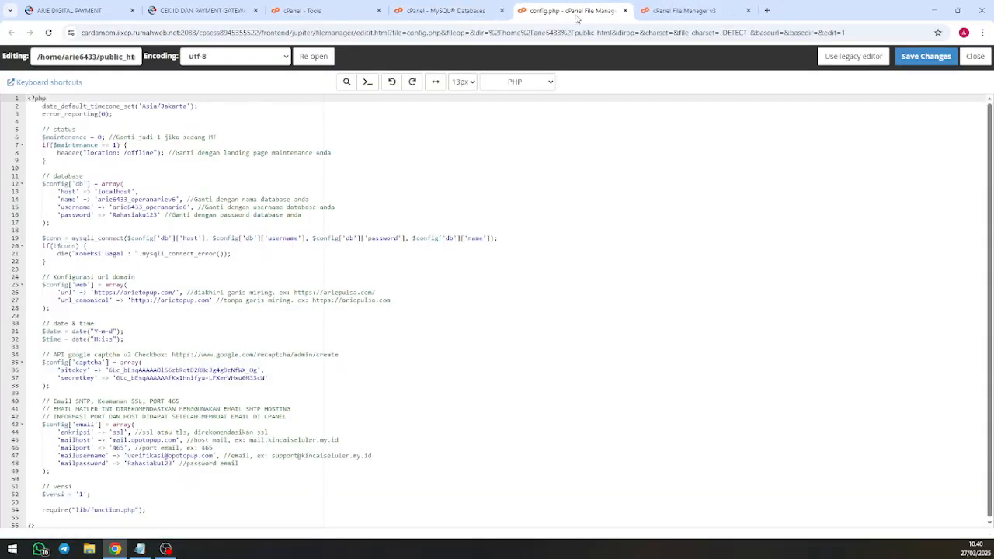
{"action": "left_click", "coordinate": [439, 12]}
{"action": "left_click_drag", "start_coordinate": [246, 273], "coordinate": [162, 268]}
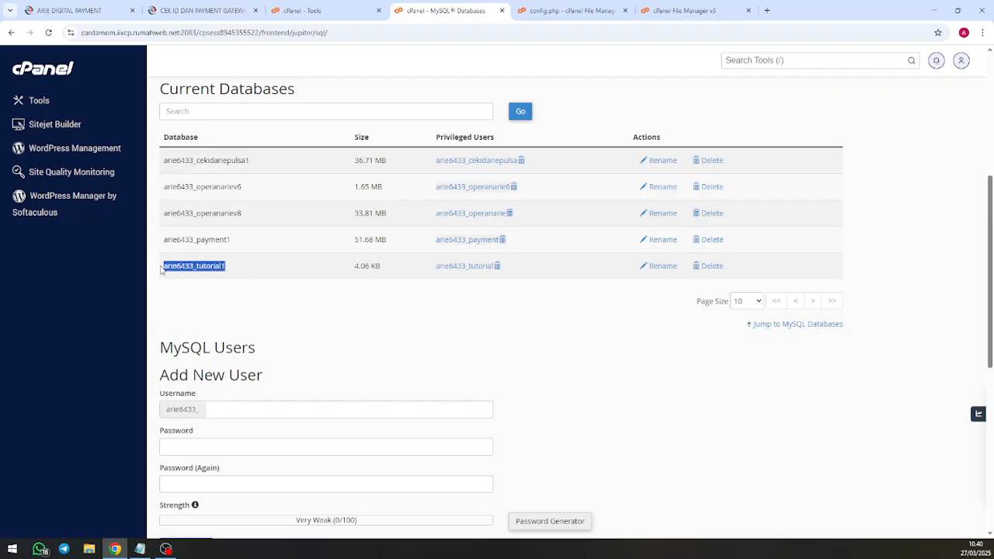
{"action": "right_click", "coordinate": [188, 268]}
{"action": "left_click", "coordinate": [204, 287]}
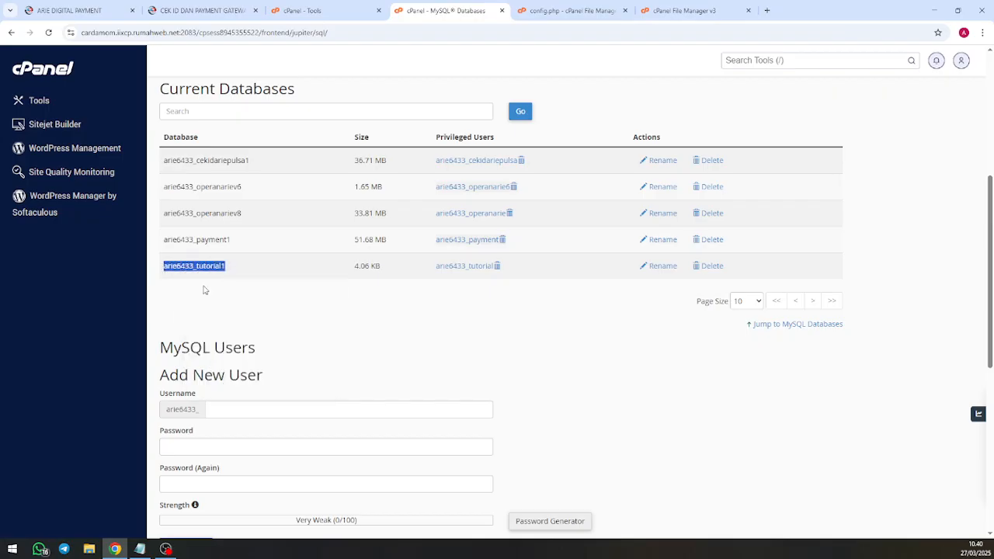
{"action": "left_click", "coordinate": [567, 10]}
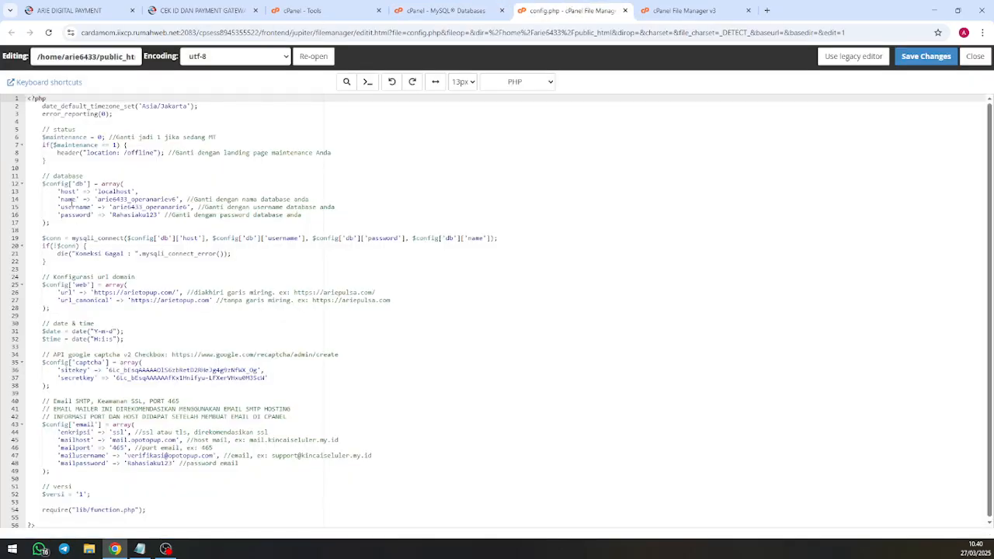
{"action": "left_click_drag", "start_coordinate": [176, 199], "coordinate": [97, 199]}
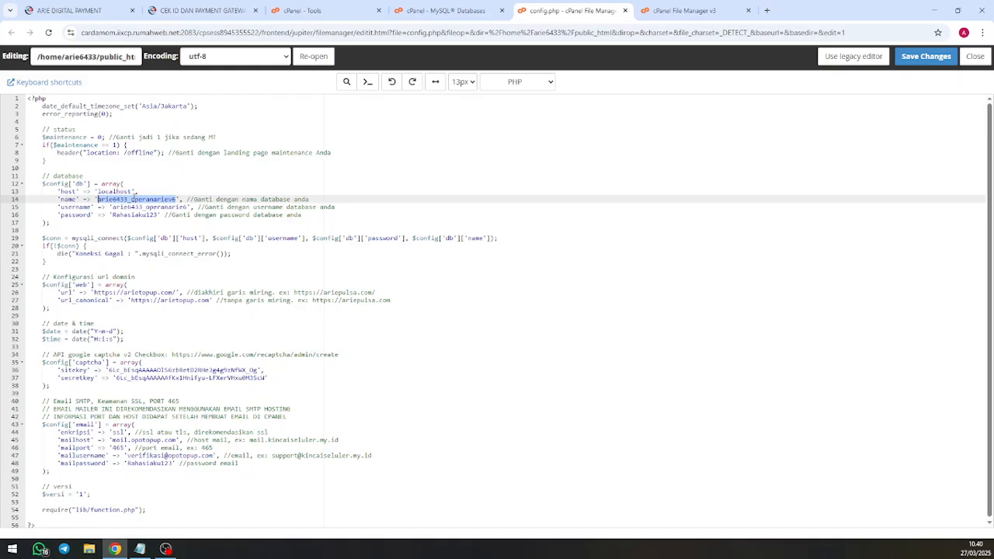
{"action": "key", "text": "ctrl+v"}
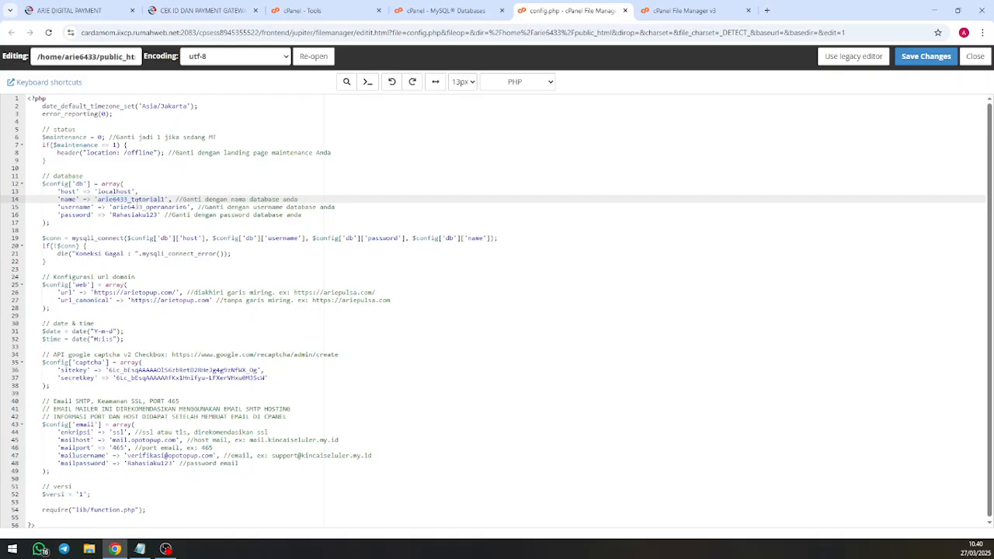
Set the username on line 15 to arie6433_tutorial and rejoin the split line.
{"action": "left_click", "coordinate": [442, 10]}
{"action": "scroll", "coordinate": [271, 323], "scroll_direction": "down", "scroll_amount": 5}
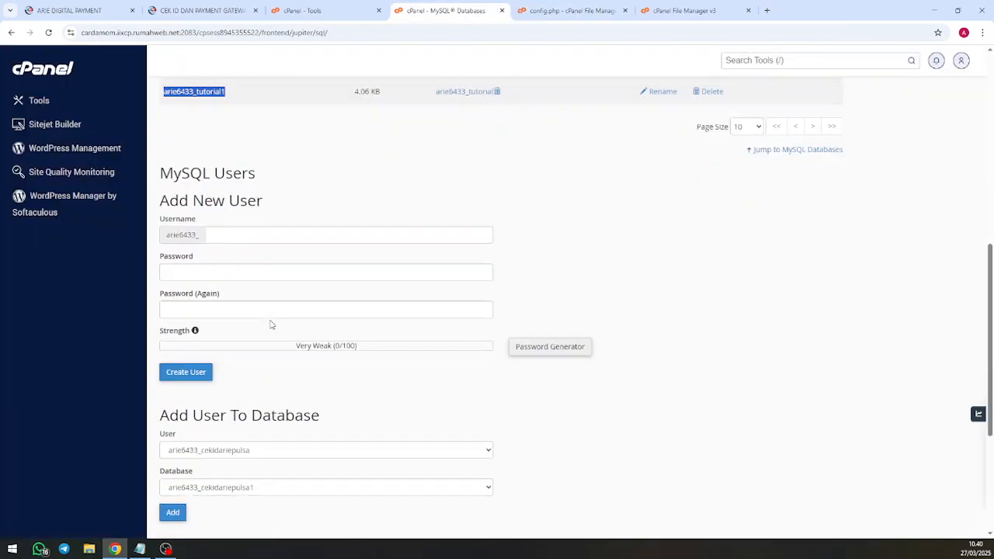
{"action": "scroll", "coordinate": [281, 269], "scroll_direction": "up", "scroll_amount": 4}
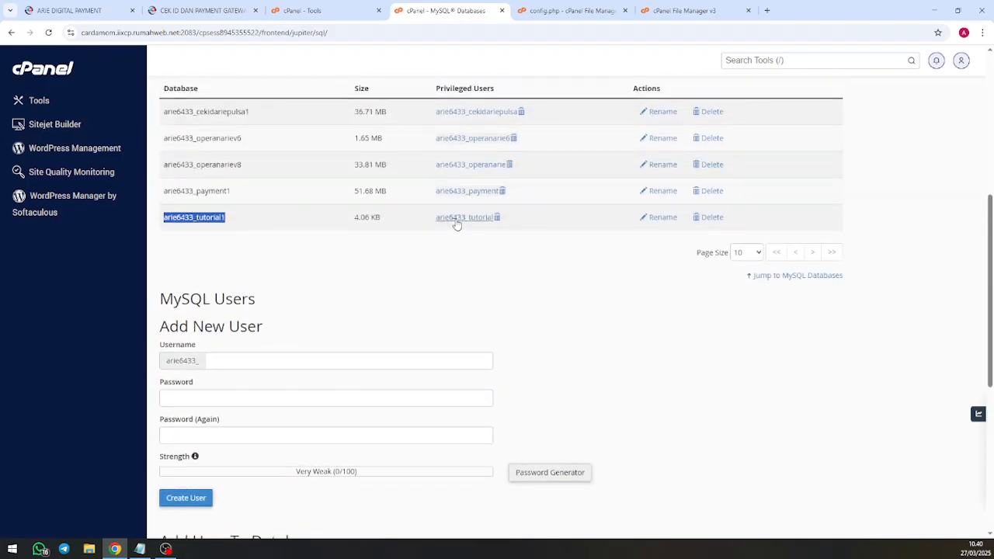
{"action": "left_click_drag", "start_coordinate": [432, 222], "coordinate": [478, 233]}
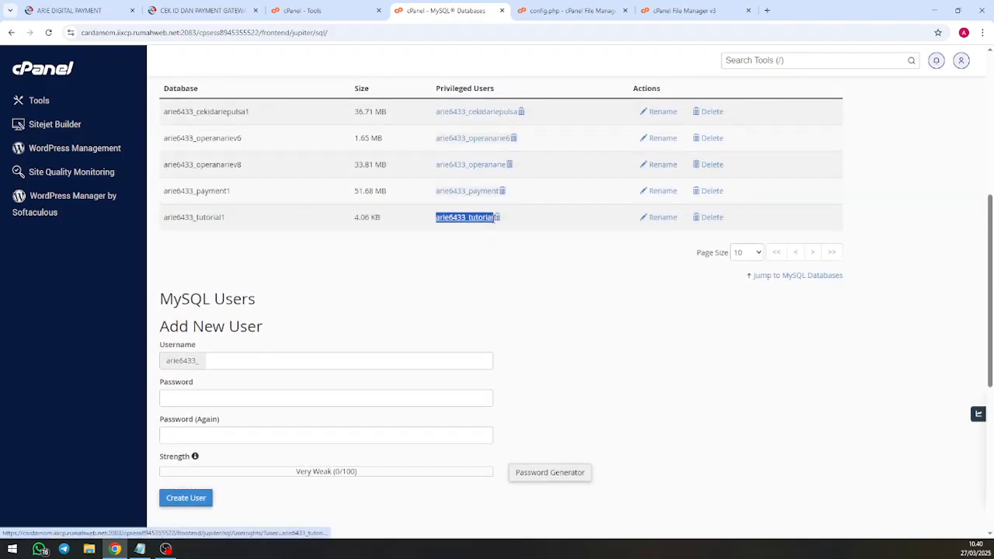
{"action": "right_click", "coordinate": [487, 217]}
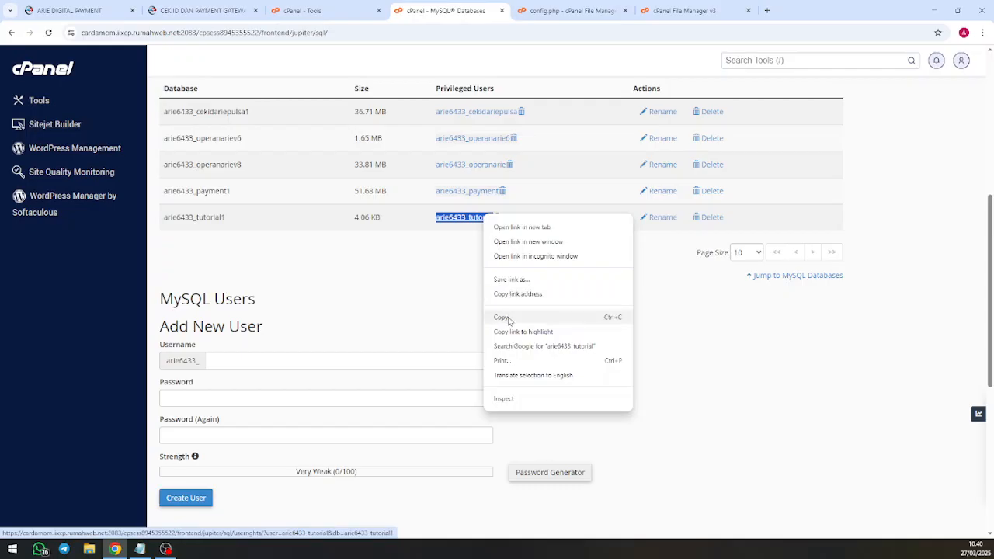
{"action": "left_click", "coordinate": [501, 316]}
{"action": "left_click", "coordinate": [567, 10]}
{"action": "double_click", "coordinate": [133, 207]}
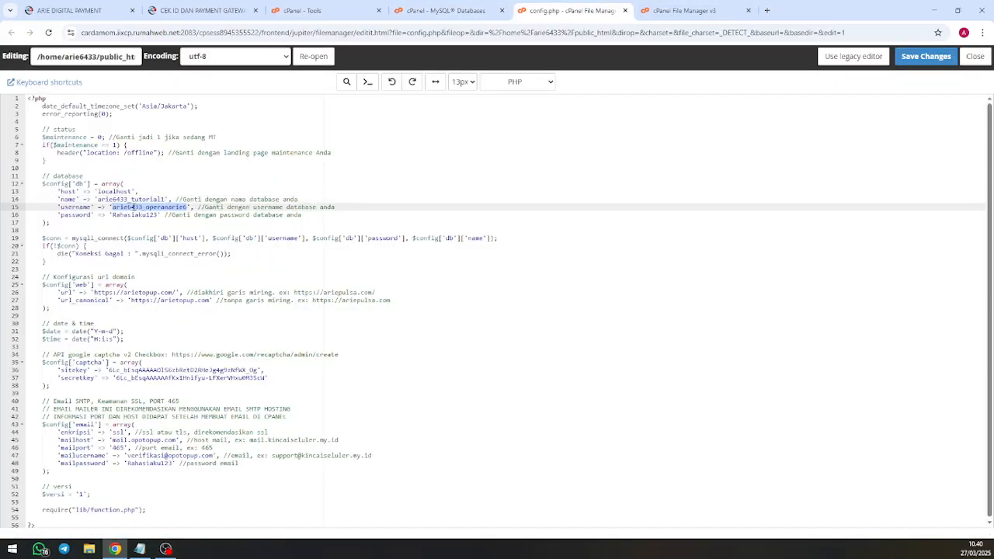
{"action": "key", "text": "ctrl+v"}
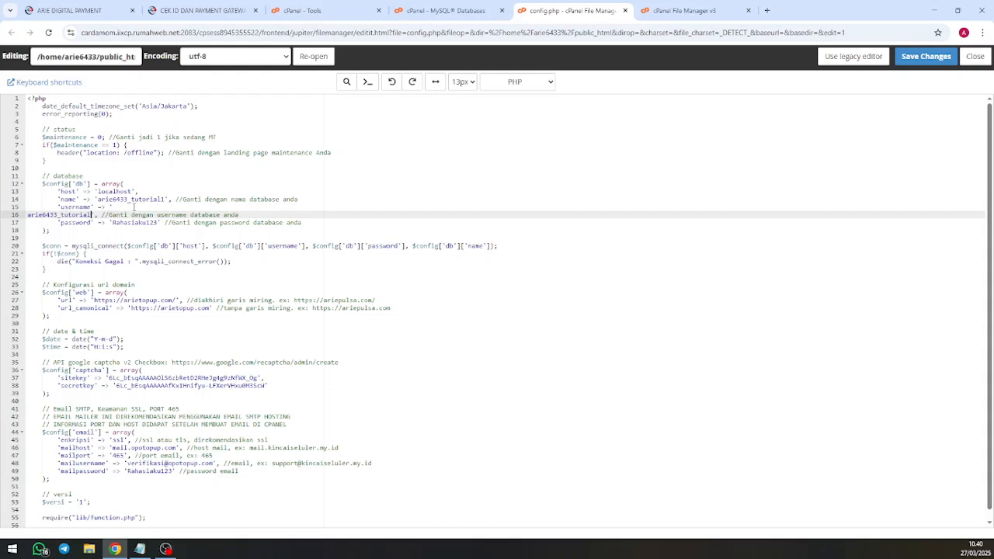
{"action": "left_click", "coordinate": [28, 215]}
{"action": "key", "text": "BackSpace"}
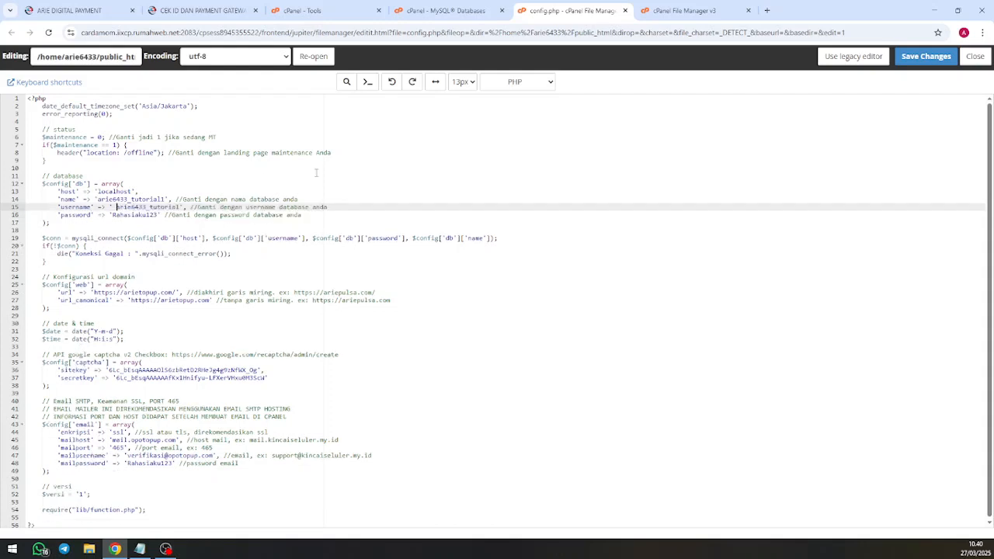
{"action": "key", "text": "BackSpace"}
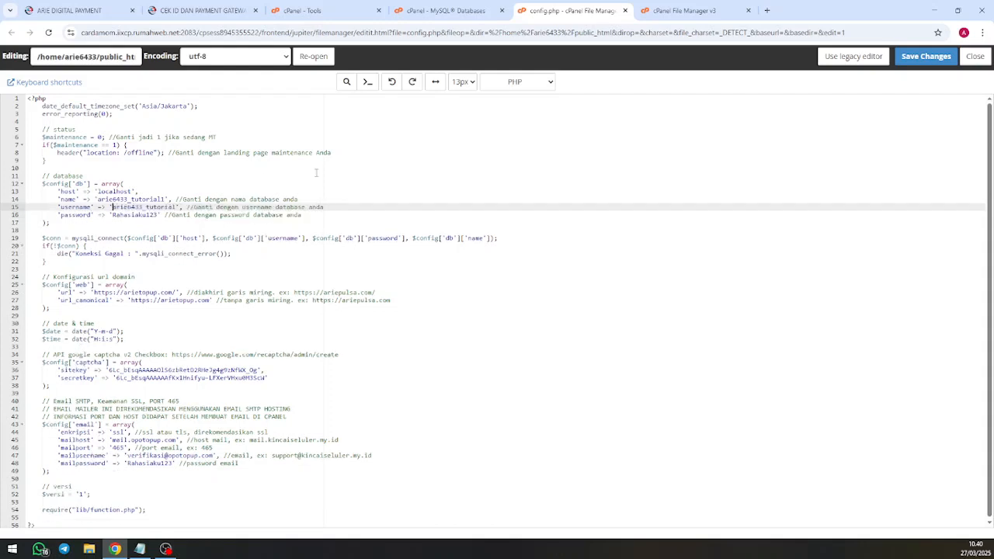
Retype the database password on line 16 in lowercase.
{"action": "double_click", "coordinate": [131, 215]}
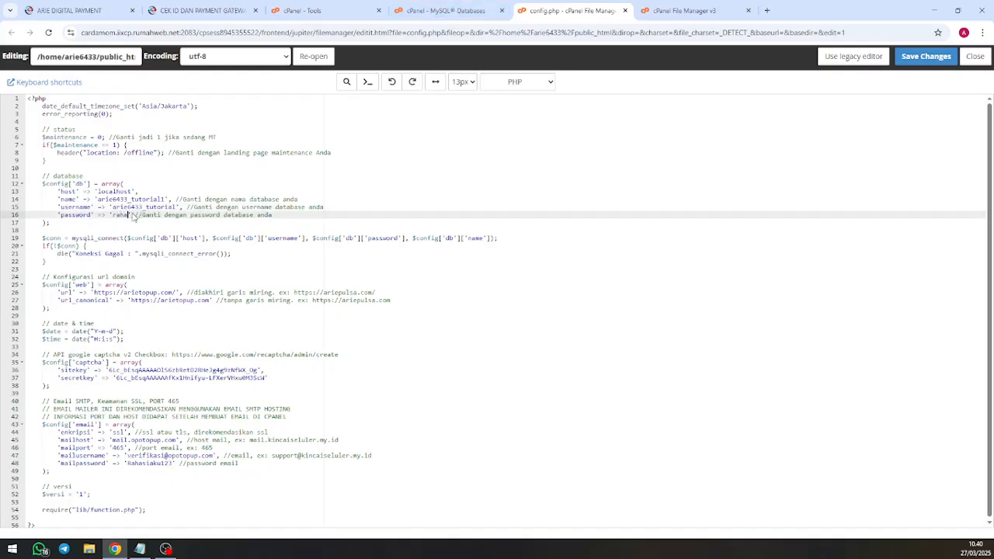
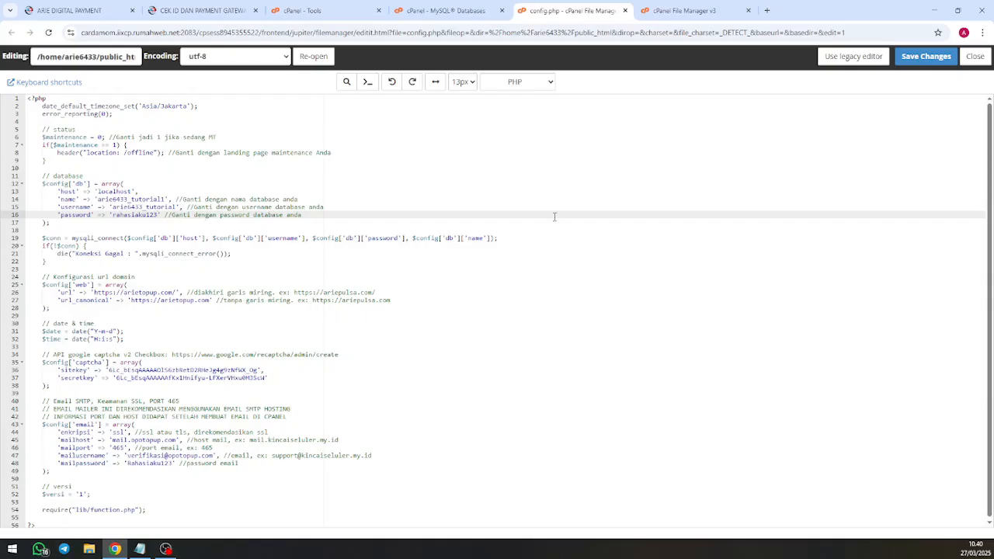
{"action": "scroll", "coordinate": [333, 275], "scroll_direction": "down", "scroll_amount": 1}
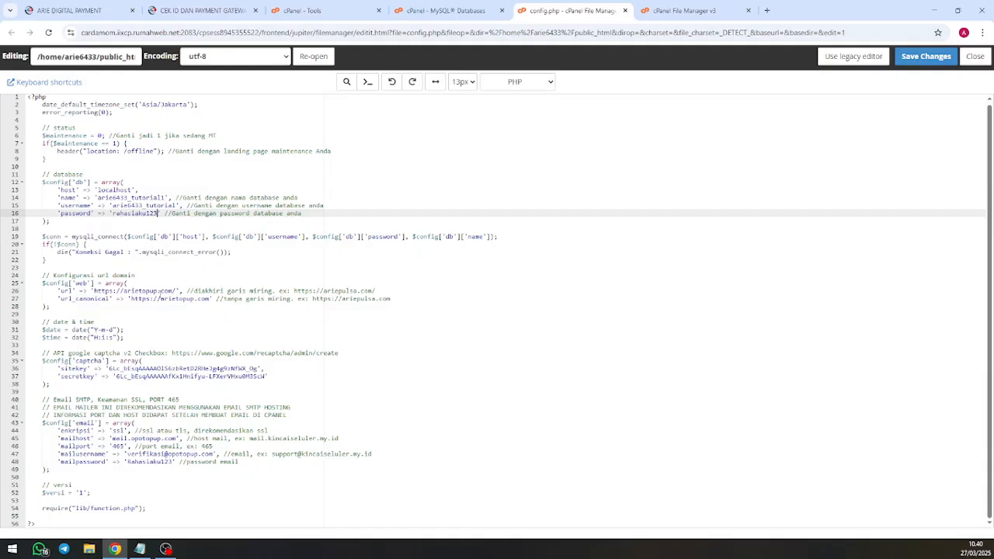
Review the site URL, canonical URL and reCAPTCHA sitekey/secretkey lines in config.php.
{"action": "left_click", "coordinate": [142, 291]}
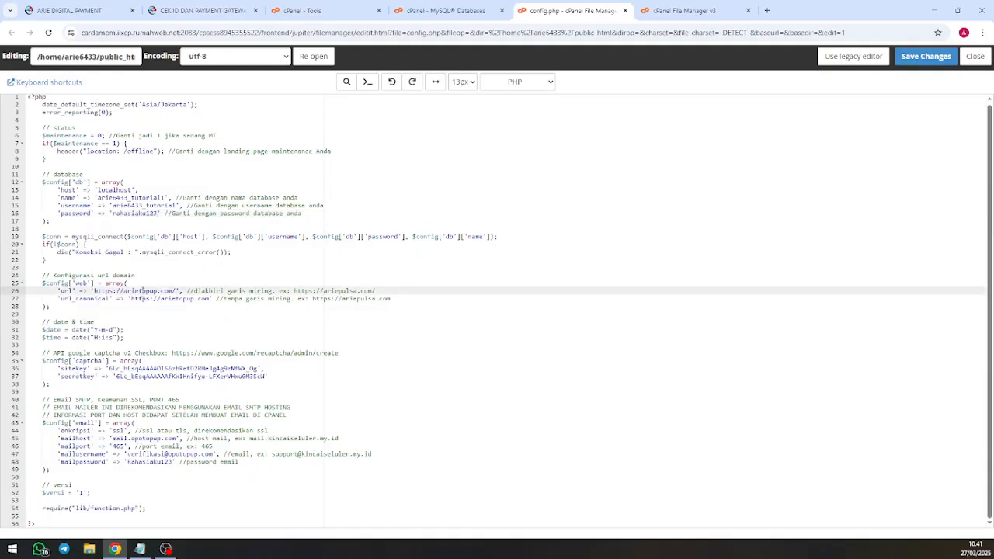
{"action": "double_click", "coordinate": [142, 291]}
{"action": "left_click", "coordinate": [176, 291]}
{"action": "left_click", "coordinate": [210, 300]}
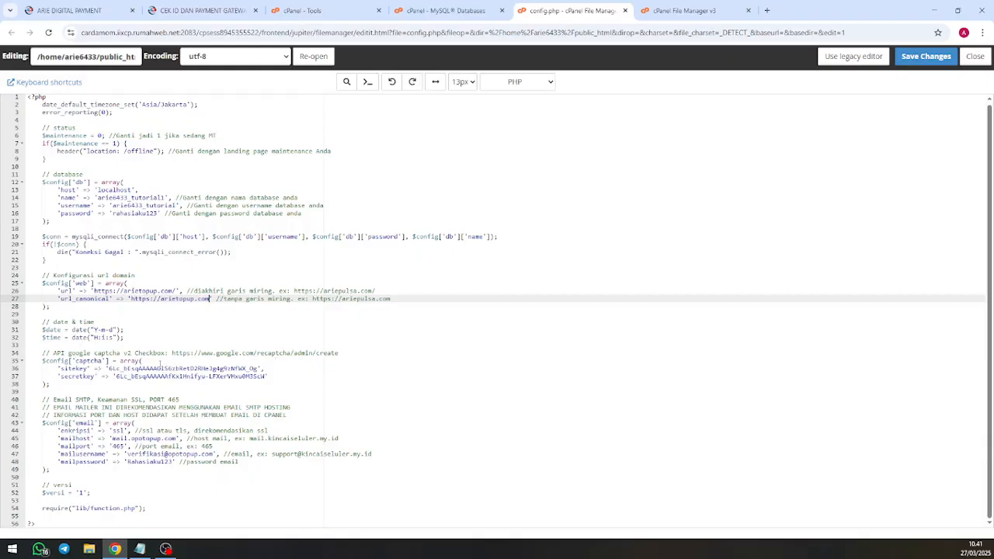
{"action": "left_click", "coordinate": [172, 354]}
{"action": "double_click", "coordinate": [154, 369]}
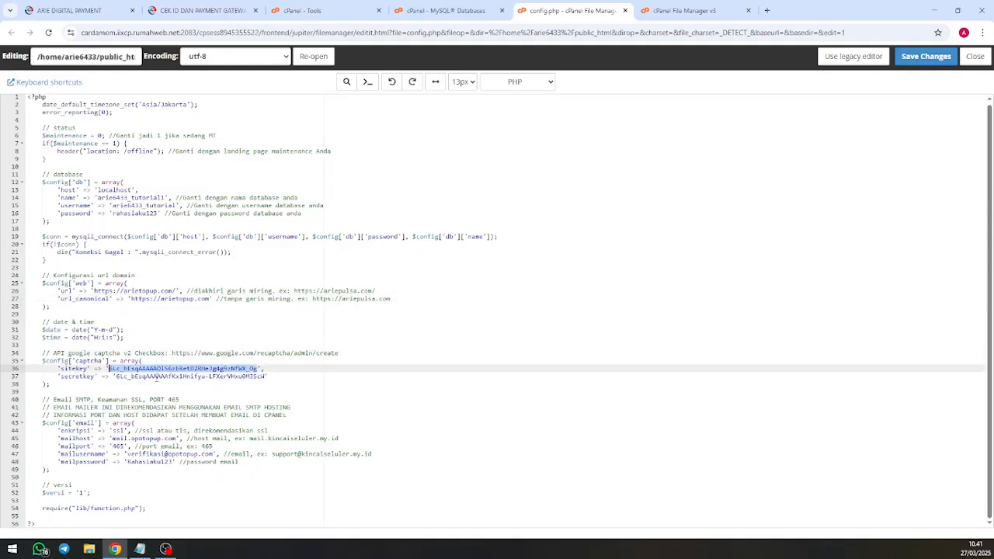
{"action": "double_click", "coordinate": [157, 377]}
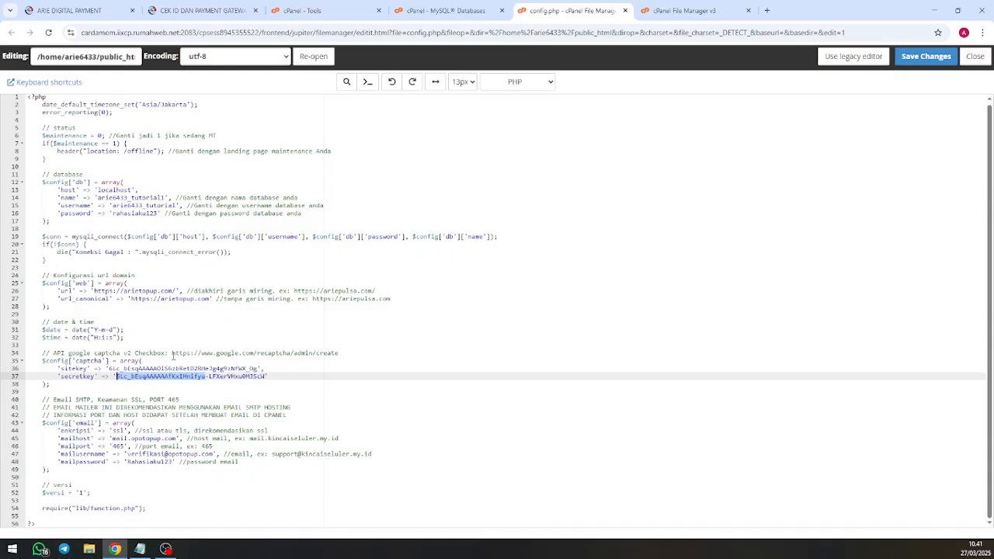
{"action": "left_click_drag", "start_coordinate": [171, 353], "coordinate": [339, 352]}
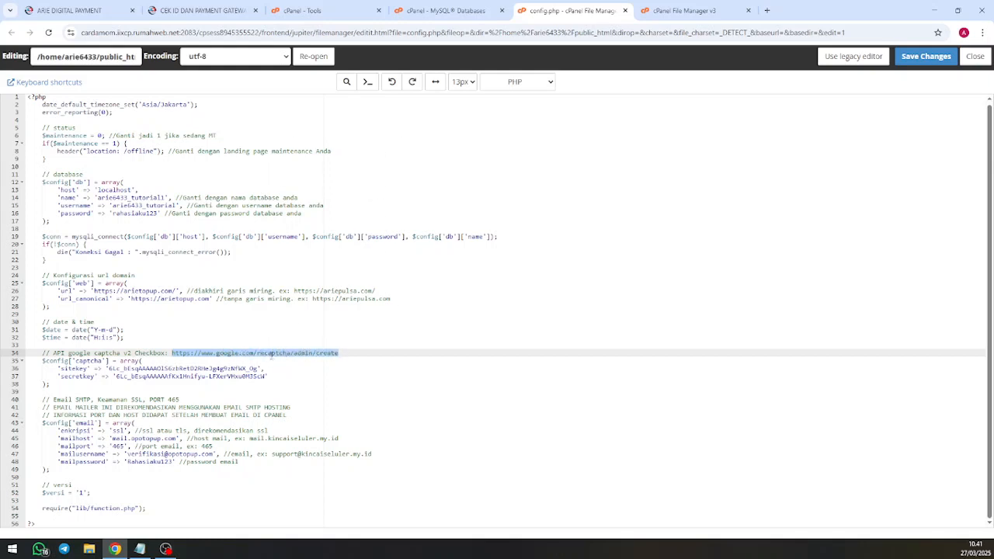
{"action": "right_click", "coordinate": [271, 354]}
{"action": "left_click", "coordinate": [288, 170]}
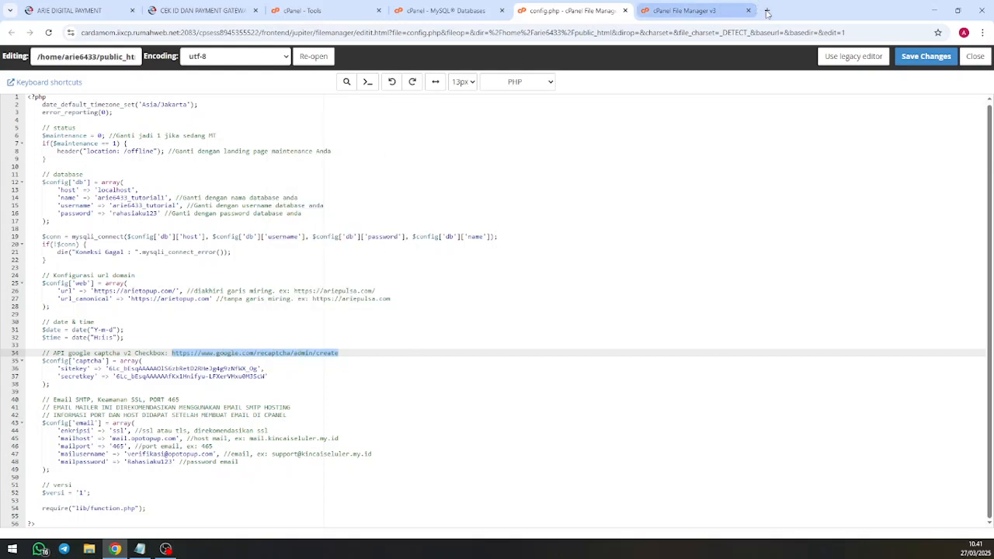
{"action": "left_click", "coordinate": [767, 11]}
Load the reCAPTCHA create page and enter the label domainmu.com, copying it.
{"action": "key", "text": "ctrl+v"}
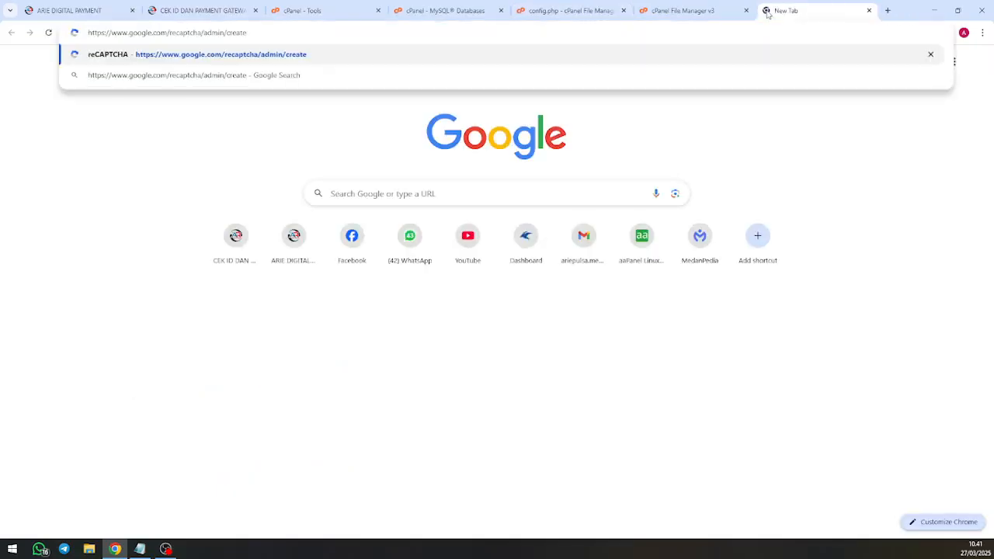
{"action": "key", "text": "Return"}
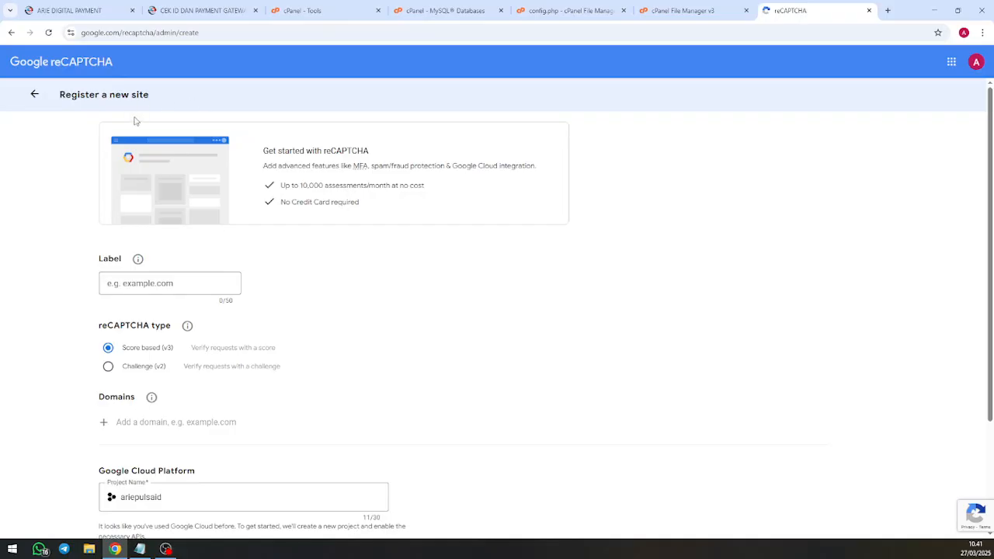
{"action": "scroll", "coordinate": [128, 303], "scroll_direction": "down", "scroll_amount": 2}
{"action": "left_click", "coordinate": [141, 179]}
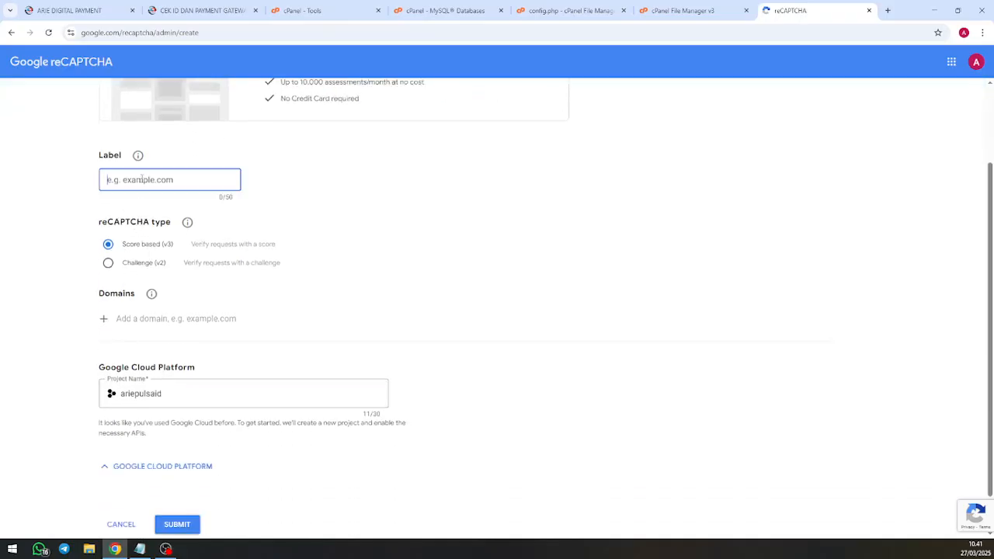
{"action": "type", "text": "doami"}
{"action": "key", "text": "BackSpace"}
{"action": "key", "text": "BackSpace"}
{"action": "key", "text": "BackSpace"}
{"action": "type", "text": "omainmu.com"}
{"action": "key", "text": "ctrl+a"}
{"action": "right_click", "coordinate": [119, 180]}
{"action": "left_click", "coordinate": [144, 230]}
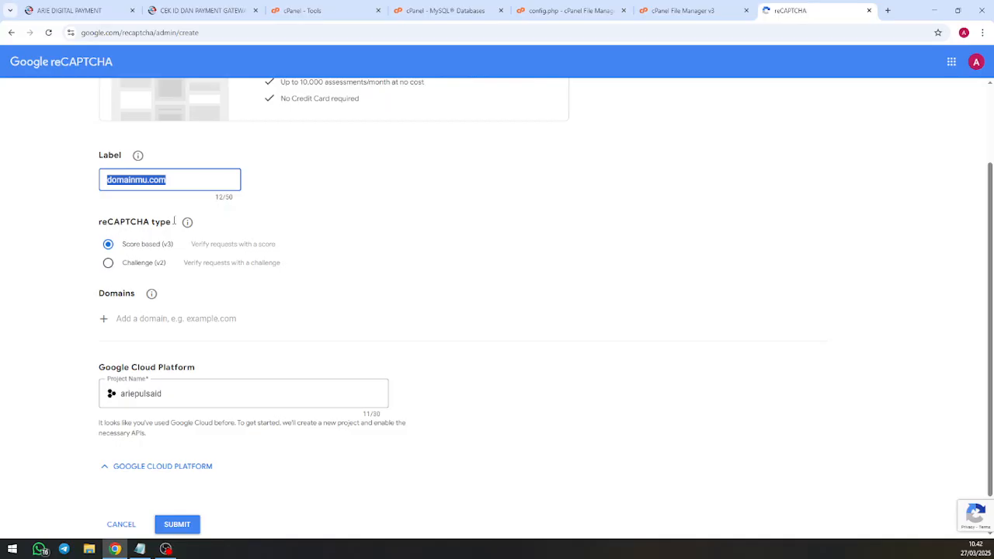
Choose Challenge (v2), add domain domainmu.com, and submit to generate the keys.
{"action": "left_click", "coordinate": [137, 263]}
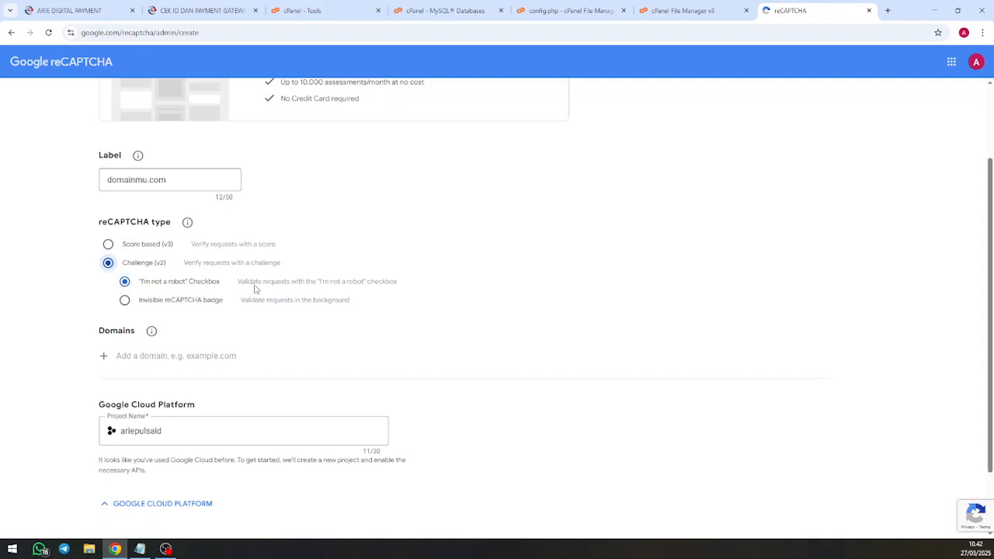
{"action": "scroll", "coordinate": [256, 287], "scroll_direction": "down", "scroll_amount": 2}
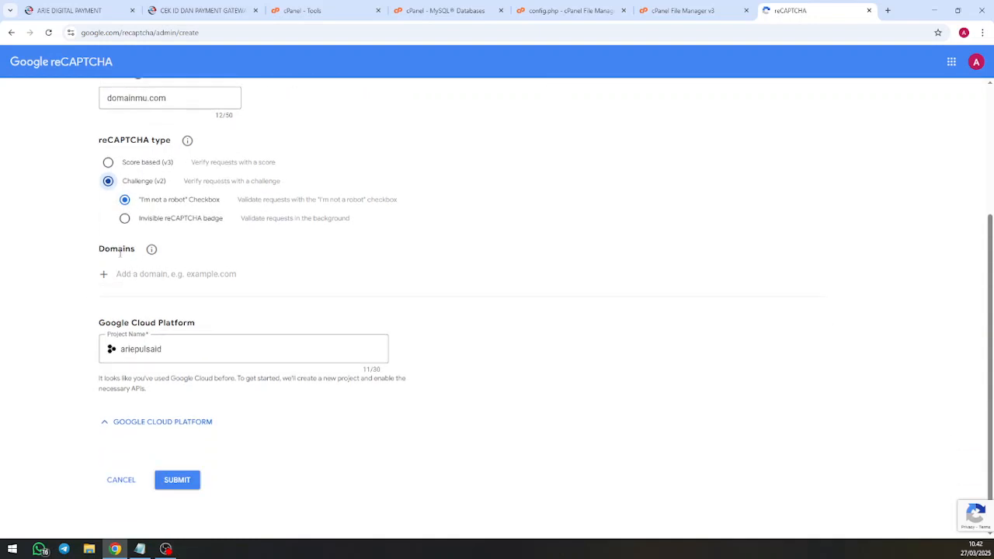
{"action": "left_click", "coordinate": [147, 271]}
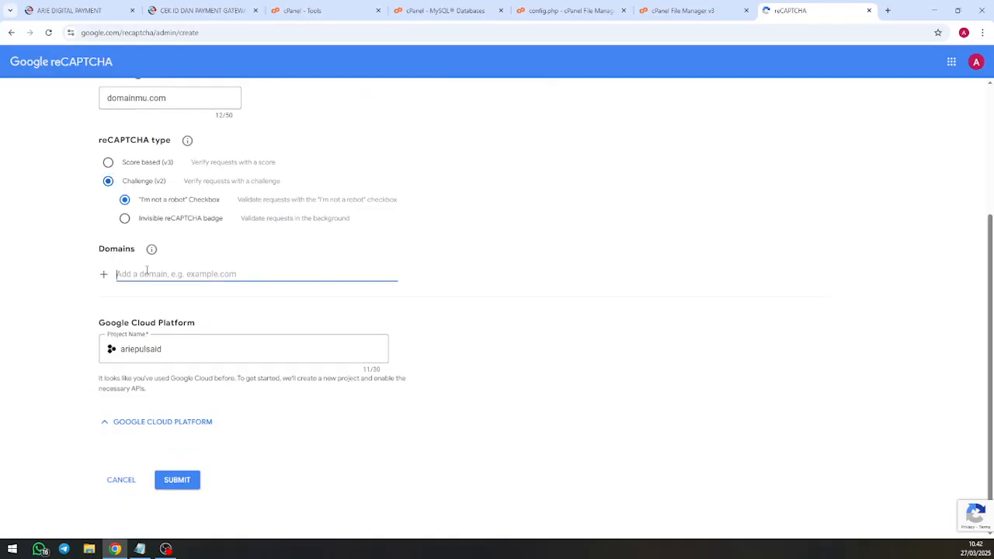
{"action": "key", "text": "ctrl+v"}
{"action": "left_click", "coordinate": [182, 480]}
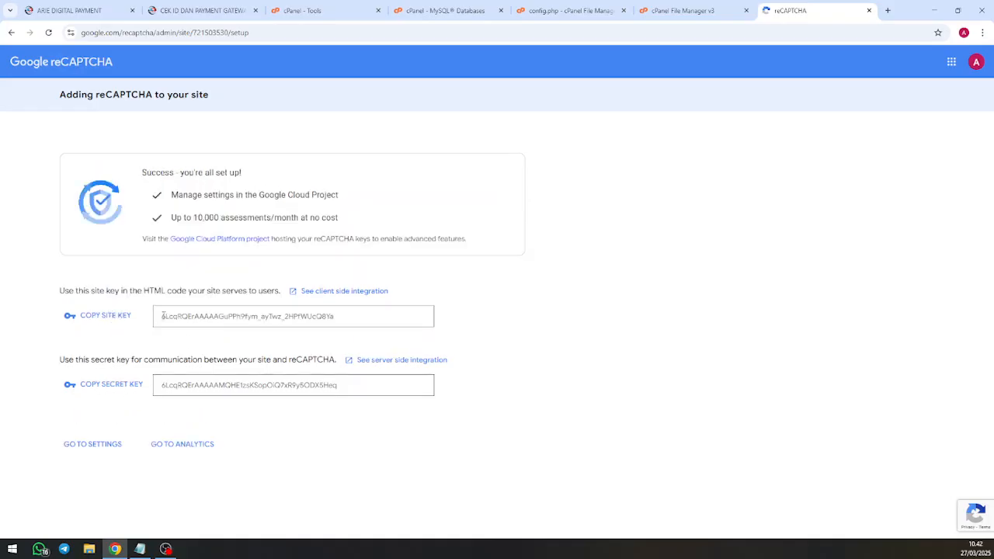
{"action": "left_click_drag", "start_coordinate": [160, 318], "coordinate": [388, 315]}
Check the new reCAPTCHA keys in config.php, then save and close the editor.
{"action": "left_click", "coordinate": [683, 10]}
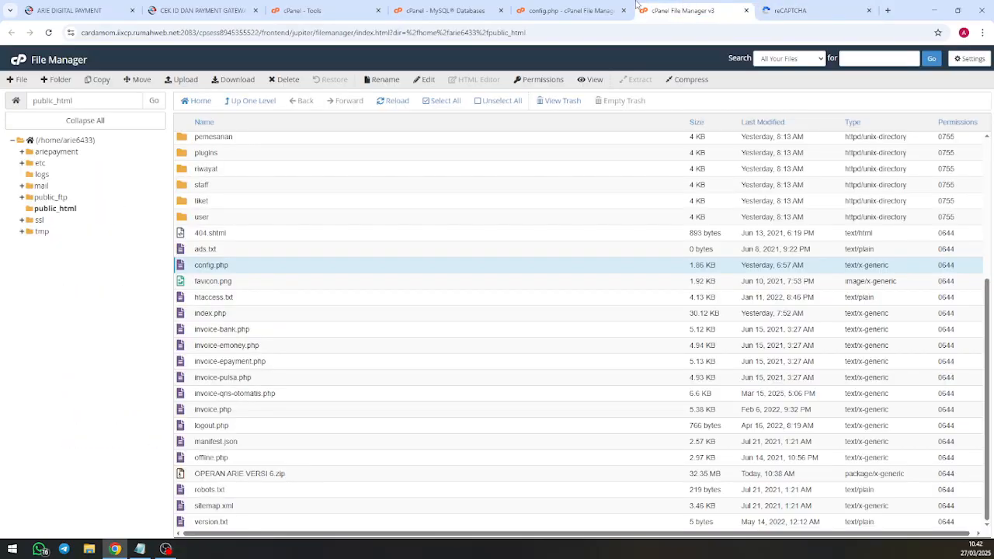
{"action": "left_click", "coordinate": [566, 10]}
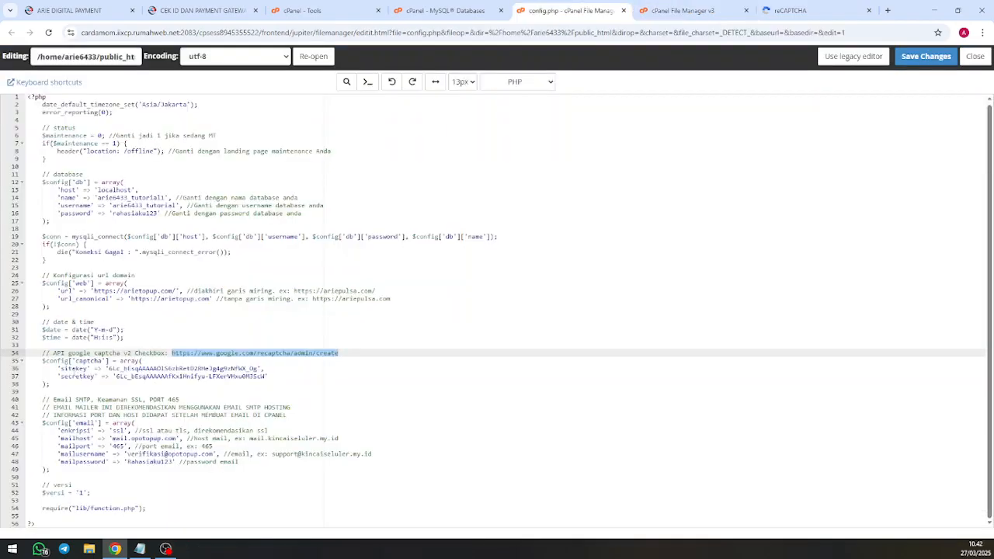
{"action": "left_click", "coordinate": [785, 9]}
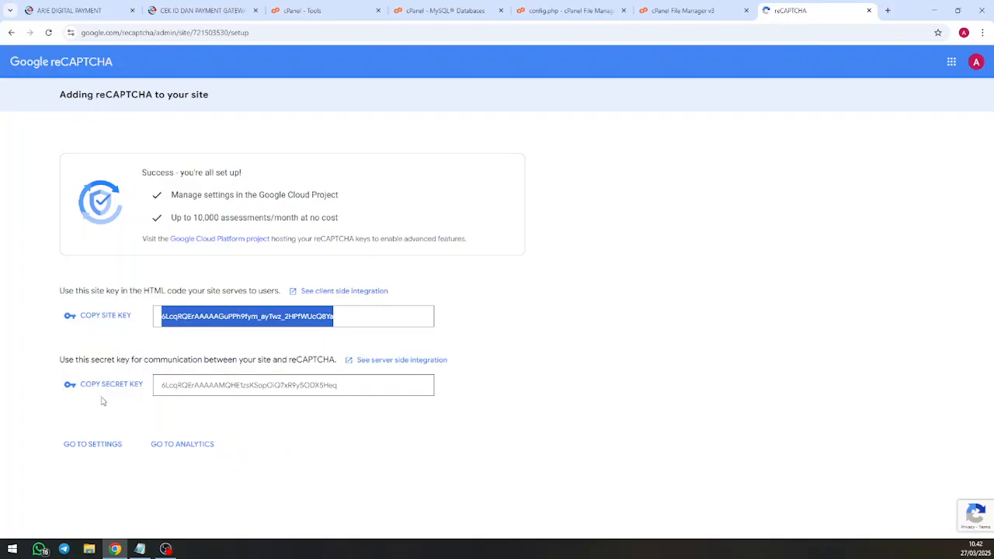
{"action": "left_click", "coordinate": [564, 7]}
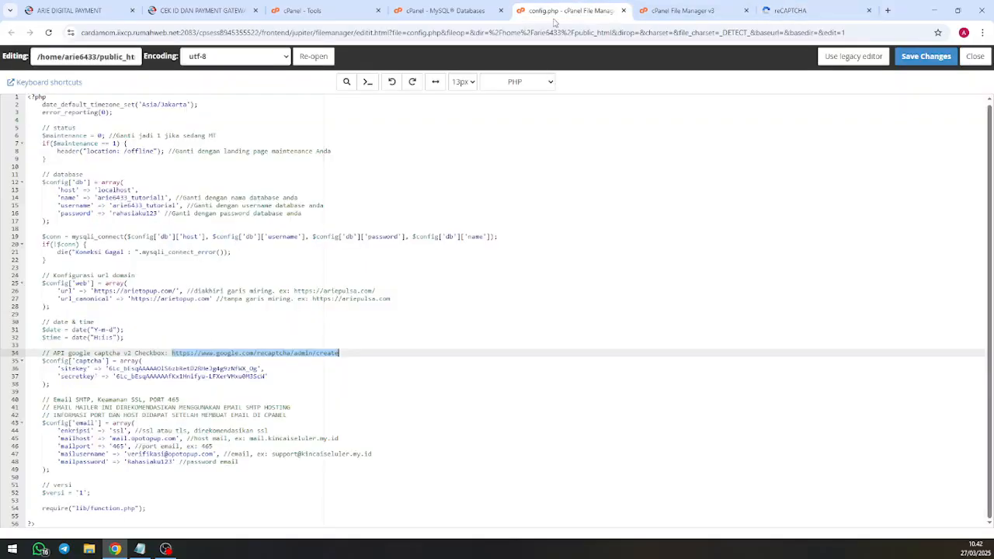
{"action": "left_click", "coordinate": [157, 375]}
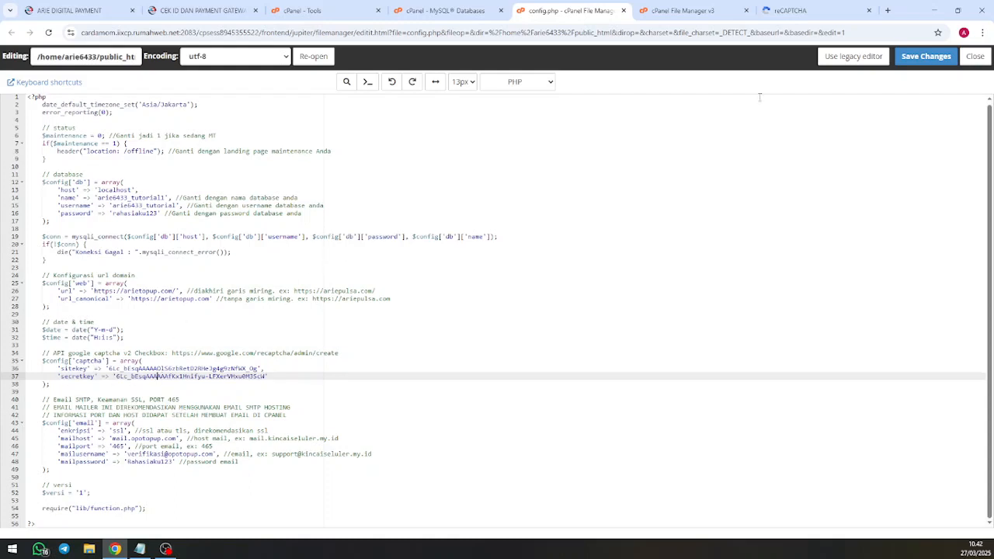
{"action": "left_click", "coordinate": [932, 57]}
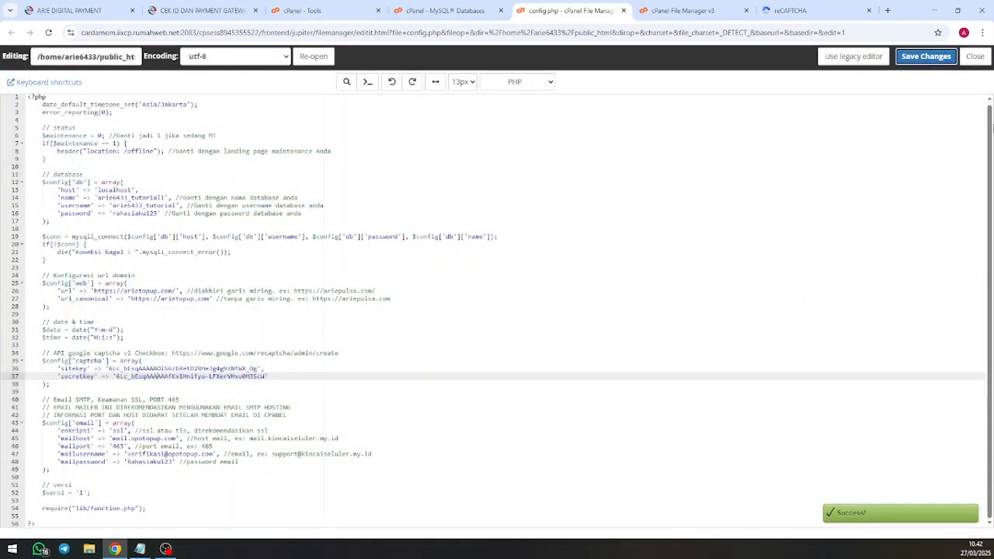
{"action": "left_click", "coordinate": [982, 61]}
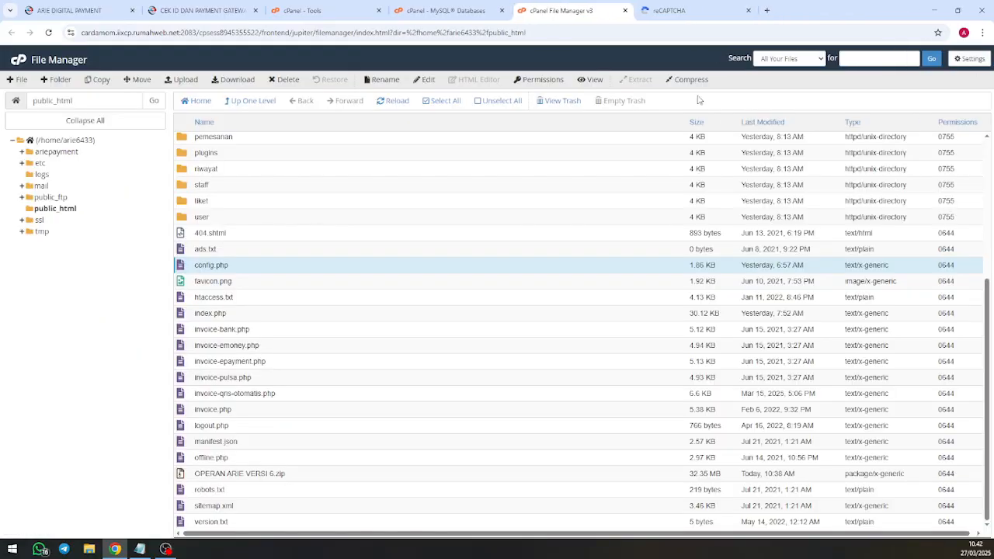
Open phpMyAdmin from cPanel's Databases section in a new tab and switch to it.
{"action": "left_click", "coordinate": [322, 10]}
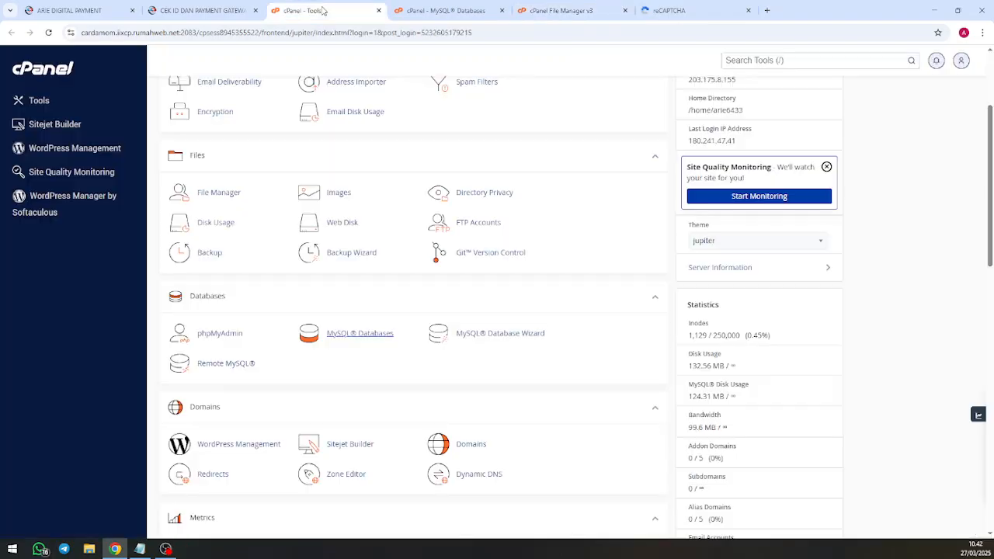
{"action": "scroll", "coordinate": [237, 235], "scroll_direction": "up", "scroll_amount": 1}
{"action": "scroll", "coordinate": [237, 261], "scroll_direction": "down", "scroll_amount": 3}
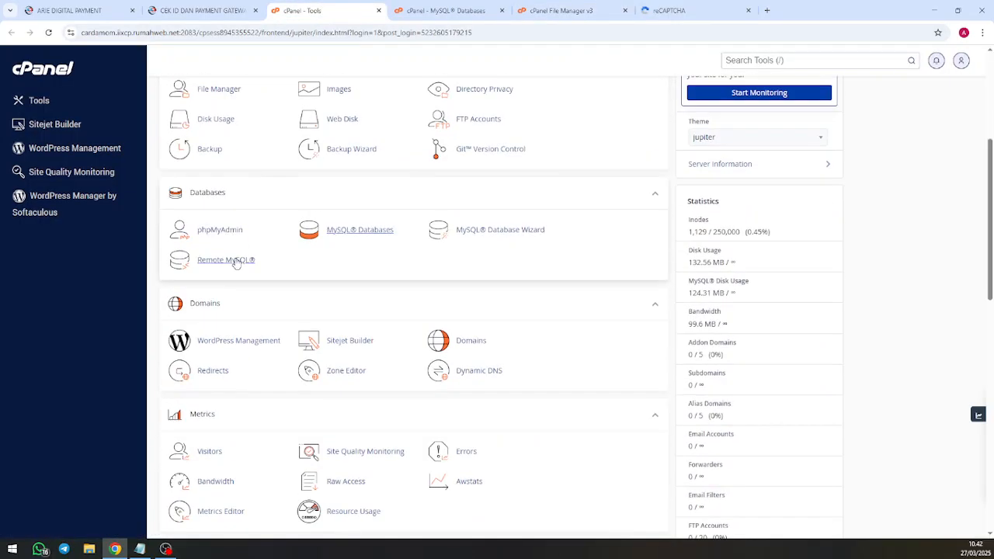
{"action": "scroll", "coordinate": [237, 262], "scroll_direction": "up", "scroll_amount": 3}
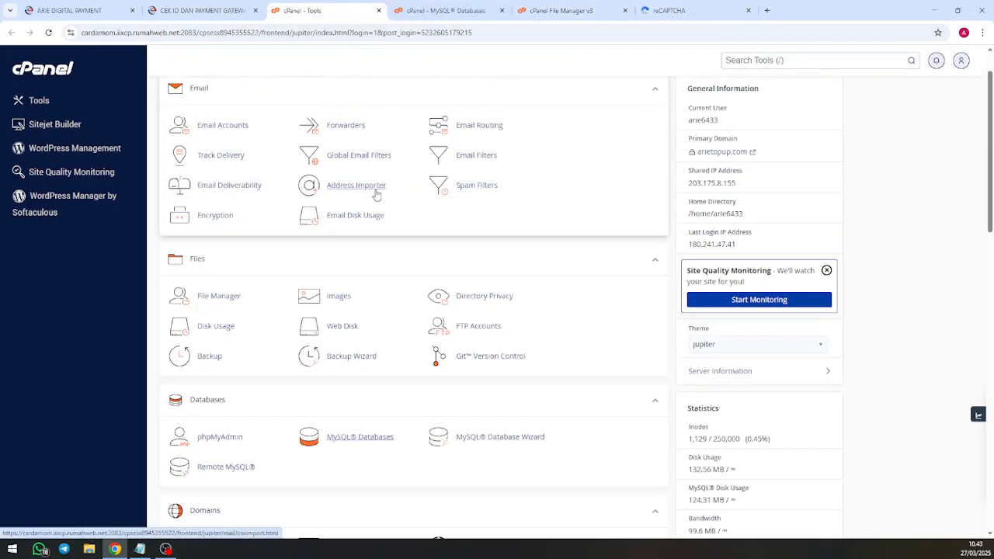
{"action": "scroll", "coordinate": [290, 212], "scroll_direction": "up", "scroll_amount": 1}
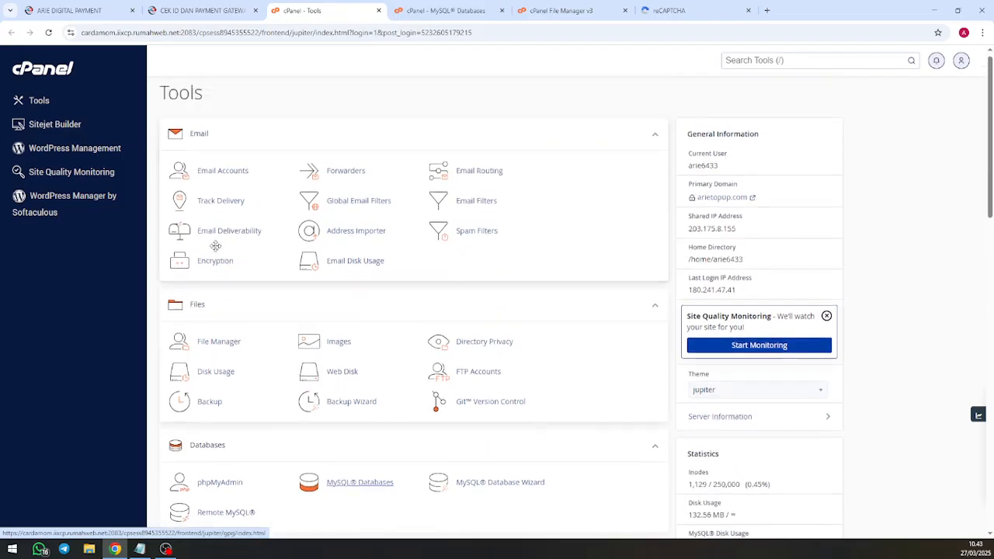
{"action": "scroll", "coordinate": [372, 194], "scroll_direction": "down", "scroll_amount": 2}
{"action": "scroll", "coordinate": [372, 194], "scroll_direction": "down", "scroll_amount": 2}
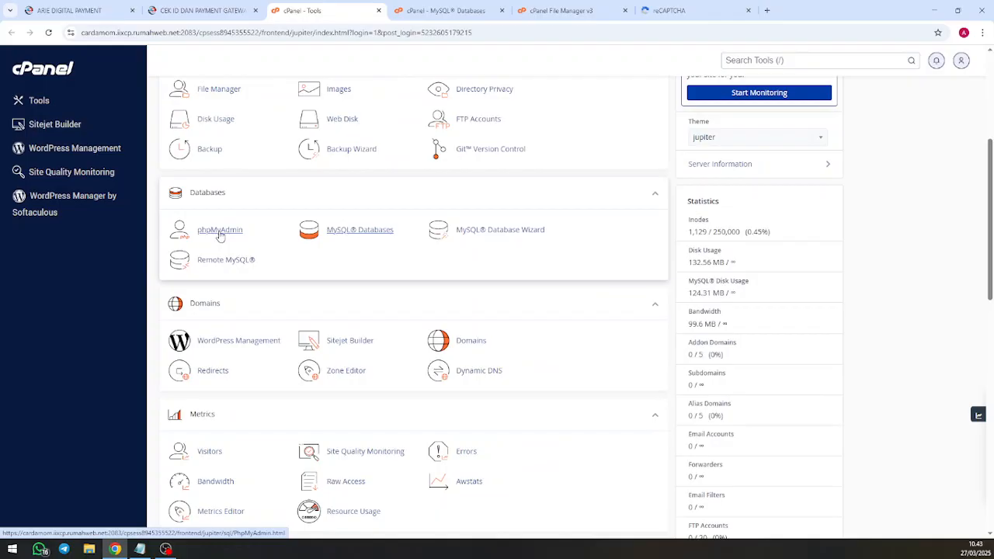
{"action": "right_click", "coordinate": [220, 233]}
{"action": "left_click", "coordinate": [250, 244]}
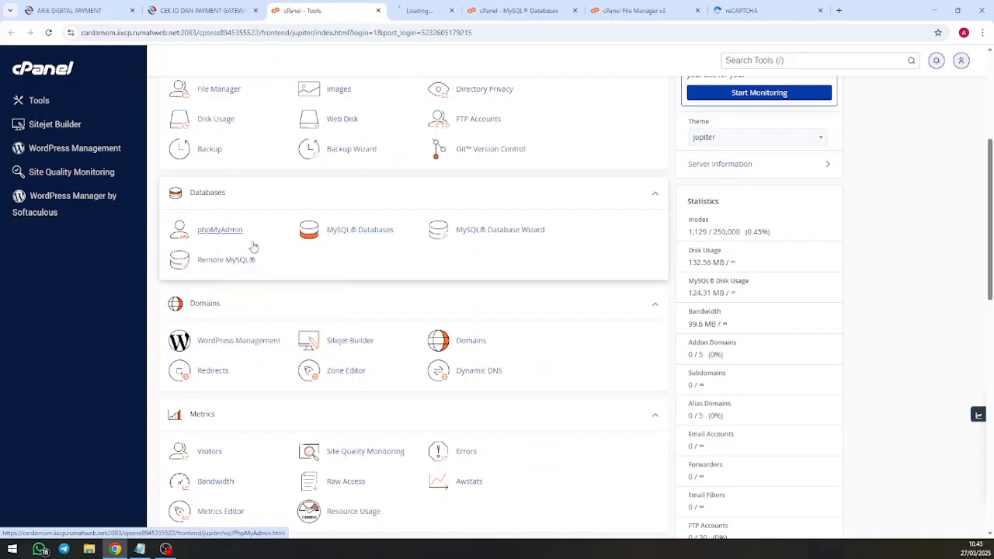
{"action": "left_click", "coordinate": [440, 10]}
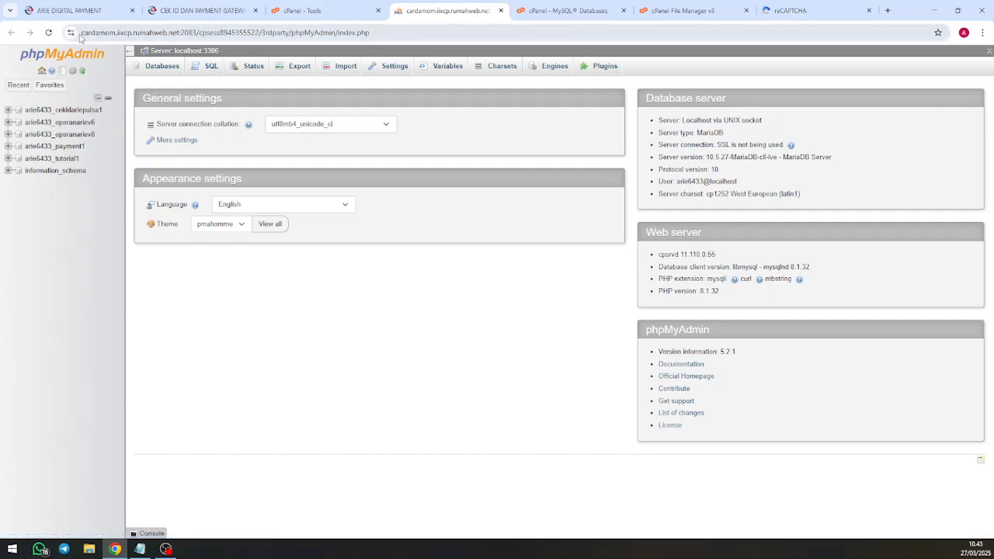
In arie6433_tutorial1's Import page, choose operanariev6.sql from the project's Database folder.
{"action": "left_click", "coordinate": [62, 163]}
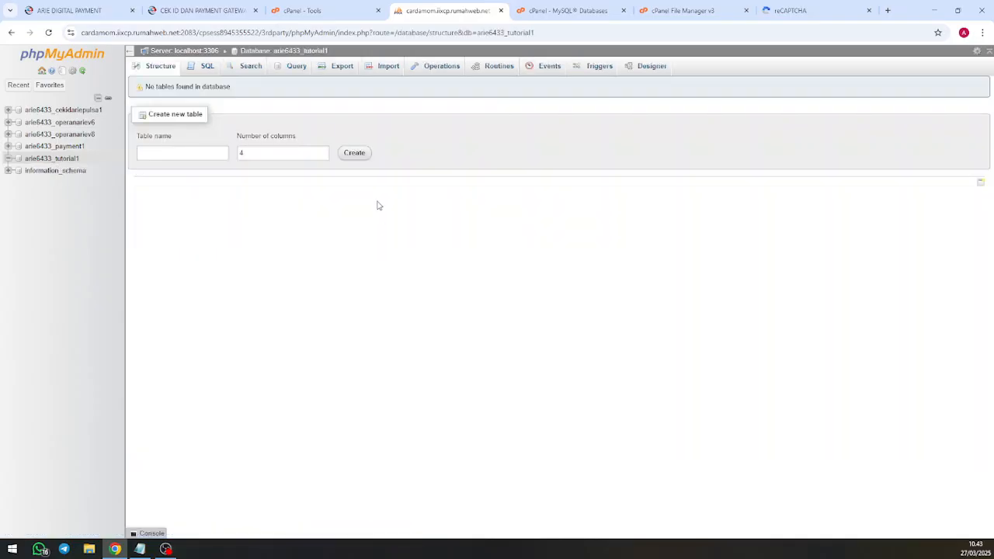
{"action": "left_click", "coordinate": [388, 68]}
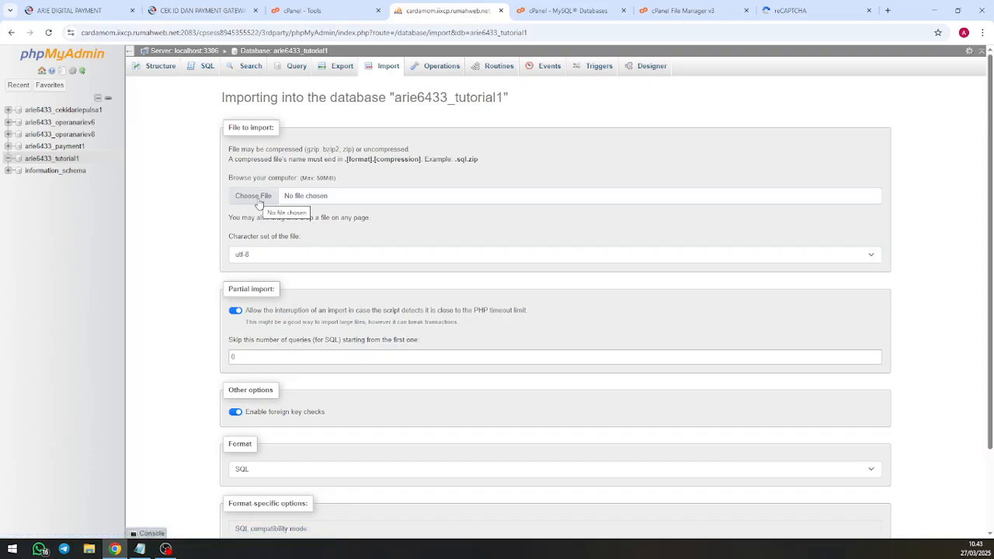
{"action": "left_click", "coordinate": [259, 199]}
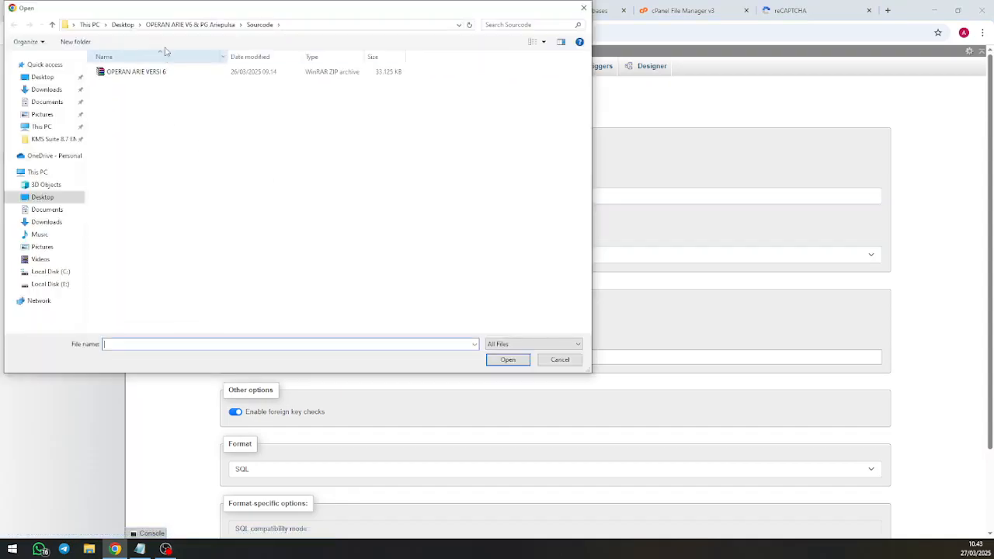
{"action": "left_click", "coordinate": [180, 29]}
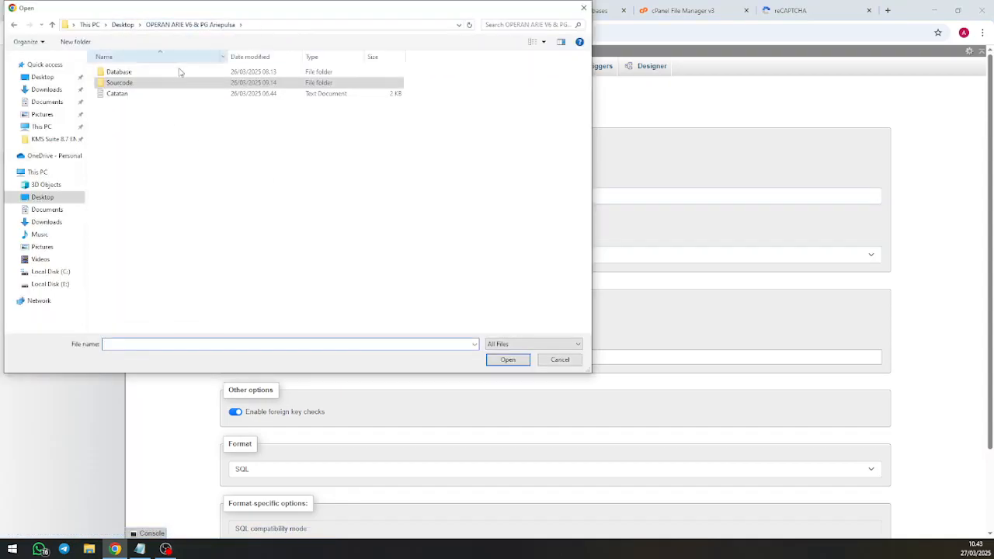
{"action": "double_click", "coordinate": [136, 76]}
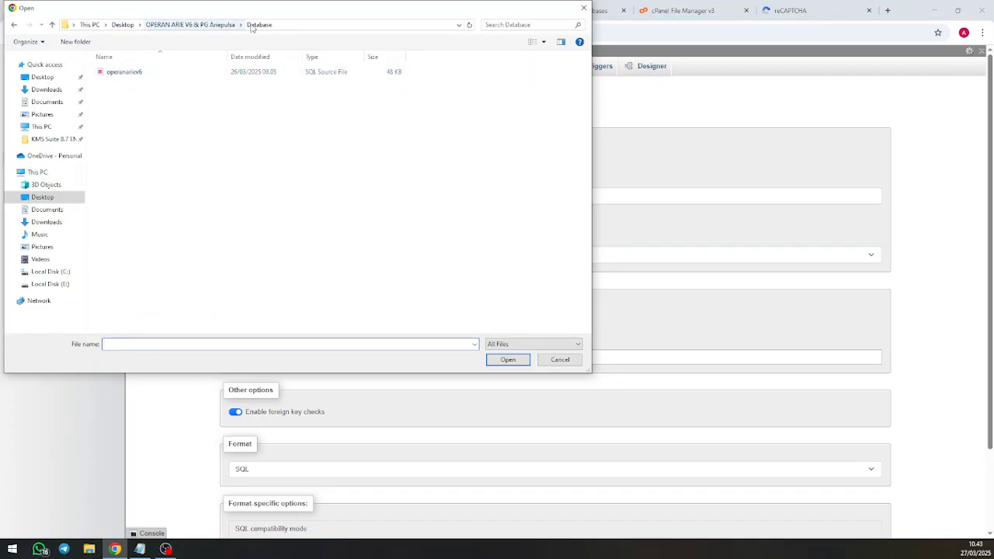
{"action": "left_click", "coordinate": [202, 25]}
{"action": "double_click", "coordinate": [123, 73]}
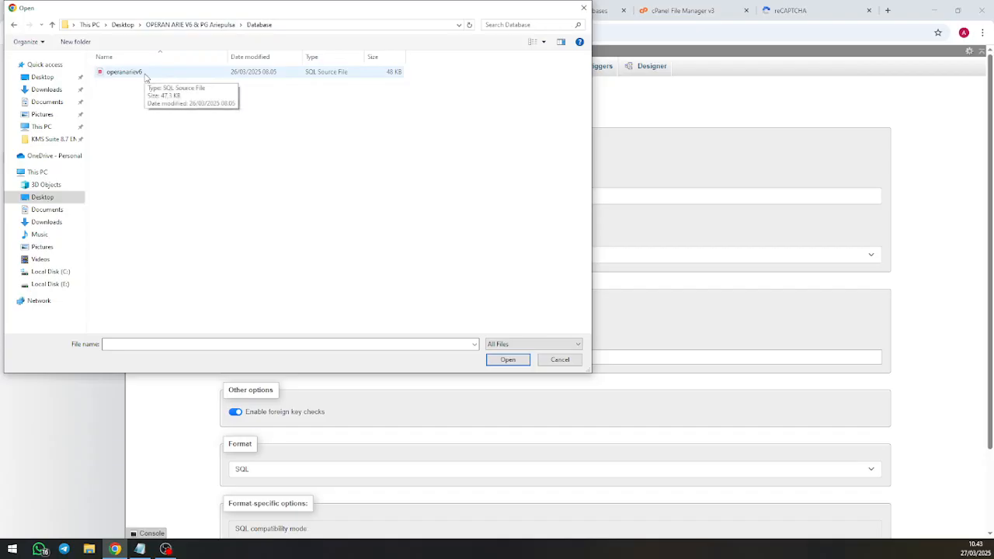
{"action": "double_click", "coordinate": [146, 78]}
Run the import of operanariev6.sql, creating the site's 342-query table set.
{"action": "scroll", "coordinate": [237, 299], "scroll_direction": "down", "scroll_amount": 2}
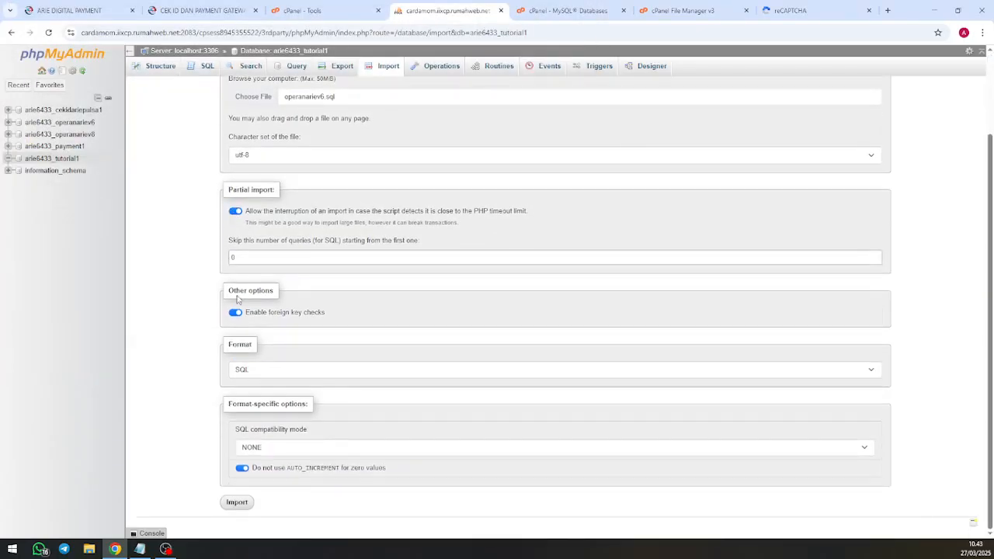
{"action": "left_click", "coordinate": [237, 502]}
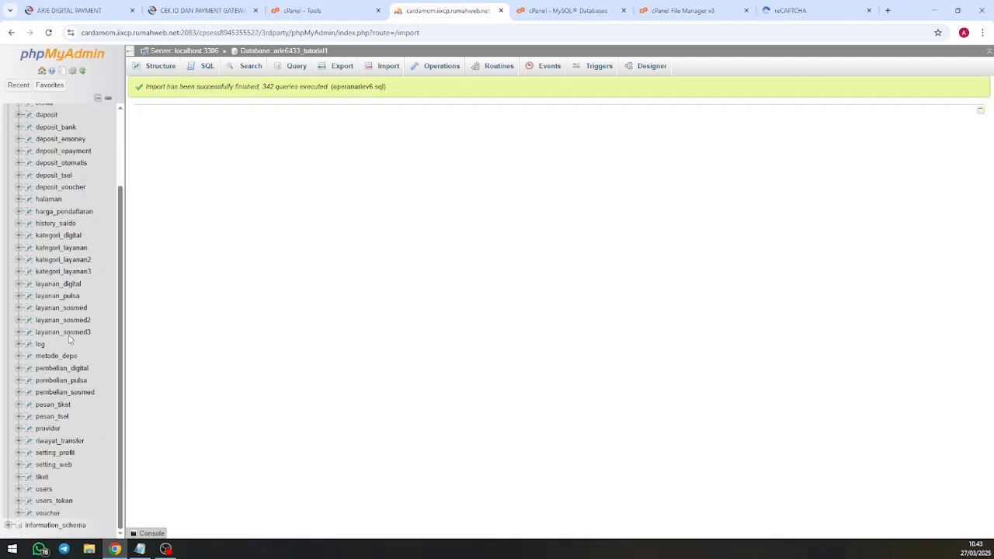
{"action": "scroll", "coordinate": [69, 268], "scroll_direction": "down", "scroll_amount": 2}
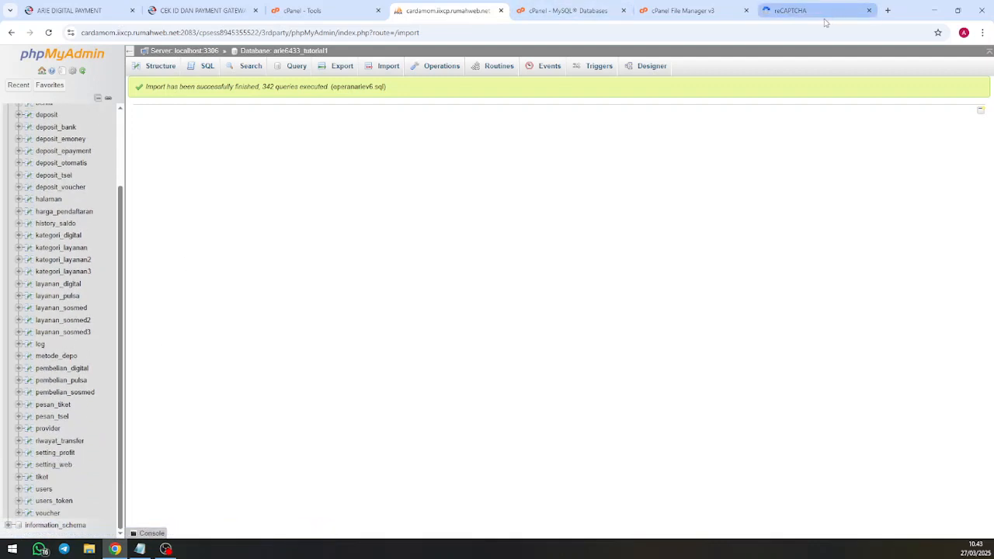
Load arietopup.com and go to the site's LOGIN page.
{"action": "left_click", "coordinate": [846, 10]}
{"action": "left_click", "coordinate": [638, 33]}
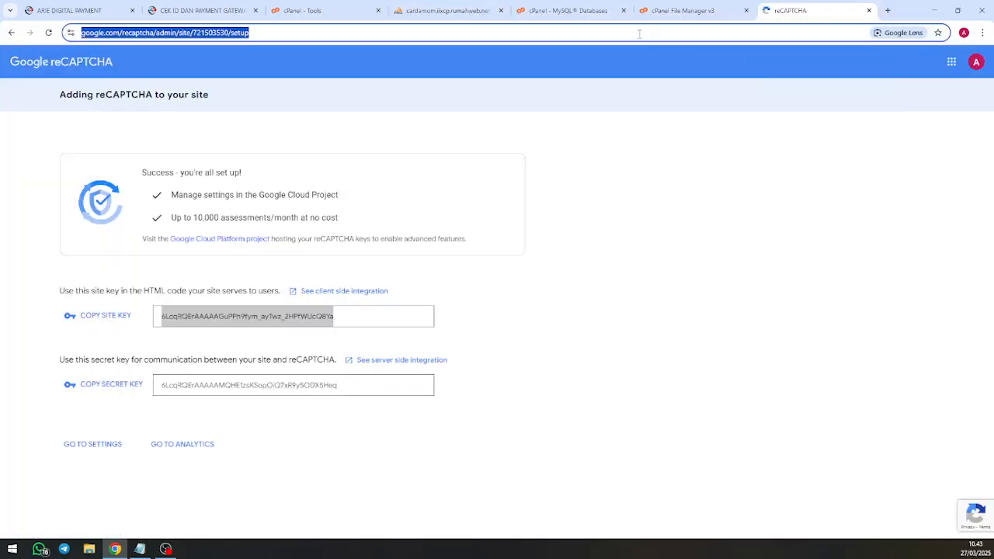
{"action": "type", "text": "ariet"}
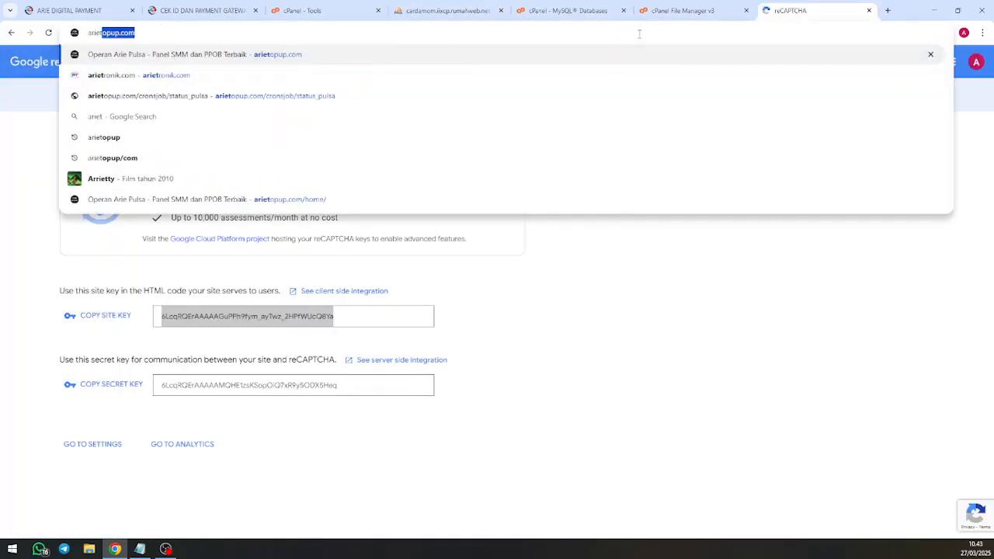
{"action": "key", "text": "Return"}
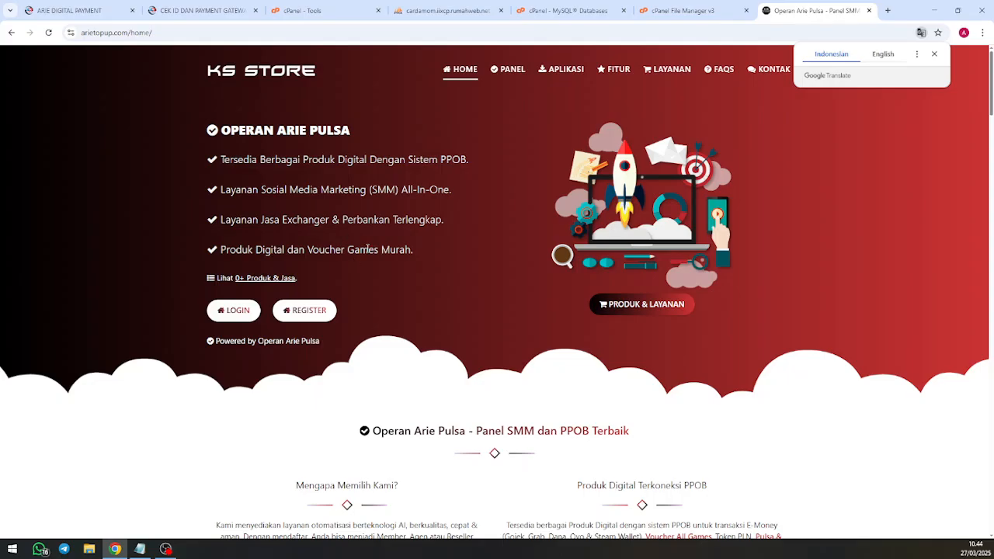
{"action": "left_click", "coordinate": [235, 311]}
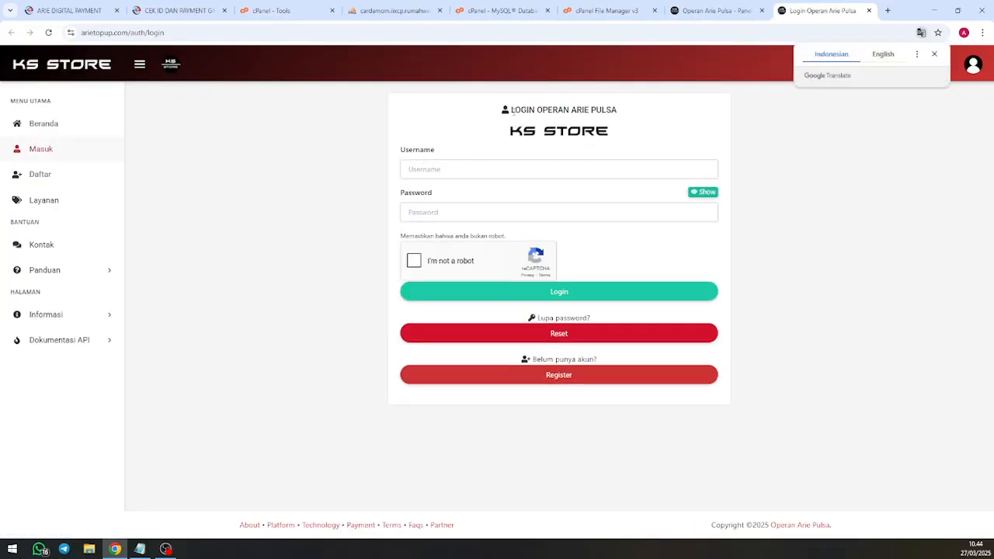
Fill the username field from the saved autofill suggestion, then copy the username.
{"action": "left_click_drag", "start_coordinate": [511, 110], "coordinate": [625, 130]}
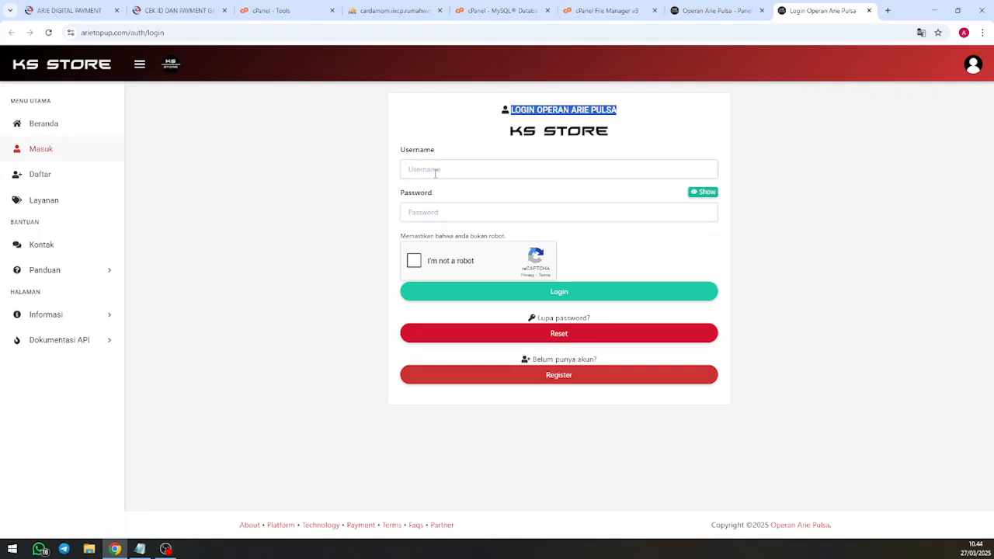
{"action": "left_click", "coordinate": [435, 169]}
{"action": "type", "text": "o"}
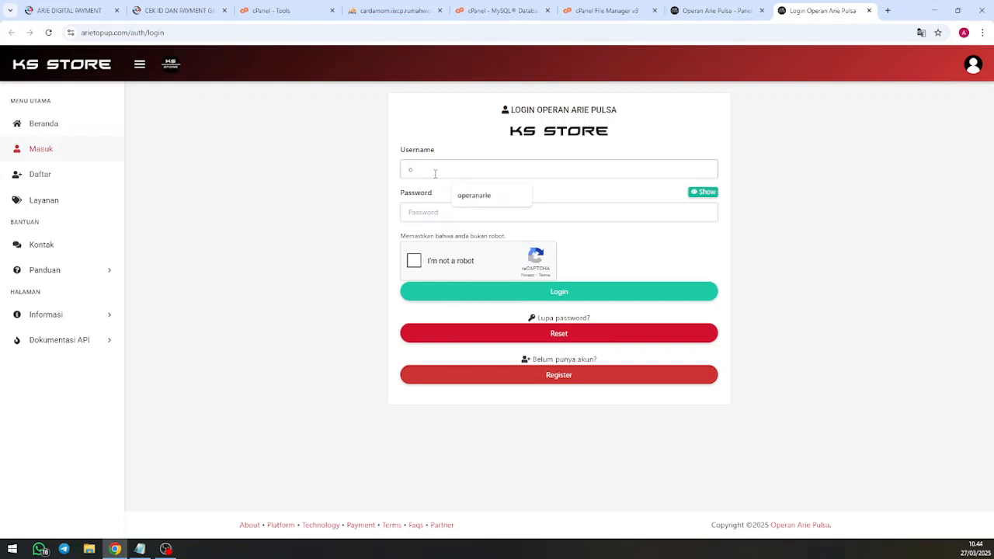
{"action": "left_click", "coordinate": [503, 199]}
{"action": "double_click", "coordinate": [470, 170]}
{"action": "right_click", "coordinate": [470, 174]}
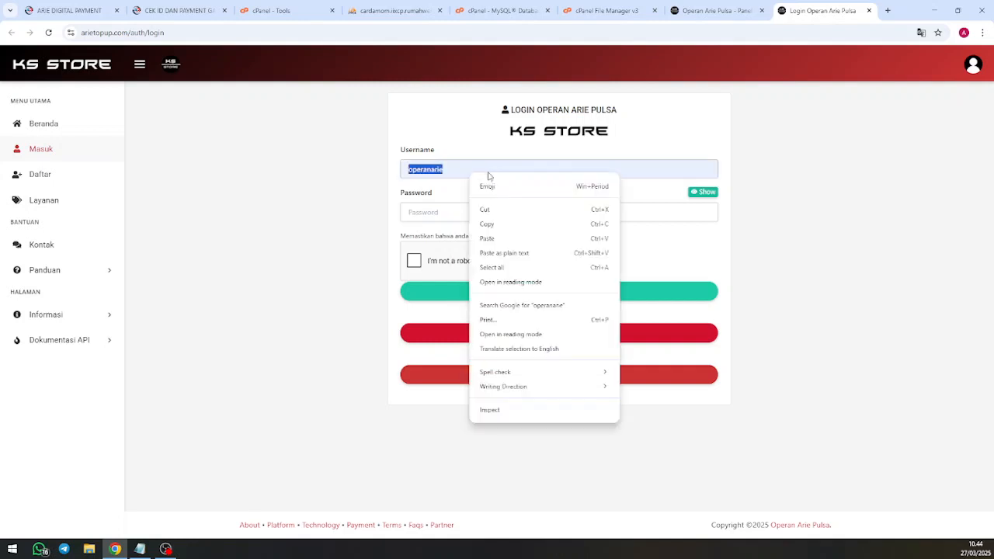
{"action": "left_click", "coordinate": [487, 224]}
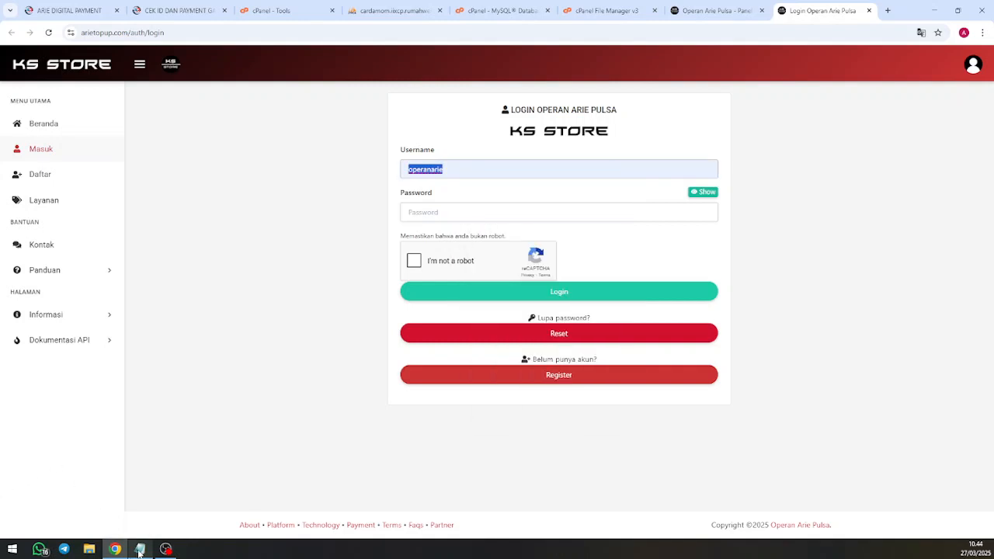
Open the Catatan notes file from the OPERAN ARIE V6 & PG Ariepulsa folder on the Desktop.
{"action": "left_click", "coordinate": [89, 548]}
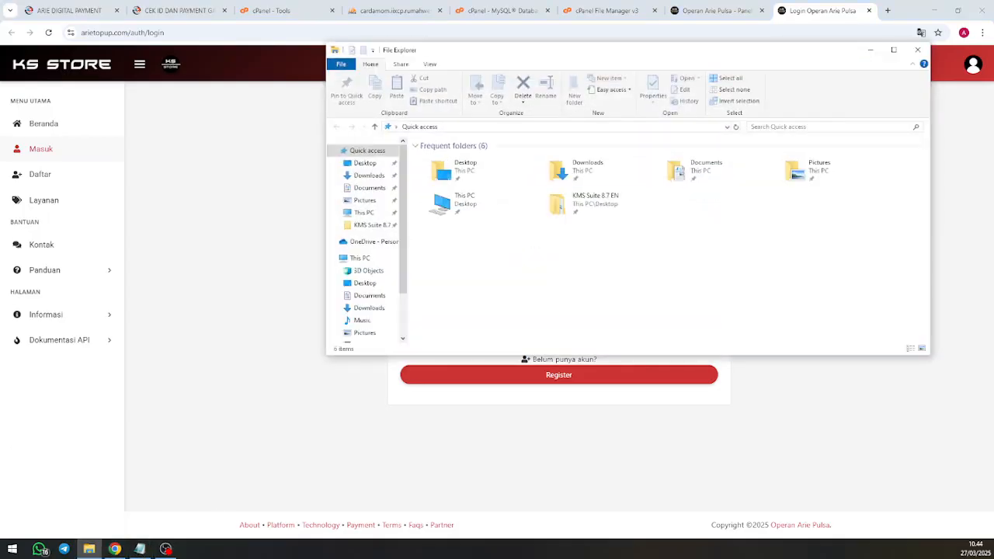
{"action": "left_click", "coordinate": [365, 163]}
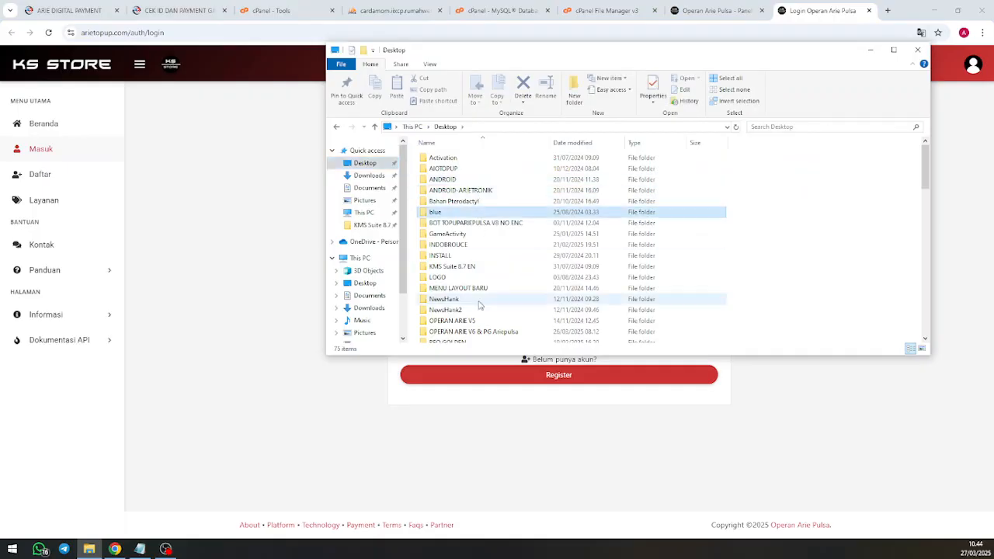
{"action": "scroll", "coordinate": [465, 233], "scroll_direction": "down", "scroll_amount": 5}
{"action": "left_click", "coordinate": [471, 255]}
{"action": "scroll", "coordinate": [473, 249], "scroll_direction": "up", "scroll_amount": 2}
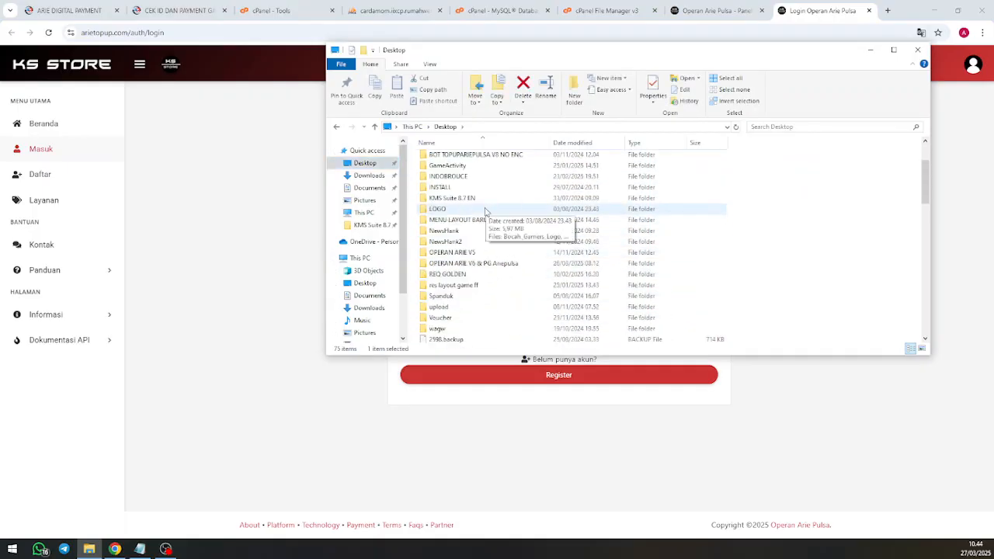
{"action": "double_click", "coordinate": [480, 266]}
{"action": "double_click", "coordinate": [439, 179]}
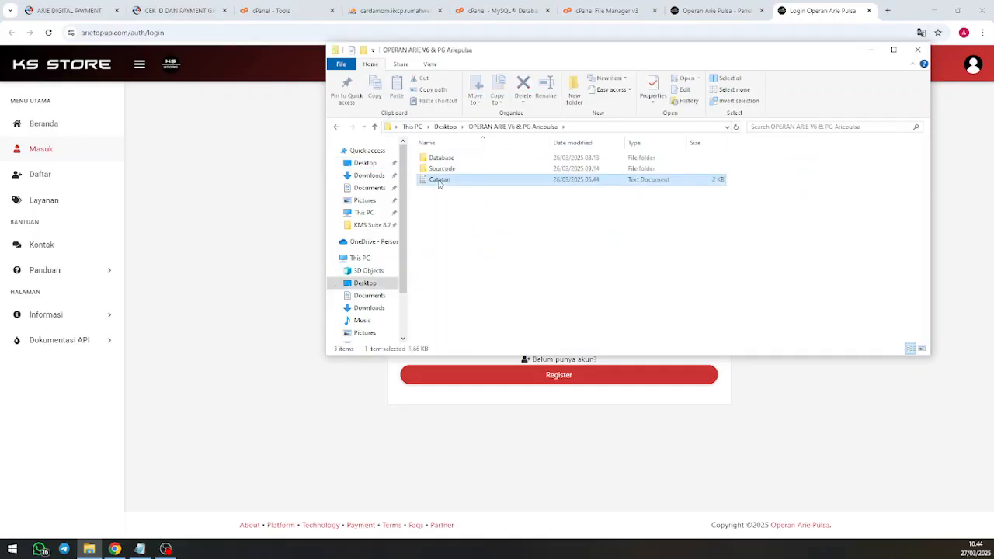
Read the developer login in the maximized Catatan notes, then return to the login page's Password field.
{"action": "left_click", "coordinate": [870, 51]}
{"action": "left_click", "coordinate": [629, 48]}
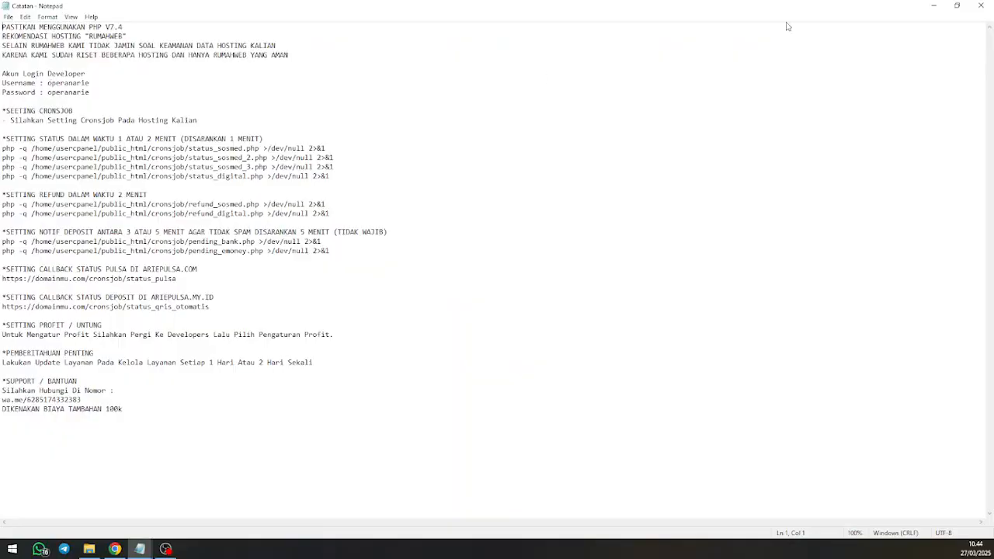
{"action": "left_click", "coordinate": [932, 6]}
{"action": "left_click", "coordinate": [440, 212]}
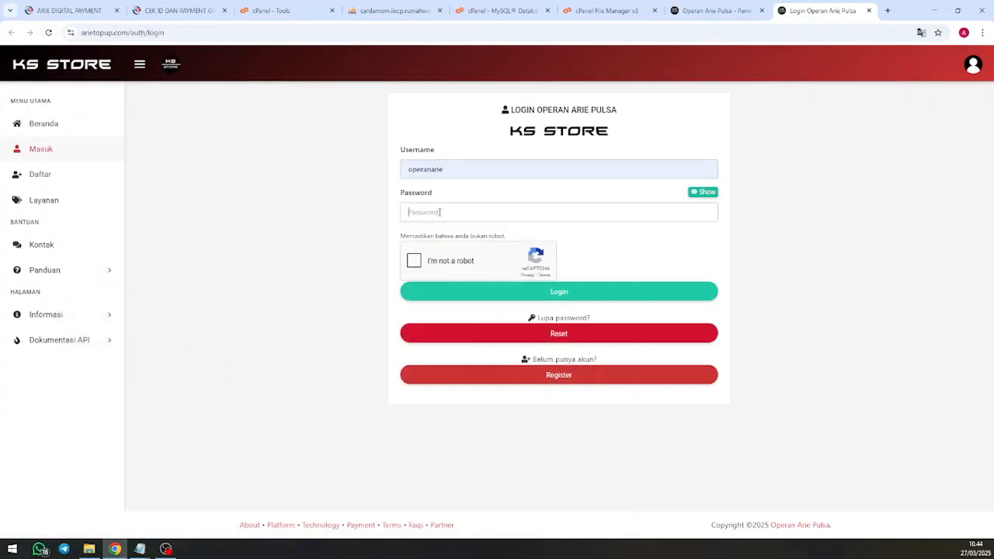
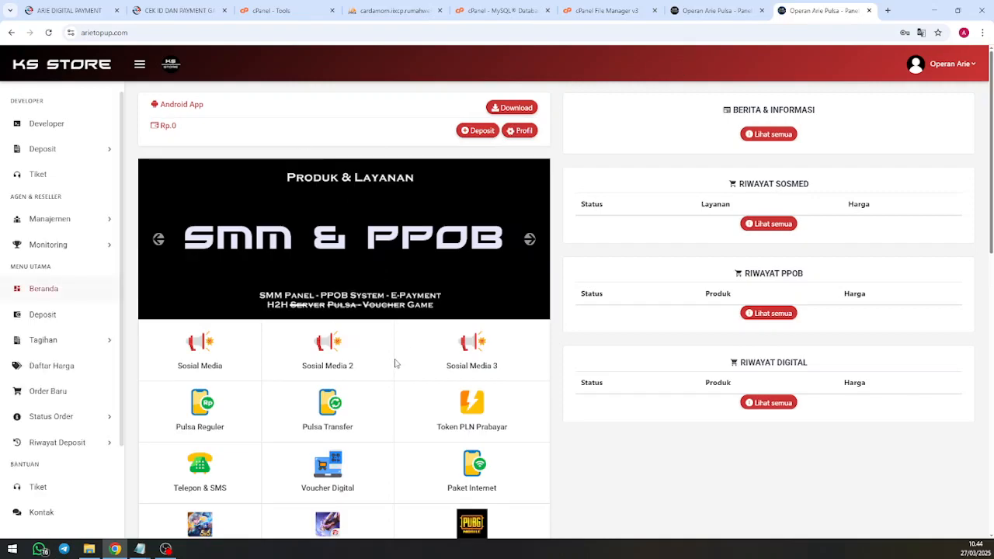
Open the KS Store admin dashboard and its Provider management page.
{"action": "scroll", "coordinate": [415, 295], "scroll_direction": "down", "scroll_amount": 9}
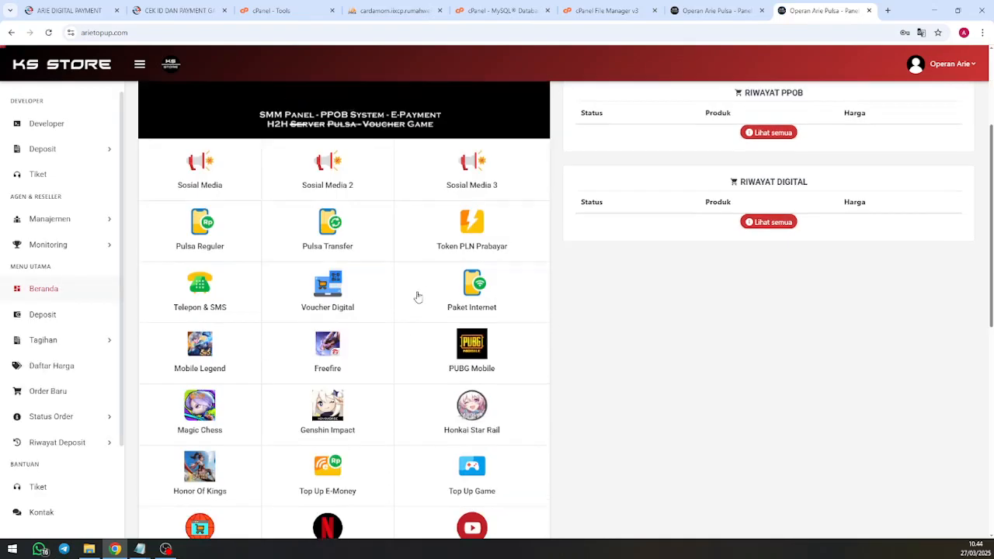
{"action": "scroll", "coordinate": [390, 388], "scroll_direction": "up", "scroll_amount": 9}
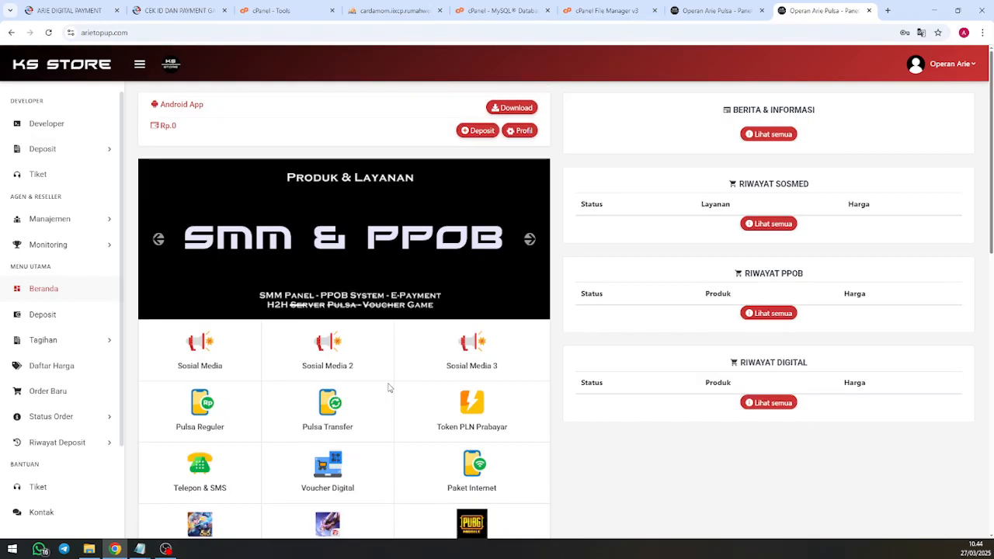
{"action": "left_click", "coordinate": [48, 126]}
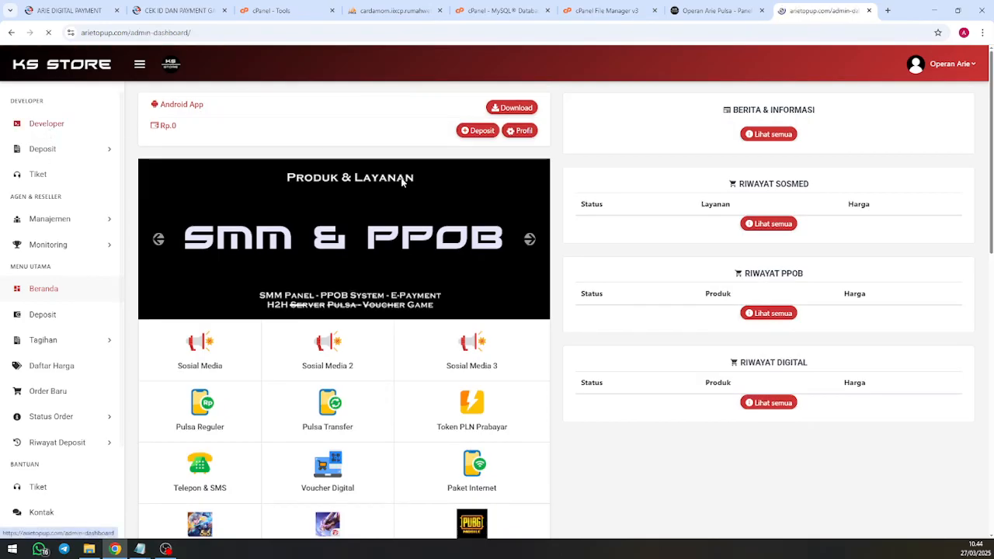
{"action": "mouse_move", "coordinate": [129, 109]}
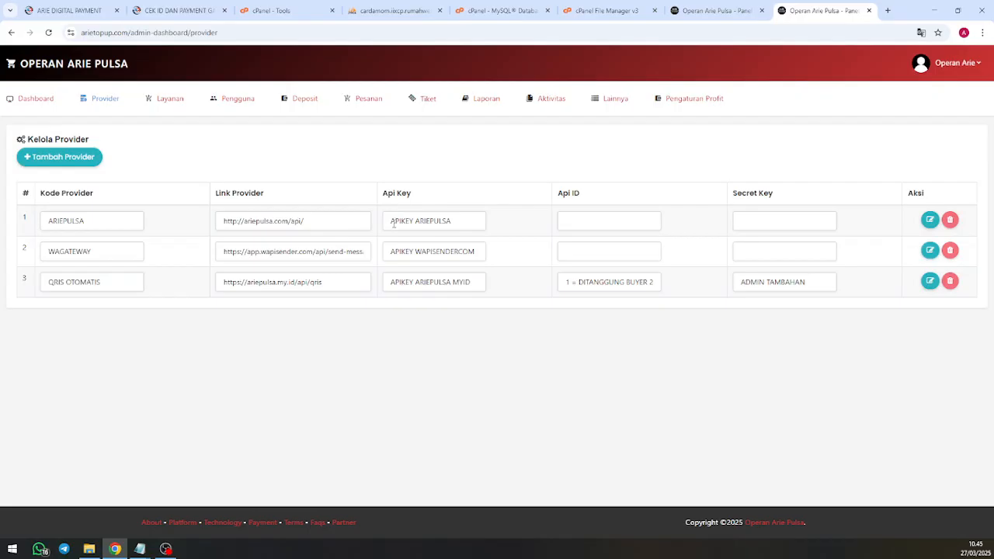
Delete the placeholder 'APIKEY ARIEPULSA' from the ARIEPULSA row's Api Key field.
{"action": "left_click_drag", "start_coordinate": [454, 223], "coordinate": [363, 222]}
{"action": "left_click", "coordinate": [464, 224]}
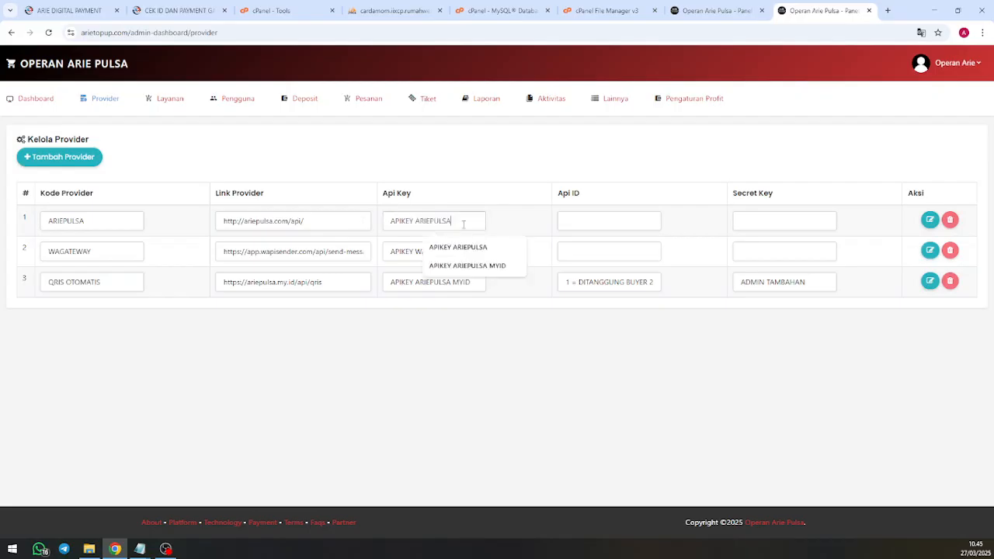
{"action": "left_click_drag", "start_coordinate": [461, 224], "coordinate": [355, 214]}
{"action": "key", "text": "BackSpace"}
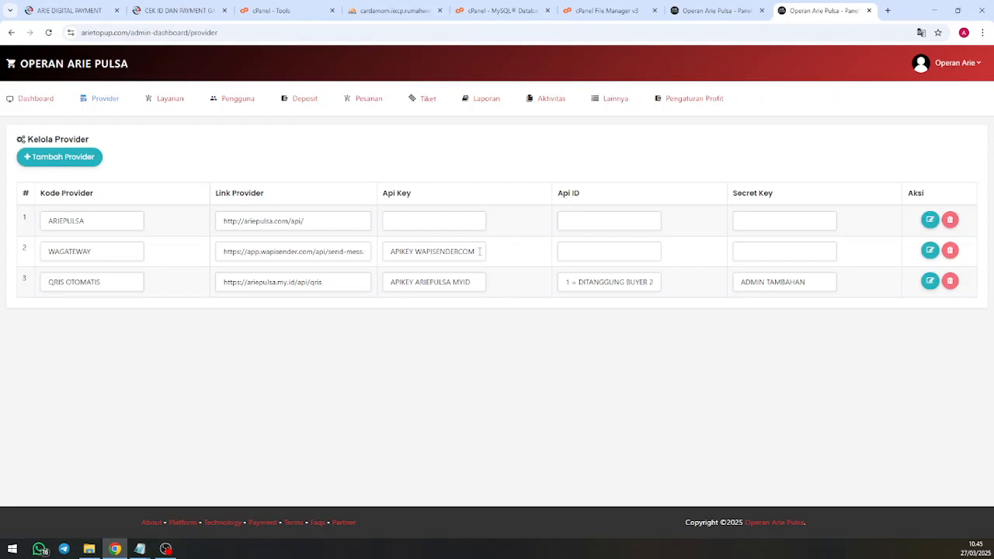
{"action": "left_click", "coordinate": [70, 11]}
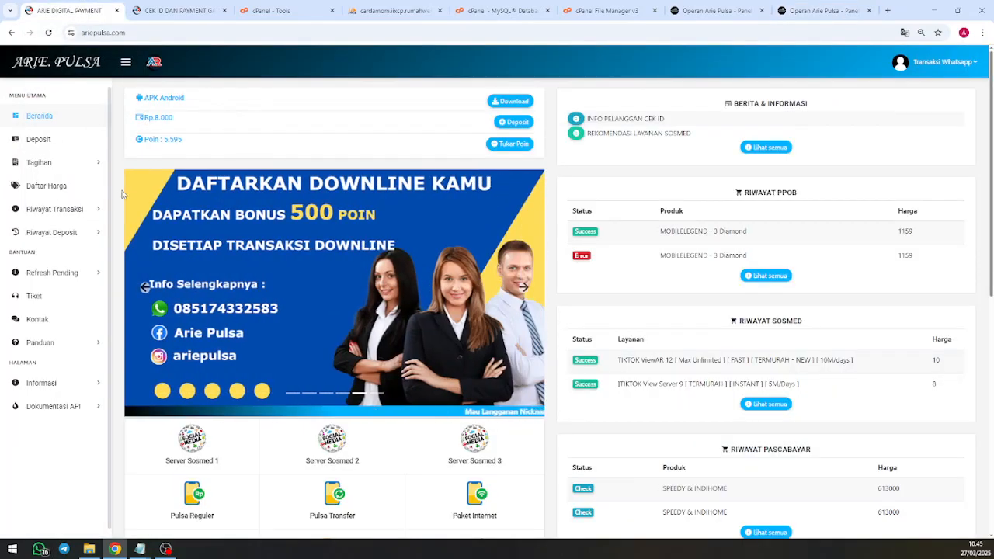
Copy the account API key from the API Key tab of Arie Pulsa's Profil Saya.
{"action": "scroll", "coordinate": [399, 489], "scroll_direction": "down", "scroll_amount": 5}
{"action": "scroll", "coordinate": [318, 404], "scroll_direction": "up", "scroll_amount": 5}
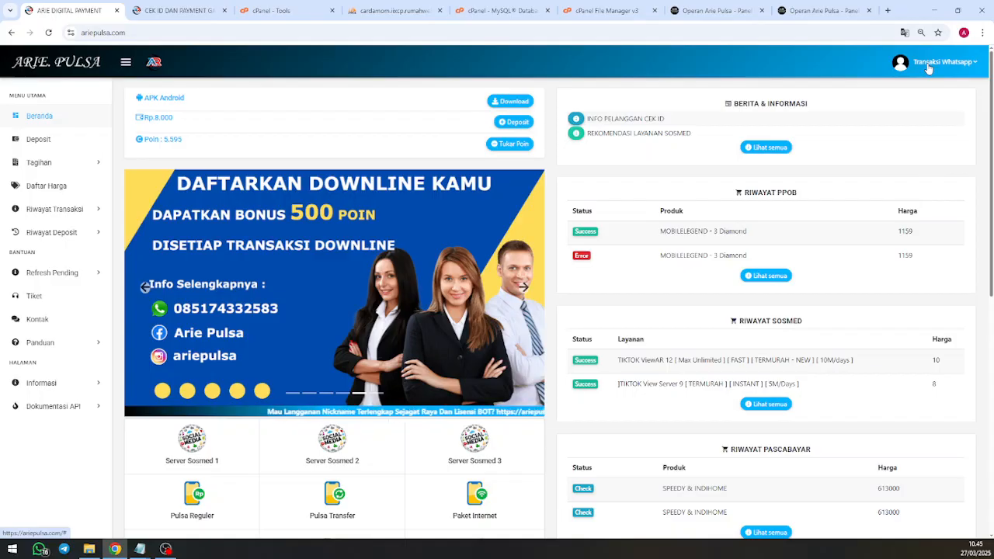
{"action": "left_click", "coordinate": [940, 66]}
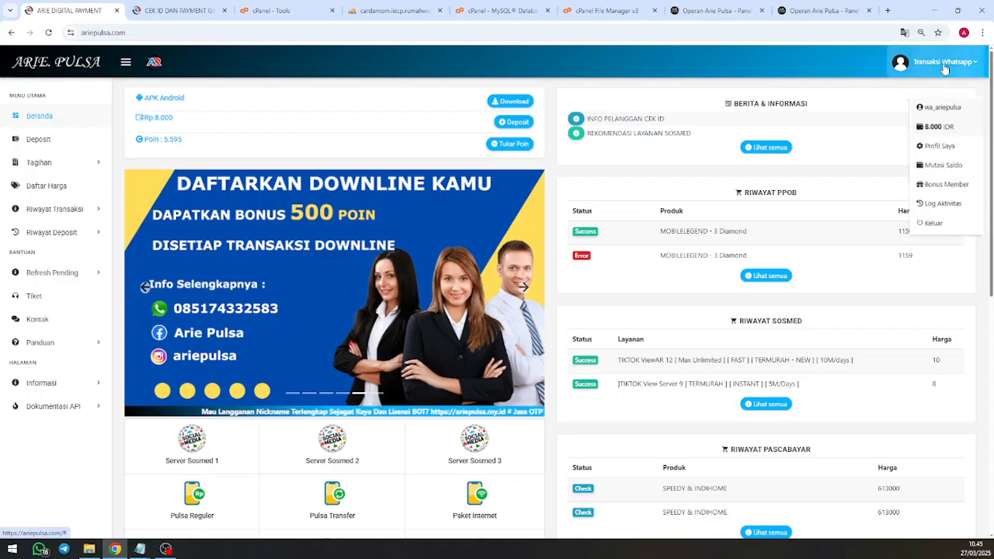
{"action": "left_click", "coordinate": [937, 128]}
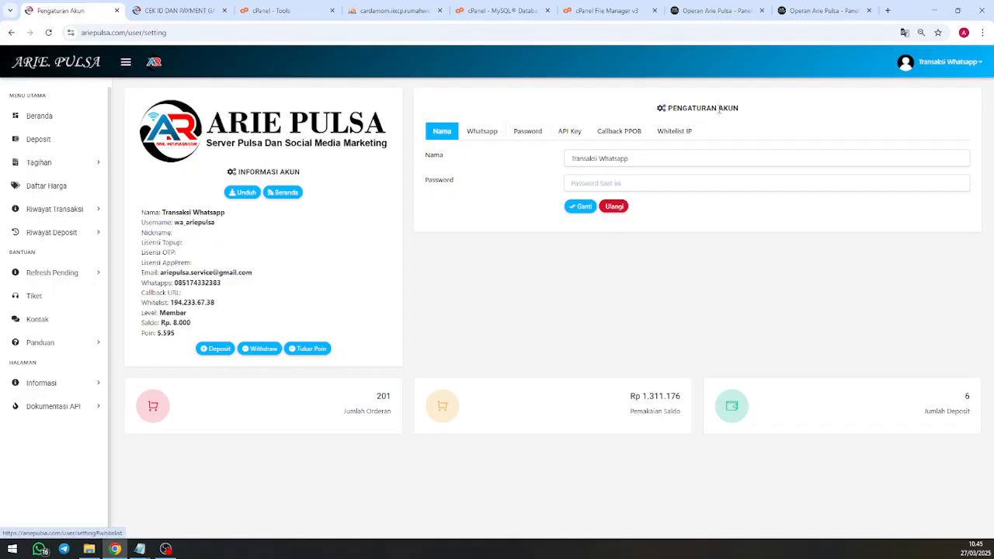
{"action": "left_click", "coordinate": [564, 134]}
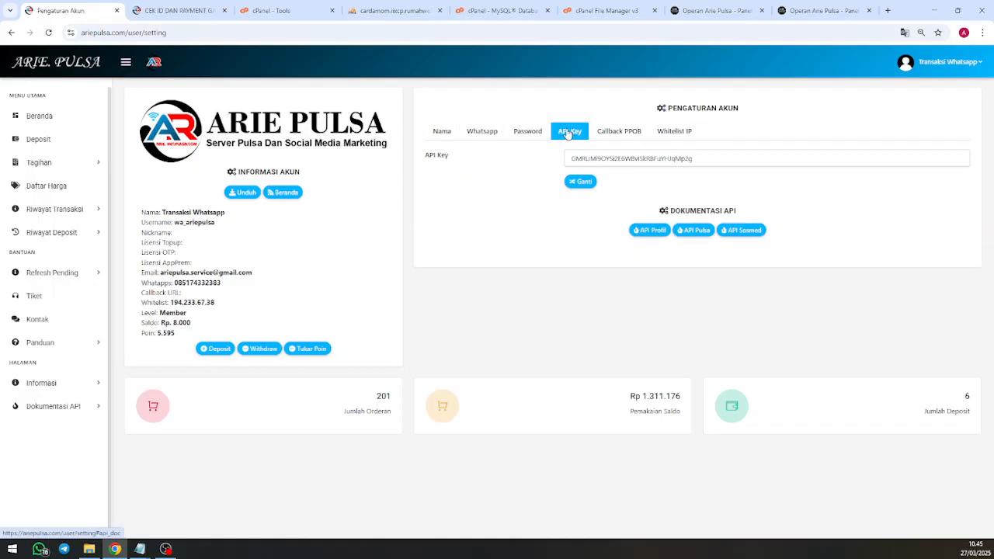
{"action": "left_click_drag", "start_coordinate": [725, 158], "coordinate": [547, 164]}
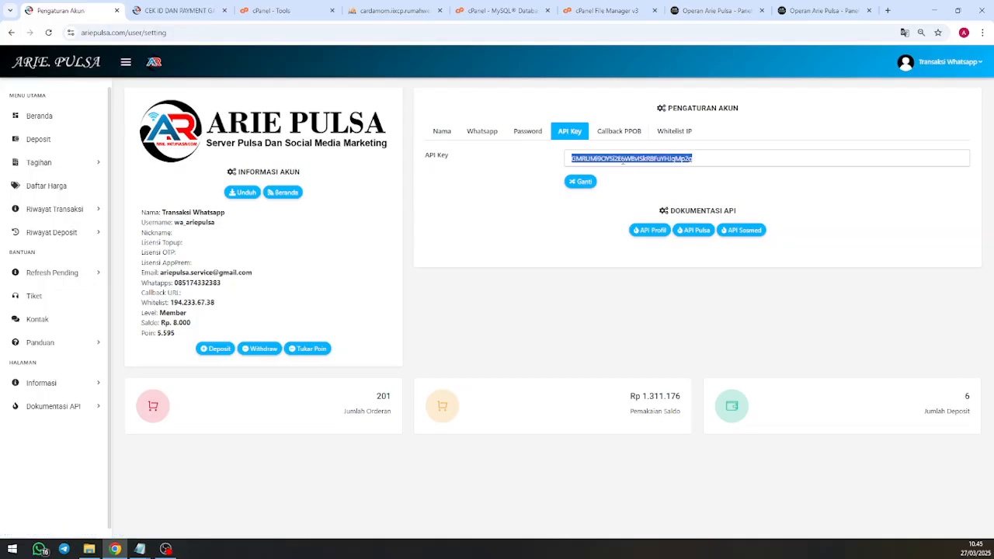
{"action": "left_click", "coordinate": [574, 159]}
{"action": "left_click_drag", "start_coordinate": [715, 158], "coordinate": [493, 166]}
{"action": "right_click", "coordinate": [584, 159]}
{"action": "left_click", "coordinate": [614, 172]}
Paste the key into the ARIEPULSA row's Api Key field and update the provider.
{"action": "left_click", "coordinate": [180, 10]}
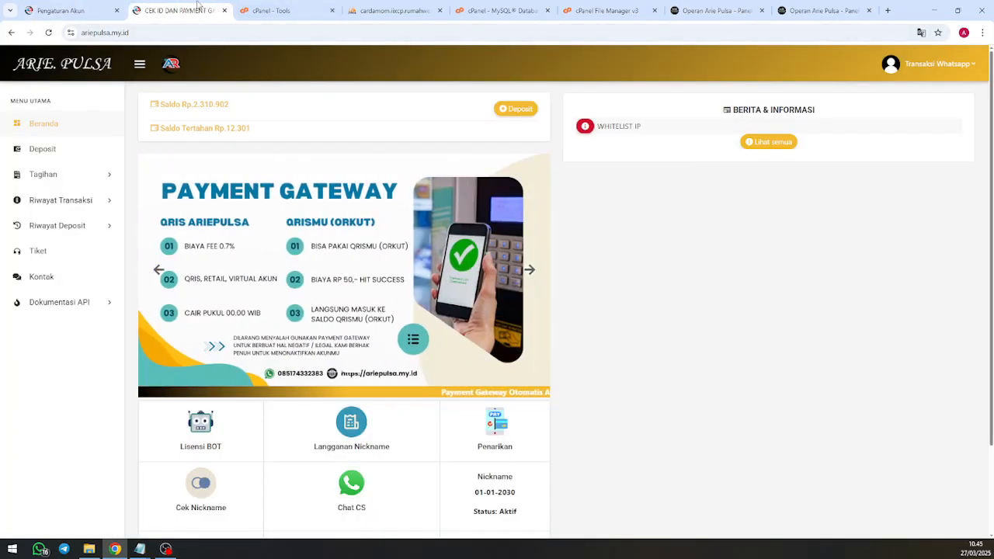
{"action": "left_click", "coordinate": [62, 10]}
{"action": "left_click", "coordinate": [823, 10]}
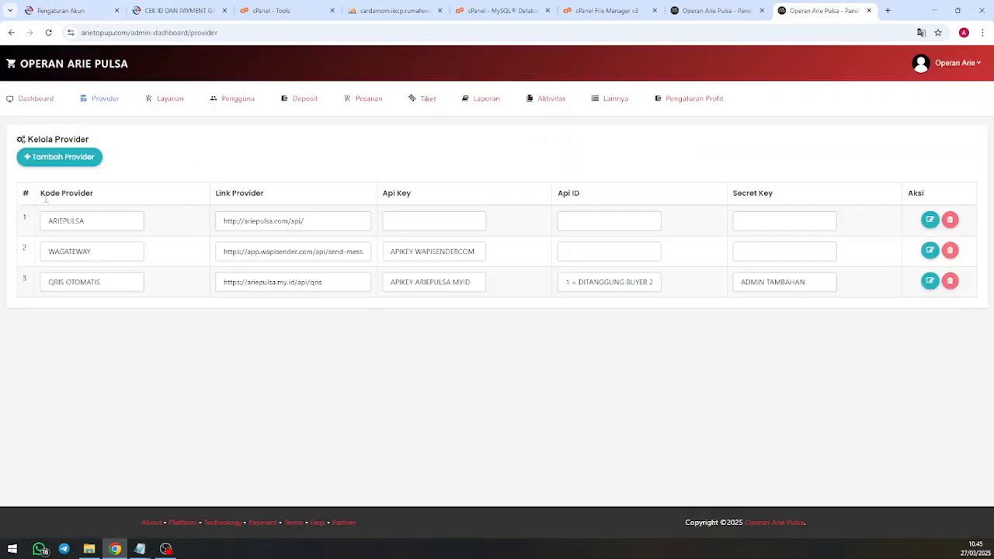
{"action": "left_click", "coordinate": [420, 224]}
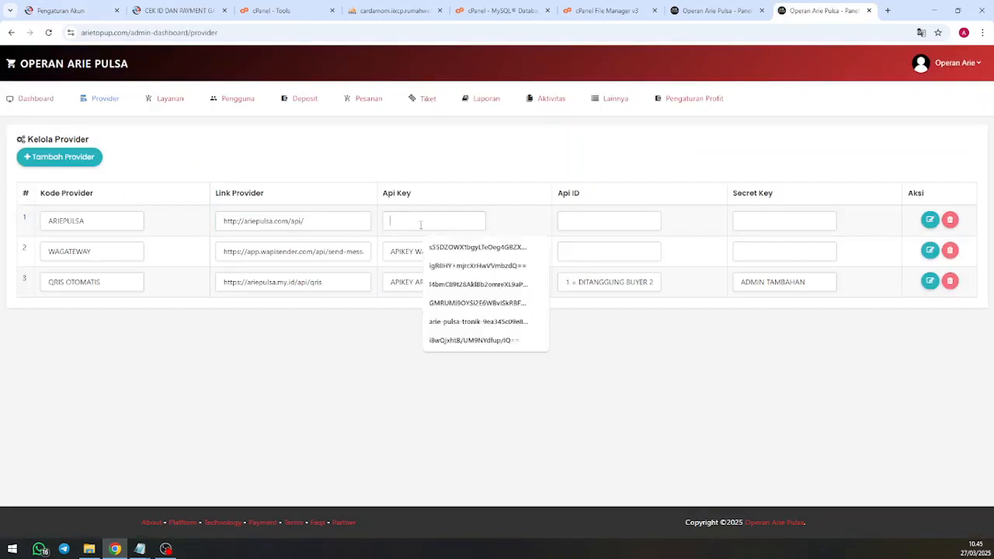
{"action": "key", "text": "ctrl+v"}
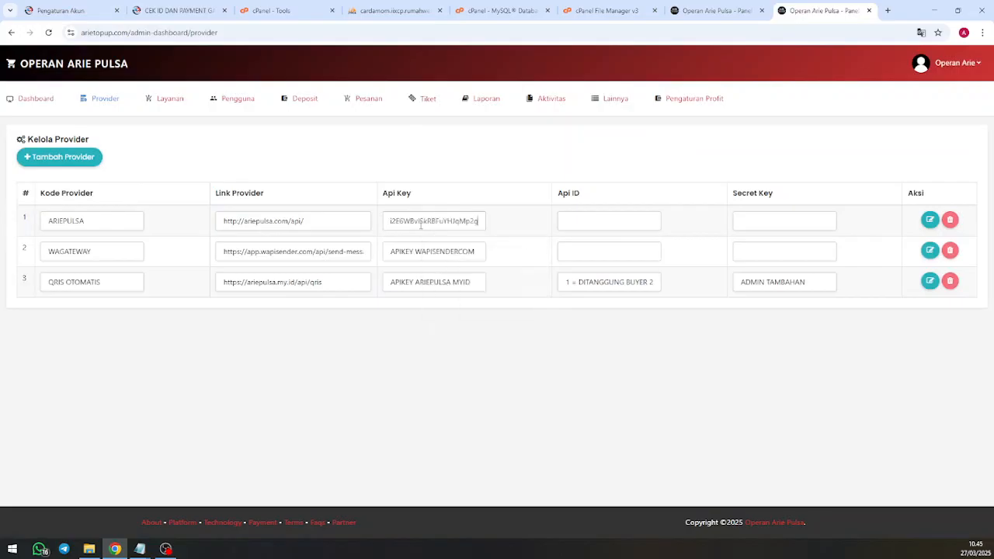
{"action": "left_click", "coordinate": [929, 220]}
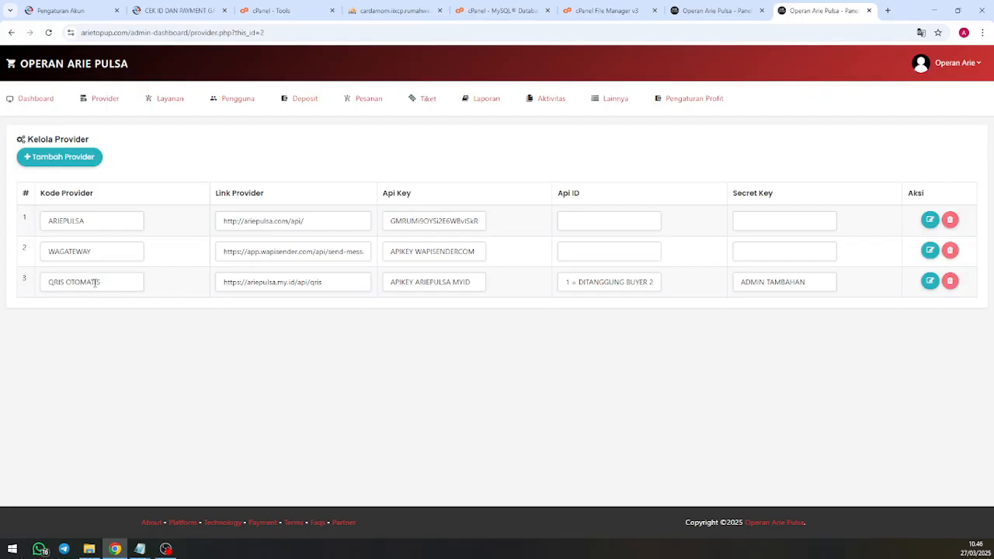
Copy the ariepulsa.my.id account's API key from its Profil Saya API Key tab.
{"action": "left_click", "coordinate": [194, 8]}
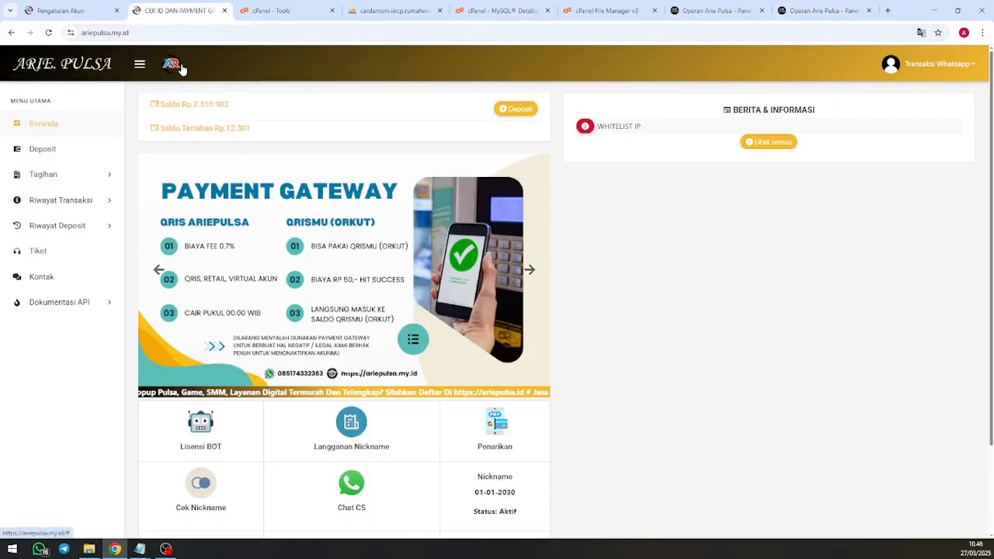
{"action": "left_click", "coordinate": [932, 67]}
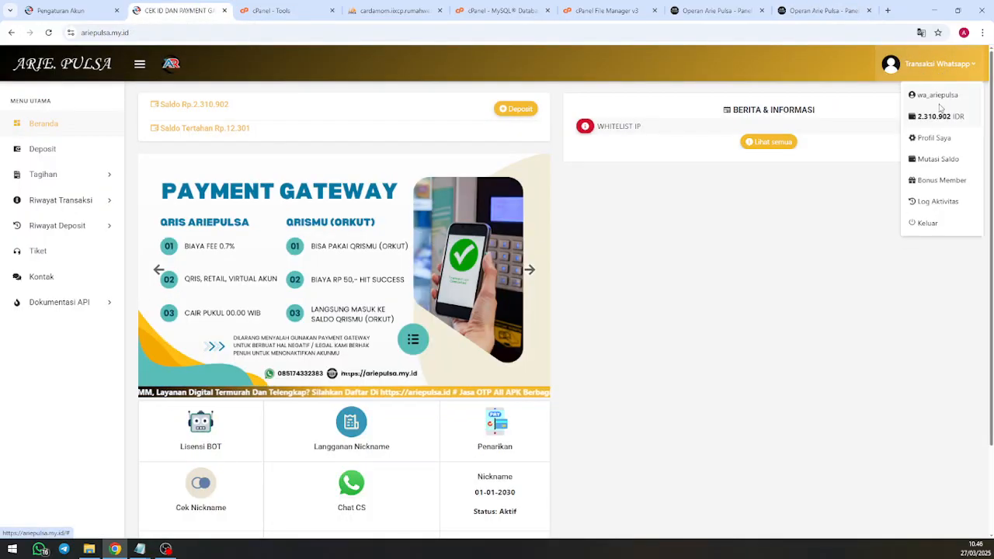
{"action": "left_click", "coordinate": [933, 138]}
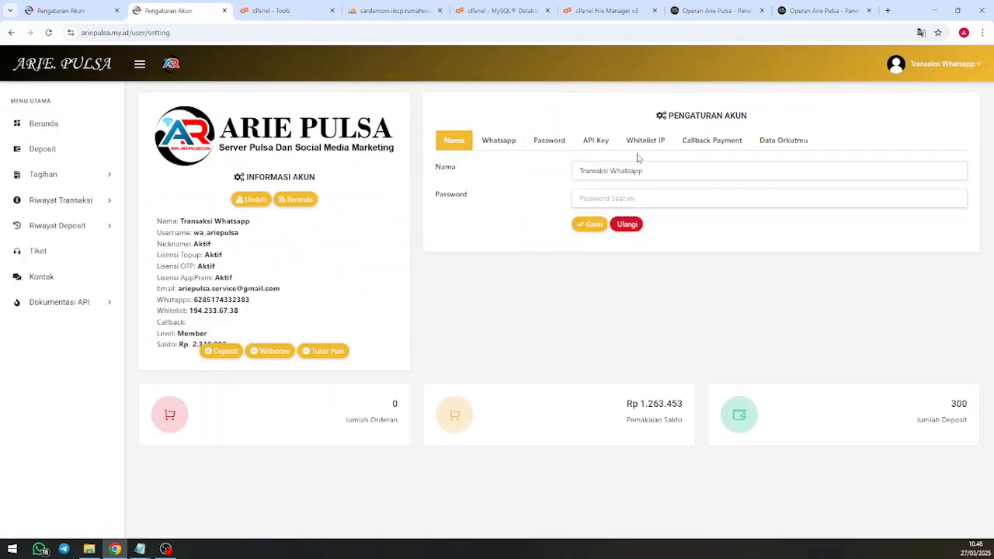
{"action": "left_click", "coordinate": [591, 143]}
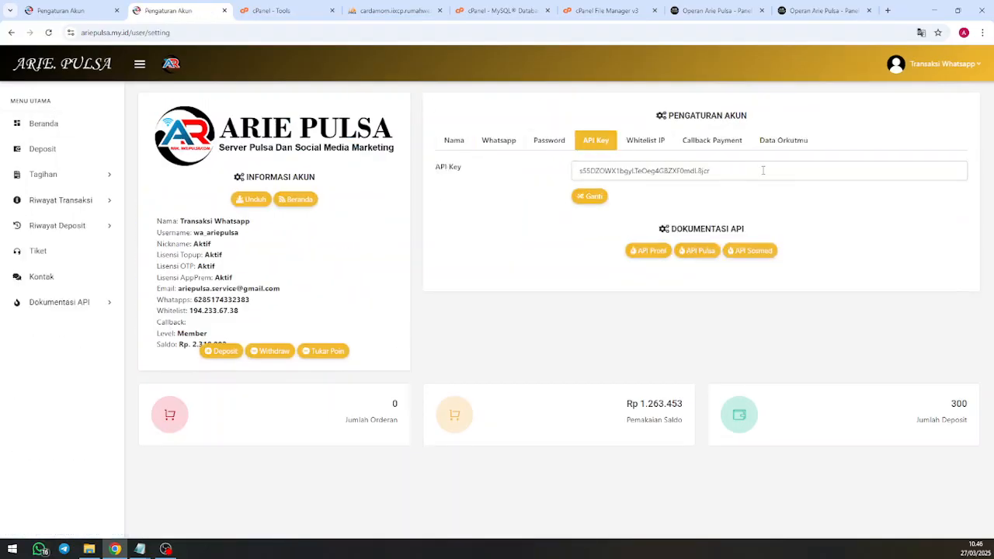
{"action": "left_click_drag", "start_coordinate": [760, 170], "coordinate": [548, 172]}
{"action": "right_click", "coordinate": [578, 171]}
{"action": "left_click", "coordinate": [614, 180]}
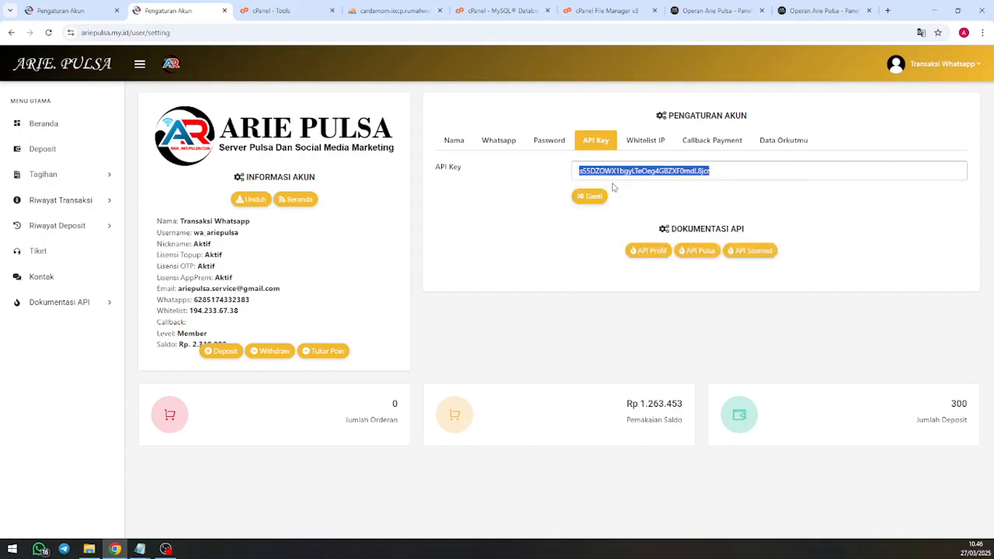
Replace the QRIS OTOMATIS row's placeholder Api Key with the copied key.
{"action": "left_click", "coordinate": [823, 10]}
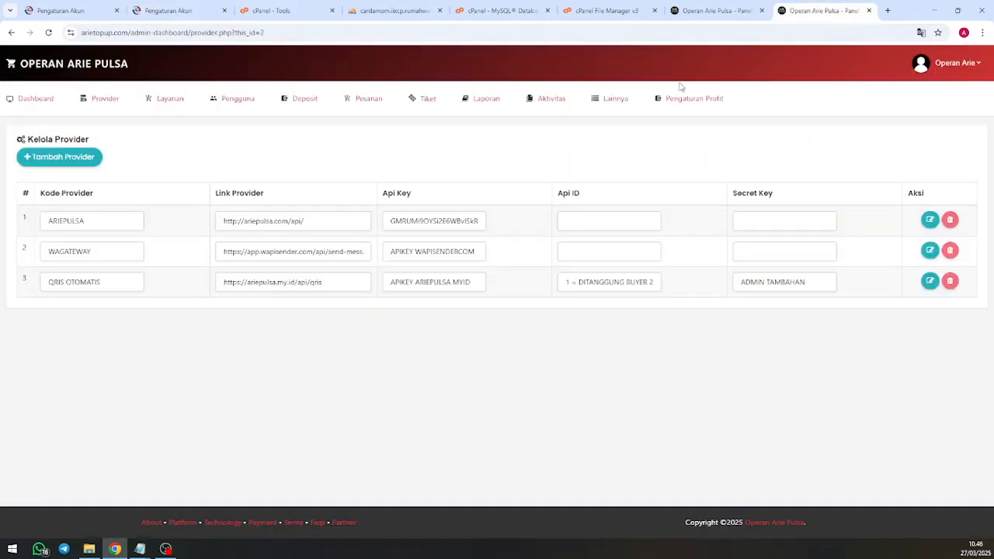
{"action": "triple_click", "coordinate": [433, 284]}
{"action": "key", "text": "BackSpace"}
{"action": "key", "text": "ctrl+v"}
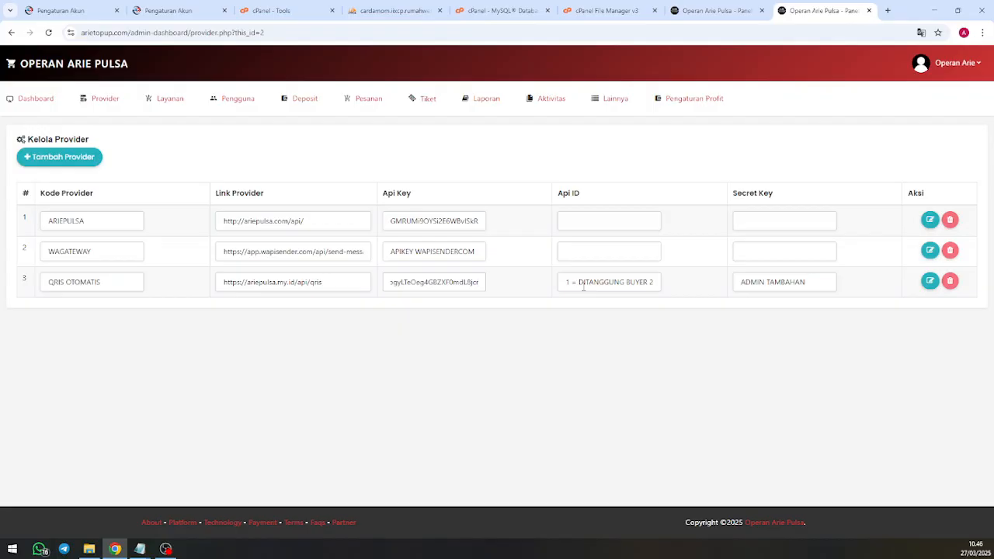
Set the QRIS OTOMATIS row's Api ID to 1.
{"action": "left_click_drag", "start_coordinate": [651, 282], "coordinate": [703, 288]}
{"action": "triple_click", "coordinate": [630, 284]}
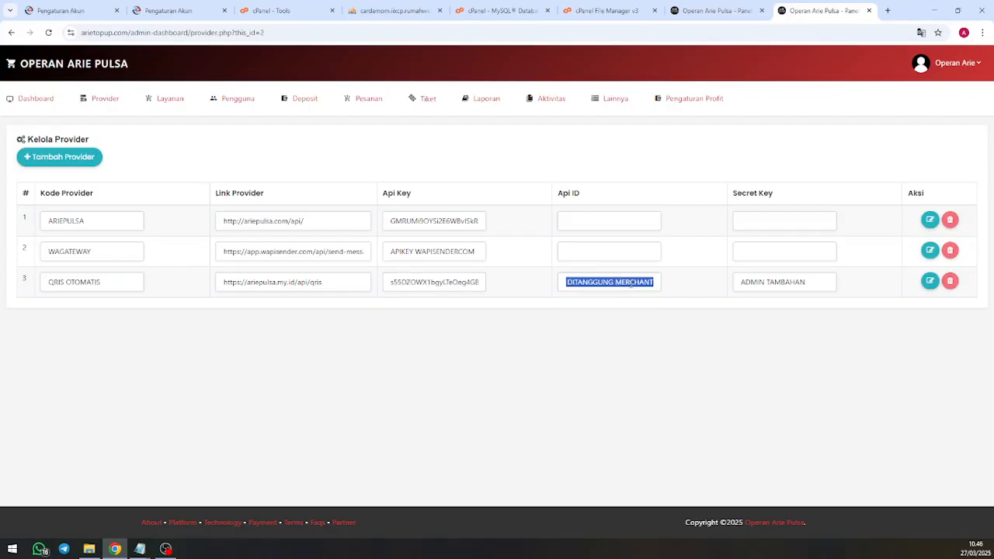
{"action": "key", "text": "BackSpace"}
{"action": "type", "text": "1"}
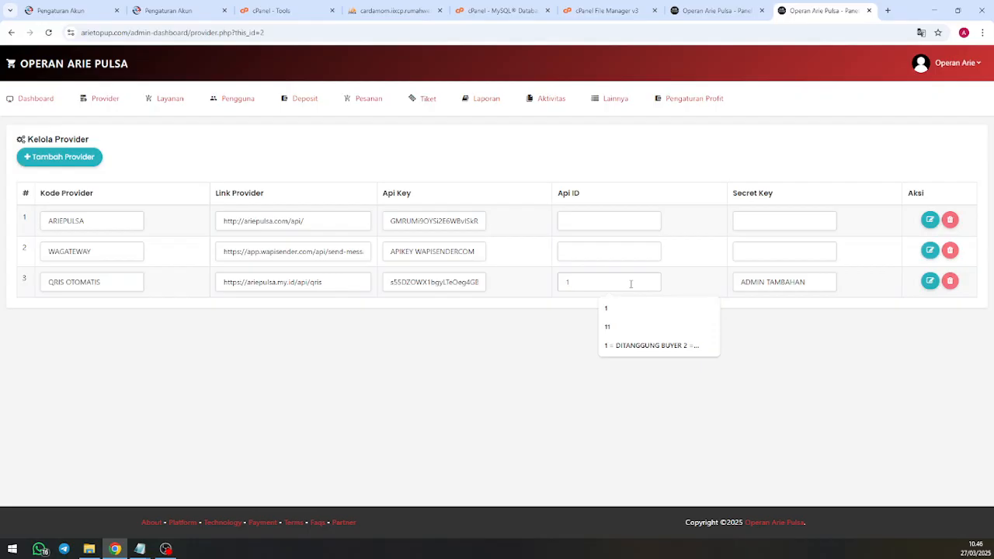
{"action": "left_click", "coordinate": [674, 160]}
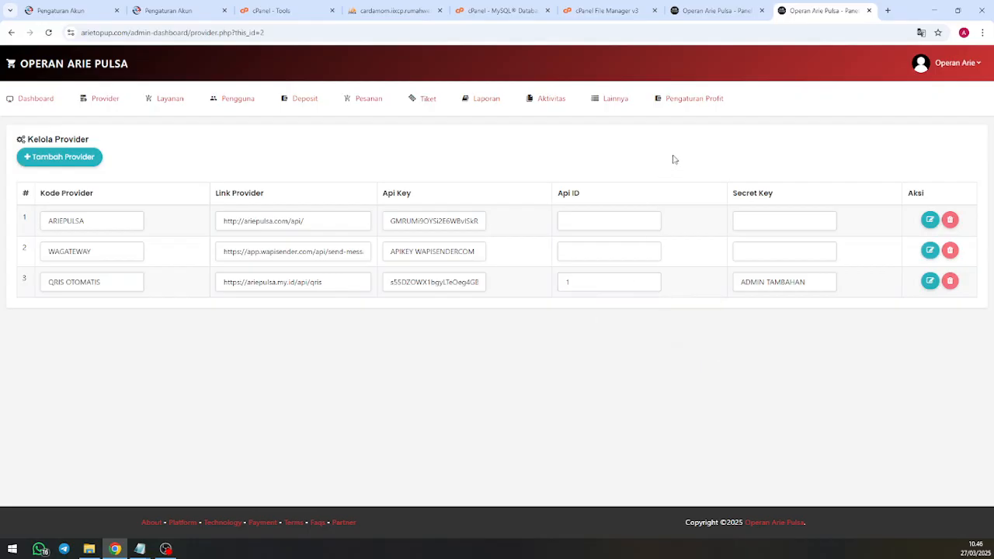
{"action": "triple_click", "coordinate": [822, 284]}
{"action": "key", "text": "BackSpace"}
{"action": "left_click", "coordinate": [759, 286]}
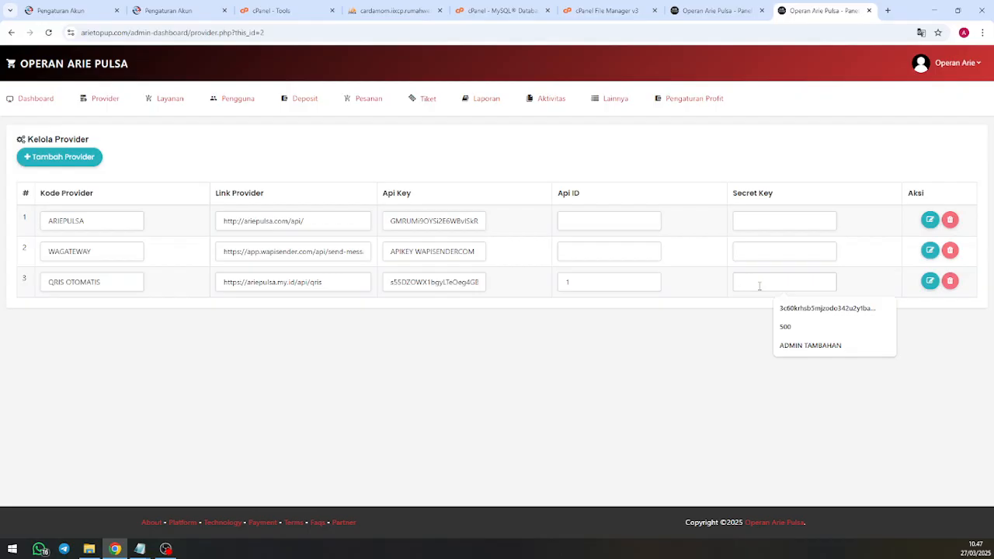
{"action": "left_click", "coordinate": [796, 165]}
{"action": "left_click", "coordinate": [765, 281]}
{"action": "type", "text": "5"}
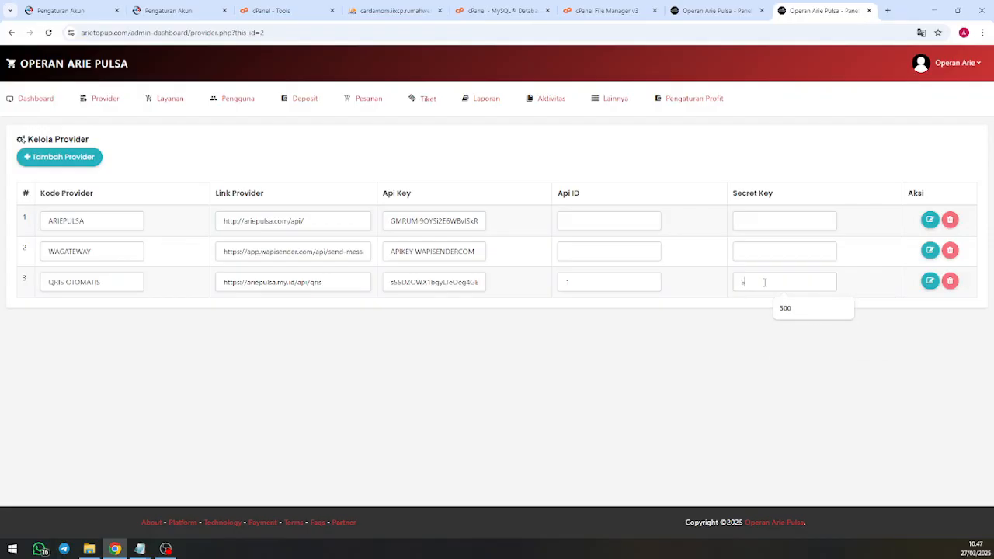
{"action": "type", "text": "00"}
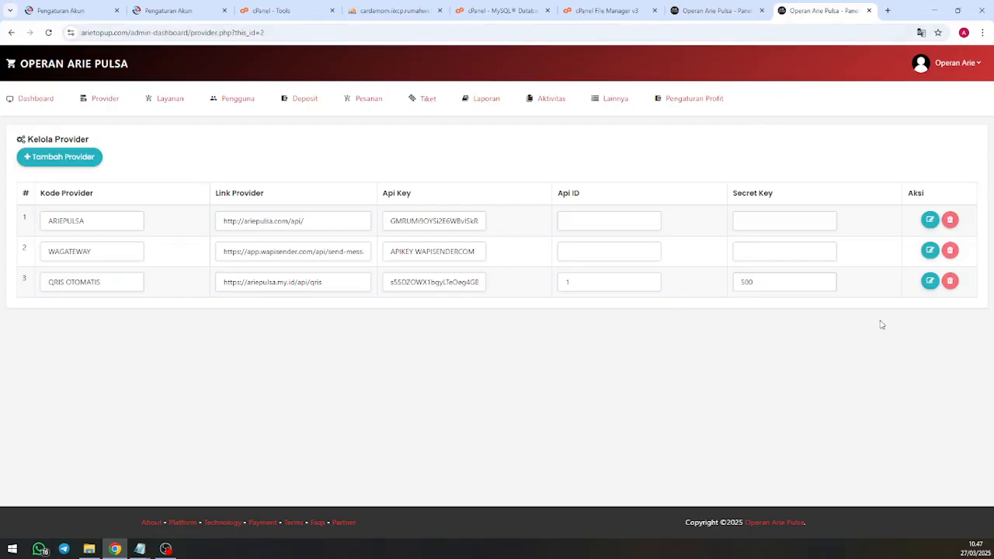
{"action": "left_click", "coordinate": [929, 285]}
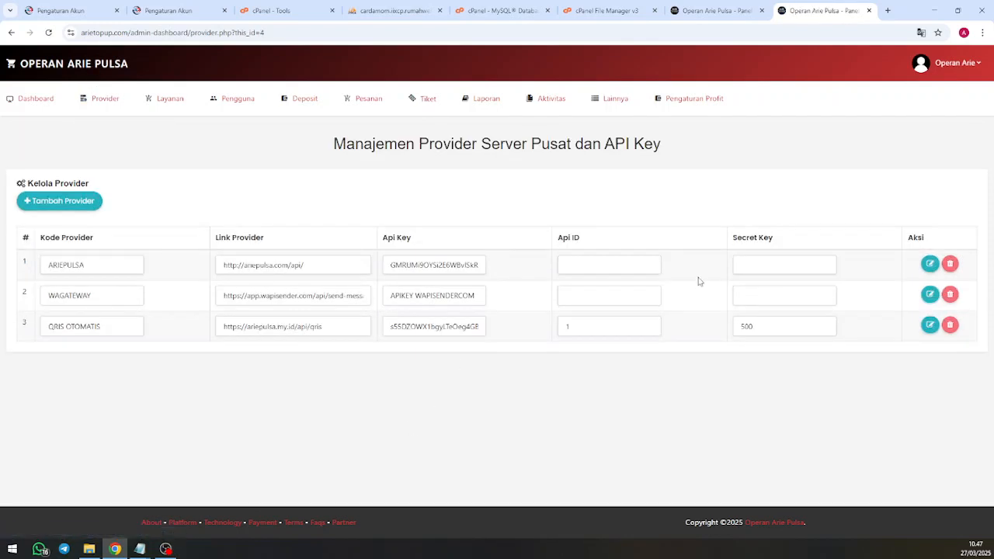
Open the storefront's QRIS deposit form with provider QRIS OTOMATIS and payment QRIS OTOMATIS 24 JAM.
{"action": "left_click", "coordinate": [99, 68]}
{"action": "scroll", "coordinate": [196, 186], "scroll_direction": "down", "scroll_amount": 4}
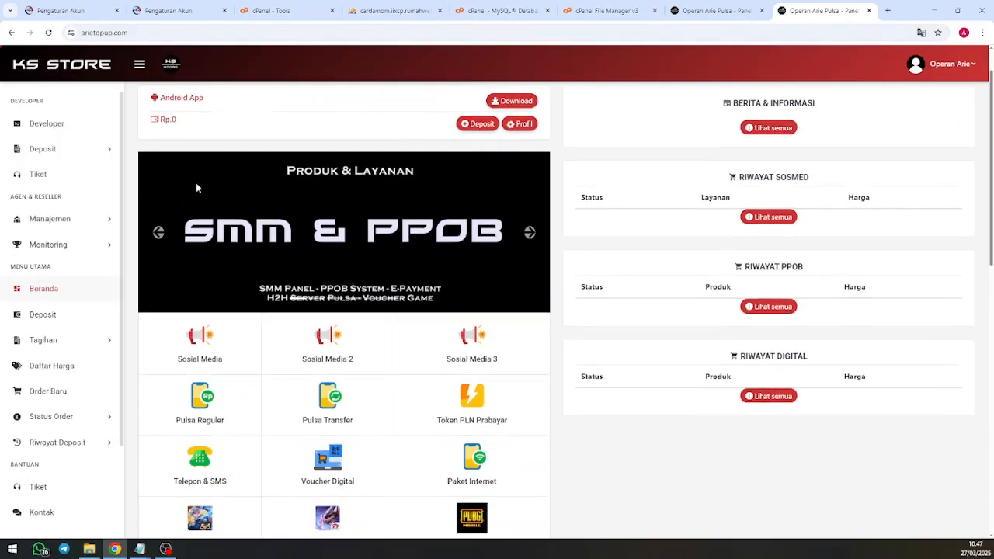
{"action": "scroll", "coordinate": [220, 73], "scroll_direction": "up", "scroll_amount": 2}
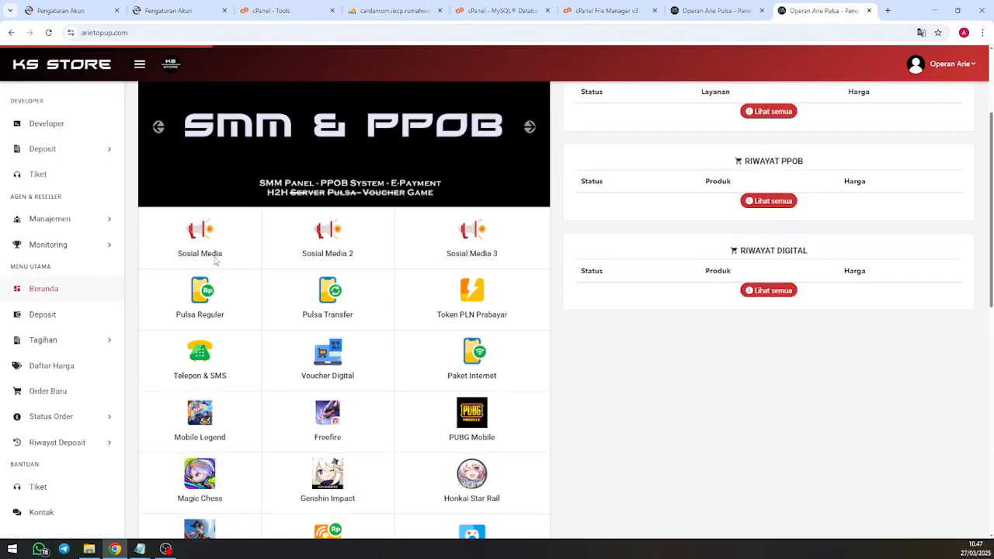
{"action": "left_click", "coordinate": [45, 315]}
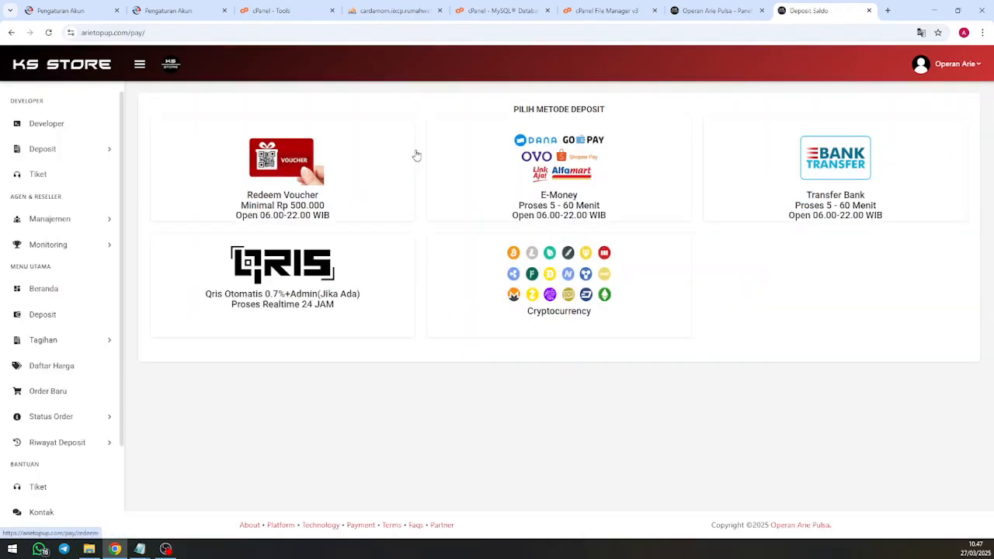
{"action": "left_click", "coordinate": [284, 273]}
{"action": "left_click", "coordinate": [197, 166]}
{"action": "left_click", "coordinate": [221, 197]}
{"action": "left_click", "coordinate": [225, 208]}
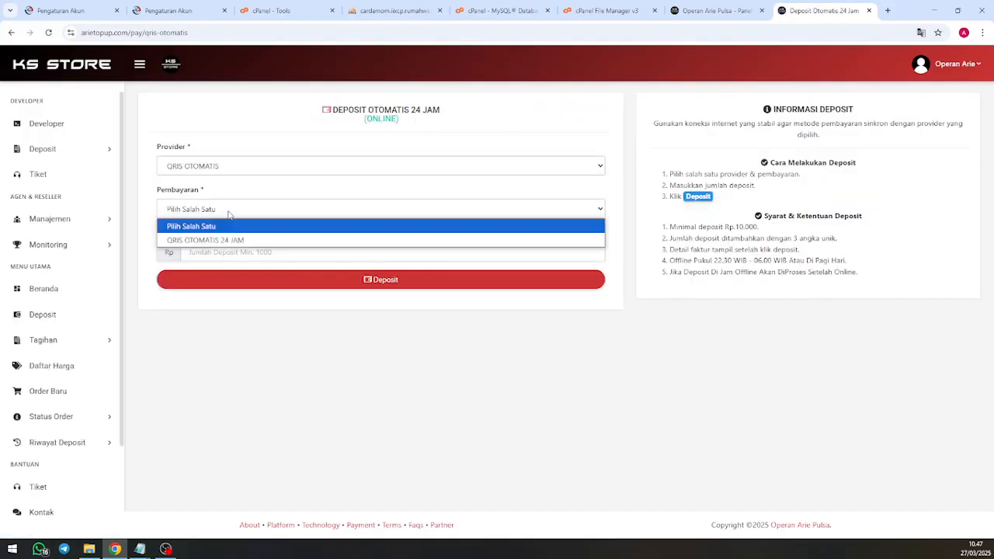
{"action": "left_click", "coordinate": [219, 237]}
Check the account balance, then return to the admin dashboard.
{"action": "left_click", "coordinate": [963, 63]}
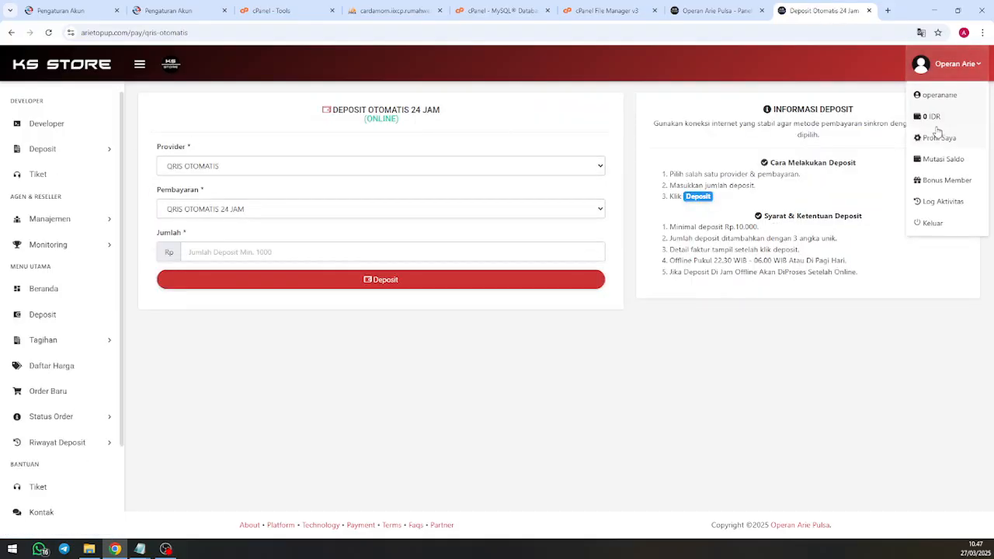
{"action": "left_click", "coordinate": [212, 254]}
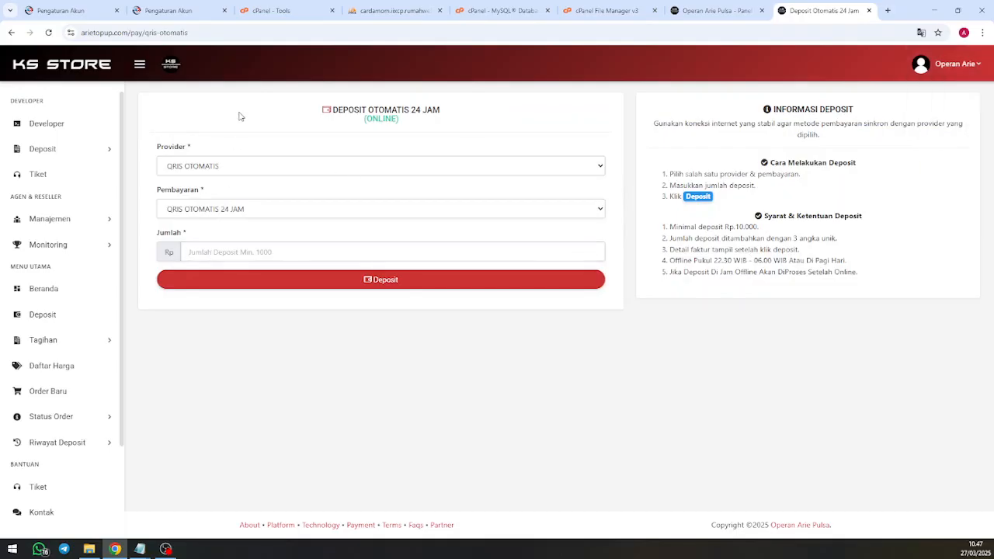
{"action": "left_click", "coordinate": [57, 134]}
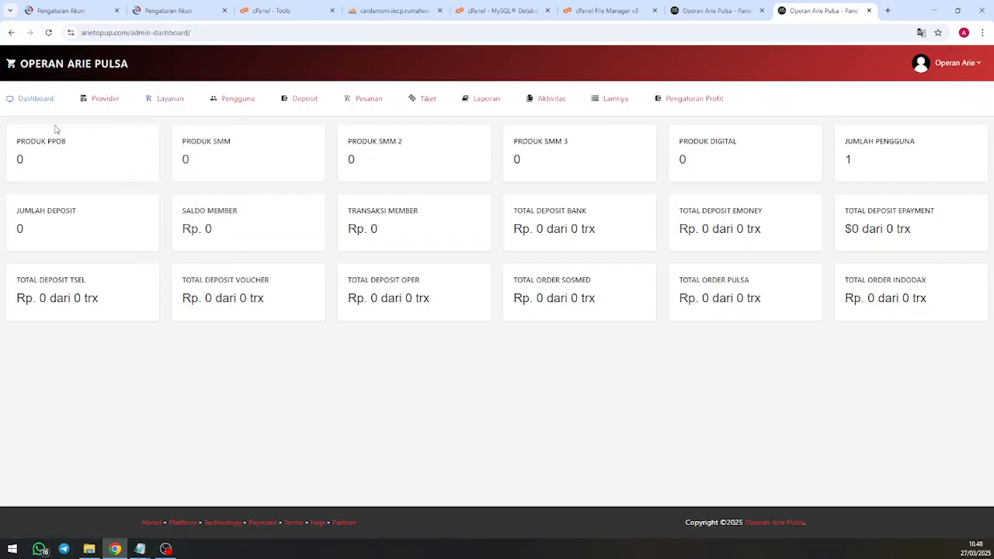
Open Kelola Layanan and review the ARIEPULSA (Rp 8.000) and ARIEPAYMENT (Rp 2.310.902) balances.
{"action": "mouse_move", "coordinate": [105, 98]}
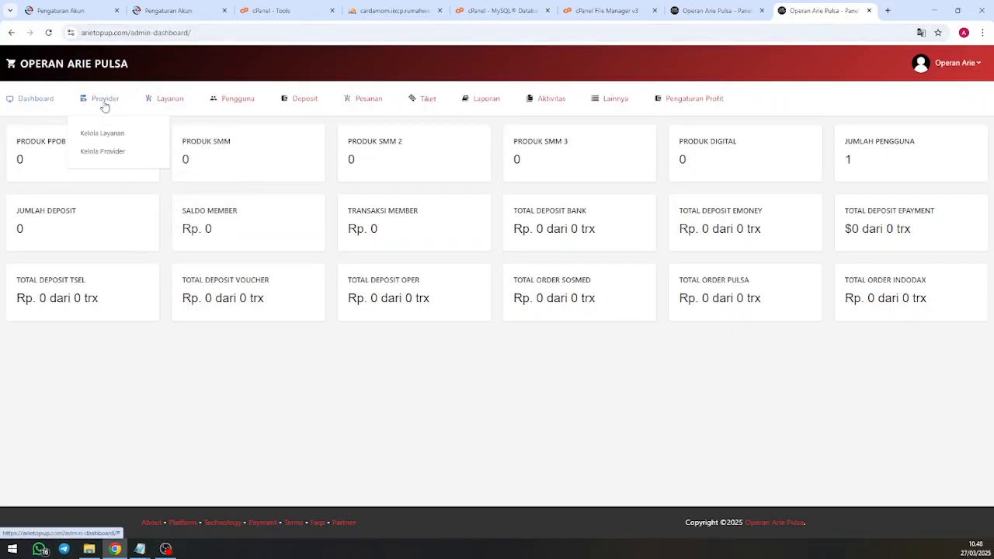
{"action": "left_click", "coordinate": [104, 133]}
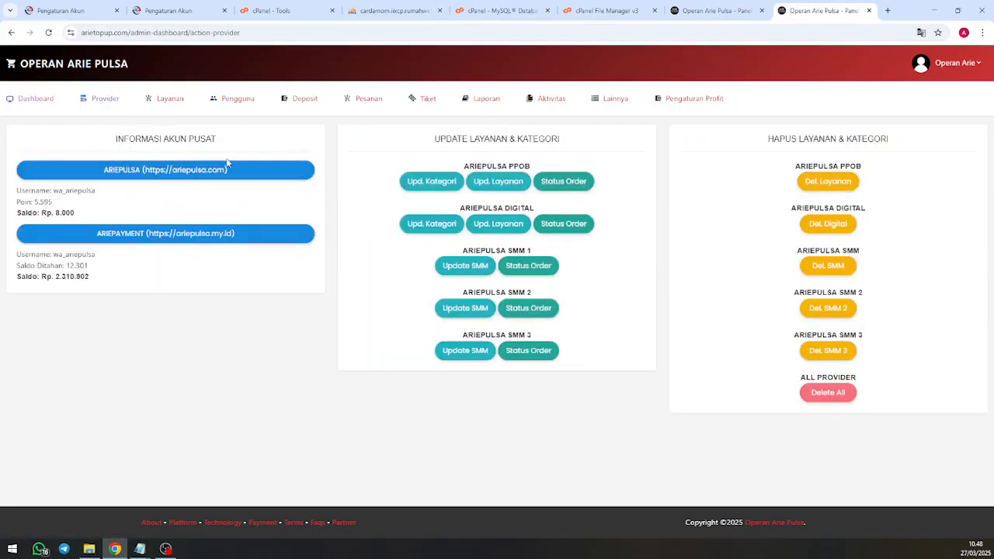
{"action": "left_click_drag", "start_coordinate": [54, 190], "coordinate": [135, 198]}
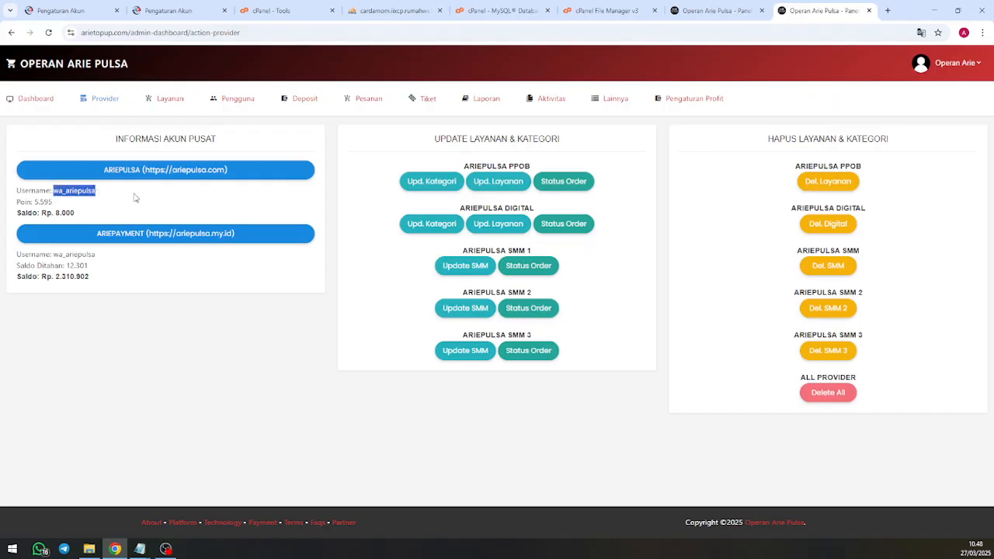
{"action": "left_click_drag", "start_coordinate": [35, 202], "coordinate": [225, 218]}
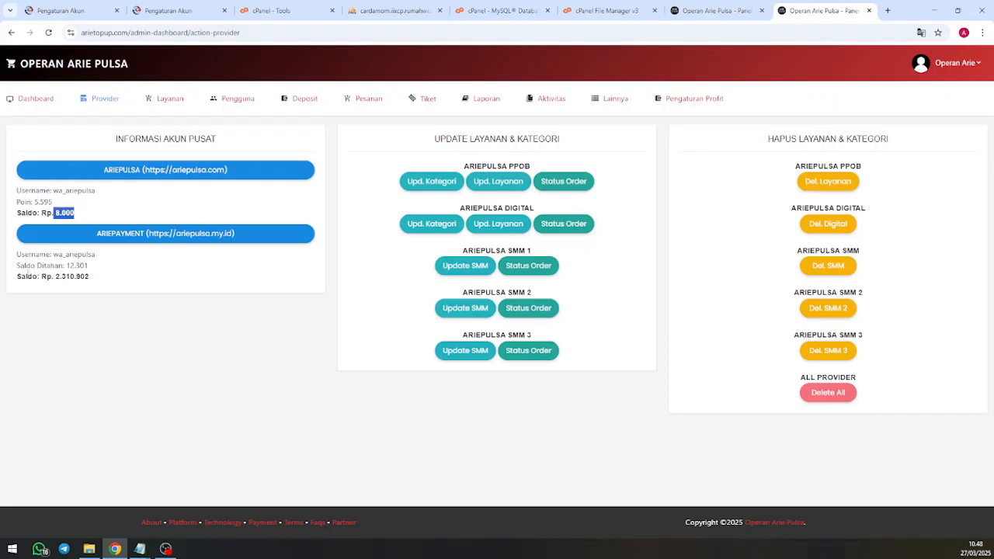
{"action": "left_click_drag", "start_coordinate": [66, 265], "coordinate": [190, 272]}
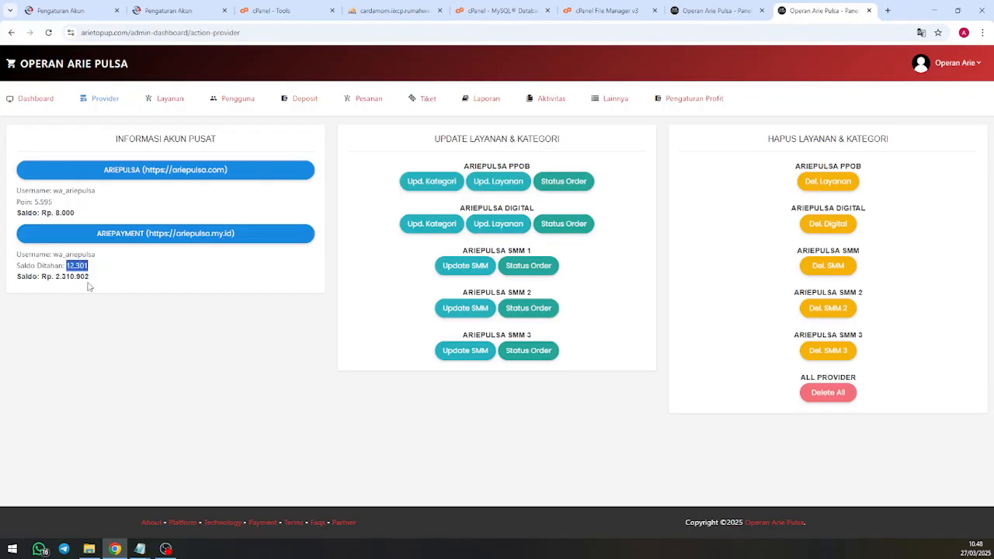
{"action": "left_click", "coordinate": [133, 276]}
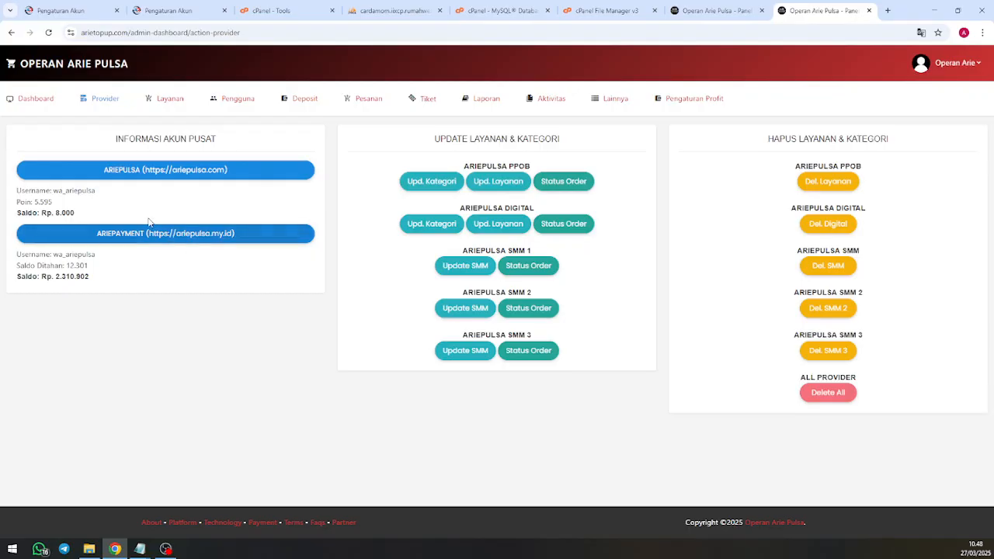
Submit a 10000 QRIS deposit via QRIS OTOMATIS with QRIS OTOMATIS 24 JAM payment.
{"action": "left_click", "coordinate": [61, 67]}
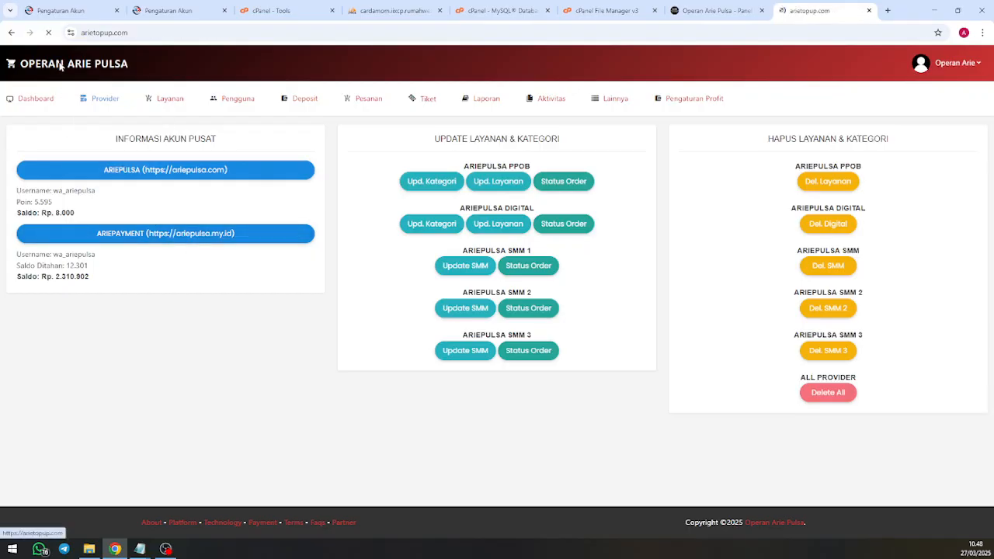
{"action": "left_click", "coordinate": [949, 63]}
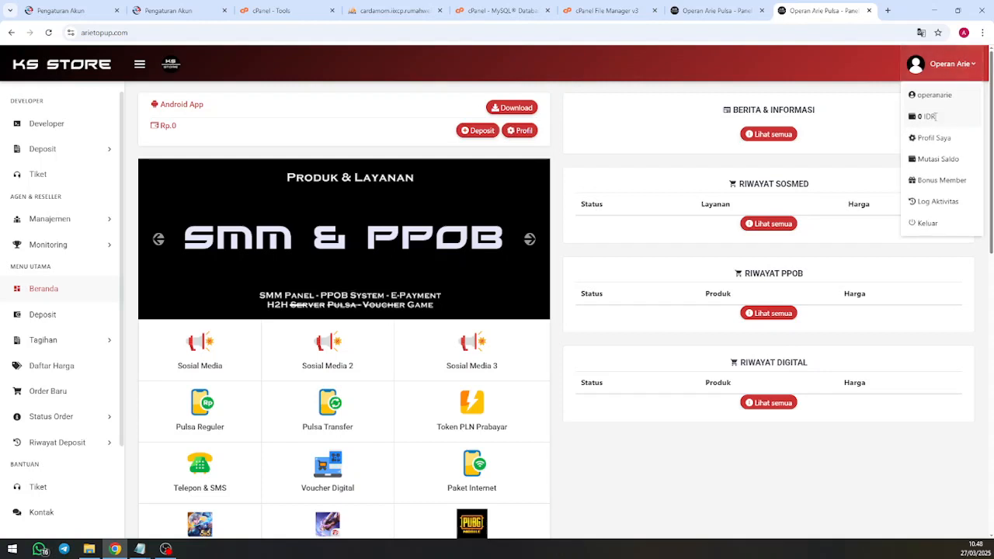
{"action": "left_click", "coordinate": [40, 318]}
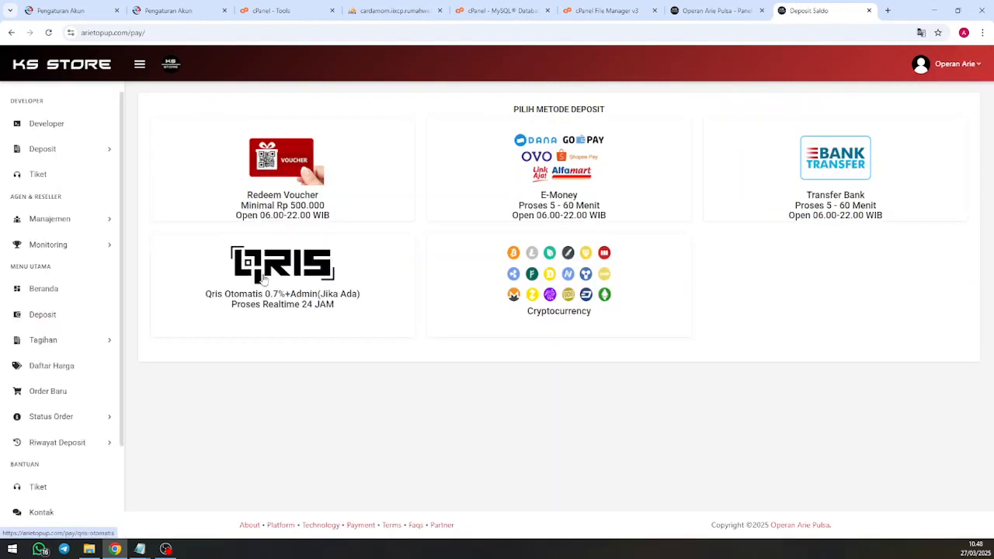
{"action": "left_click", "coordinate": [291, 277]}
{"action": "left_click", "coordinate": [255, 165]}
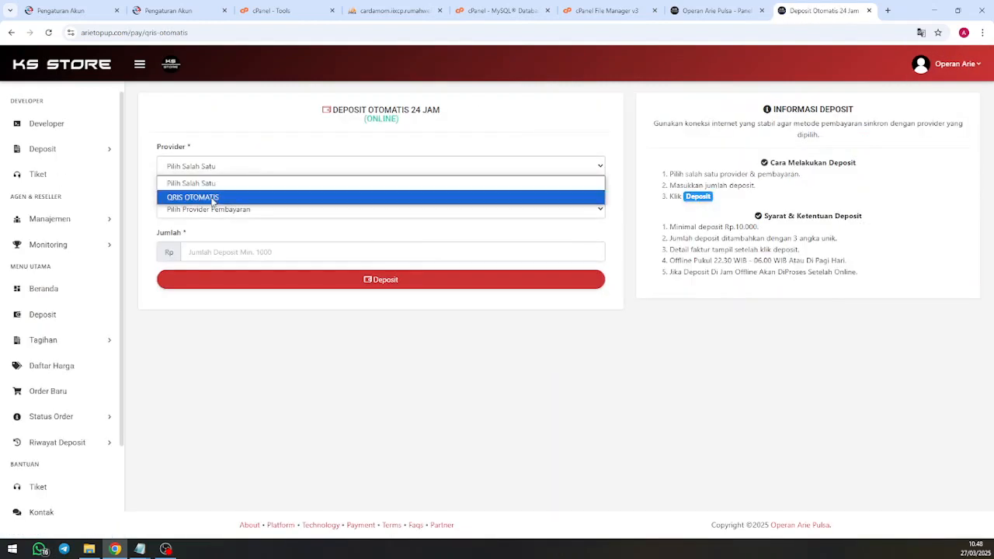
{"action": "left_click", "coordinate": [232, 195]}
{"action": "left_click", "coordinate": [238, 208]}
{"action": "left_click", "coordinate": [225, 238]}
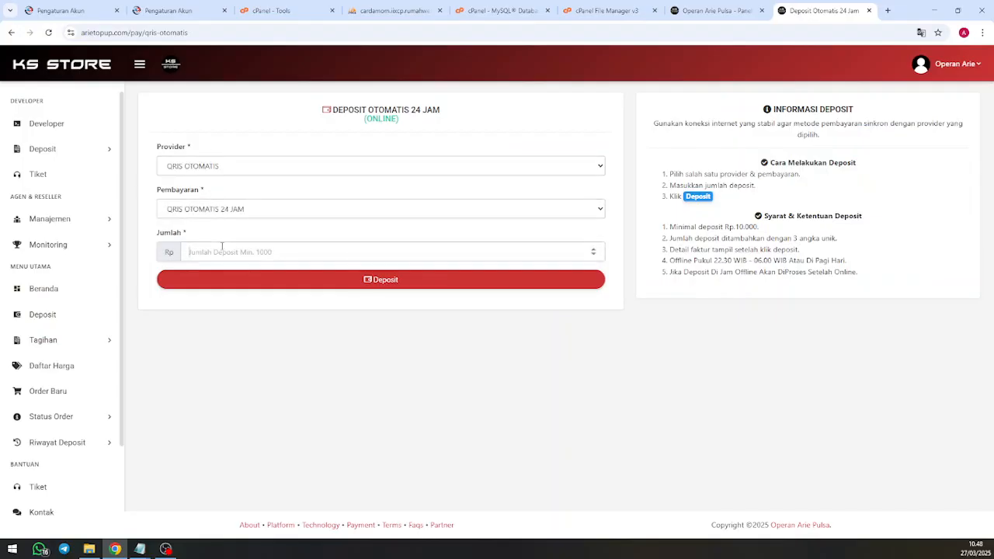
{"action": "type", "text": "10000"}
{"action": "left_click", "coordinate": [222, 281]}
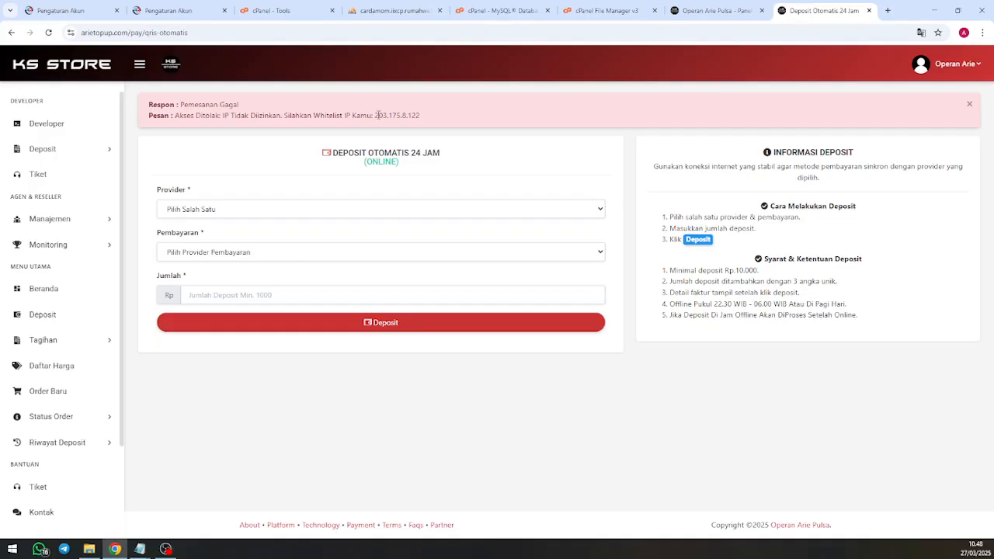
{"action": "left_click_drag", "start_coordinate": [375, 115], "coordinate": [427, 116]}
{"action": "right_click", "coordinate": [393, 117]}
{"action": "left_click", "coordinate": [419, 131]}
On the ariepulsa.com Whitelist IP tab, fill in '194.233.67.38, 203.175.8.122'.
{"action": "left_click", "coordinate": [63, 13]}
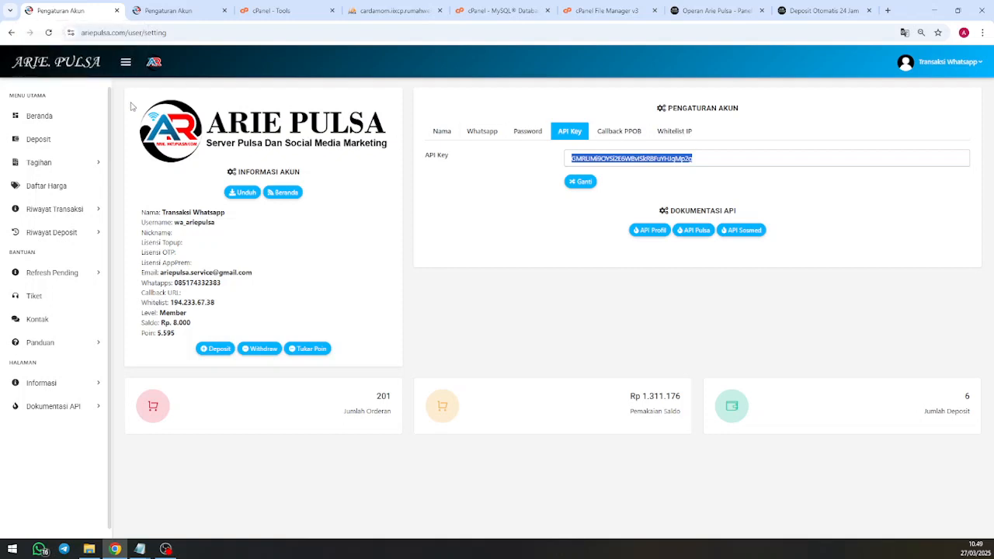
{"action": "left_click", "coordinate": [174, 10]}
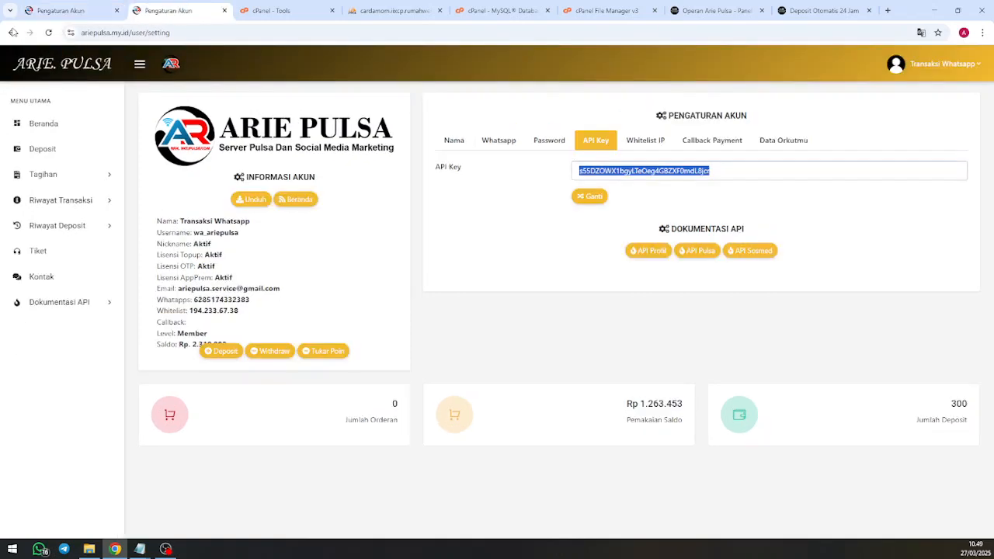
{"action": "left_click", "coordinate": [77, 11]}
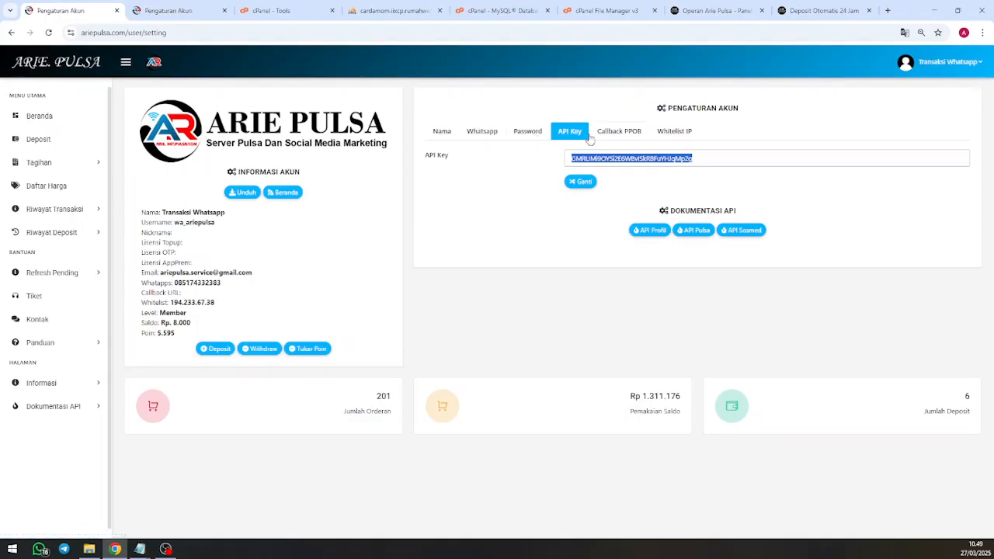
{"action": "left_click", "coordinate": [684, 132]}
{"action": "left_click", "coordinate": [658, 158]}
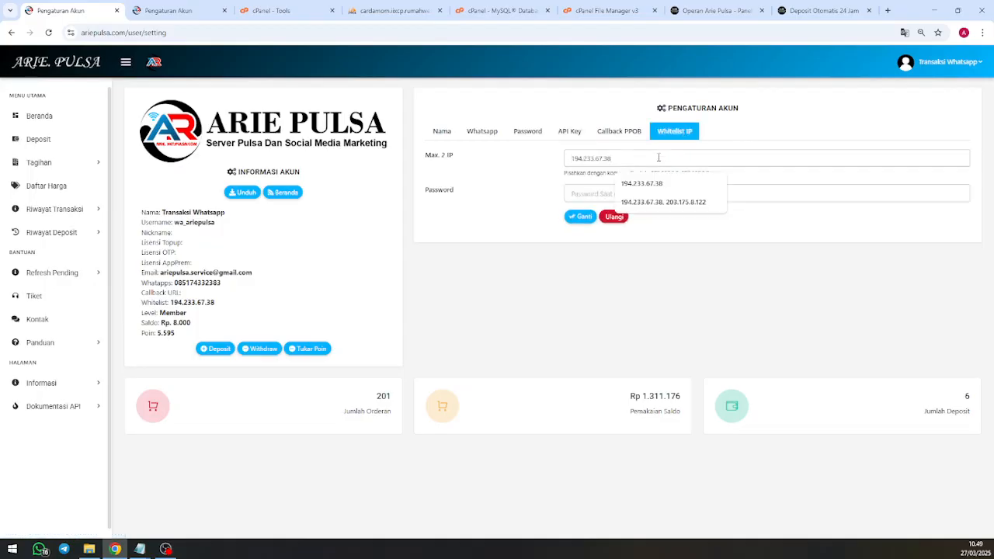
{"action": "type", "text": ","}
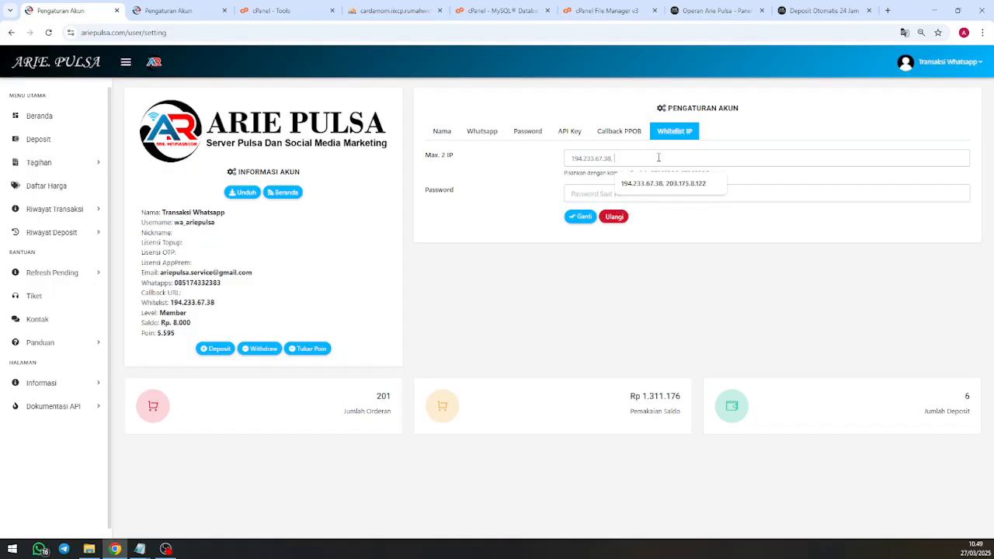
{"action": "key", "text": "Down"}
{"action": "key", "text": "Return"}
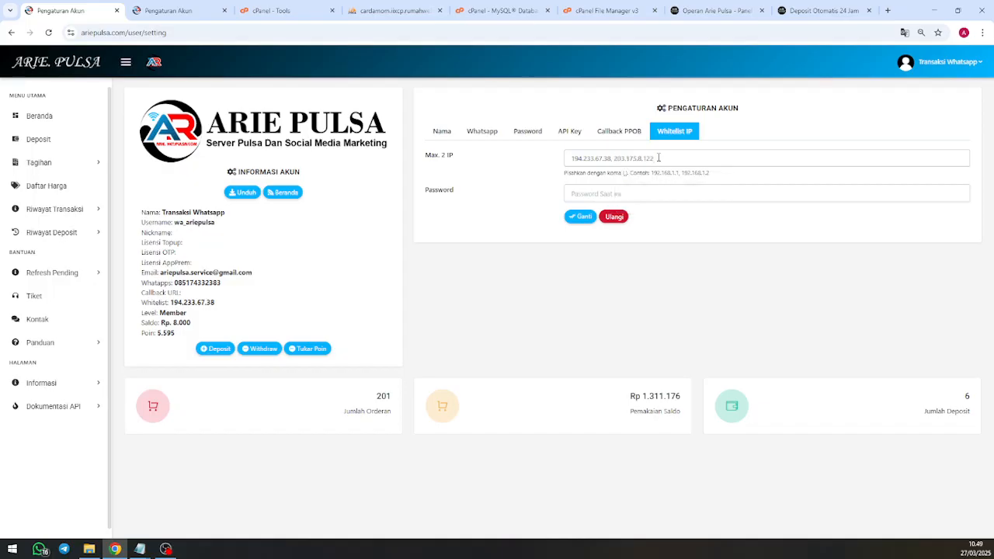
Try removing the first IP, then restore the list to both addresses.
{"action": "left_click_drag", "start_coordinate": [616, 159], "coordinate": [430, 162]}
{"action": "key", "text": "BackSpace"}
{"action": "key", "text": "ctrl+a"}
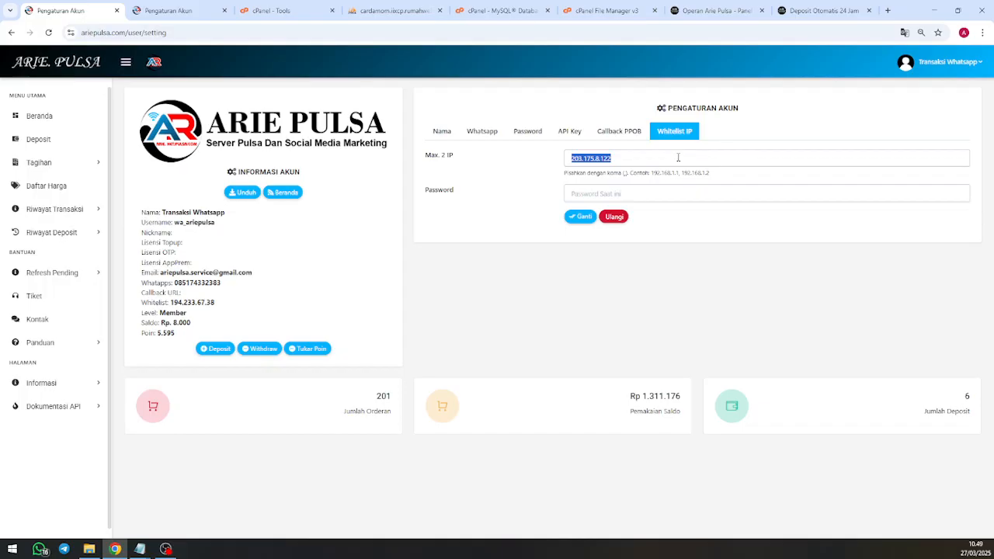
{"action": "key", "text": "ctrl+z"}
{"action": "left_click", "coordinate": [673, 159]}
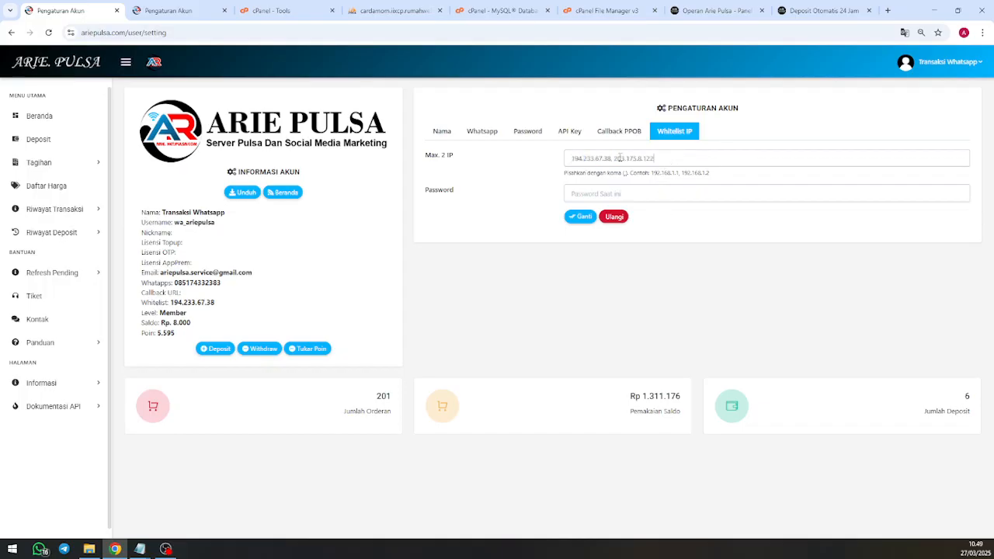
{"action": "left_click_drag", "start_coordinate": [615, 158], "coordinate": [458, 144]}
{"action": "key", "text": "BackSpace"}
{"action": "left_click", "coordinate": [646, 158]}
{"action": "key", "text": "ctrl+a"}
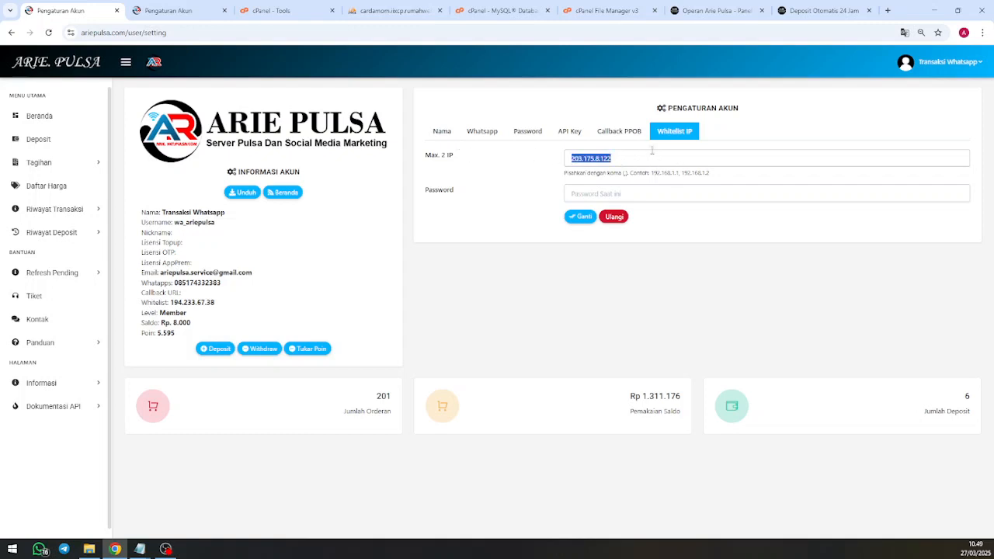
{"action": "key", "text": "ctrl+z"}
Enter the current password, save the whitelist with Ganti, and recheck the saved IPs.
{"action": "left_click", "coordinate": [659, 194]}
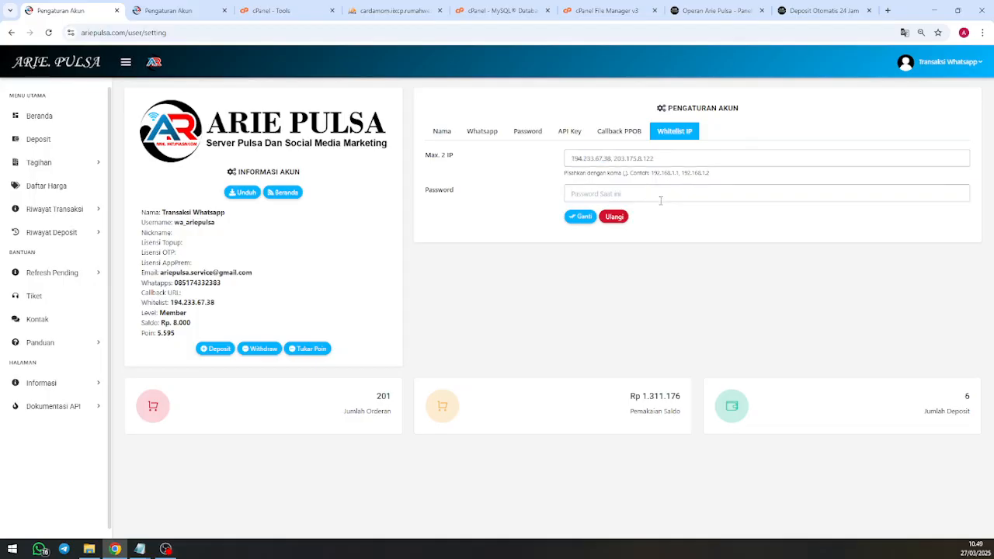
{"action": "type", "text": "a"}
{"action": "left_click", "coordinate": [585, 217]}
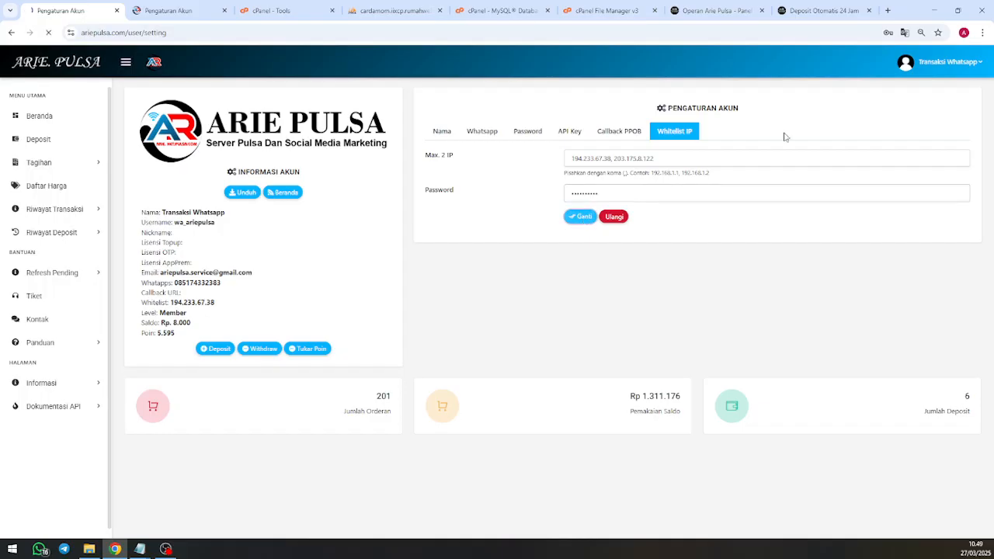
{"action": "left_click", "coordinate": [671, 172]}
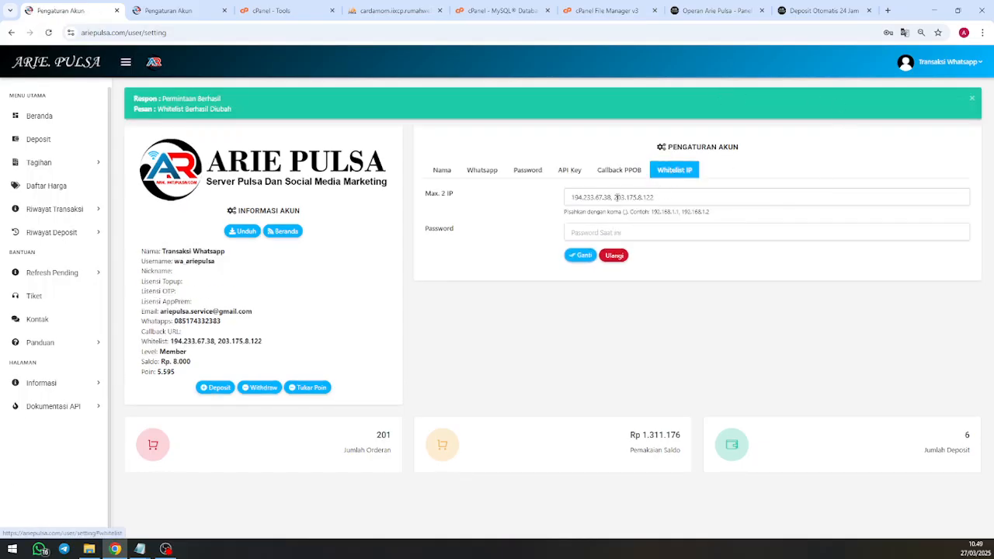
{"action": "double_click", "coordinate": [694, 194]}
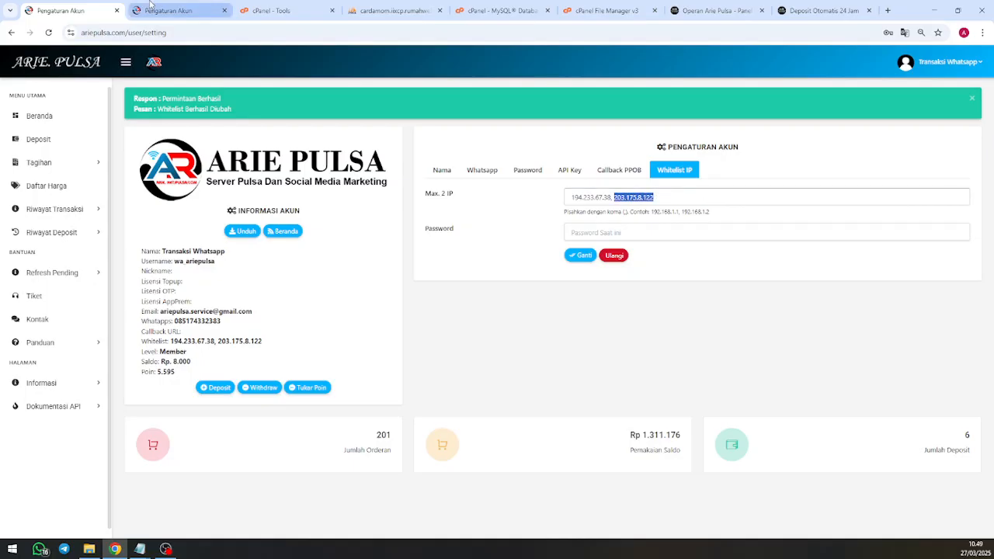
On the ariepulsa.my.id Whitelist IP tab, add 203.175.8.122 after 194.233.67.38.
{"action": "left_click", "coordinate": [152, 7]}
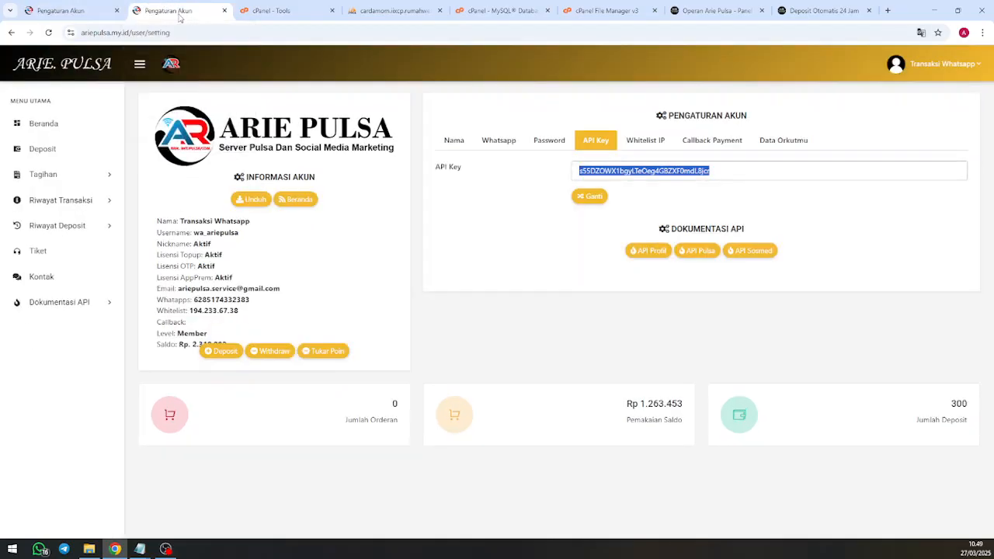
{"action": "left_click", "coordinate": [641, 149]}
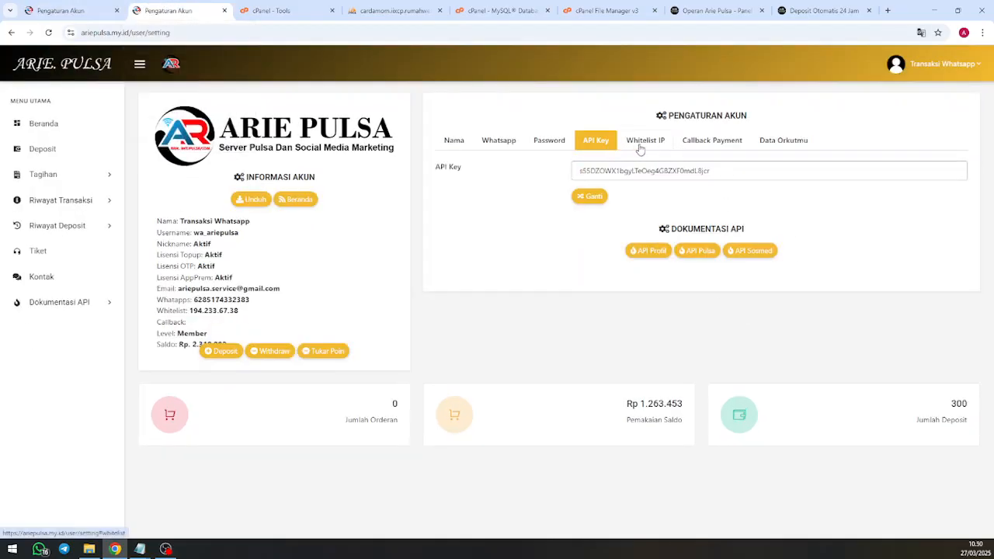
{"action": "left_click", "coordinate": [700, 167]}
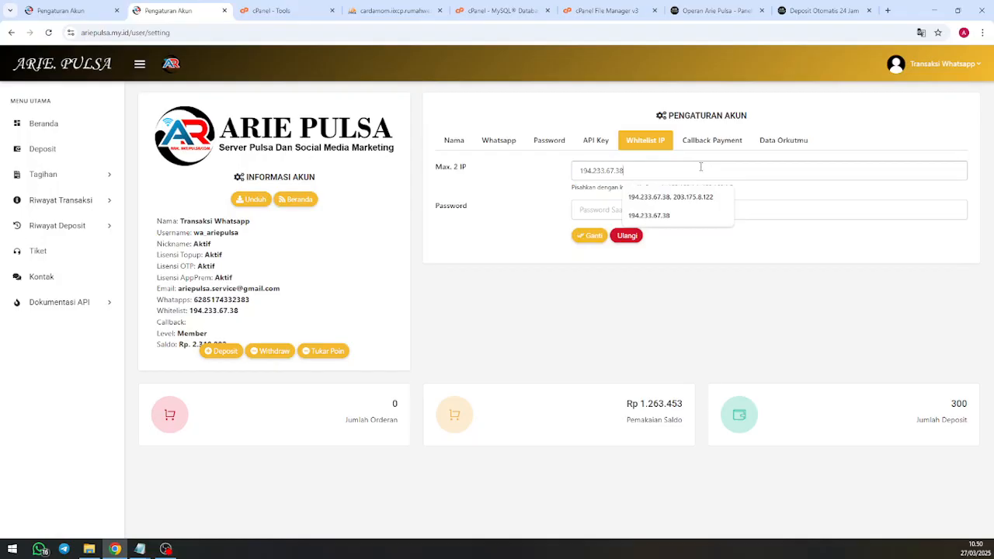
{"action": "type", "text": ","}
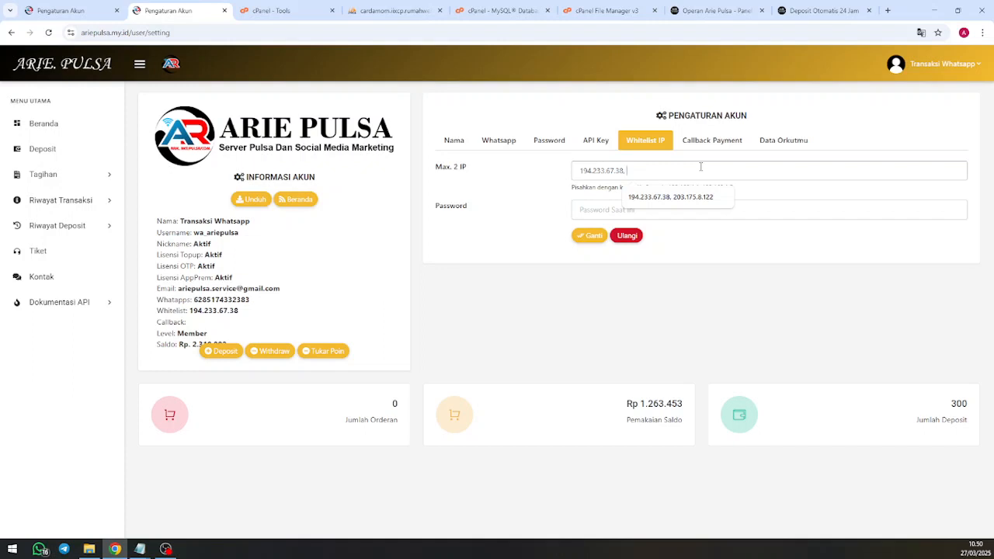
{"action": "key", "text": "Down"}
{"action": "key", "text": "Return"}
Enter the account password, save with Ganti, decline saving the password, and verify the whitelist.
{"action": "left_click", "coordinate": [650, 206]}
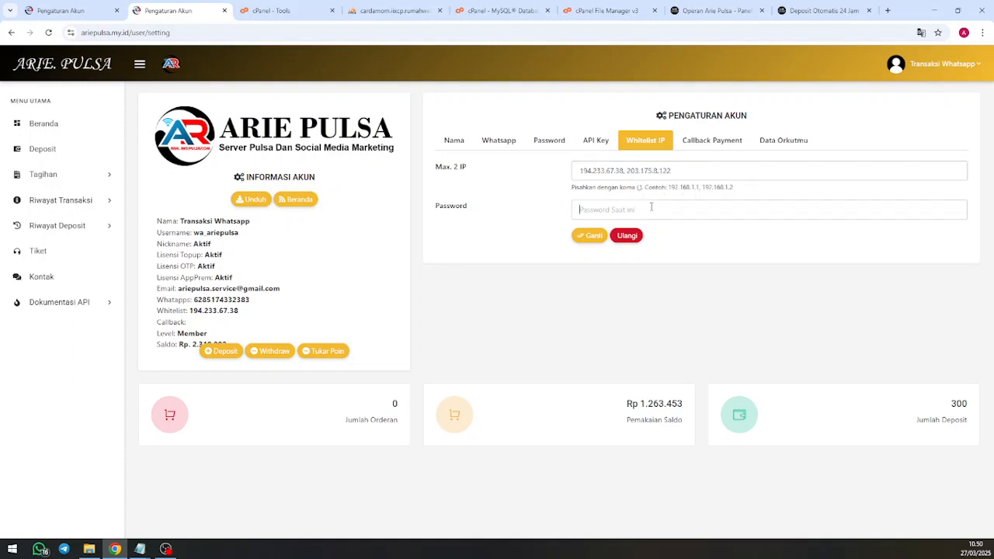
{"action": "type", "text": "••••••••••"}
{"action": "left_click", "coordinate": [590, 236]}
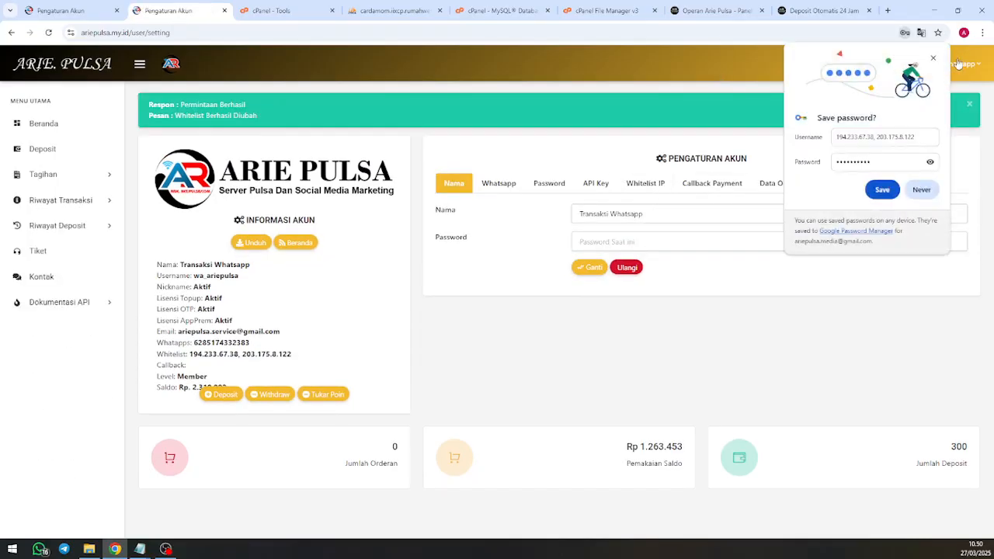
{"action": "left_click", "coordinate": [934, 58]}
{"action": "left_click", "coordinate": [630, 190]}
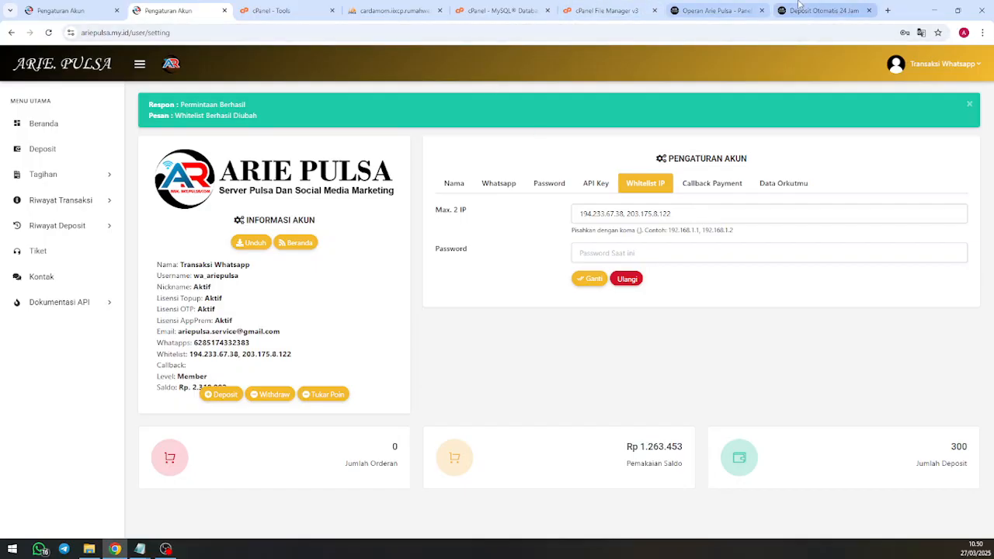
Submit a Rp 1000 deposit with QRIS OTOMATIS and QRIS OTOMATIS 24 JAM payment.
{"action": "left_click", "coordinate": [821, 6]}
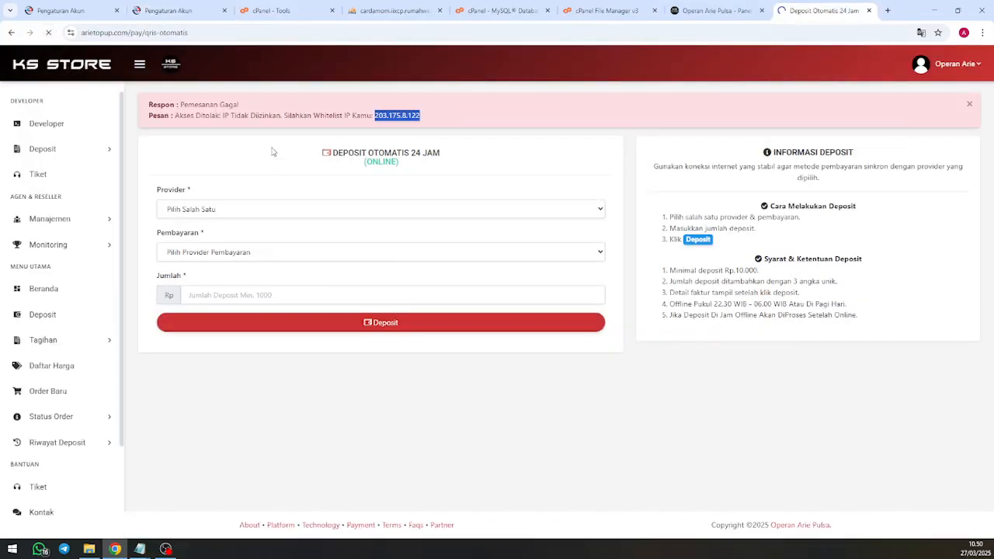
{"action": "left_click", "coordinate": [965, 78]}
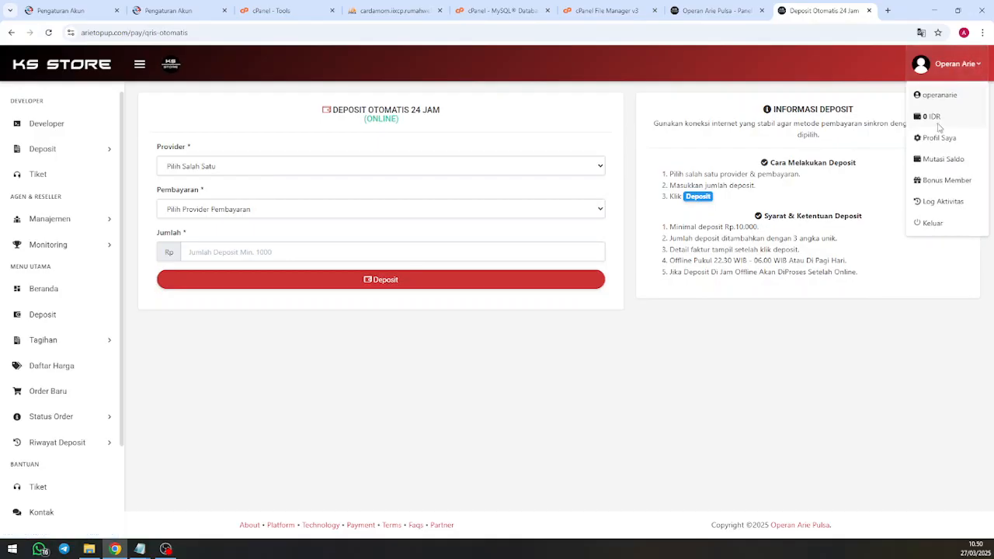
{"action": "left_click", "coordinate": [211, 168]}
{"action": "left_click", "coordinate": [219, 196]}
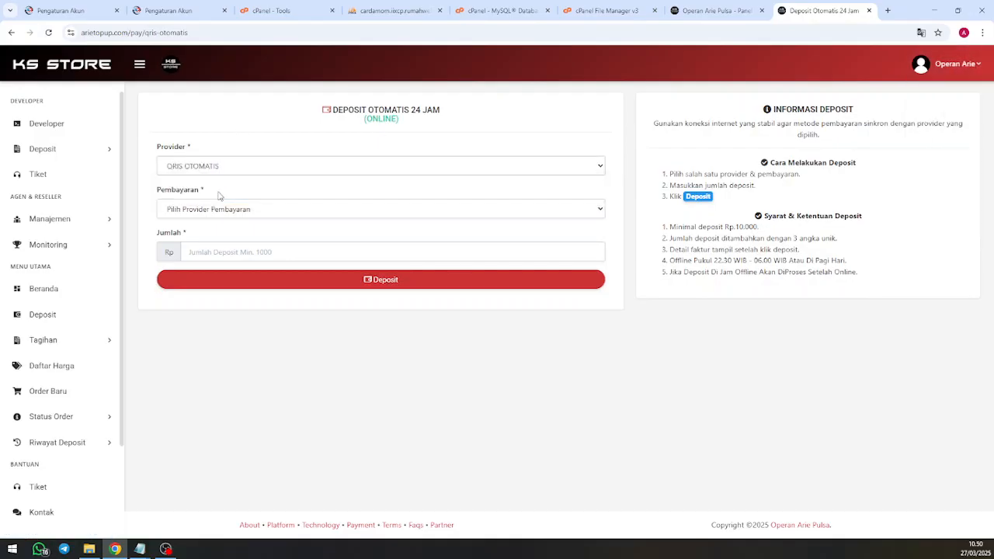
{"action": "left_click", "coordinate": [250, 211]}
{"action": "left_click", "coordinate": [251, 240]}
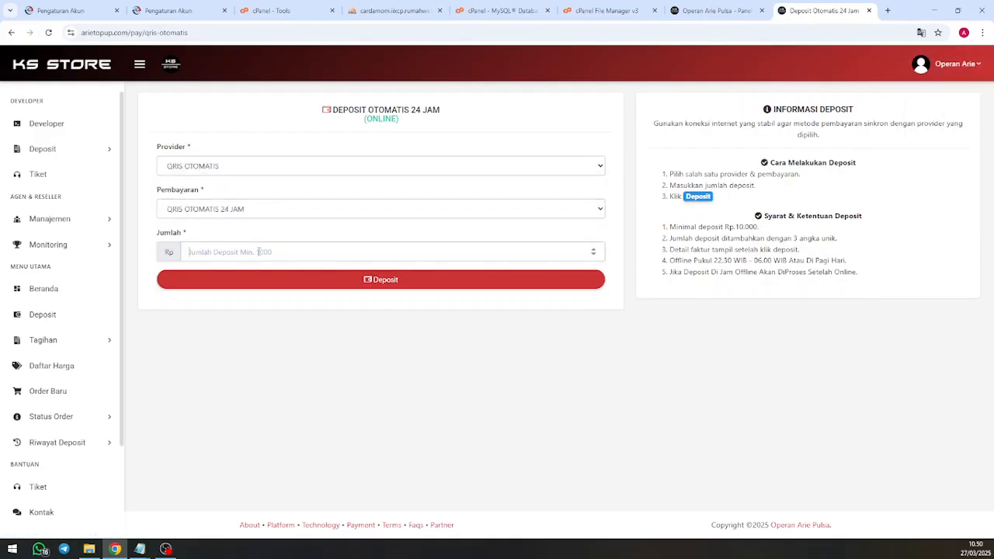
{"action": "left_click", "coordinate": [259, 252]}
{"action": "type", "text": "1000"}
{"action": "left_click", "coordinate": [284, 287]}
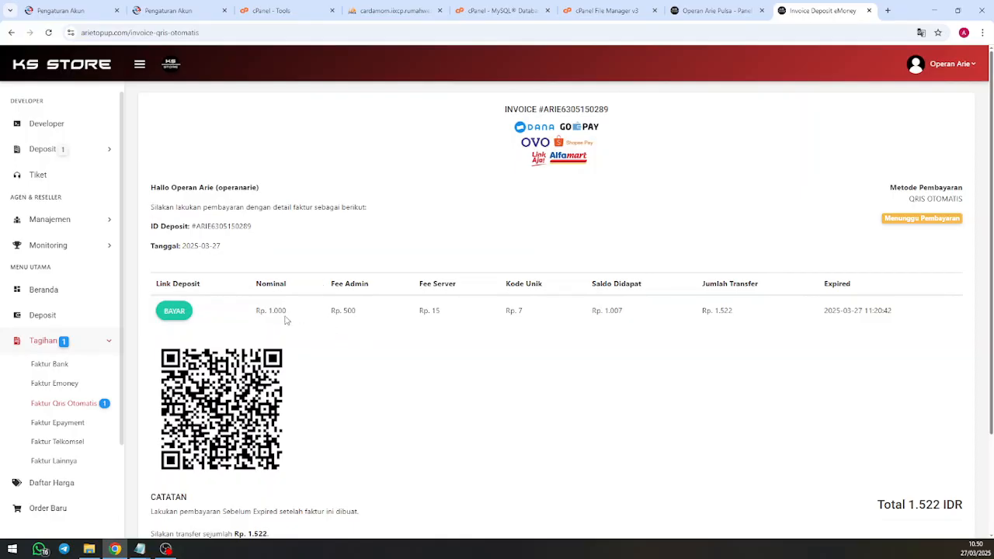
Review the invoice: Rp 1.000 nominal, Rp 500 admin fee, unique code 7, Rp 1.007 received.
{"action": "left_click_drag", "start_coordinate": [315, 284], "coordinate": [376, 286]}
{"action": "left_click_drag", "start_coordinate": [344, 310], "coordinate": [362, 315]}
{"action": "left_click_drag", "start_coordinate": [269, 310], "coordinate": [286, 311]}
{"action": "left_click_drag", "start_coordinate": [606, 311], "coordinate": [623, 311]}
{"action": "left_click_drag", "start_coordinate": [517, 310], "coordinate": [524, 312]}
{"action": "left_click", "coordinate": [330, 401]}
Cancel the test deposit with BATALKAN and bring up the Catatan setup notes.
{"action": "scroll", "coordinate": [400, 395], "scroll_direction": "down", "scroll_amount": 2}
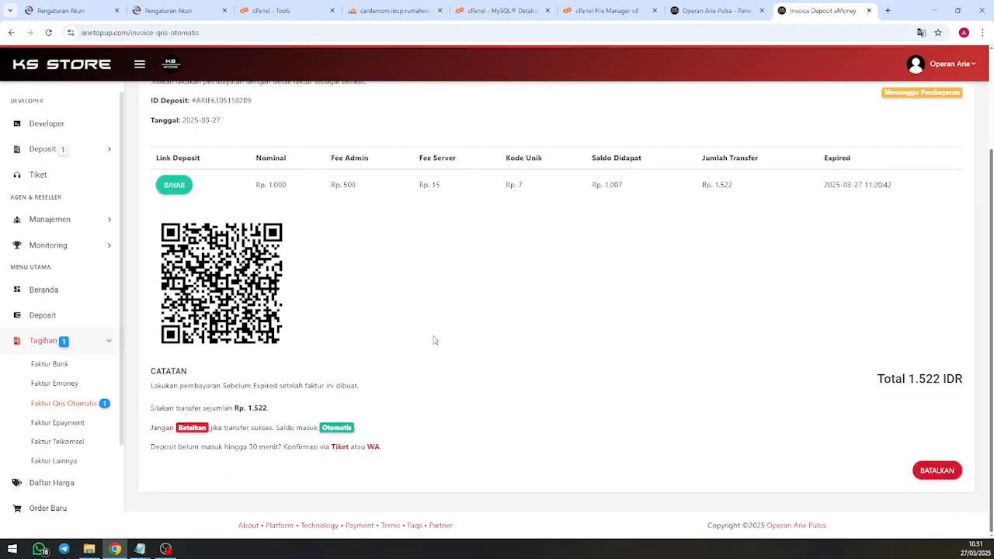
{"action": "scroll", "coordinate": [847, 448], "scroll_direction": "up", "scroll_amount": 2}
{"action": "scroll", "coordinate": [846, 448], "scroll_direction": "down", "scroll_amount": 2}
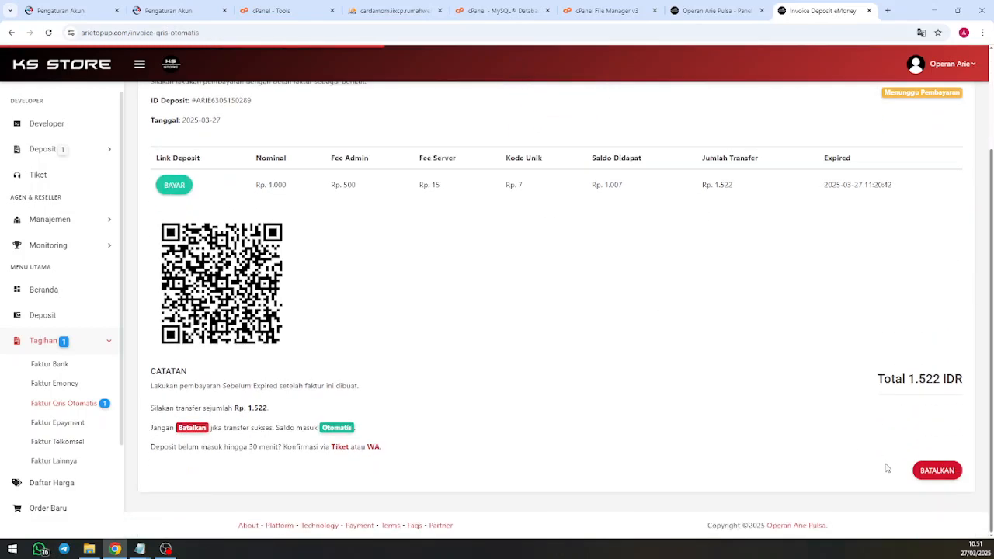
{"action": "left_click", "coordinate": [936, 470]}
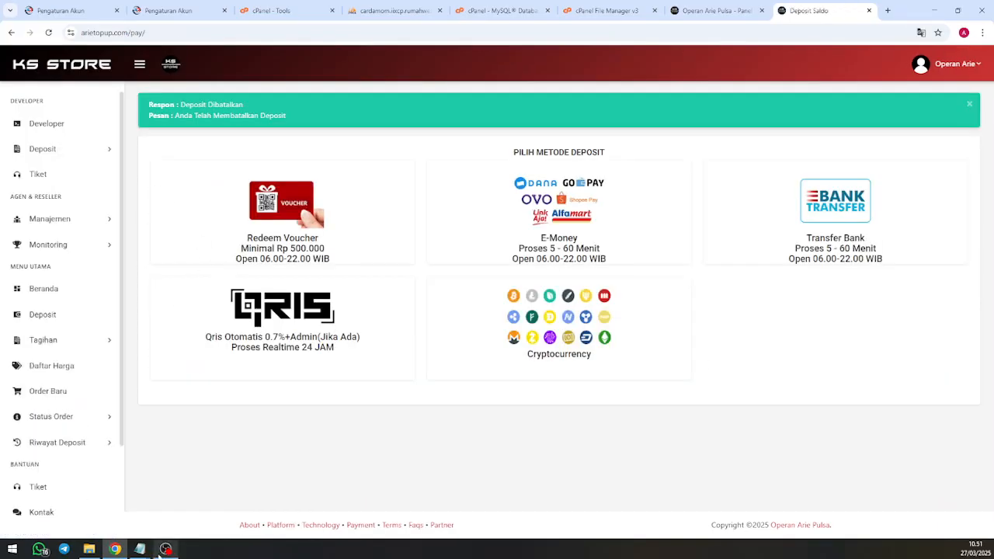
{"action": "mouse_move", "coordinate": [140, 550]}
{"action": "left_click", "coordinate": [177, 503]}
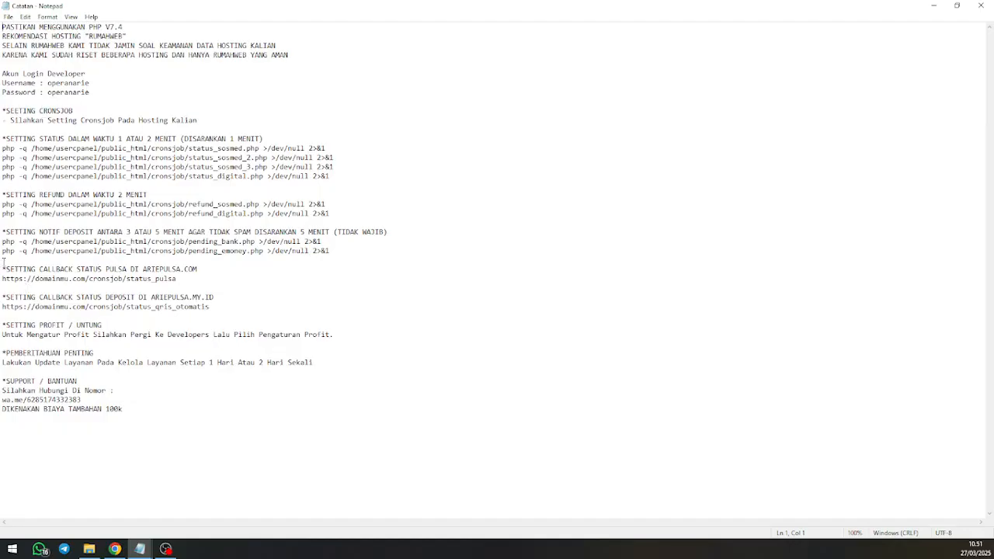
{"action": "left_click_drag", "start_coordinate": [2, 269], "coordinate": [232, 268]}
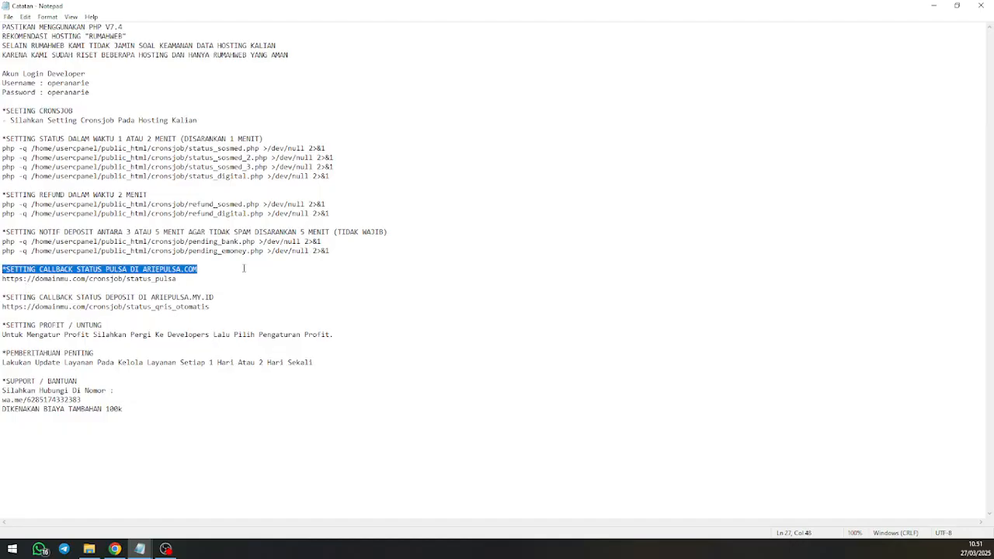
{"action": "left_click_drag", "start_coordinate": [2, 297], "coordinate": [224, 297]}
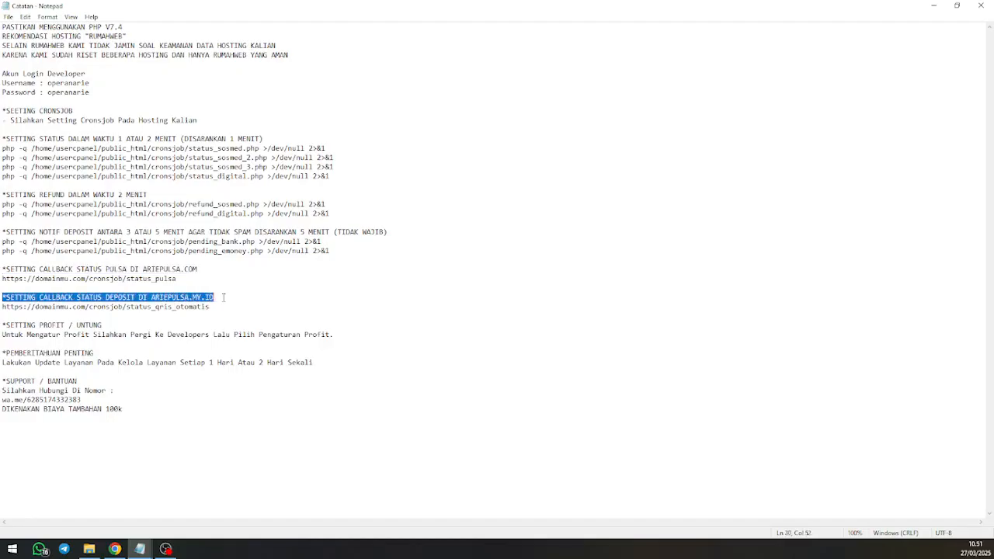
{"action": "key", "text": "Down"}
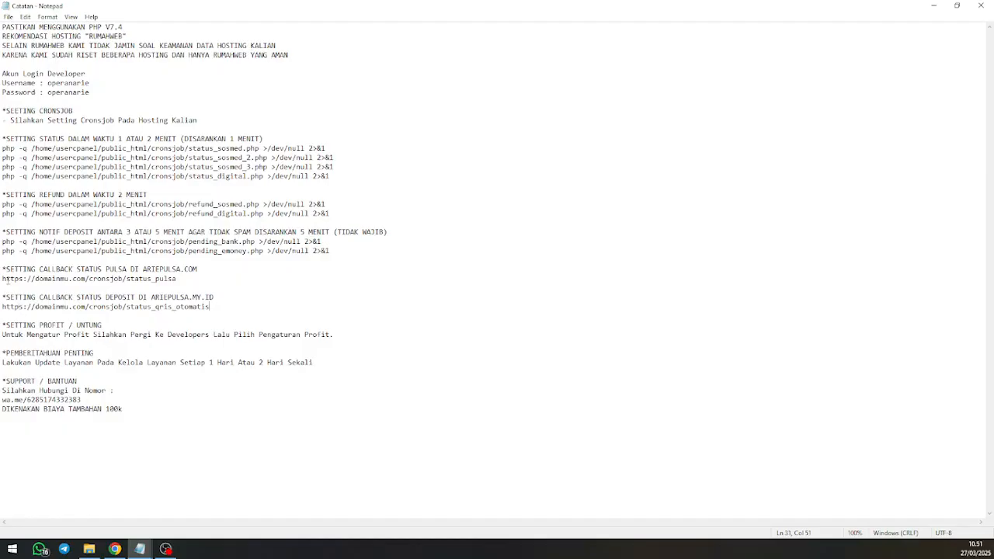
{"action": "left_click_drag", "start_coordinate": [2, 277], "coordinate": [228, 277]}
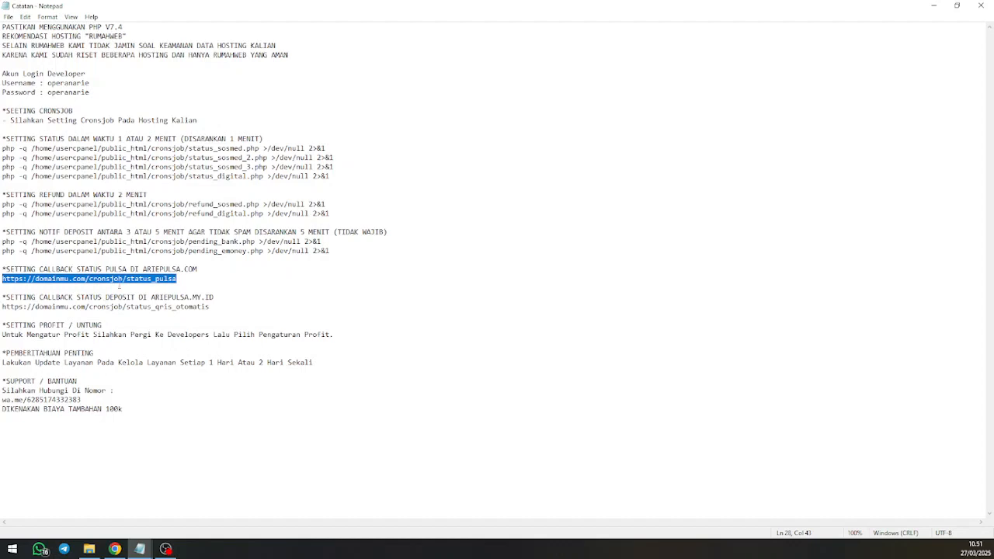
{"action": "right_click", "coordinate": [115, 283]}
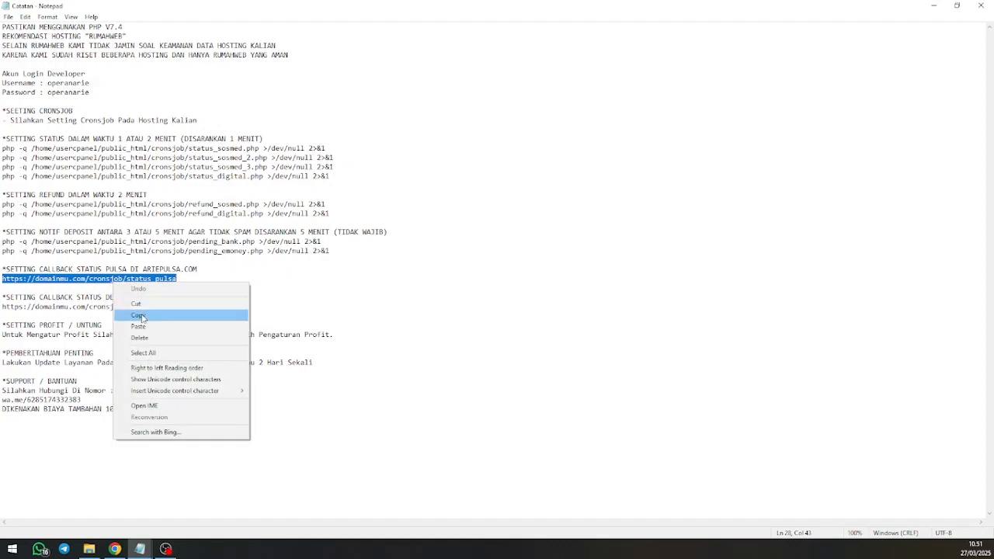
{"action": "left_click", "coordinate": [139, 316]}
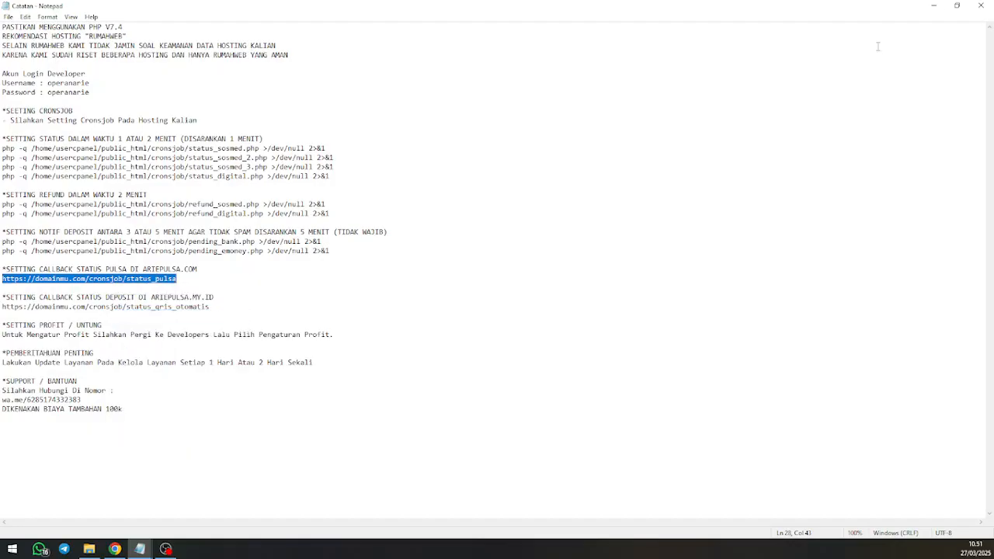
{"action": "left_click", "coordinate": [933, 5]}
{"action": "left_click", "coordinate": [62, 10]}
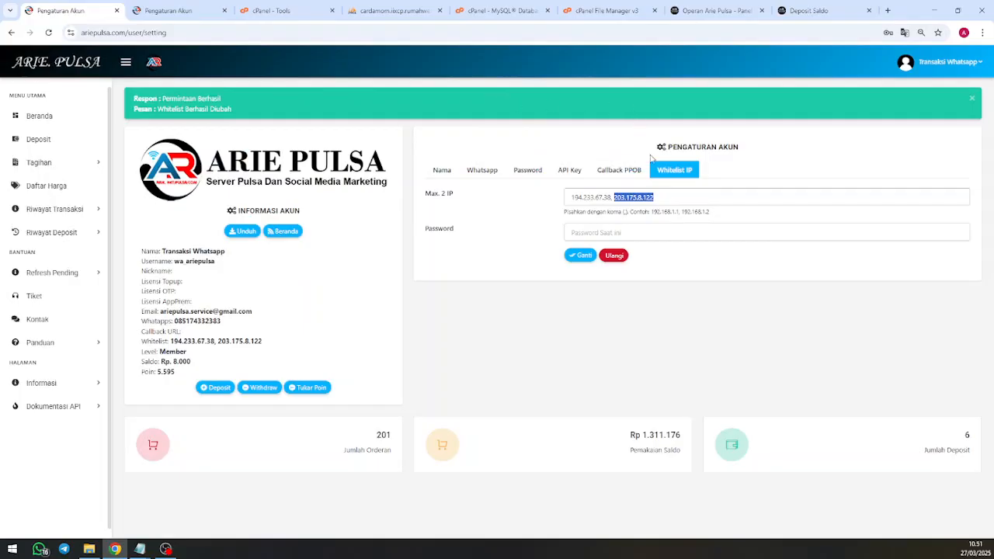
Paste the URL into Callback PPOB, change domainmu to arietopup, enter the account password and save.
{"action": "left_click", "coordinate": [614, 173]}
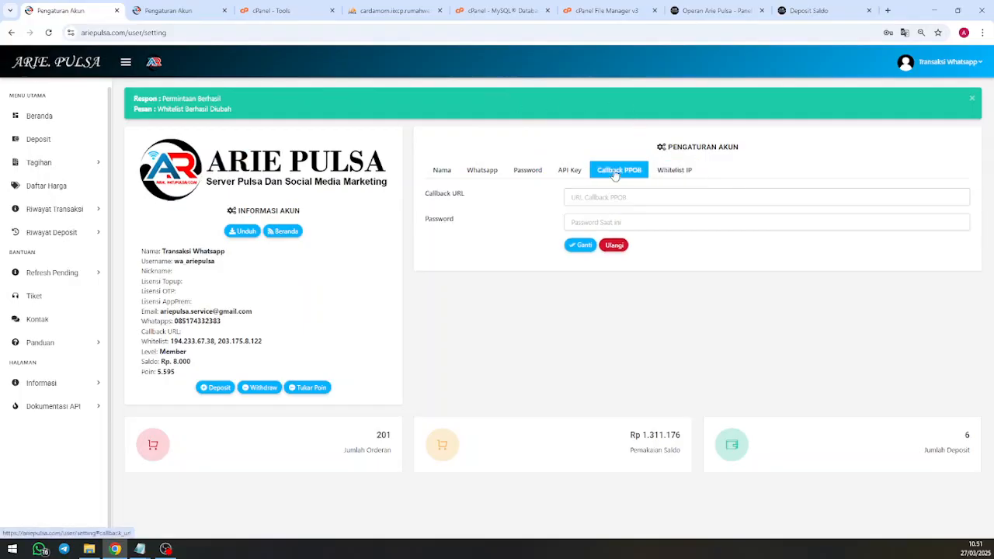
{"action": "left_click", "coordinate": [664, 190]}
{"action": "key", "text": "ctrl+v"}
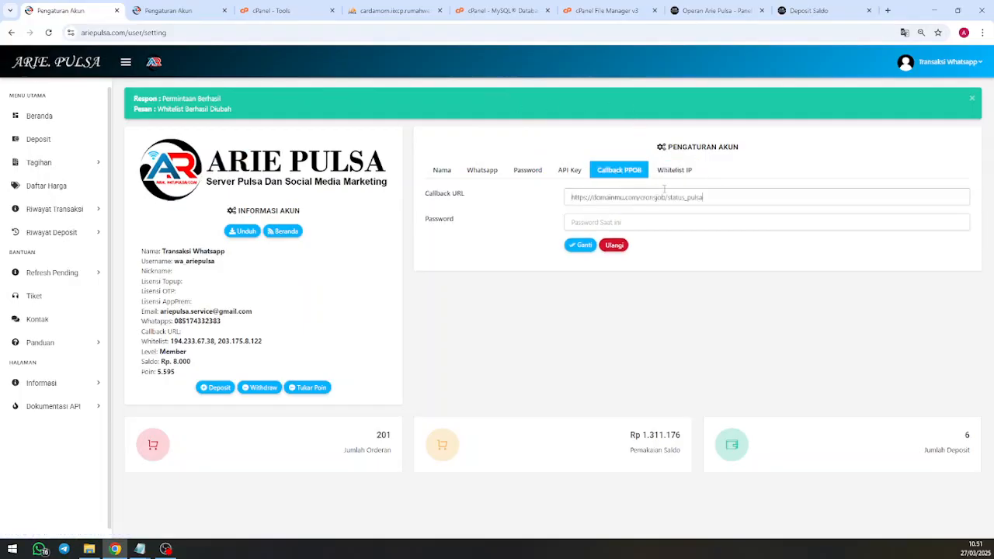
{"action": "double_click", "coordinate": [609, 197]}
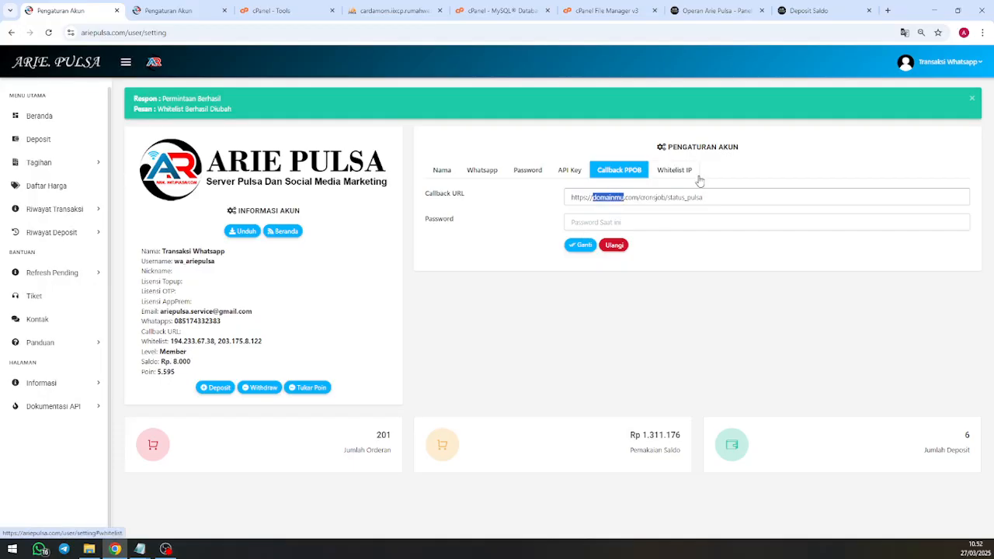
{"action": "type", "text": "arie"}
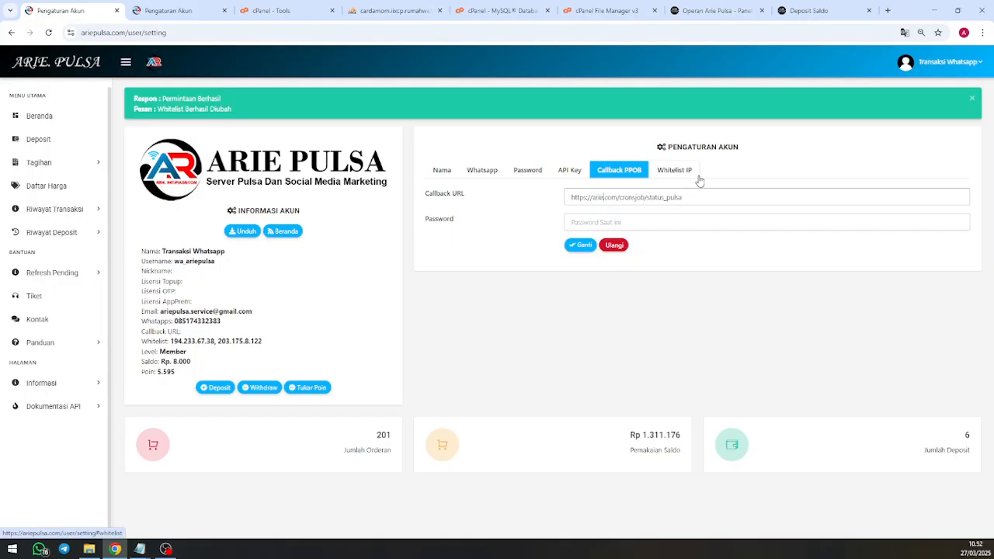
{"action": "type", "text": "topup"}
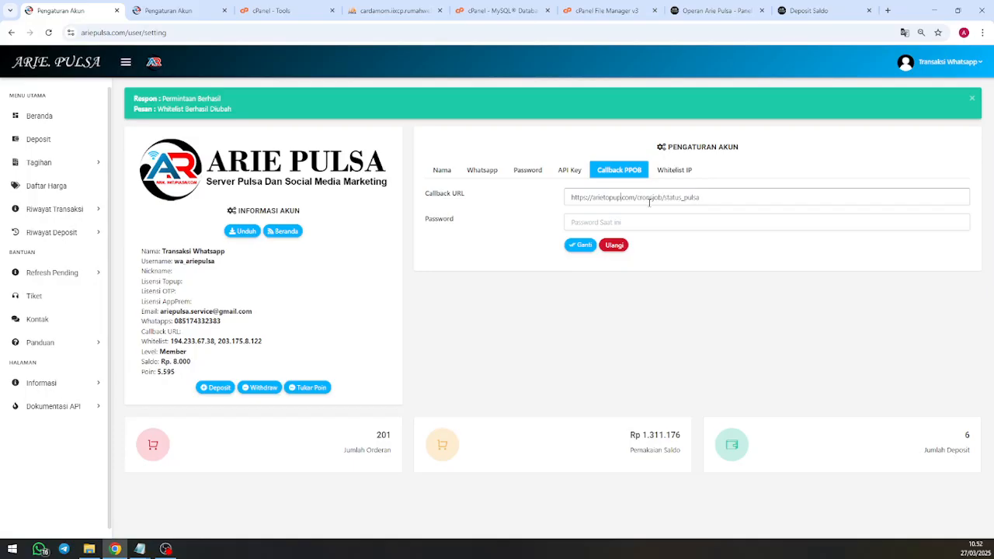
{"action": "left_click", "coordinate": [620, 222]}
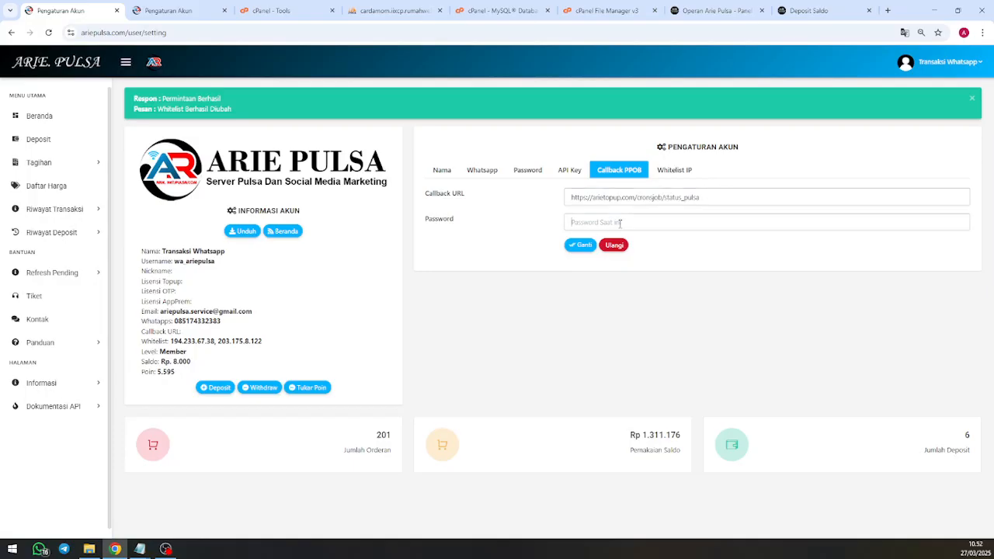
{"action": "type", "text": "****"}
{"action": "left_click", "coordinate": [582, 246]}
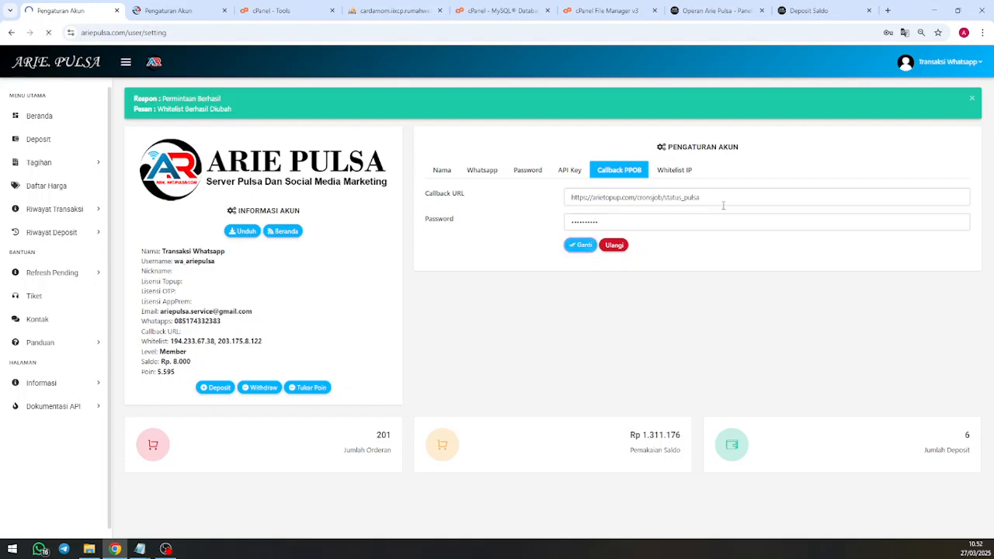
{"action": "left_click", "coordinate": [629, 171]}
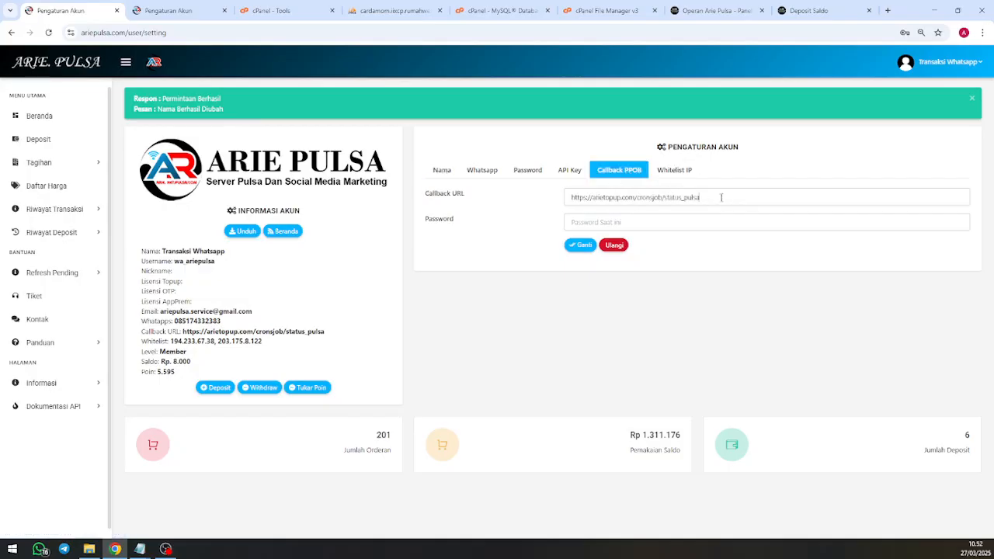
{"action": "left_click_drag", "start_coordinate": [721, 197], "coordinate": [517, 203]}
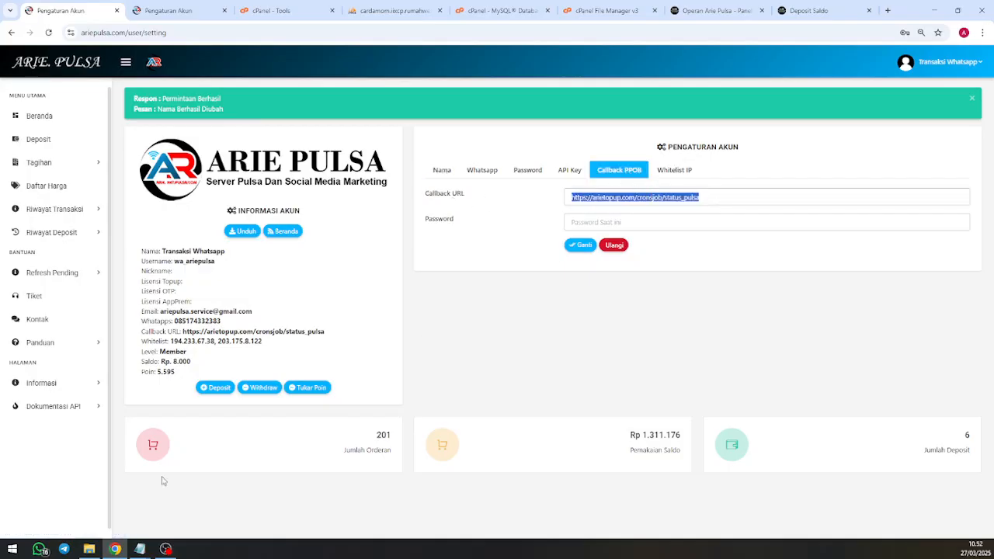
{"action": "left_click", "coordinate": [167, 10]}
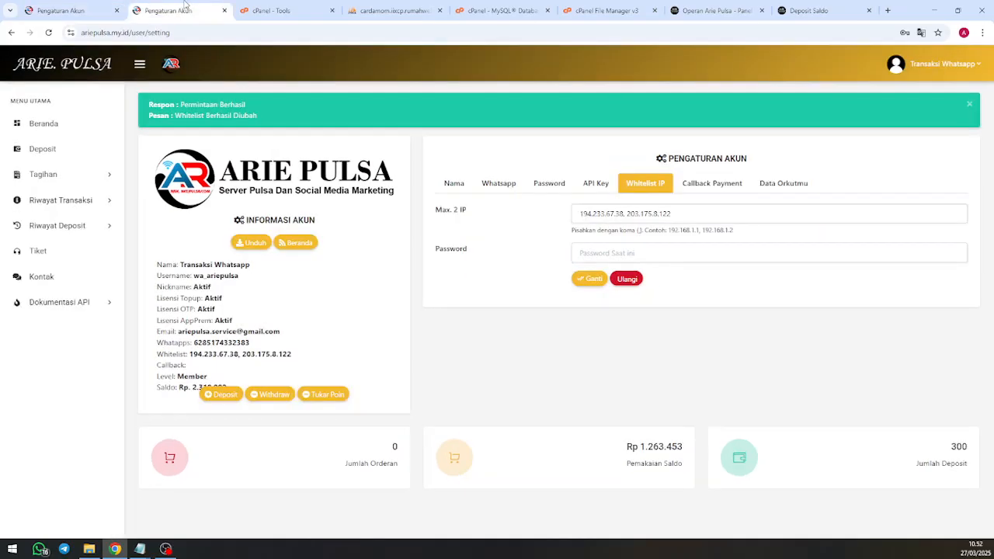
Copy the status_qris_otomatis callback URL from the notes.
{"action": "mouse_move", "coordinate": [142, 550]}
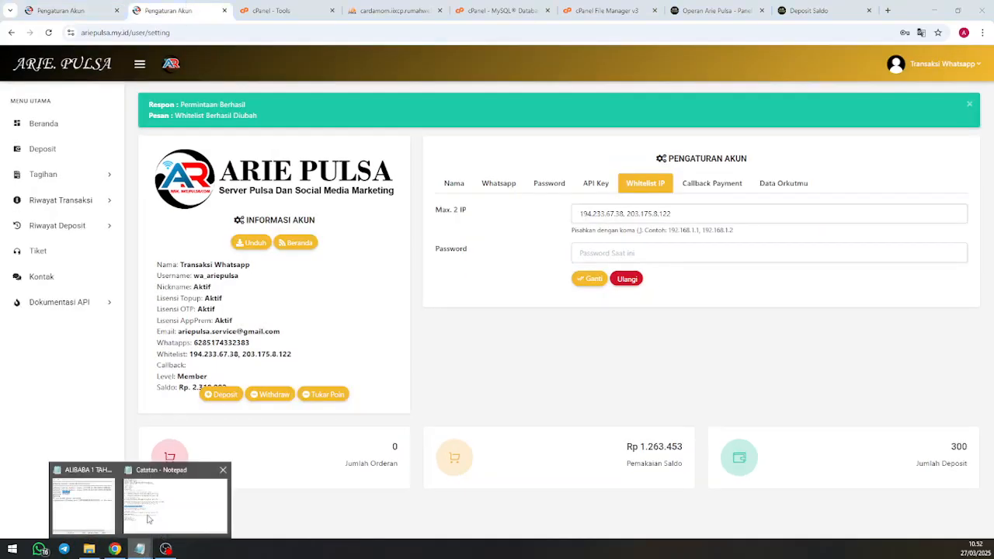
{"action": "left_click", "coordinate": [150, 516]}
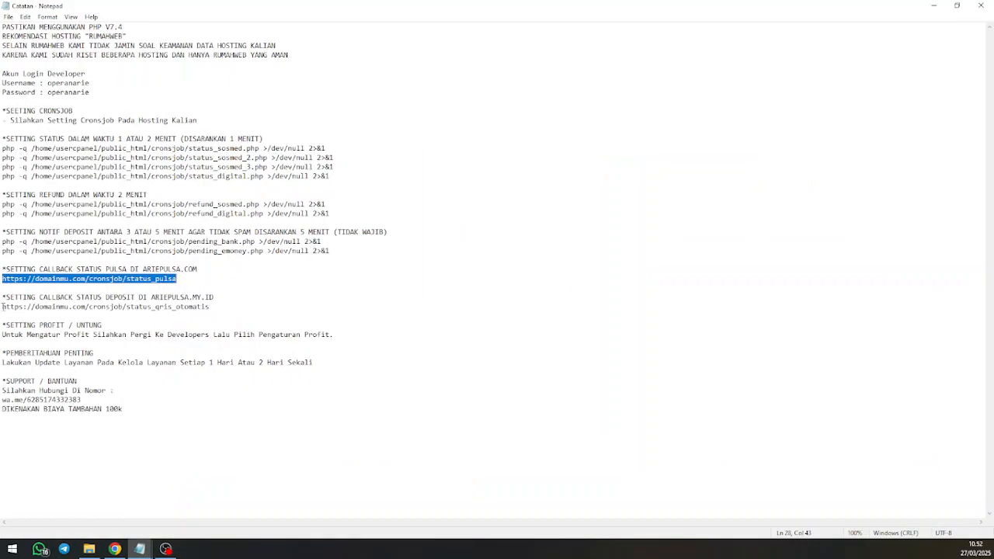
{"action": "left_click_drag", "start_coordinate": [4, 307], "coordinate": [222, 308]}
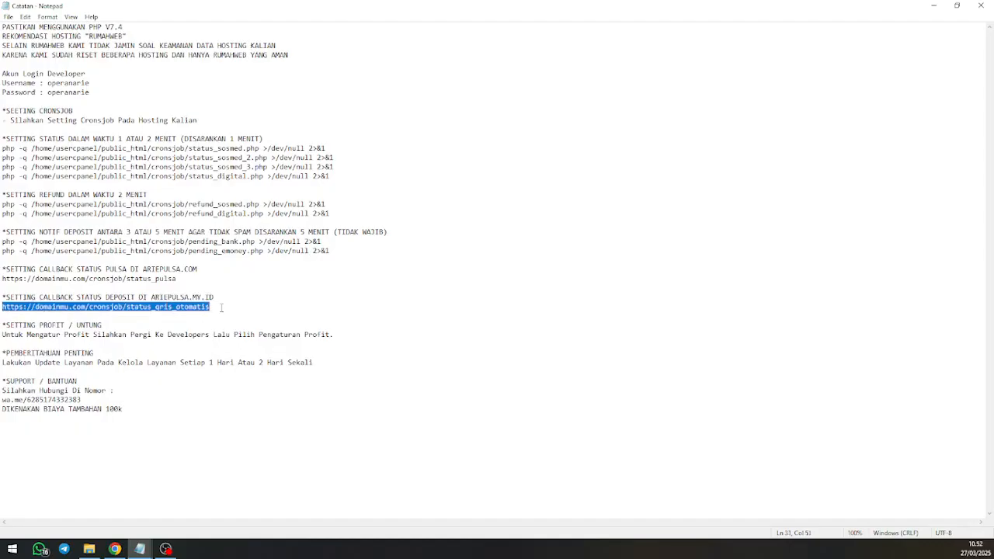
{"action": "right_click", "coordinate": [222, 309]}
{"action": "left_click", "coordinate": [933, 6]}
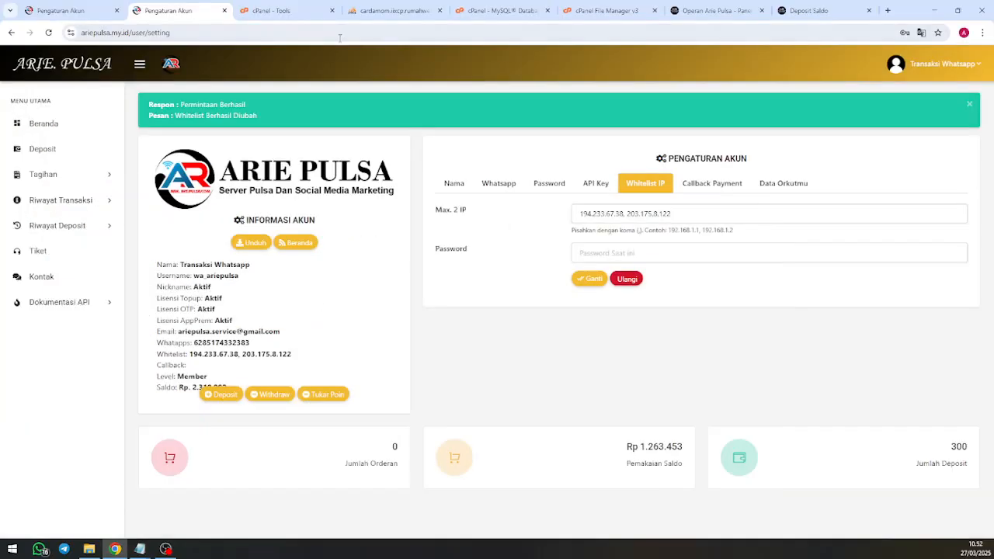
Paste it into Callback Payment, replace domainmu with arietopup, enter the account password and save.
{"action": "left_click", "coordinate": [708, 186]}
{"action": "left_click", "coordinate": [630, 216]}
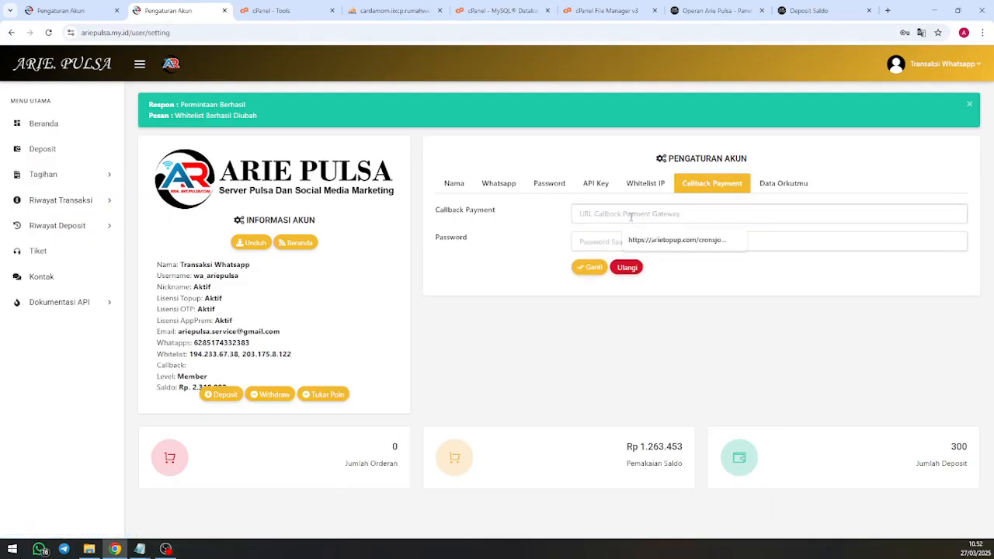
{"action": "key", "text": "ctrl+v"}
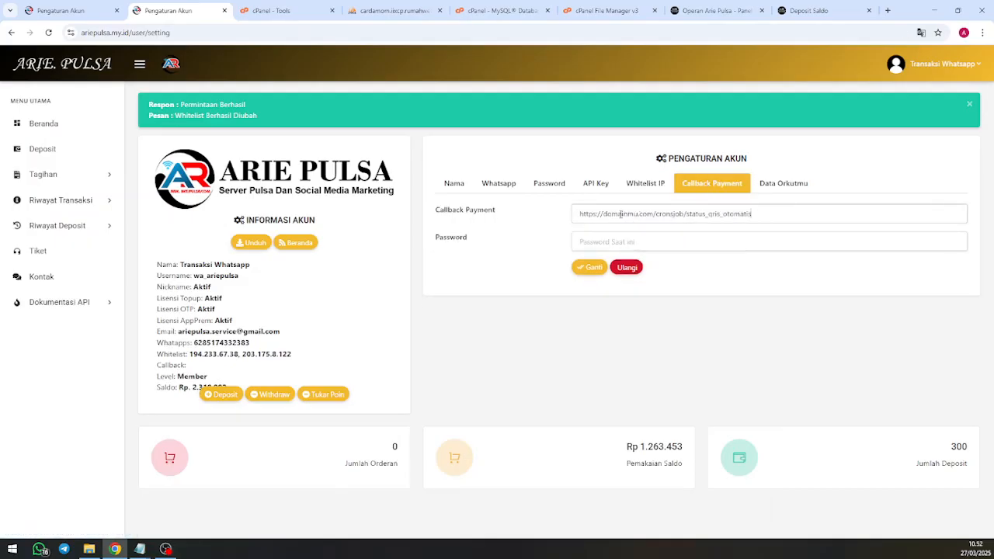
{"action": "double_click", "coordinate": [621, 215]}
{"action": "type", "text": "arietopup"}
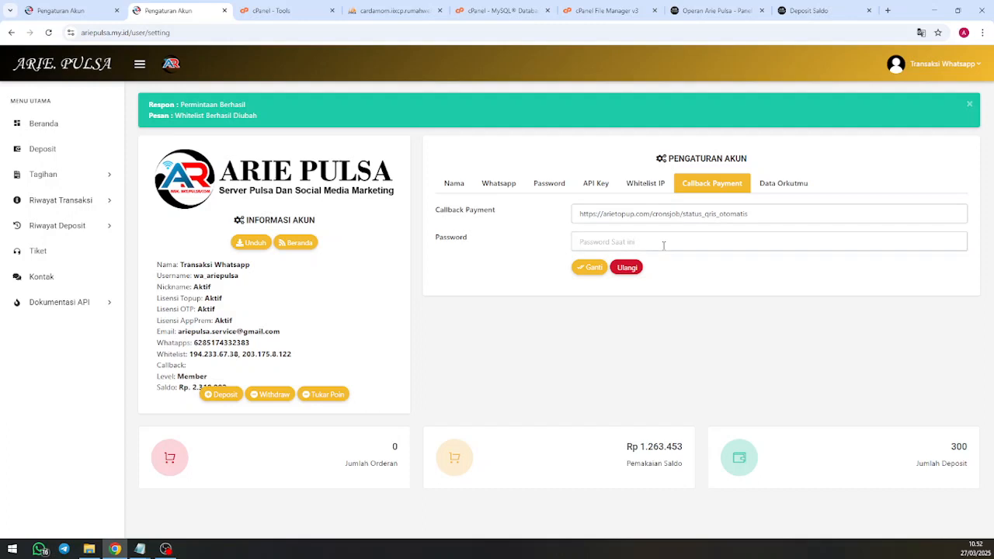
{"action": "type", "text": "•"}
{"action": "left_click", "coordinate": [590, 270]}
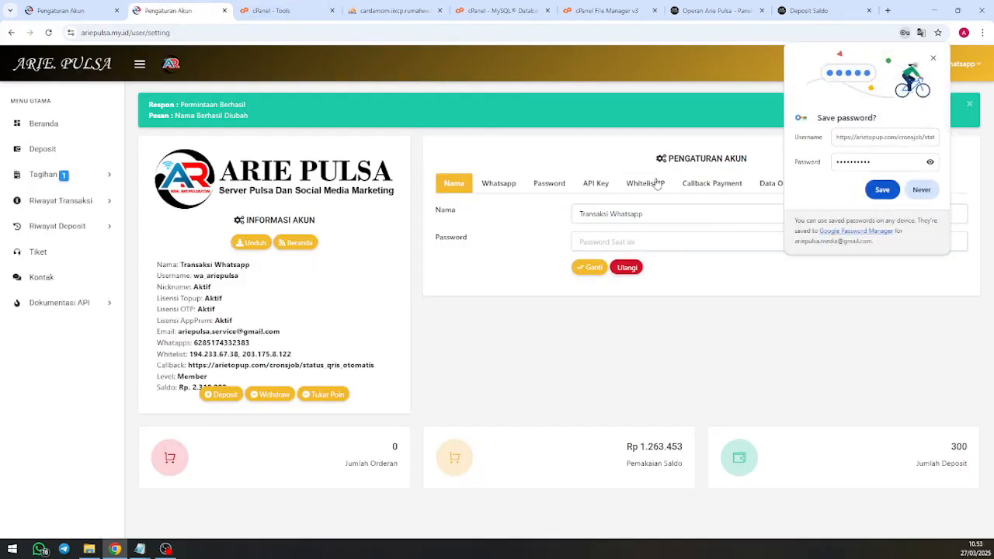
Verify the saved payment callback URL, dismiss the save-password prompt, and go to KS Store.
{"action": "left_click", "coordinate": [646, 186]}
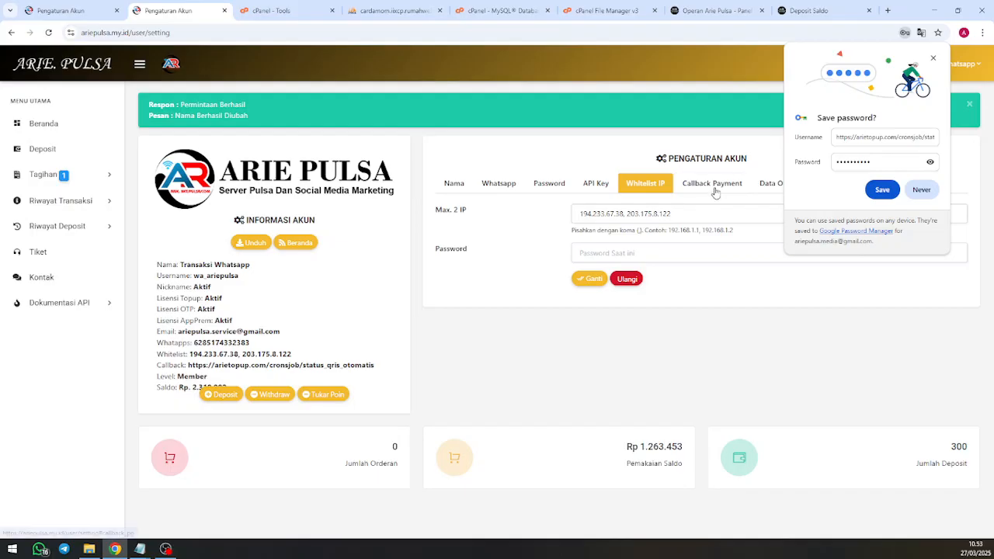
{"action": "left_click", "coordinate": [712, 191]}
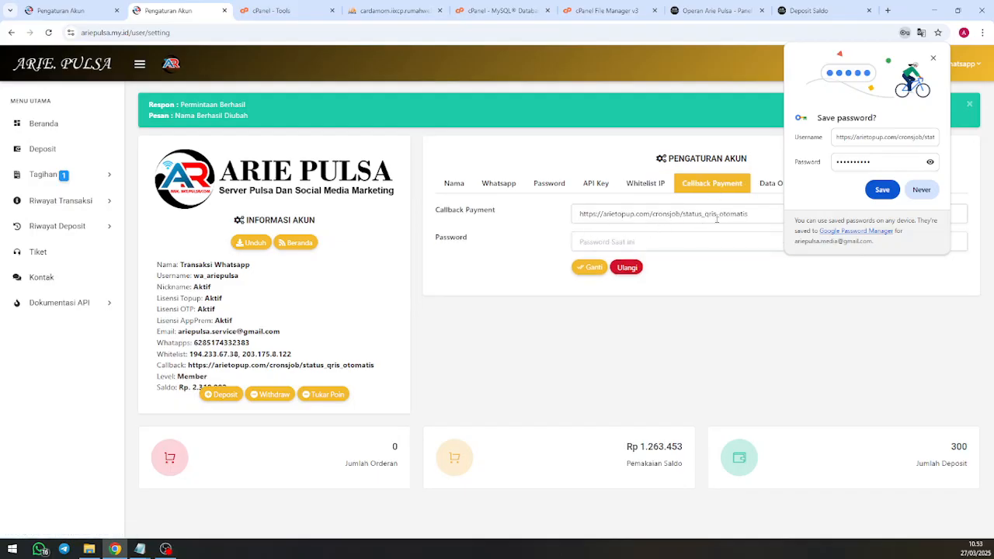
{"action": "left_click", "coordinate": [933, 58]}
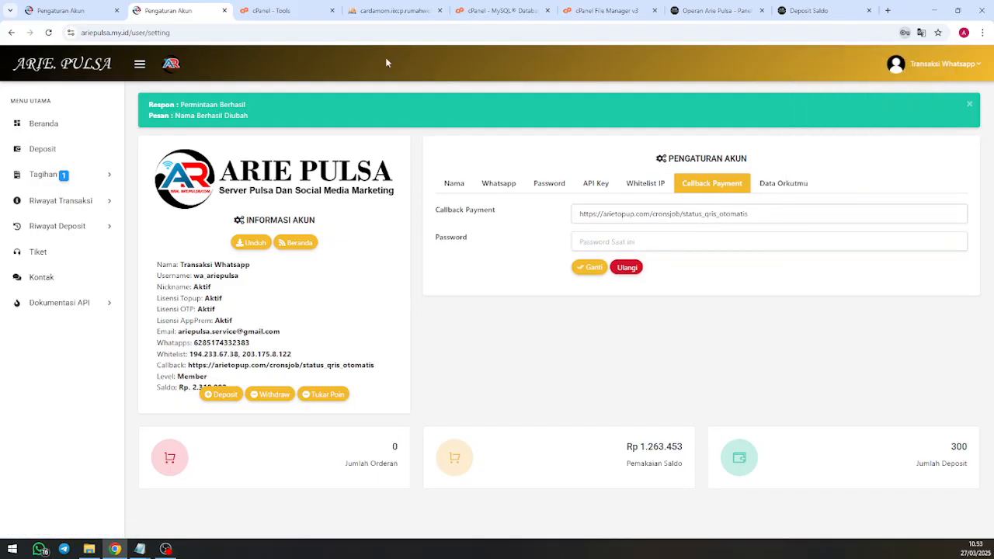
{"action": "left_click", "coordinate": [741, 8]}
Pick the QRIS deposit method with provider QRIS OTOMATIS and payment QRIS OTOMATIS 24 JAM.
{"action": "left_click", "coordinate": [812, 10]}
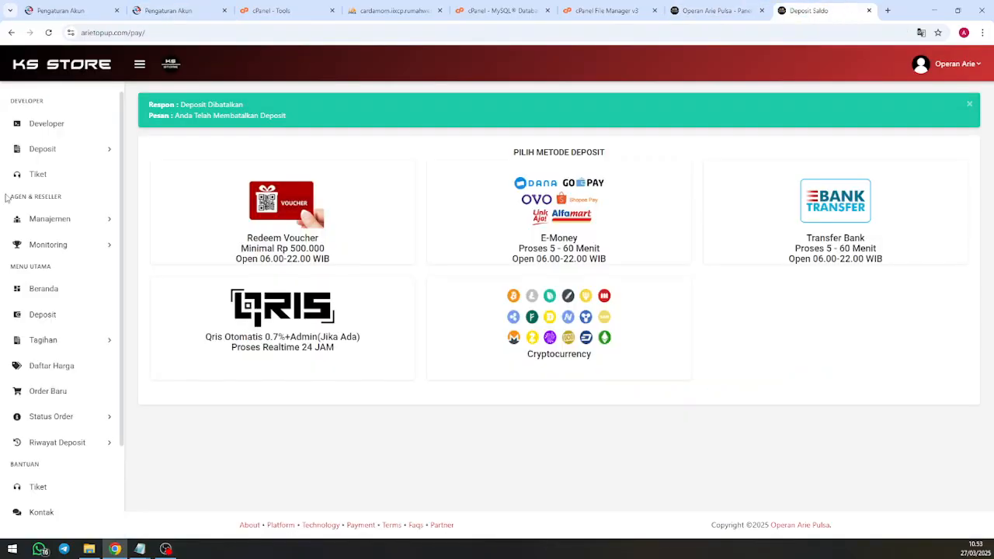
{"action": "left_click", "coordinate": [47, 311]}
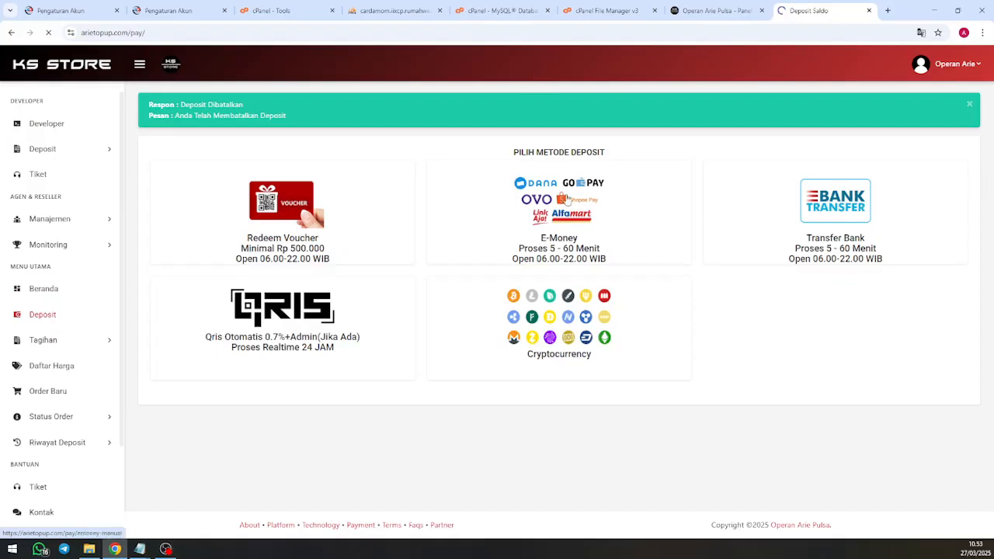
{"action": "left_click", "coordinate": [249, 314]}
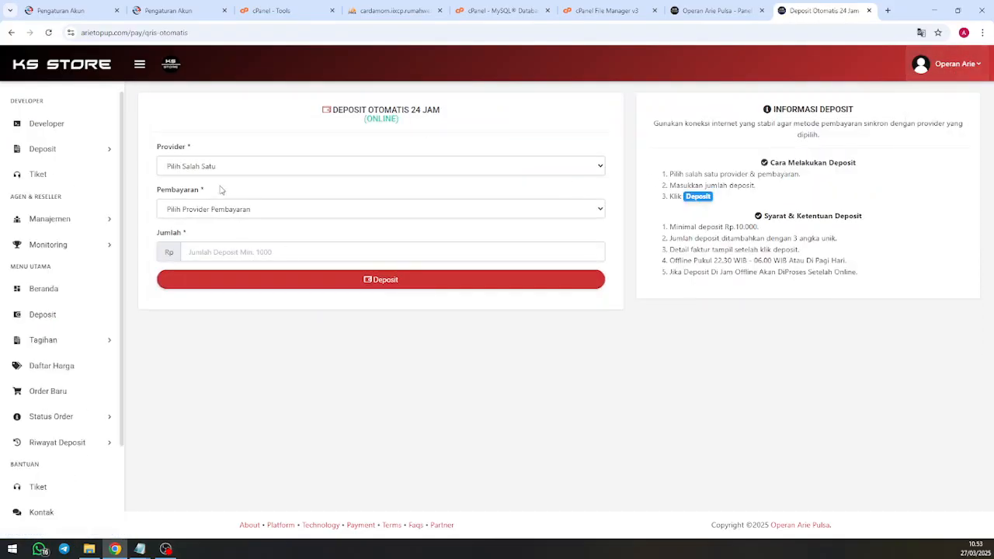
{"action": "left_click", "coordinate": [205, 166]}
{"action": "left_click", "coordinate": [201, 197]}
{"action": "left_click", "coordinate": [208, 209]}
{"action": "left_click", "coordinate": [233, 237]}
Submit a 1000 deposit to get the 1.523 IDR invoice, then return home.
{"action": "left_click", "coordinate": [243, 250]}
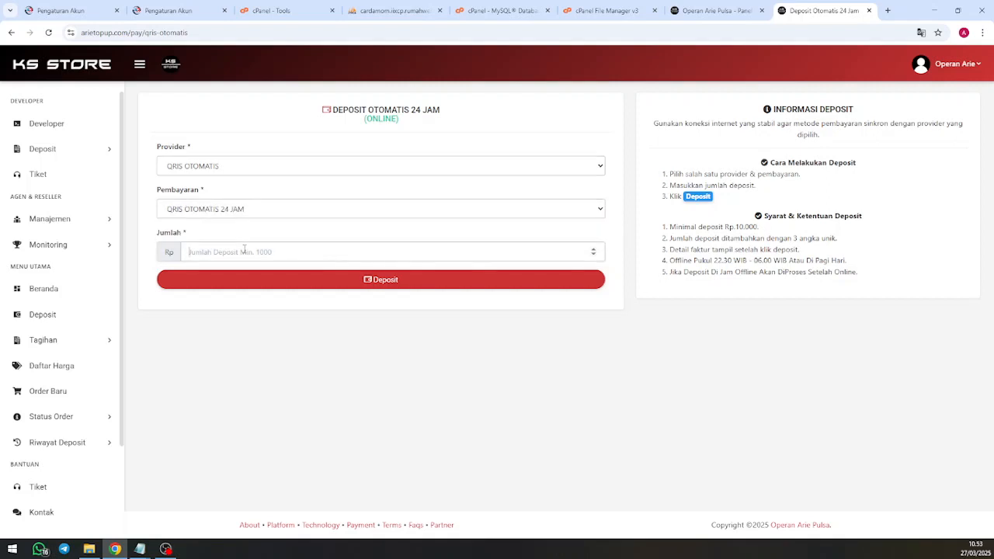
{"action": "type", "text": "1000"}
{"action": "left_click", "coordinate": [340, 287]}
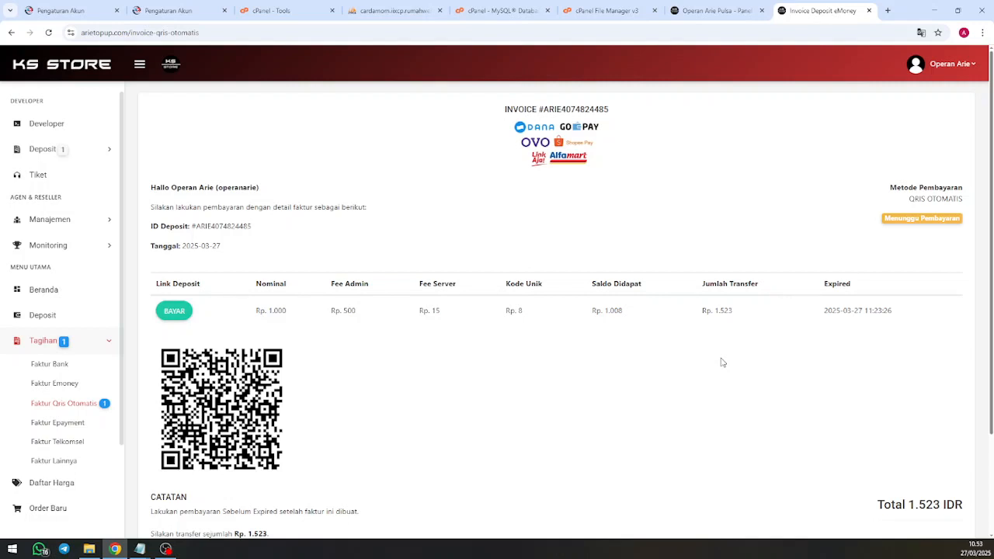
{"action": "left_click", "coordinate": [92, 67]}
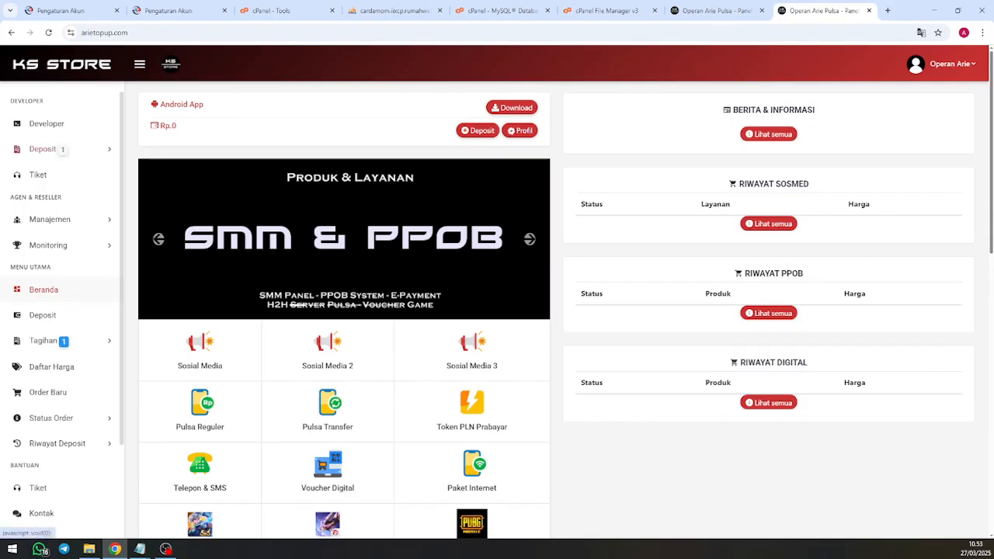
Confirm the Rp.1.008 balance in the account menu, scan the service grid, and open Sosial Media.
{"action": "left_click", "coordinate": [69, 70]}
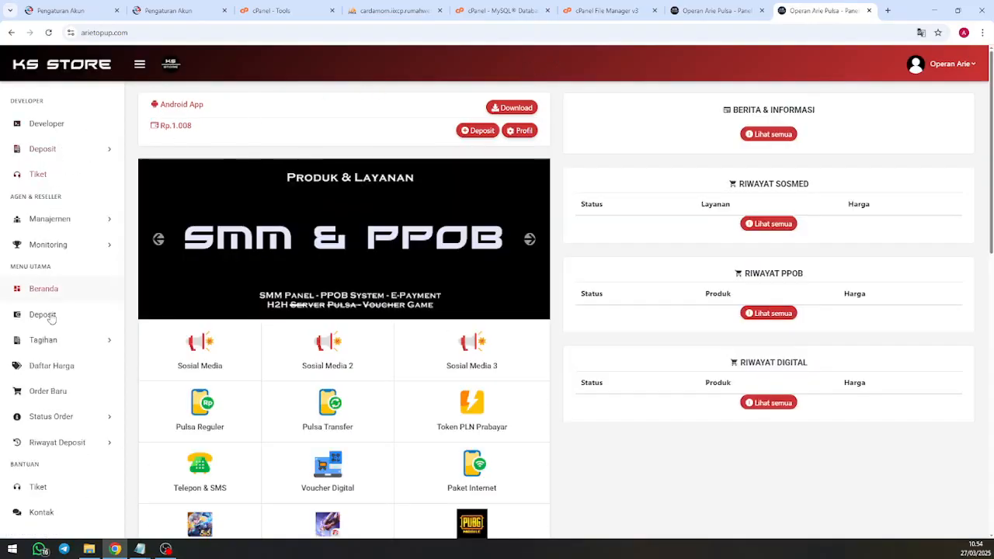
{"action": "left_click", "coordinate": [960, 72]}
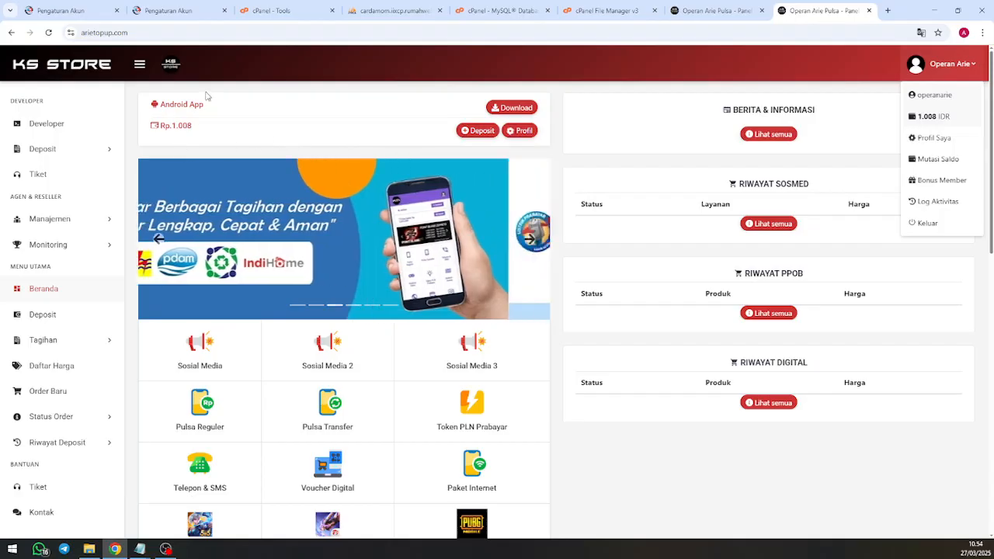
{"action": "left_click_drag", "start_coordinate": [196, 127], "coordinate": [162, 129]}
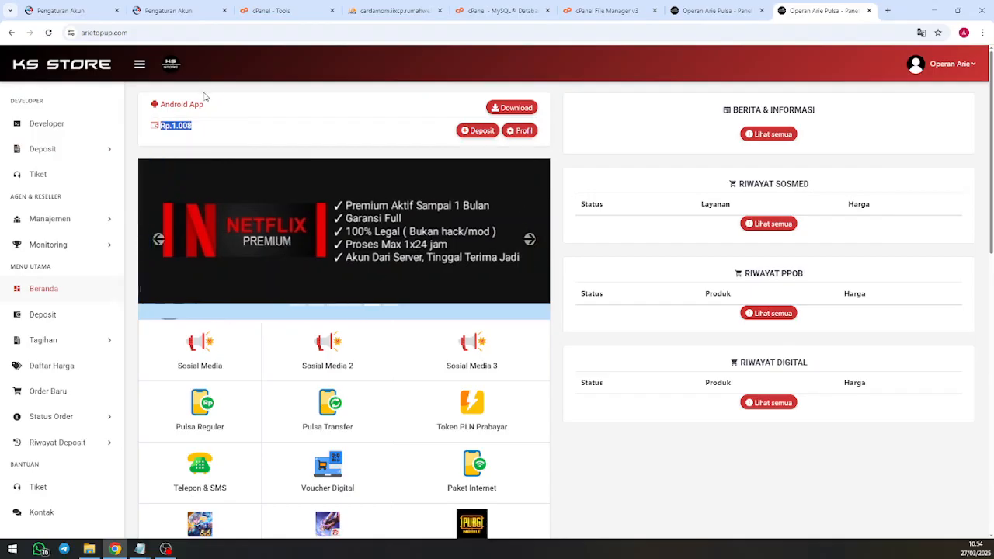
{"action": "scroll", "coordinate": [238, 333], "scroll_direction": "down", "scroll_amount": 3}
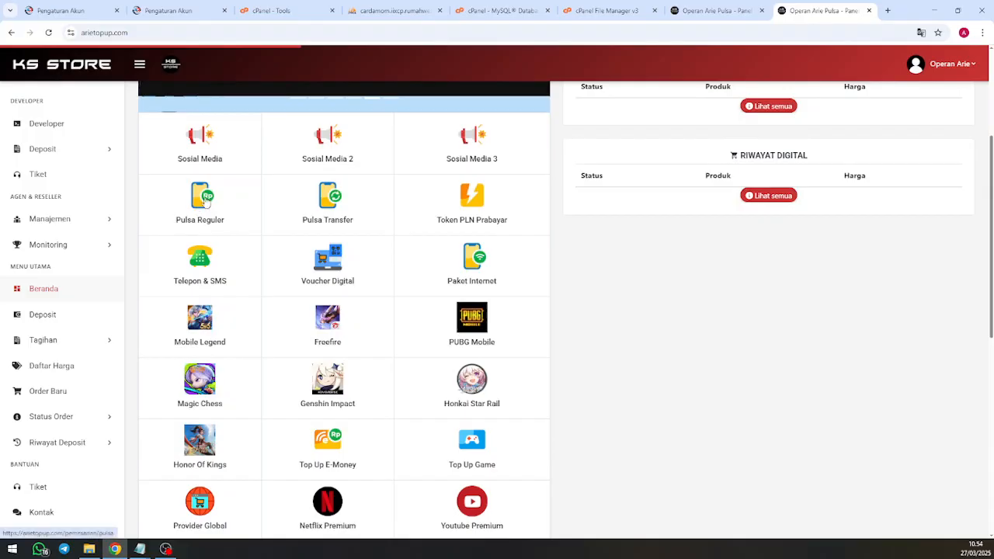
{"action": "scroll", "coordinate": [198, 202], "scroll_direction": "up", "scroll_amount": 2}
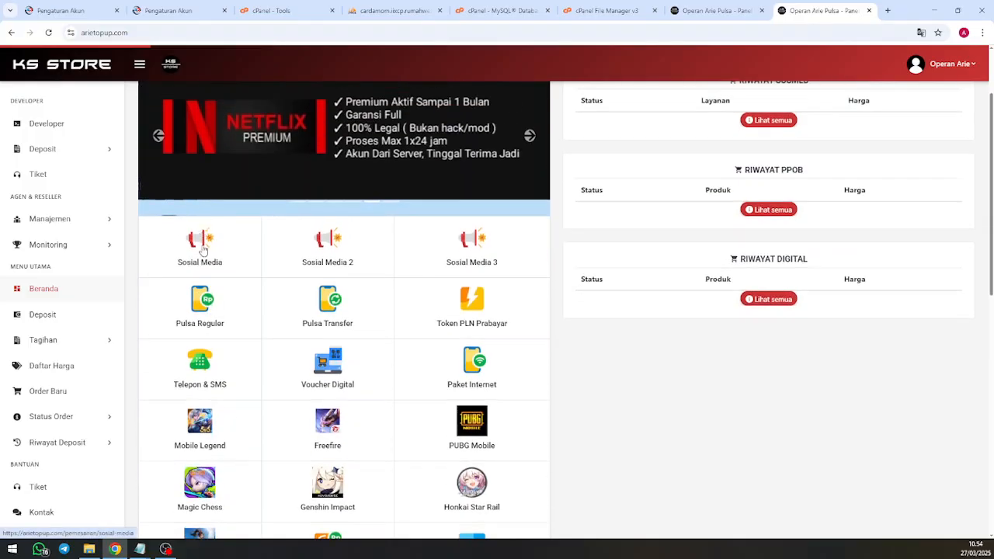
{"action": "left_click", "coordinate": [202, 250]}
Check the category and service options on the Sosial Media and Pulsa Reguler order forms.
{"action": "left_click", "coordinate": [238, 161]}
{"action": "left_click", "coordinate": [215, 200]}
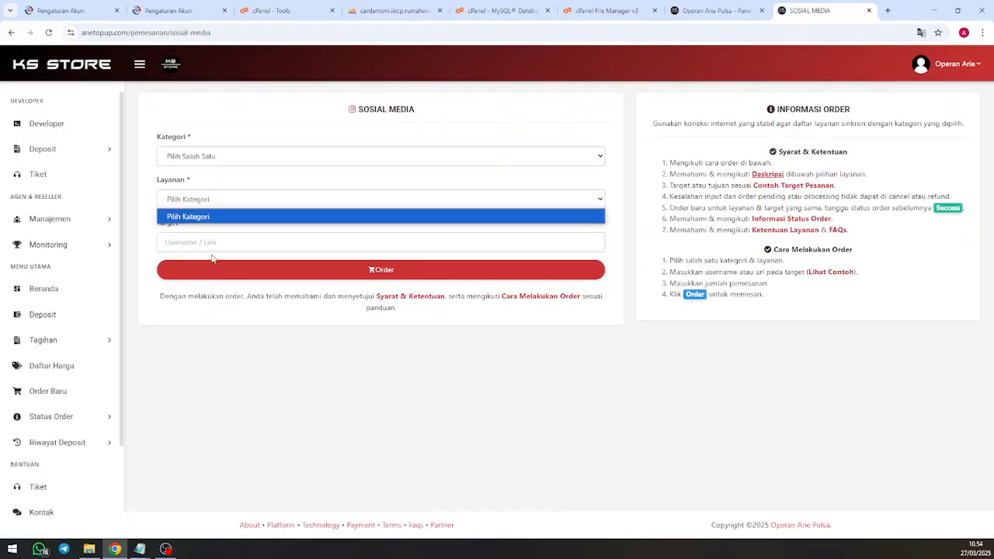
{"action": "left_click", "coordinate": [12, 34]}
{"action": "left_click", "coordinate": [204, 309]}
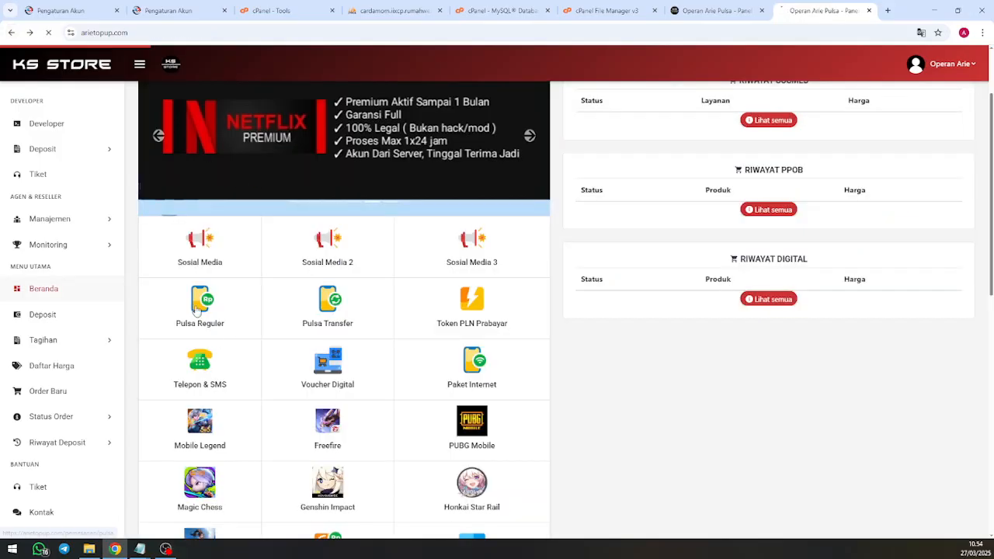
{"action": "left_click", "coordinate": [207, 161]}
{"action": "left_click", "coordinate": [197, 121]}
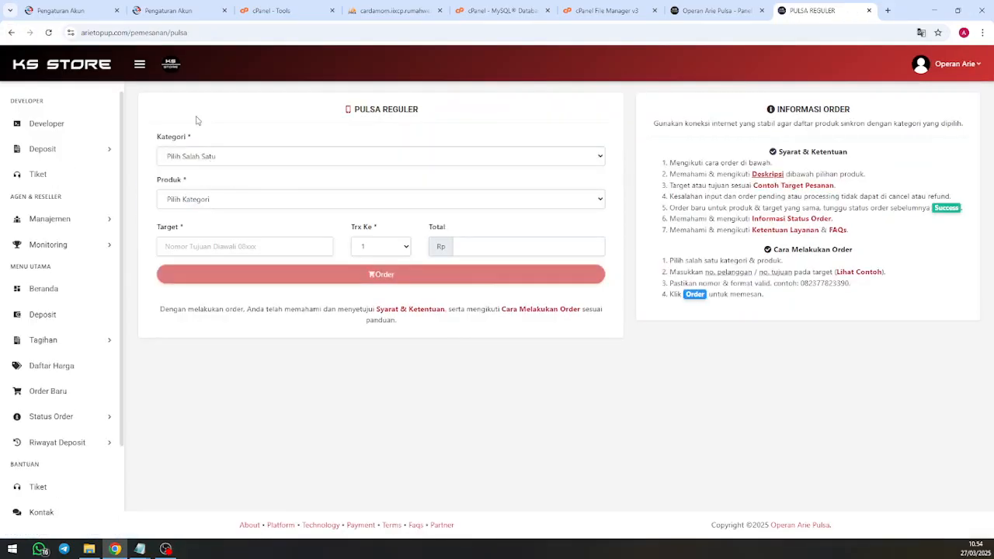
{"action": "left_click", "coordinate": [11, 33]}
Check the Mobile Legend order form categories, then return to the admin dashboard.
{"action": "scroll", "coordinate": [253, 272], "scroll_direction": "down", "scroll_amount": 4}
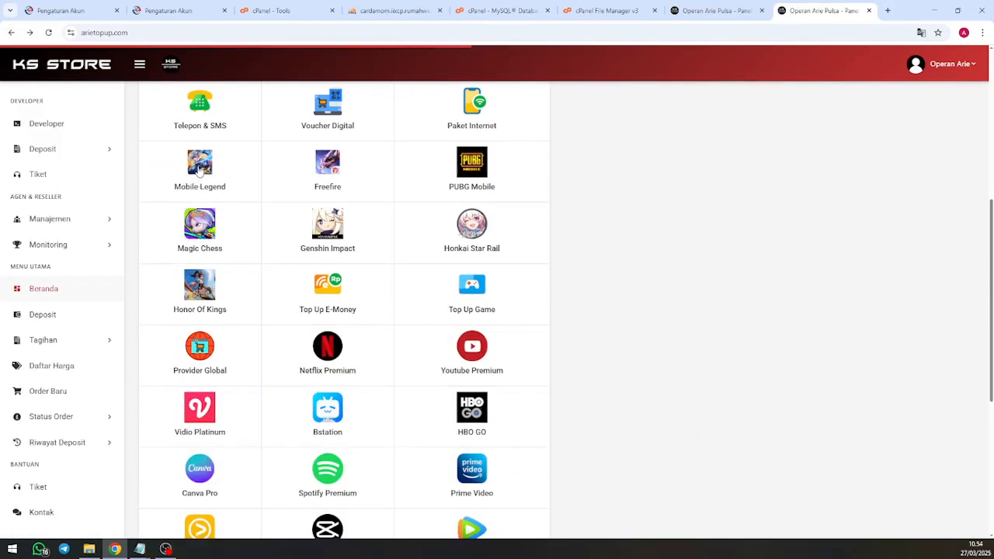
{"action": "left_click", "coordinate": [199, 169]}
{"action": "left_click", "coordinate": [223, 159]}
{"action": "left_click", "coordinate": [197, 113]}
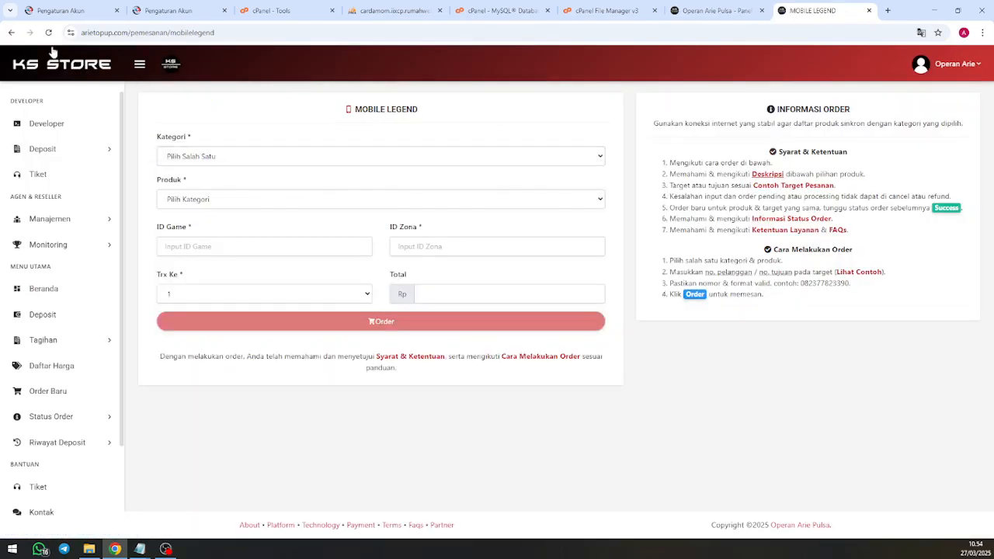
{"action": "left_click", "coordinate": [11, 33]}
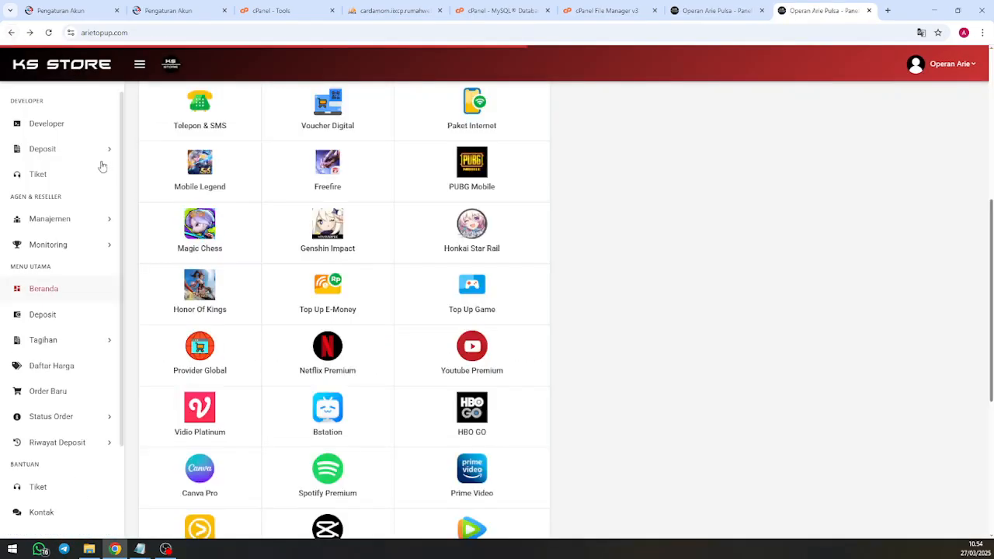
{"action": "left_click", "coordinate": [66, 130]}
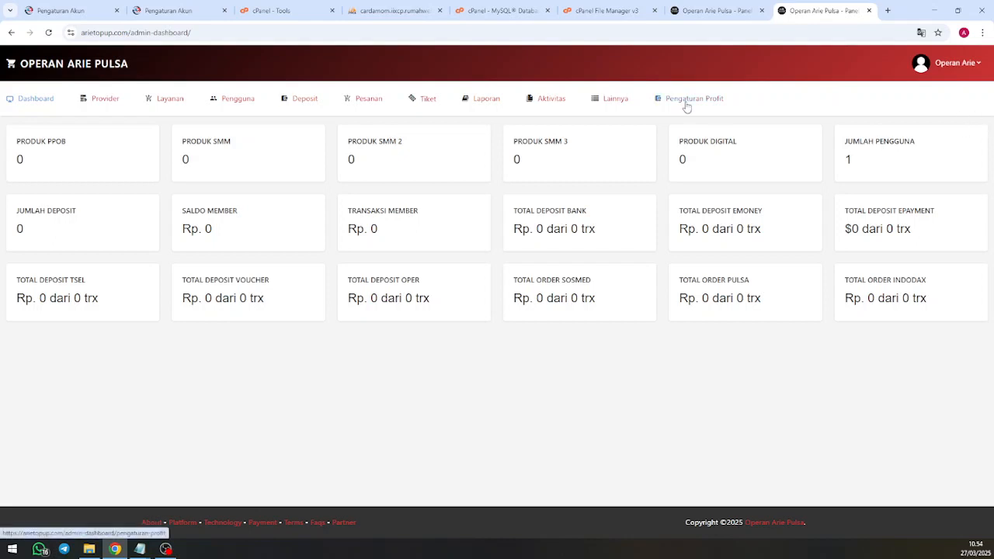
Compare the 1.1 API profit multiplier with the 10%, 15% and 20% reference rows.
{"action": "left_click", "coordinate": [732, 104]}
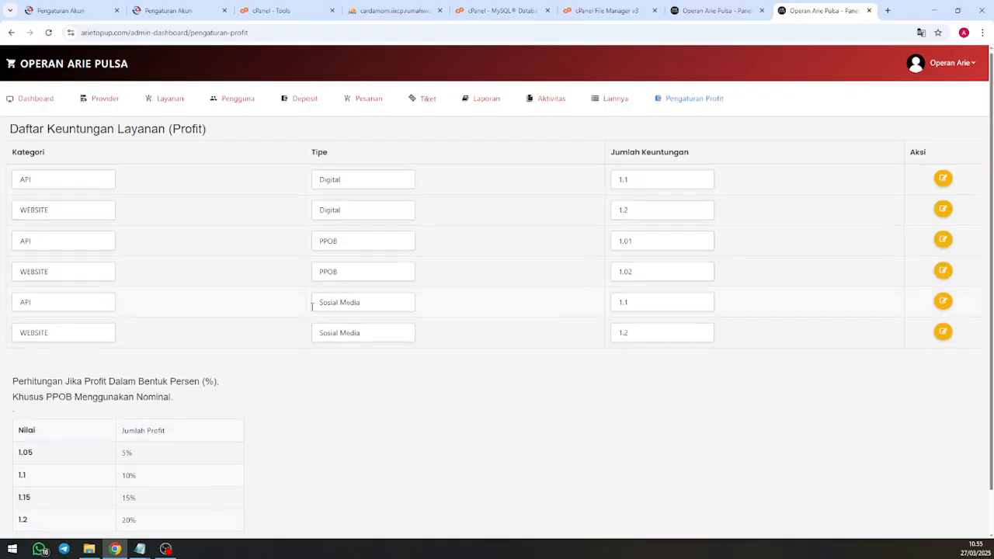
{"action": "scroll", "coordinate": [233, 341], "scroll_direction": "down", "scroll_amount": 2}
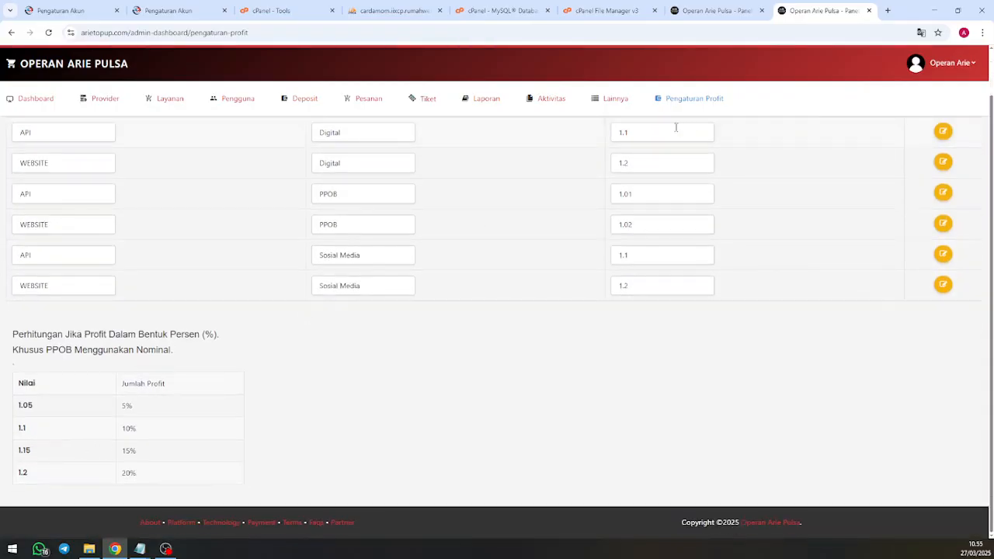
{"action": "double_click", "coordinate": [622, 131]}
{"action": "left_click_drag", "start_coordinate": [62, 431], "coordinate": [194, 432]}
{"action": "left_click_drag", "start_coordinate": [118, 457], "coordinate": [504, 465]}
Review the website Digital multiplier 1.2 and the 1.05 reference row.
{"action": "scroll", "coordinate": [504, 466], "scroll_direction": "up", "scroll_amount": 1}
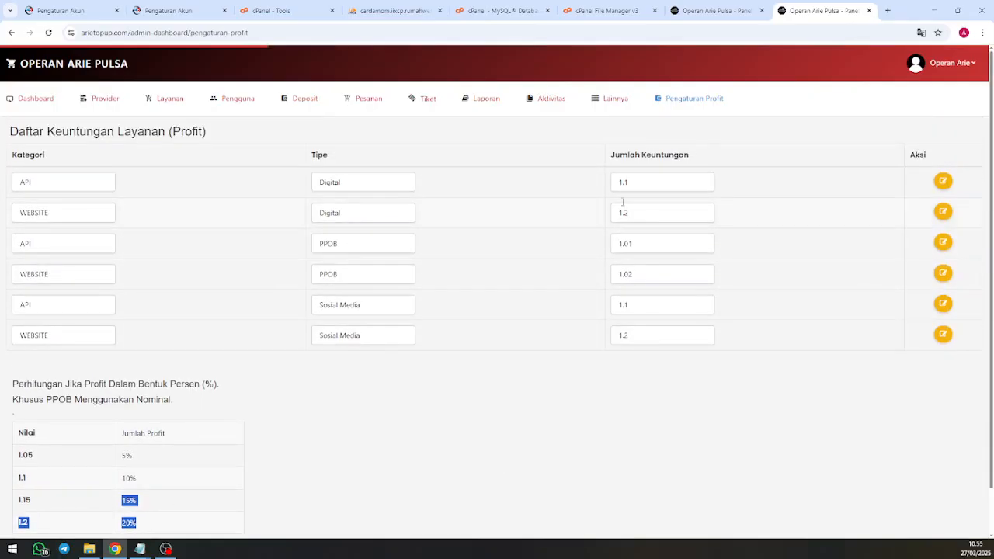
{"action": "left_click", "coordinate": [640, 215]}
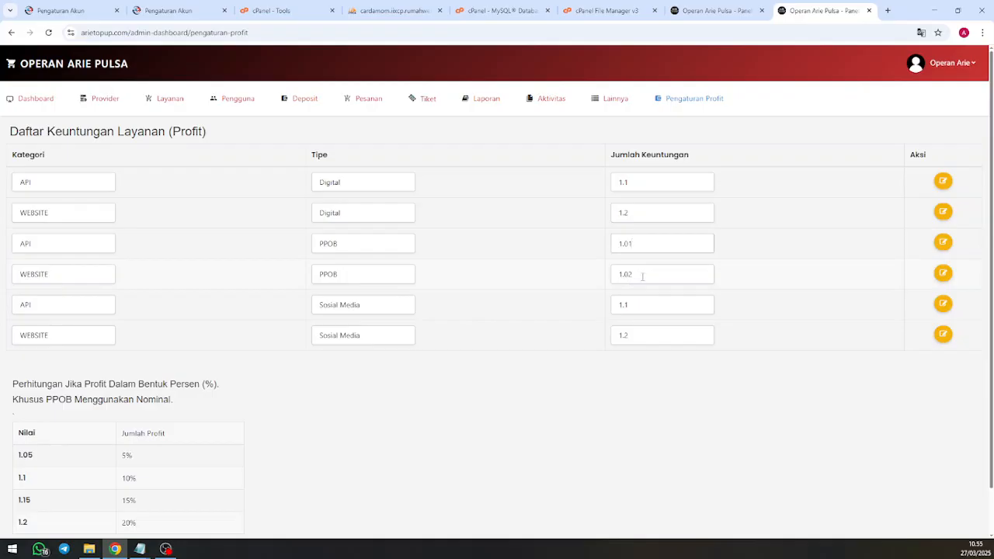
{"action": "scroll", "coordinate": [646, 301], "scroll_direction": "down", "scroll_amount": 1}
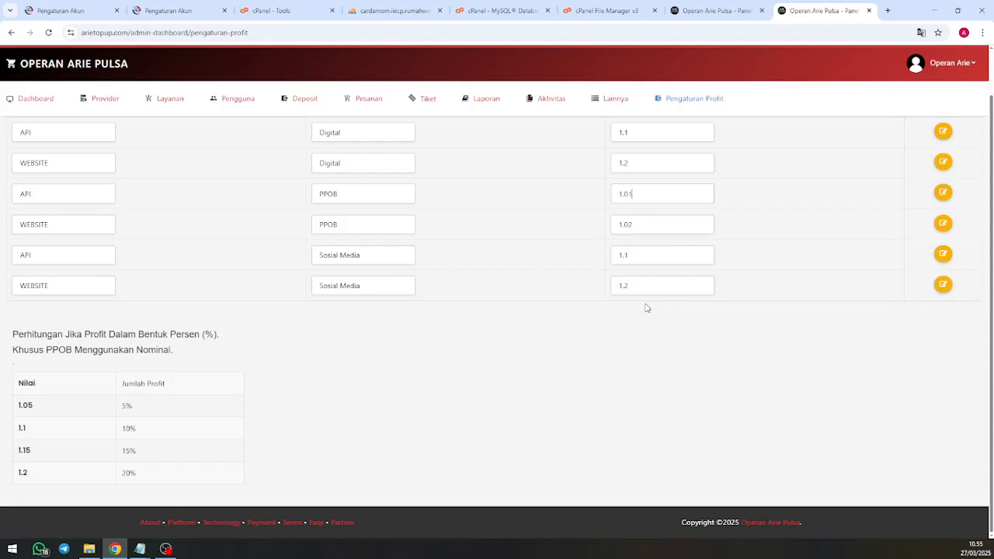
{"action": "left_click_drag", "start_coordinate": [46, 410], "coordinate": [4, 411]}
{"action": "left_click", "coordinate": [312, 401]}
{"action": "scroll", "coordinate": [312, 401], "scroll_direction": "up", "scroll_amount": 1}
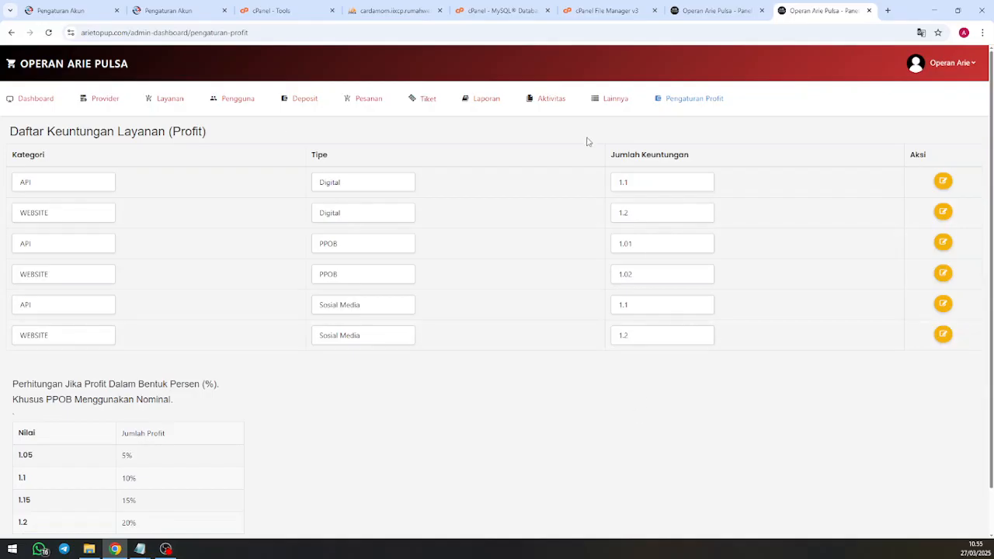
{"action": "mouse_move", "coordinate": [110, 113]}
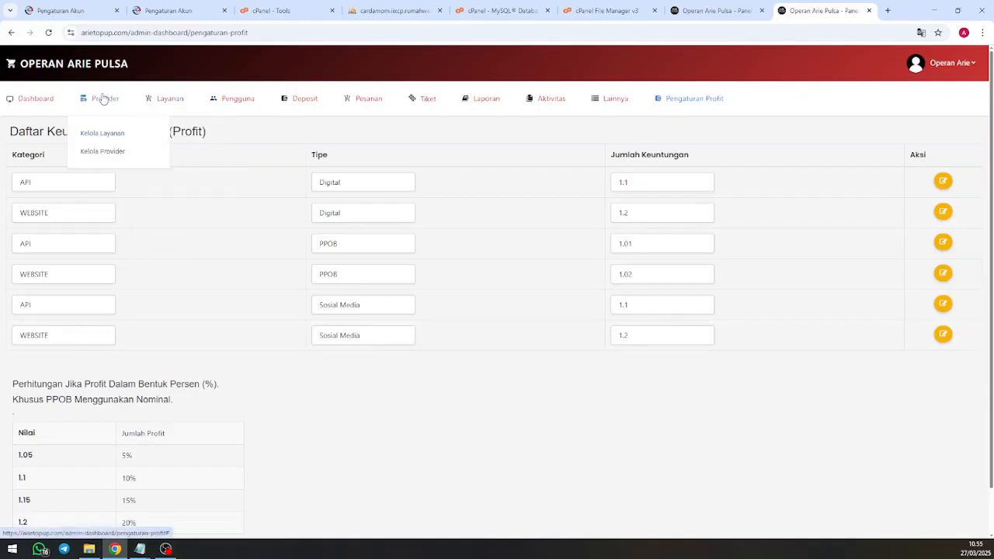
Run the ARIEPULSA PPOB category update in a new tab and review the results.
{"action": "left_click", "coordinate": [106, 136]}
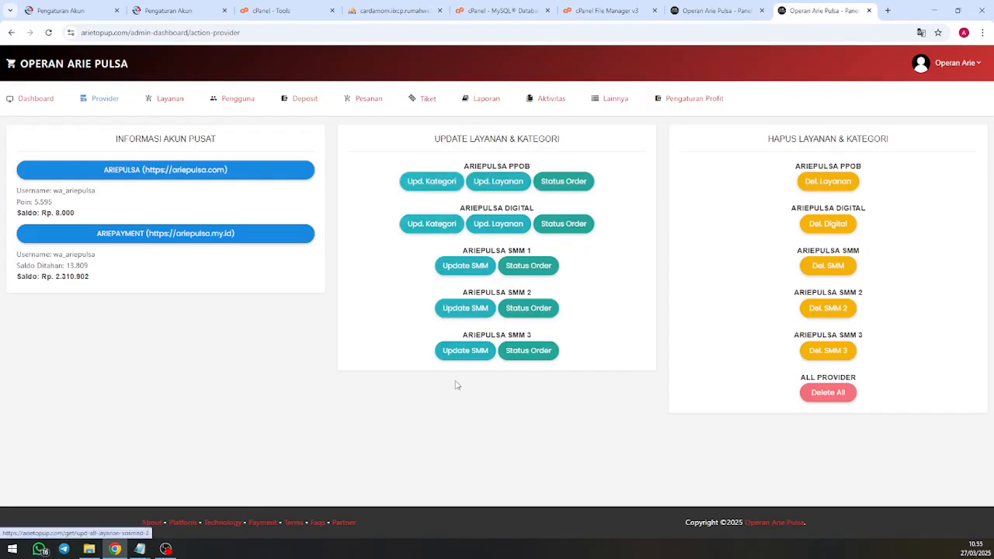
{"action": "right_click", "coordinate": [432, 184]}
{"action": "left_click", "coordinate": [447, 194]}
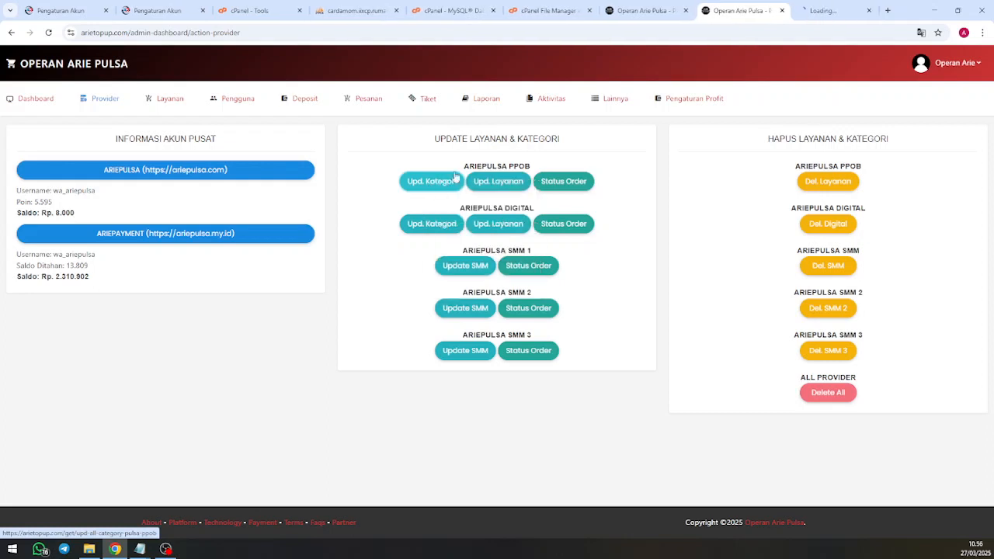
{"action": "key", "text": "ctrl+Tab"}
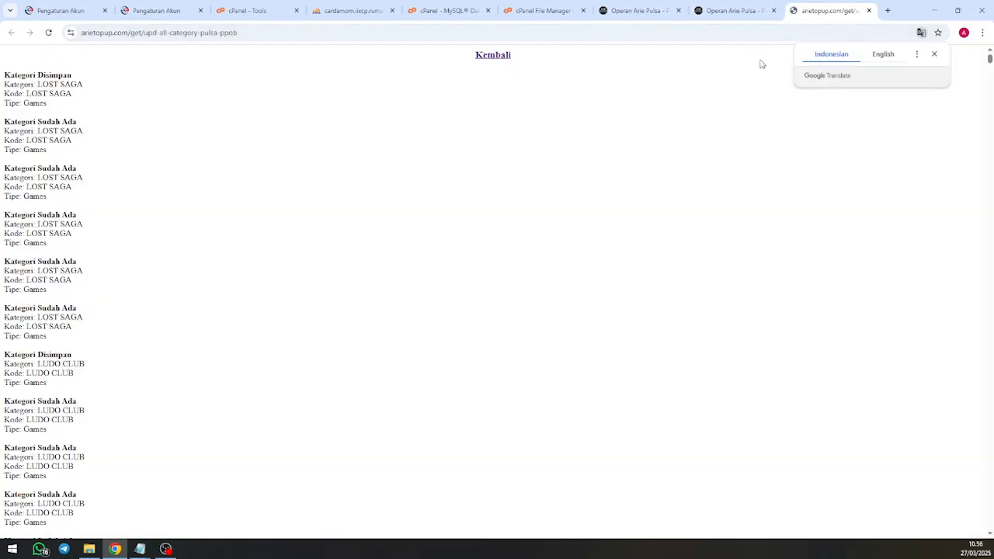
{"action": "scroll", "coordinate": [470, 216], "scroll_direction": "down", "scroll_amount": 4}
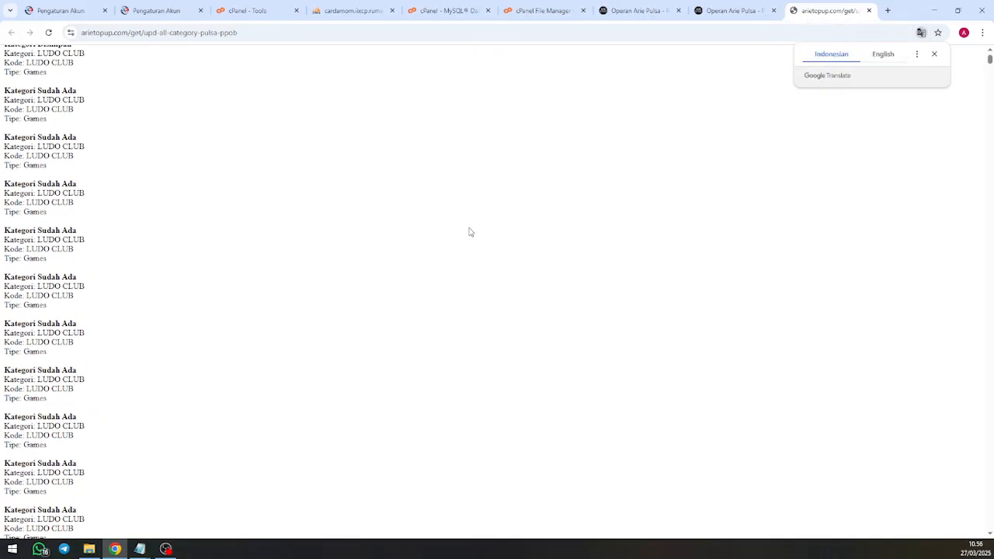
{"action": "scroll", "coordinate": [761, 233], "scroll_direction": "up", "scroll_amount": 3}
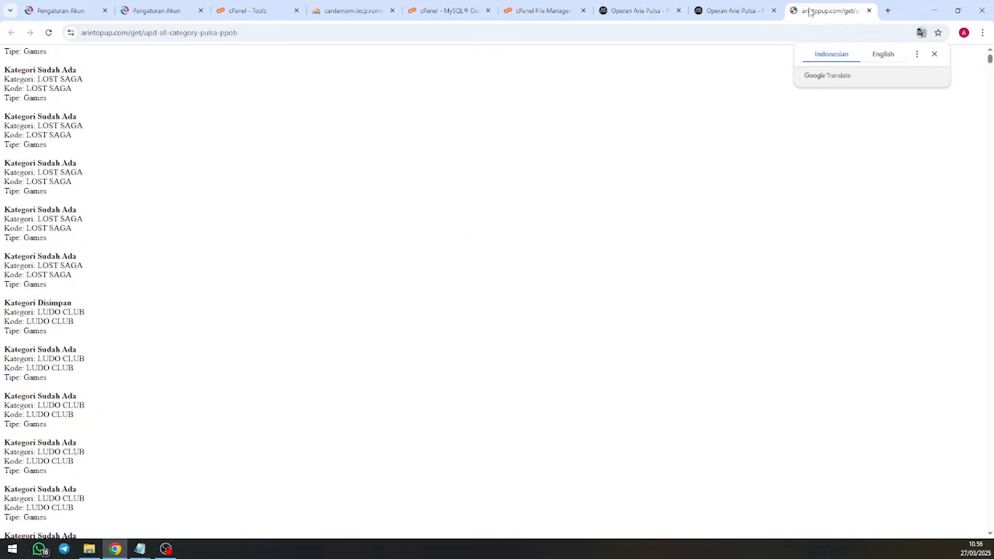
{"action": "left_click", "coordinate": [871, 12]}
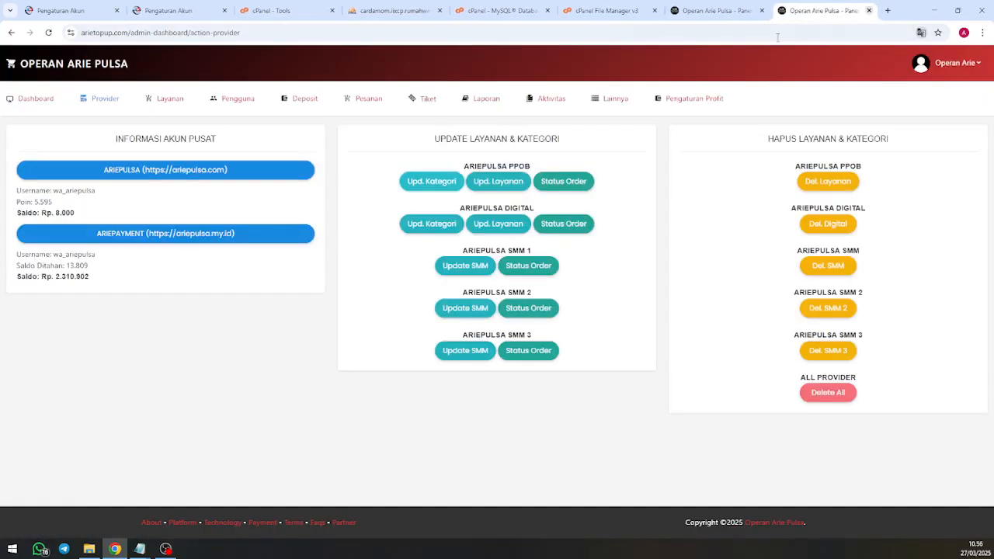
Run the PPOB service update in a new tab and check the saved products.
{"action": "right_click", "coordinate": [501, 191]}
{"action": "left_click", "coordinate": [535, 200]}
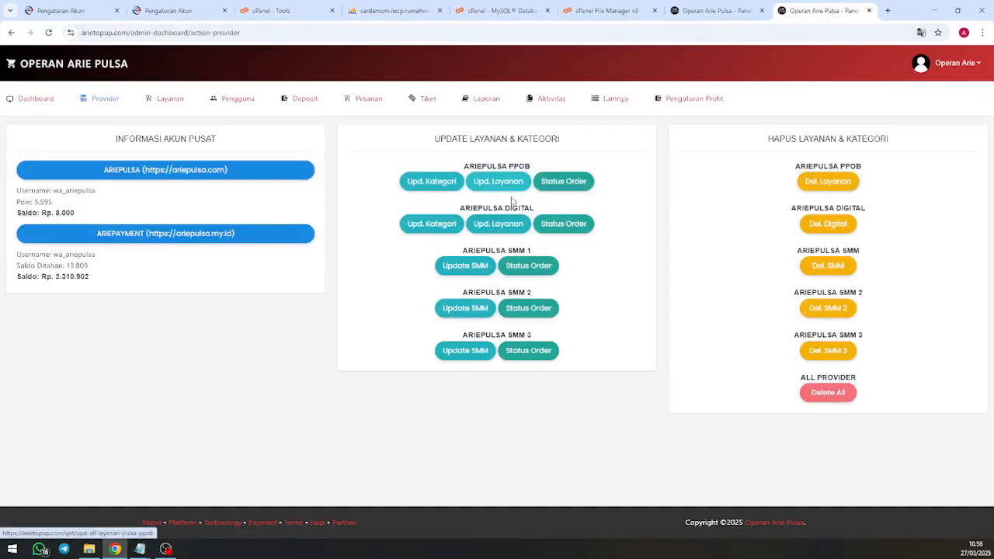
{"action": "key", "text": "ctrl+Tab"}
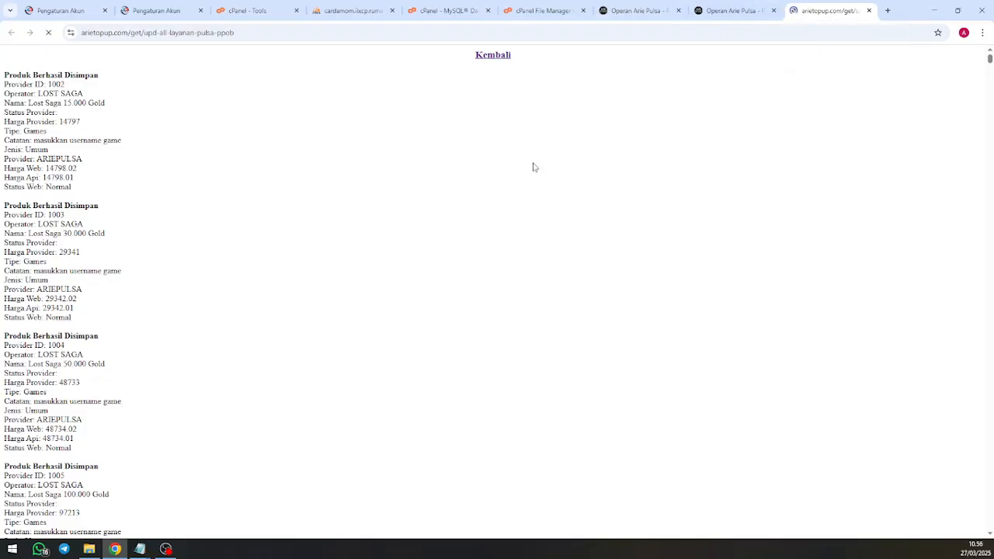
{"action": "left_click", "coordinate": [726, 13]}
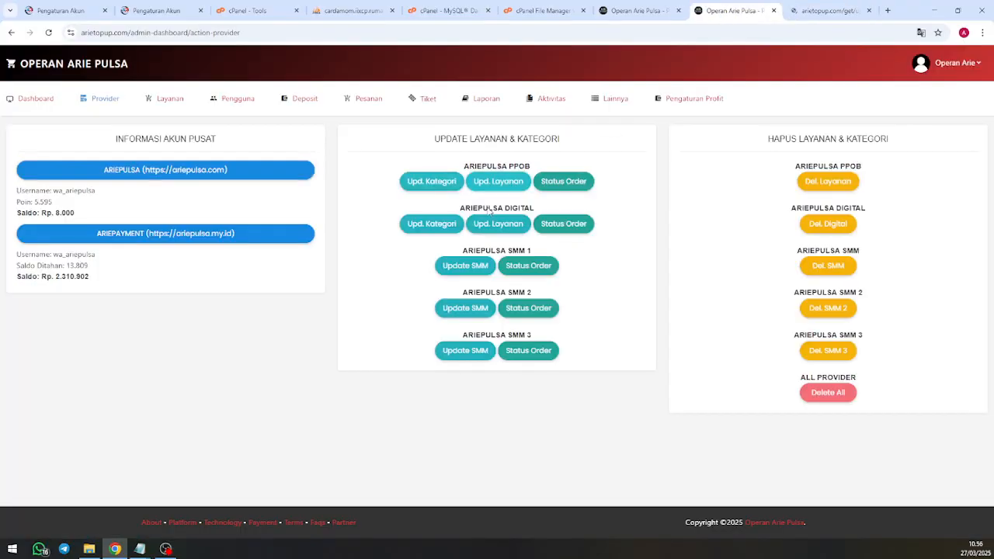
{"action": "left_click", "coordinate": [821, 13]}
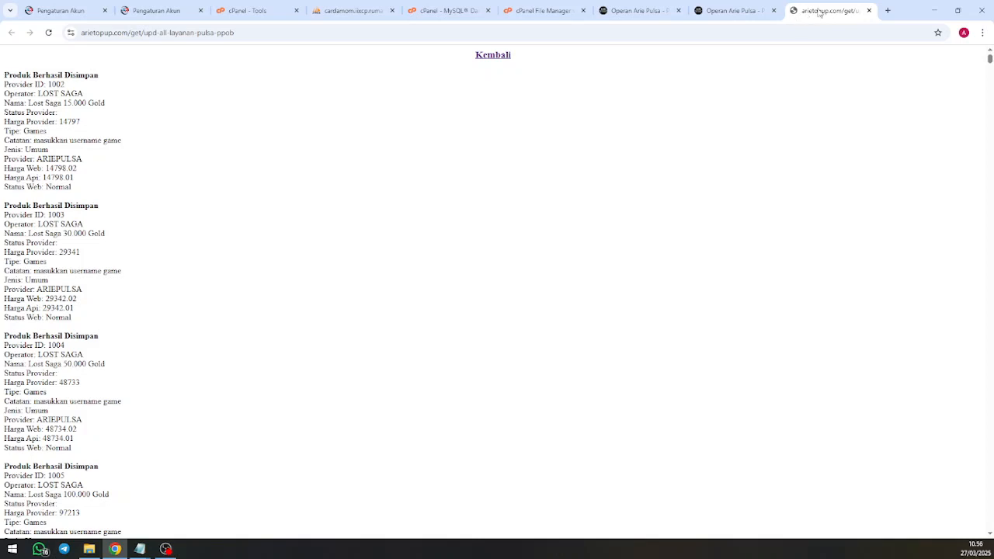
{"action": "left_click", "coordinate": [868, 11]}
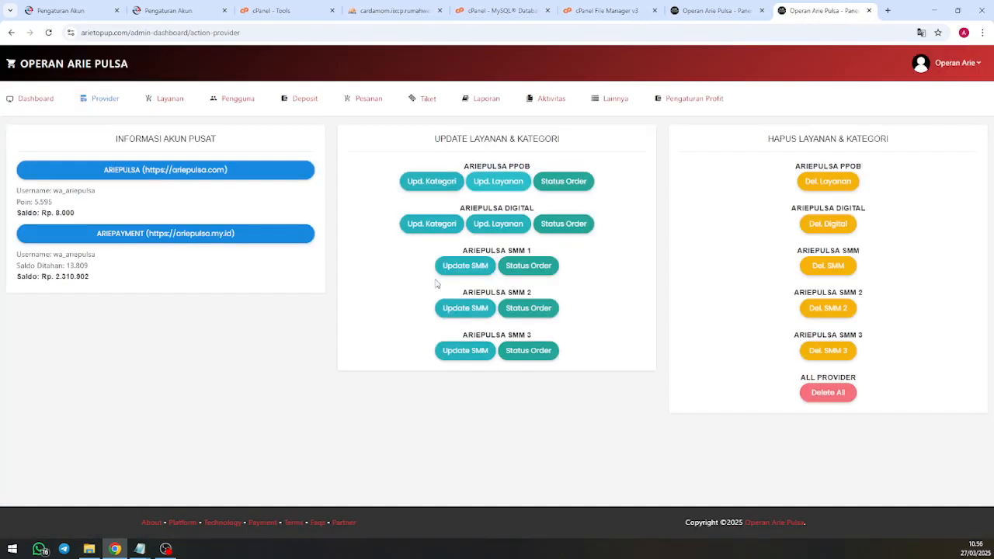
Import the digital categories and digital services, checking each results tab.
{"action": "right_click", "coordinate": [441, 225]}
{"action": "left_click", "coordinate": [477, 218]}
{"action": "key", "text": "ctrl+Tab"}
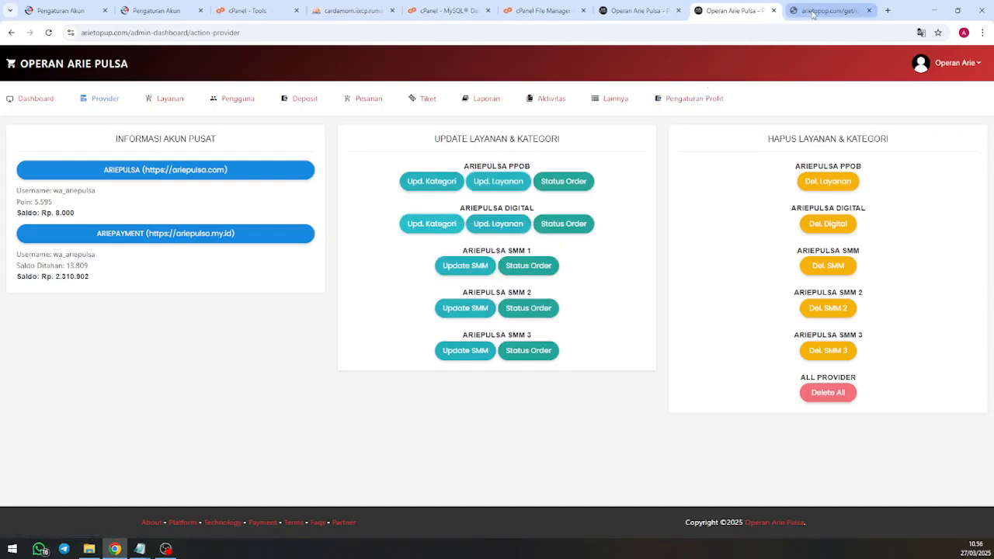
{"action": "left_click", "coordinate": [869, 11]}
{"action": "right_click", "coordinate": [492, 229]}
{"action": "left_click", "coordinate": [509, 238]}
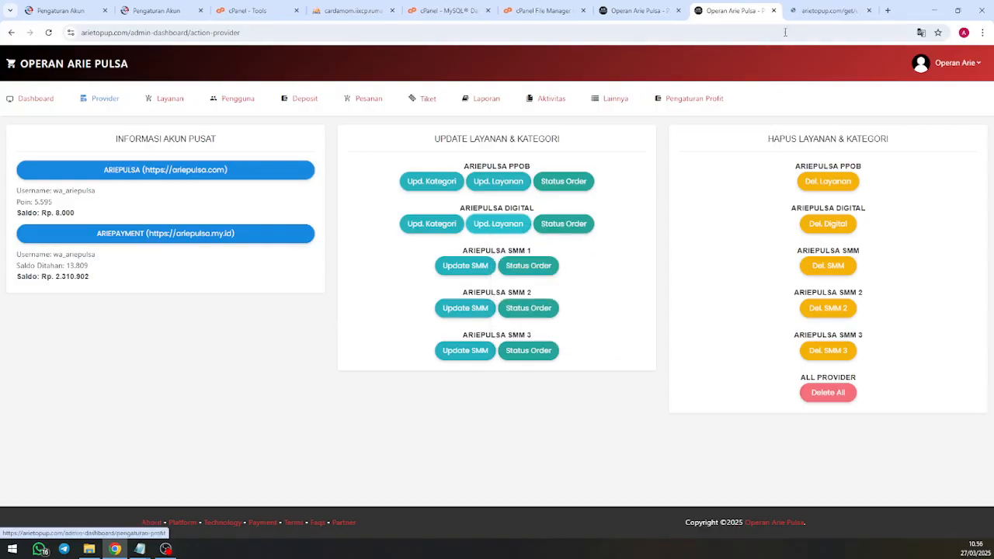
{"action": "key", "text": "ctrl+Tab"}
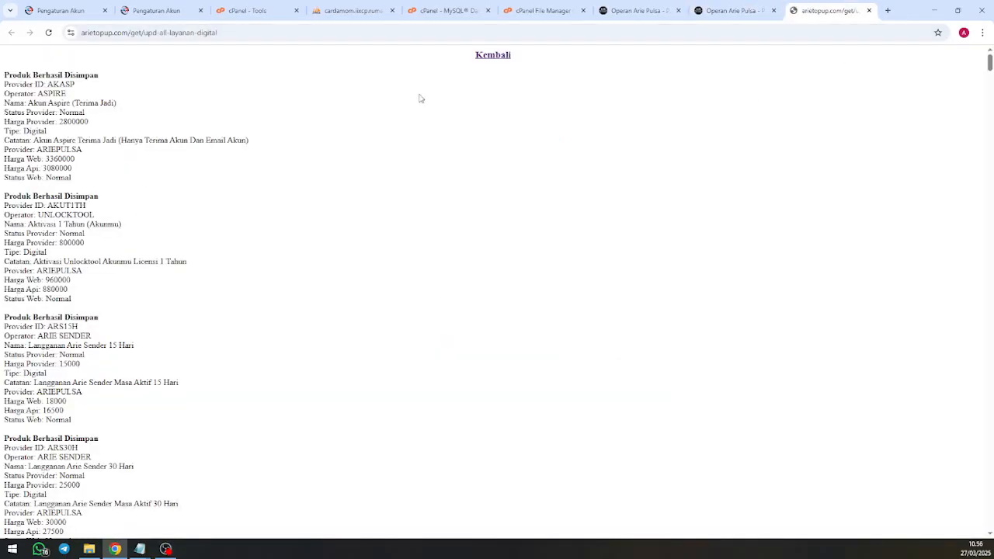
{"action": "left_click", "coordinate": [869, 11]}
Import the SMM 1 service list and review the imported services.
{"action": "right_click", "coordinate": [457, 277]}
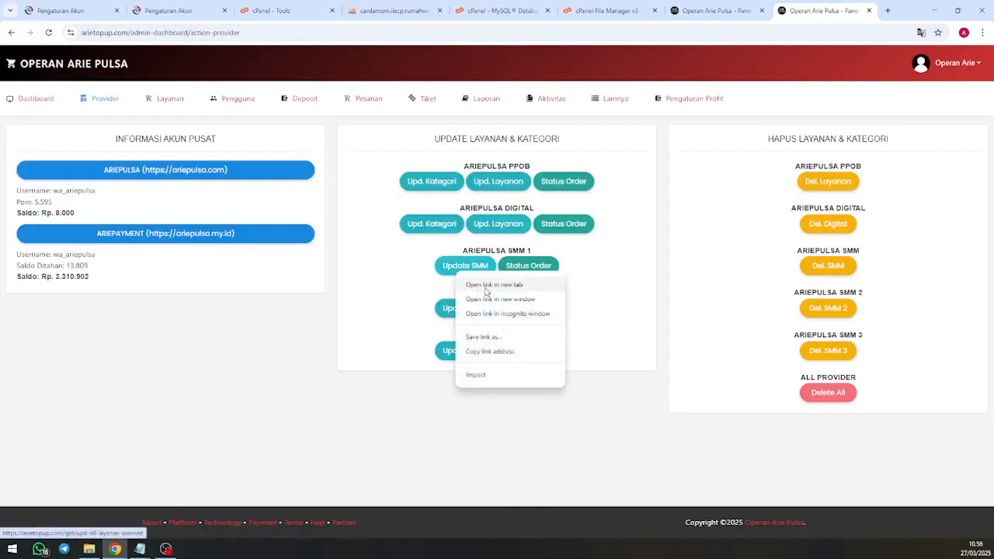
{"action": "left_click", "coordinate": [488, 284]}
{"action": "key", "text": "ctrl+Tab"}
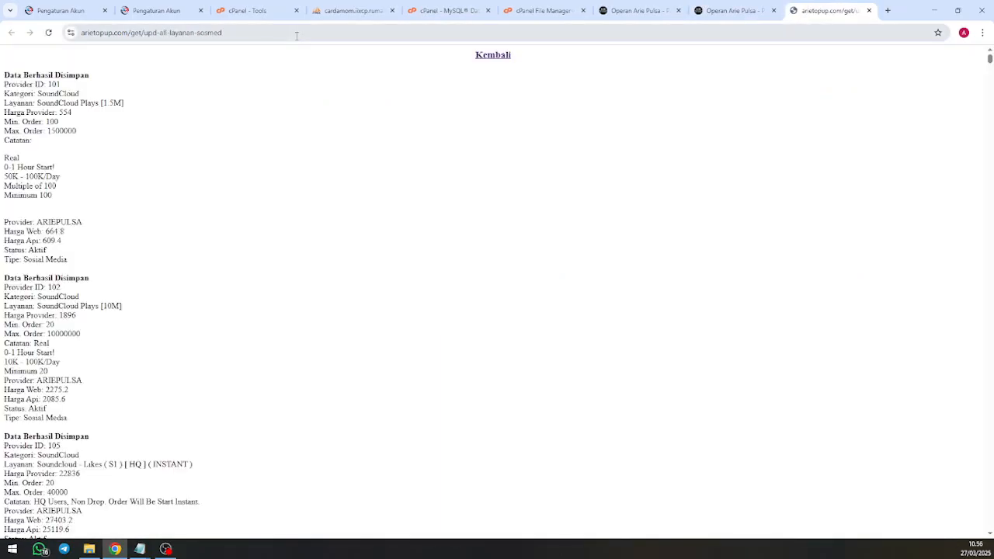
{"action": "scroll", "coordinate": [310, 226], "scroll_direction": "down", "scroll_amount": 15}
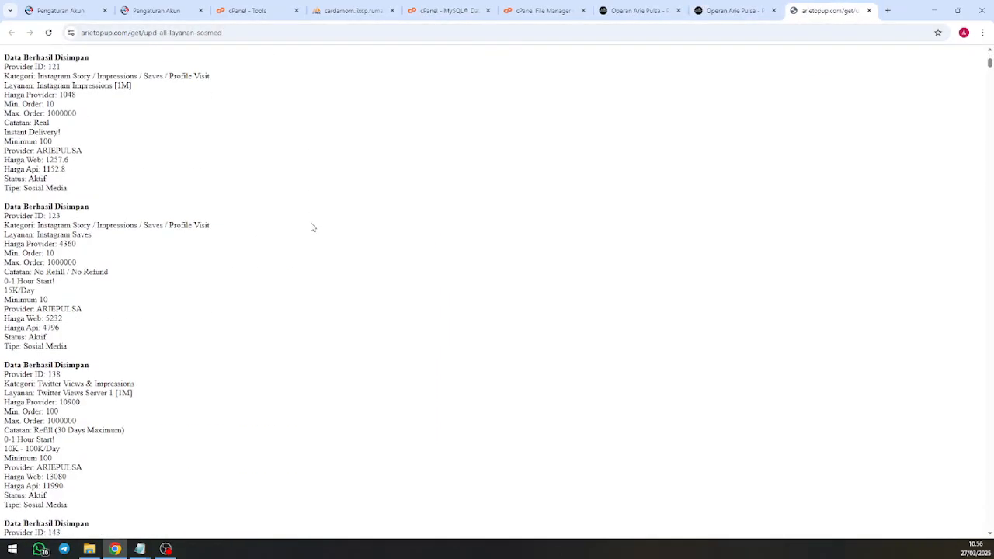
{"action": "scroll", "coordinate": [310, 226], "scroll_direction": "down", "scroll_amount": 1}
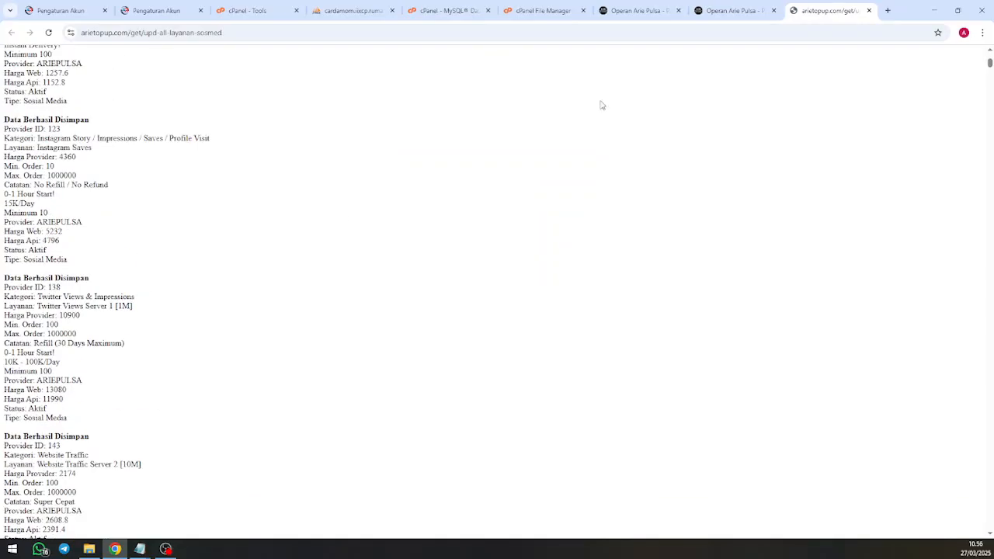
{"action": "left_click", "coordinate": [869, 11]}
Import the SMM 2 and SMM 3 service lists.
{"action": "right_click", "coordinate": [465, 309]}
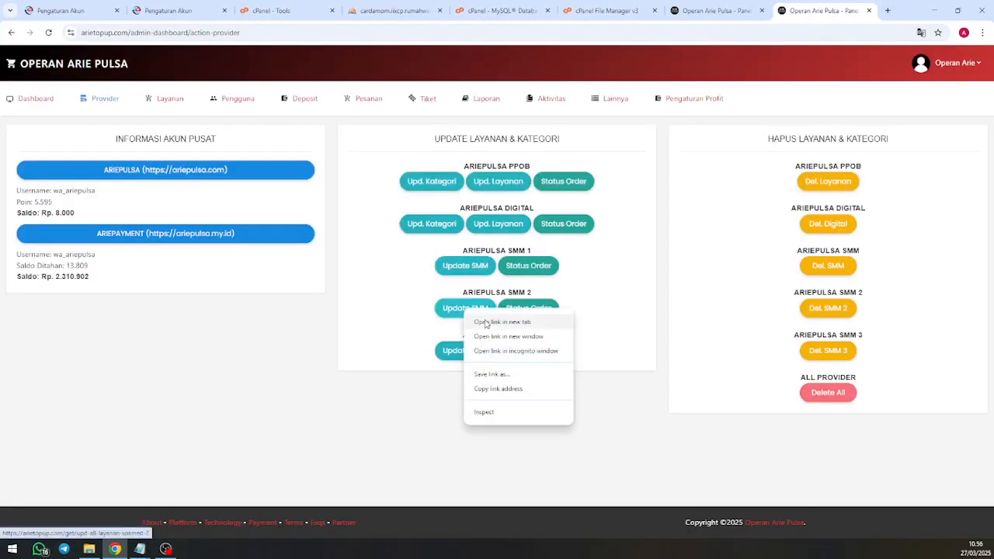
{"action": "left_click", "coordinate": [485, 323]}
{"action": "left_click", "coordinate": [822, 7]}
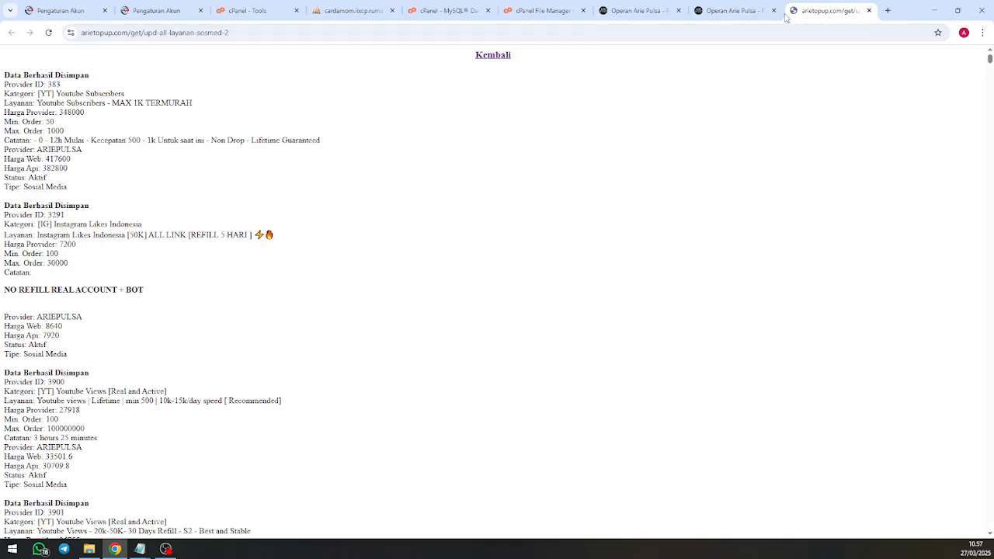
{"action": "left_click", "coordinate": [869, 10]}
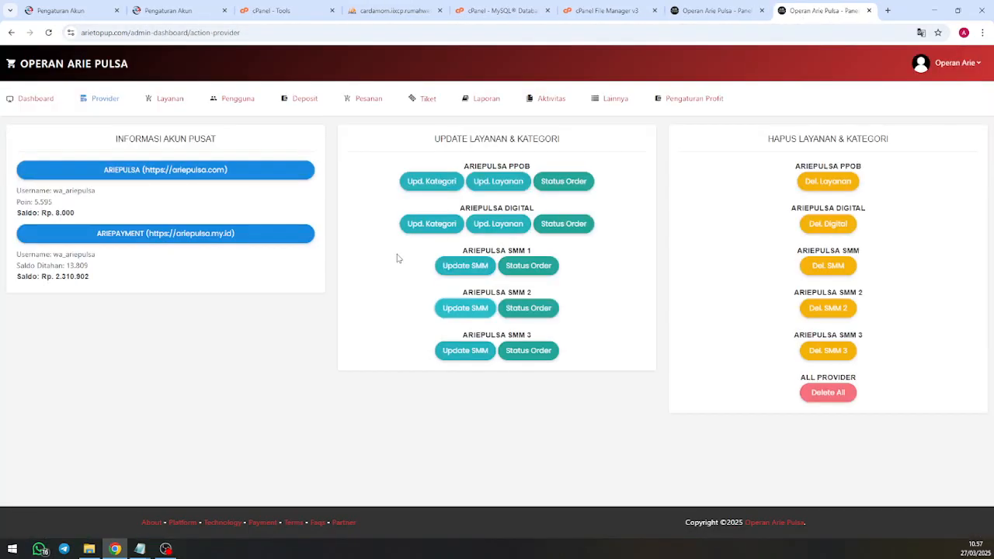
{"action": "right_click", "coordinate": [473, 354]}
{"action": "left_click", "coordinate": [494, 368]}
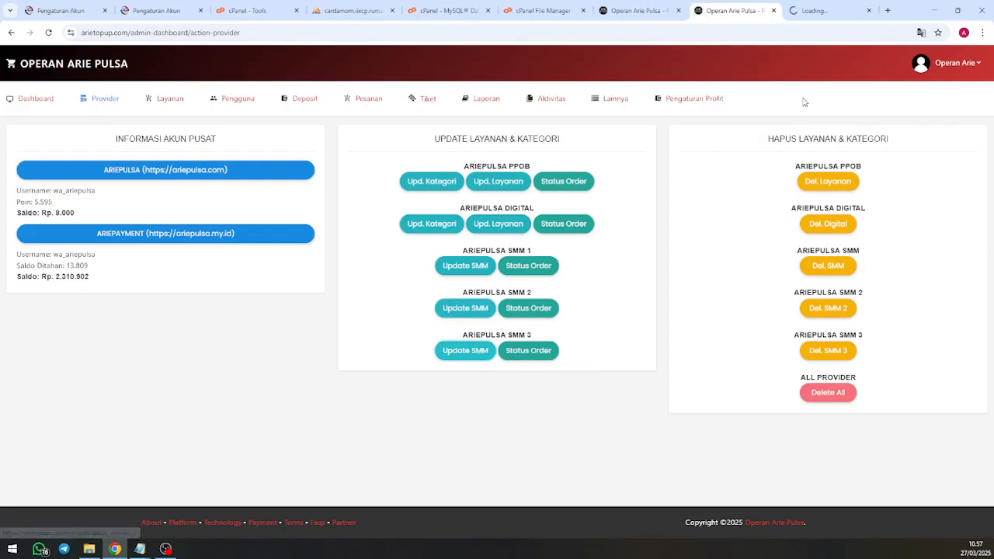
{"action": "left_click", "coordinate": [819, 6]}
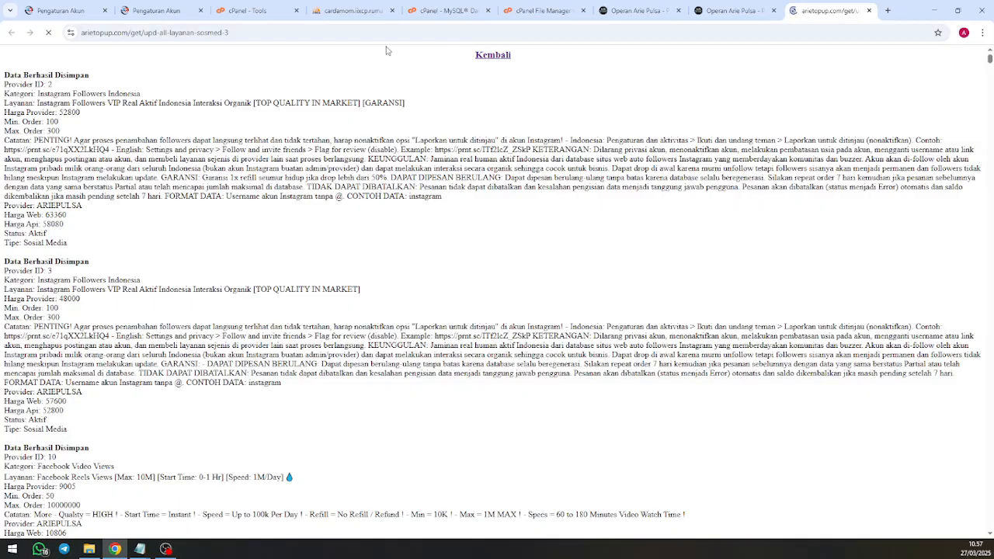
Return to the cPanel Tools tab and scroll down to the Software and Advanced sections.
{"action": "left_click", "coordinate": [262, 15]}
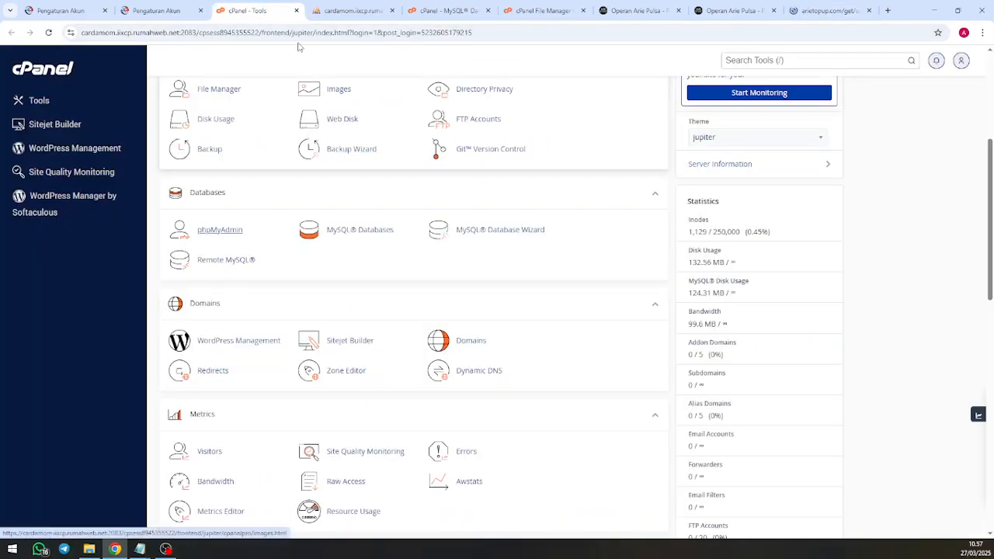
{"action": "scroll", "coordinate": [279, 153], "scroll_direction": "up", "scroll_amount": 4}
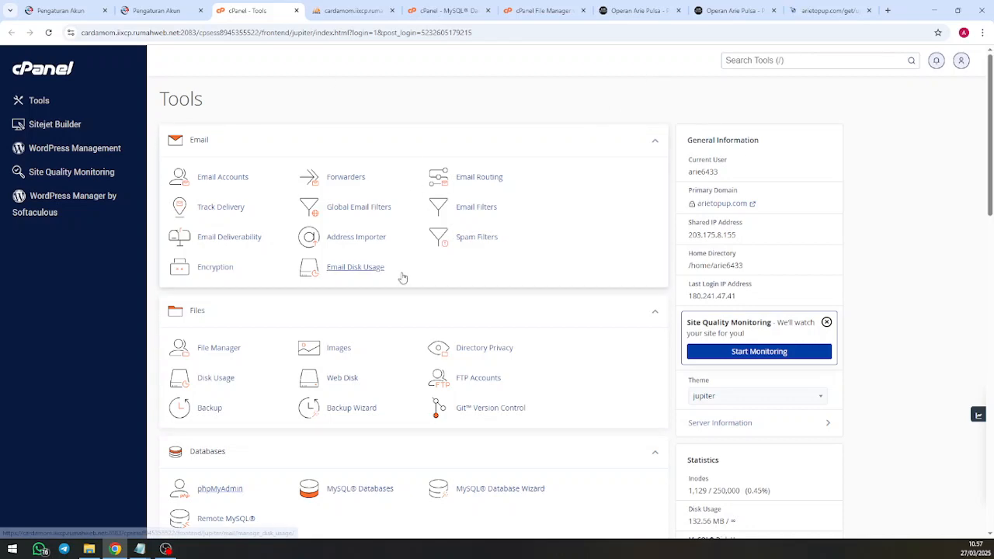
{"action": "scroll", "coordinate": [466, 271], "scroll_direction": "down", "scroll_amount": 5}
{"action": "scroll", "coordinate": [519, 211], "scroll_direction": "down", "scroll_amount": 5}
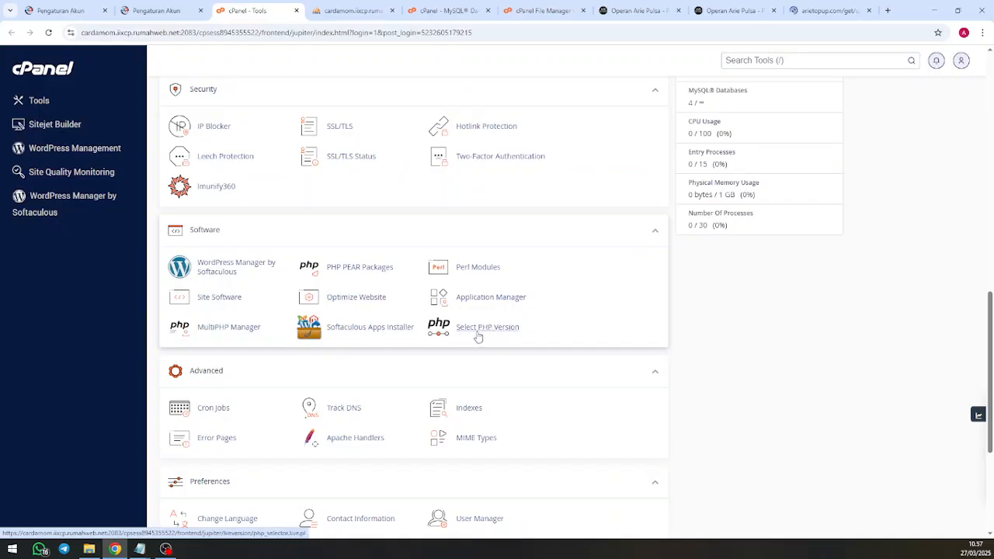
Open Select PHP Version in a new tab and confirm the Current PHP version stays 7.4.
{"action": "right_click", "coordinate": [478, 336]}
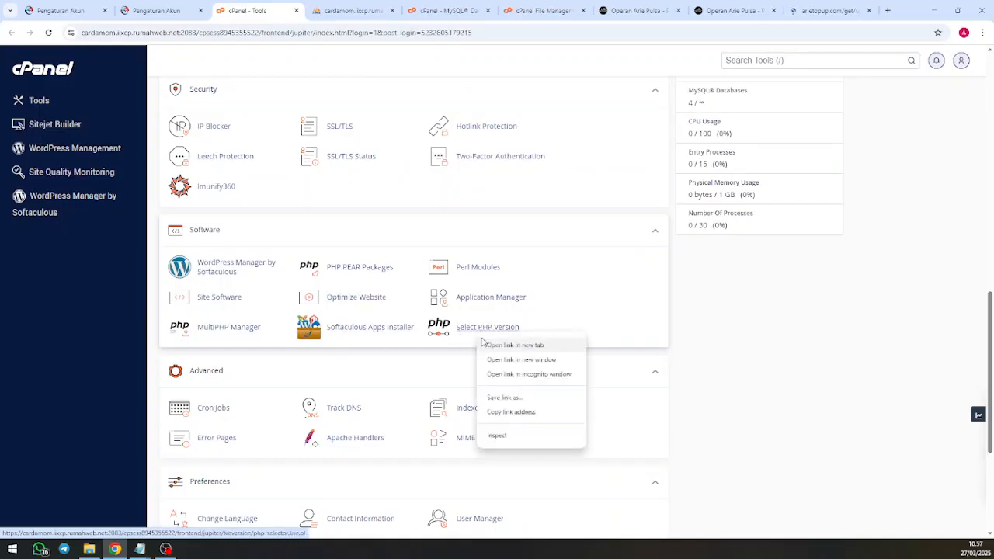
{"action": "left_click", "coordinate": [504, 344]}
{"action": "left_click", "coordinate": [305, 8]}
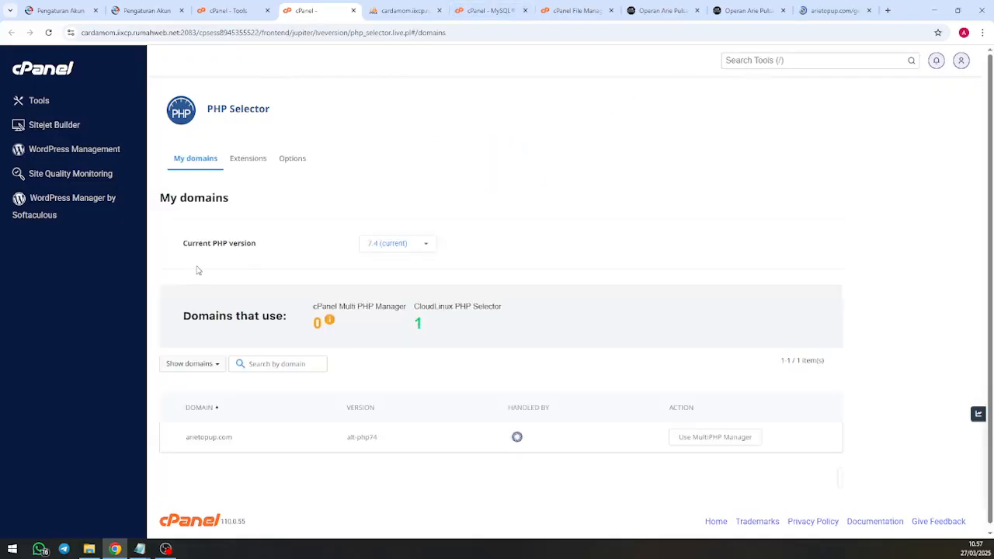
{"action": "scroll", "coordinate": [188, 230], "scroll_direction": "down", "scroll_amount": 1}
{"action": "left_click_drag", "start_coordinate": [179, 244], "coordinate": [275, 244]}
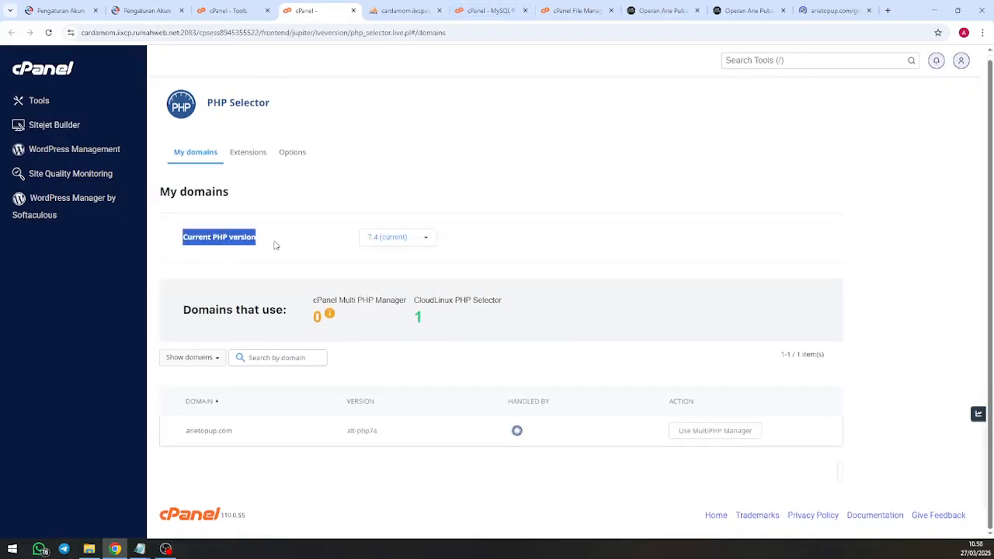
{"action": "left_click", "coordinate": [395, 244]}
{"action": "scroll", "coordinate": [430, 304], "scroll_direction": "down", "scroll_amount": 1}
{"action": "scroll", "coordinate": [429, 305], "scroll_direction": "down", "scroll_amount": 2}
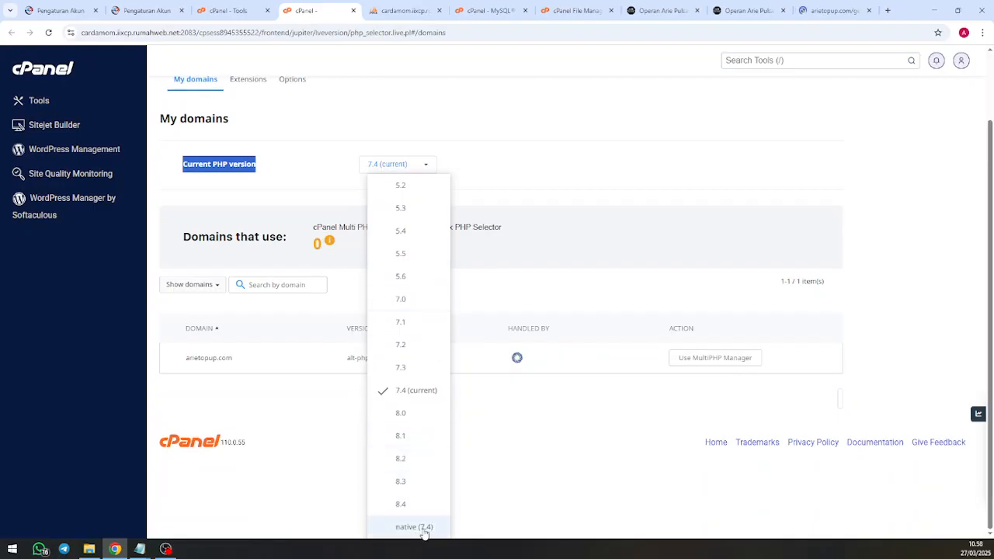
{"action": "left_click", "coordinate": [410, 390]}
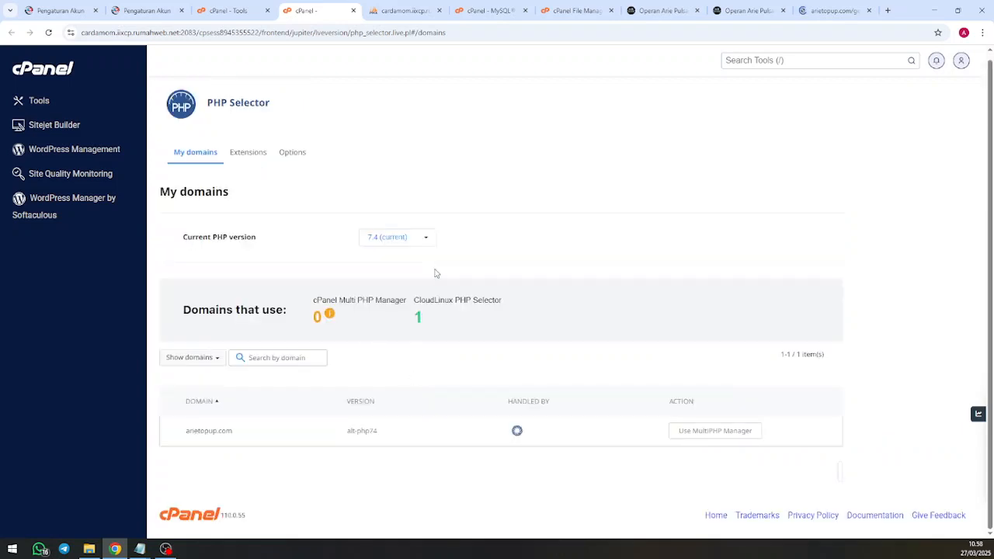
{"action": "left_click", "coordinate": [426, 241]}
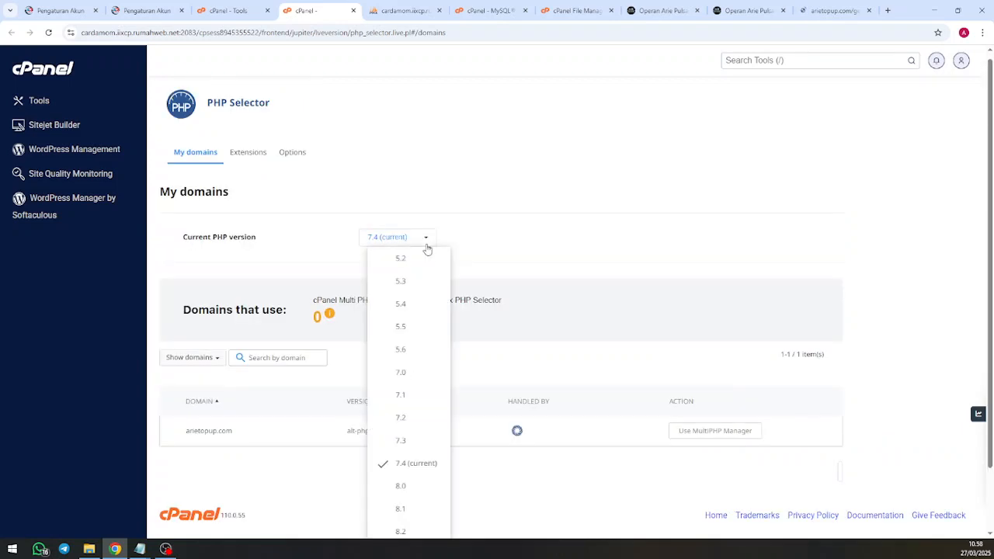
{"action": "scroll", "coordinate": [425, 450], "scroll_direction": "down", "scroll_amount": 1}
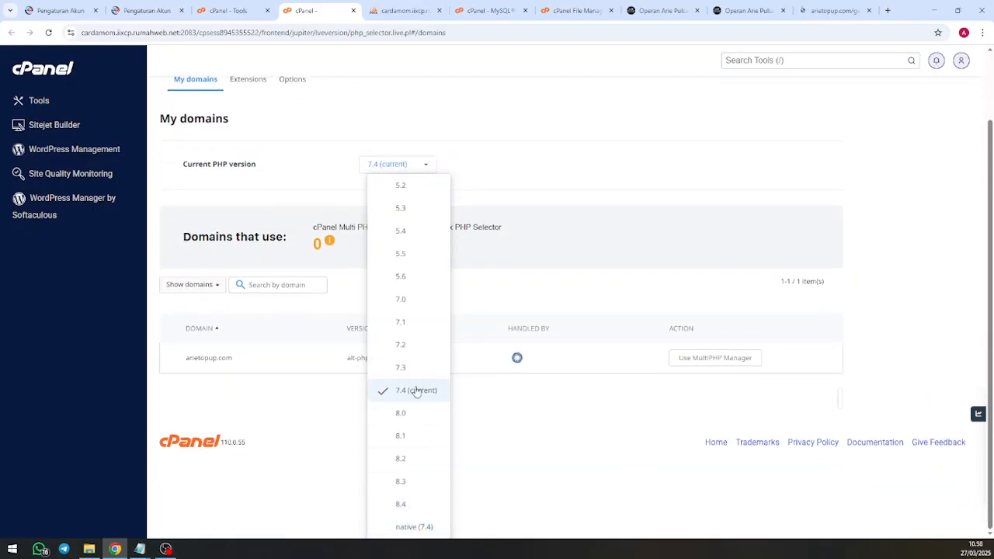
{"action": "left_click", "coordinate": [510, 154]}
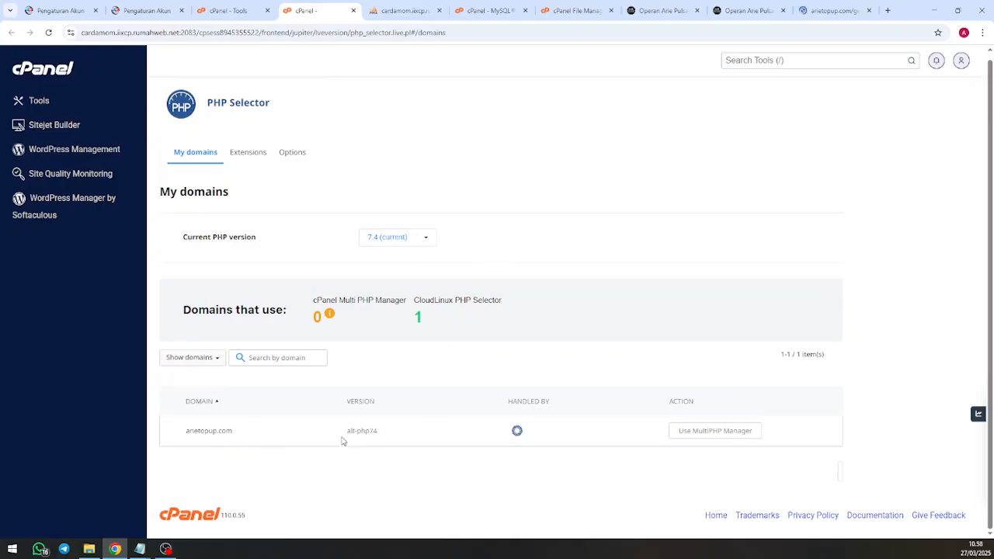
Check that the domain's row shows alt-php74, then return to the cPanel tools overview.
{"action": "left_click_drag", "start_coordinate": [341, 439], "coordinate": [421, 439]}
{"action": "left_click", "coordinate": [381, 438]}
{"action": "left_click", "coordinate": [422, 439]}
{"action": "left_click_drag", "start_coordinate": [341, 438], "coordinate": [834, 438]}
{"action": "left_click", "coordinate": [306, 244]}
{"action": "left_click", "coordinate": [59, 72]}
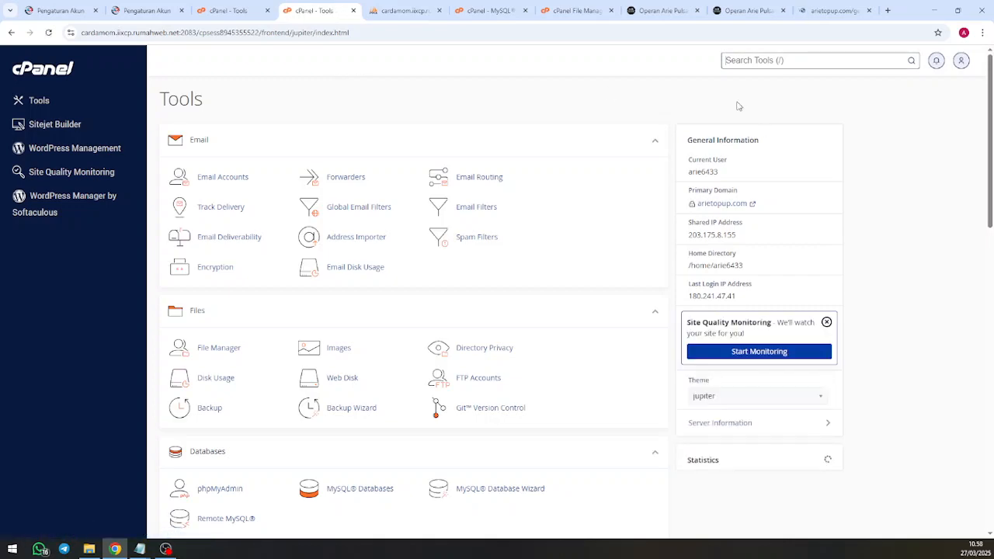
Switch to the arietopup.com upd-all-layanan-sosmed-3 tab listing the saved SMM 3 services.
{"action": "left_click", "coordinate": [829, 15]}
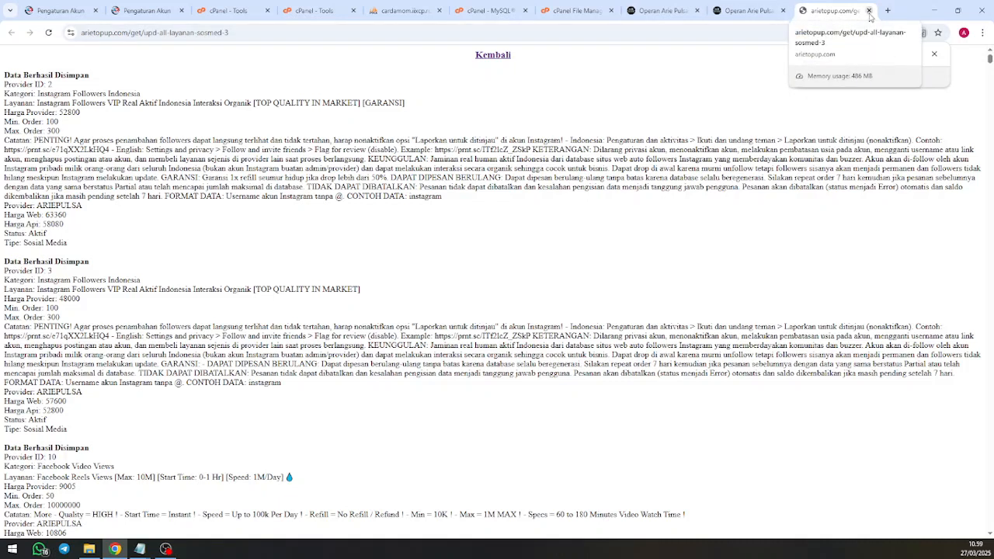
Close the extra tabs and open the Mobile Legend order page from the store dashboard.
{"action": "left_click", "coordinate": [868, 10]}
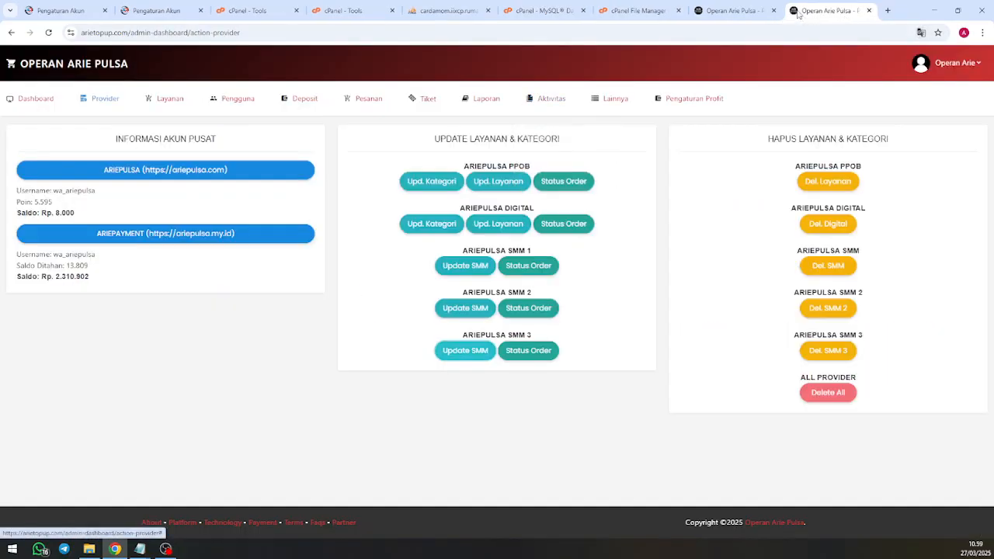
{"action": "left_click", "coordinate": [737, 10]}
{"action": "left_click", "coordinate": [828, 9]}
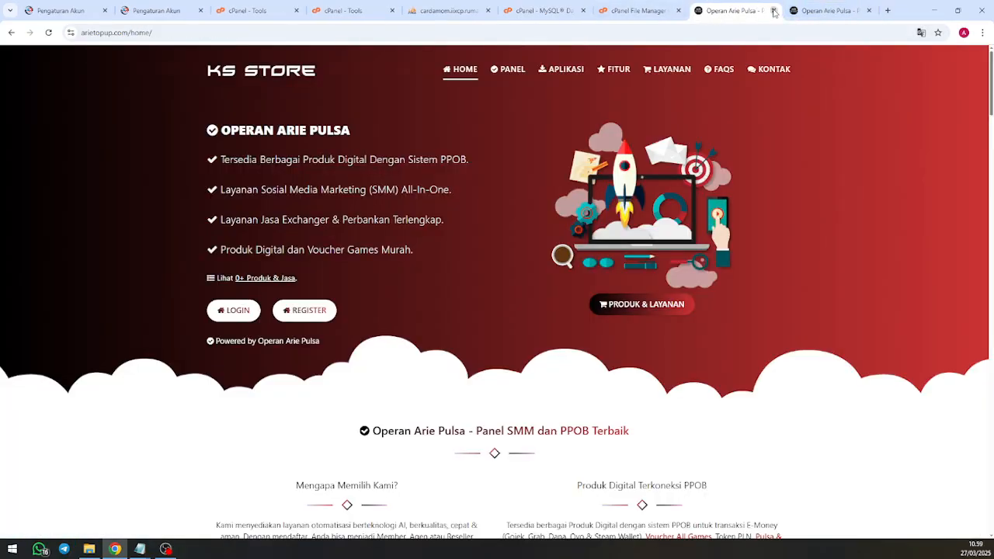
{"action": "left_click", "coordinate": [773, 10]}
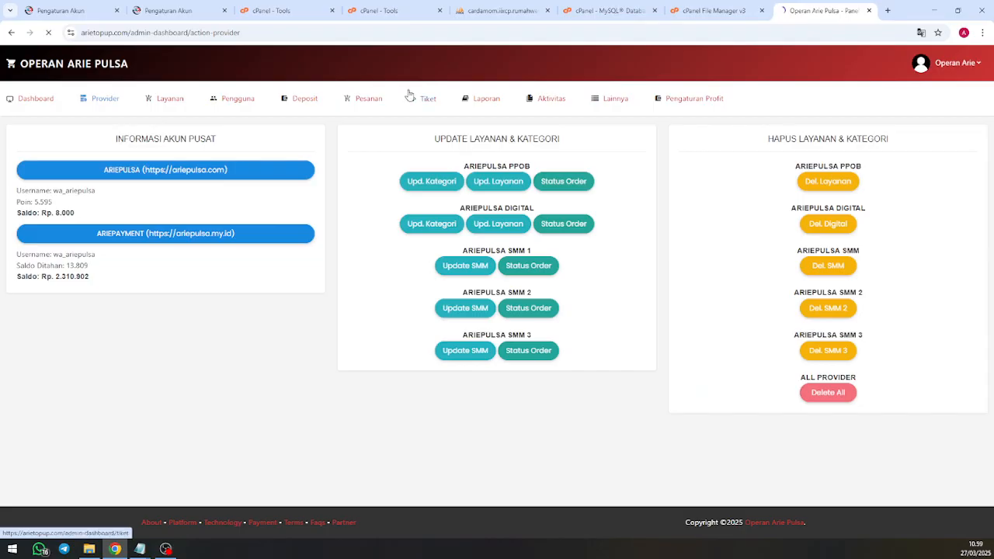
{"action": "scroll", "coordinate": [321, 279], "scroll_direction": "down", "scroll_amount": 1}
{"action": "scroll", "coordinate": [320, 279], "scroll_direction": "down", "scroll_amount": 3}
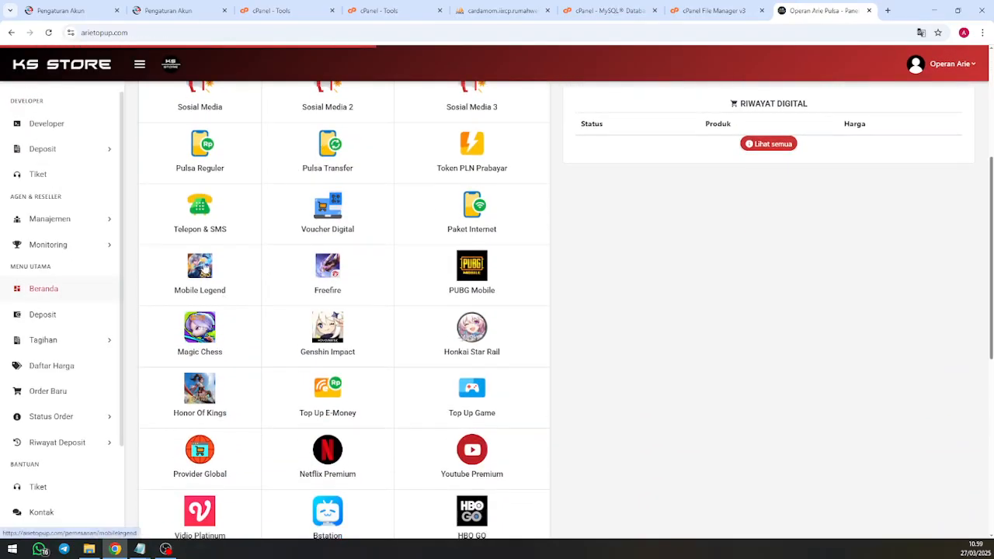
{"action": "left_click", "coordinate": [205, 267]}
Select category MOBILE LEGENDS and product 3 Diamond, priced at Rp 1160.02.
{"action": "left_click", "coordinate": [222, 159]}
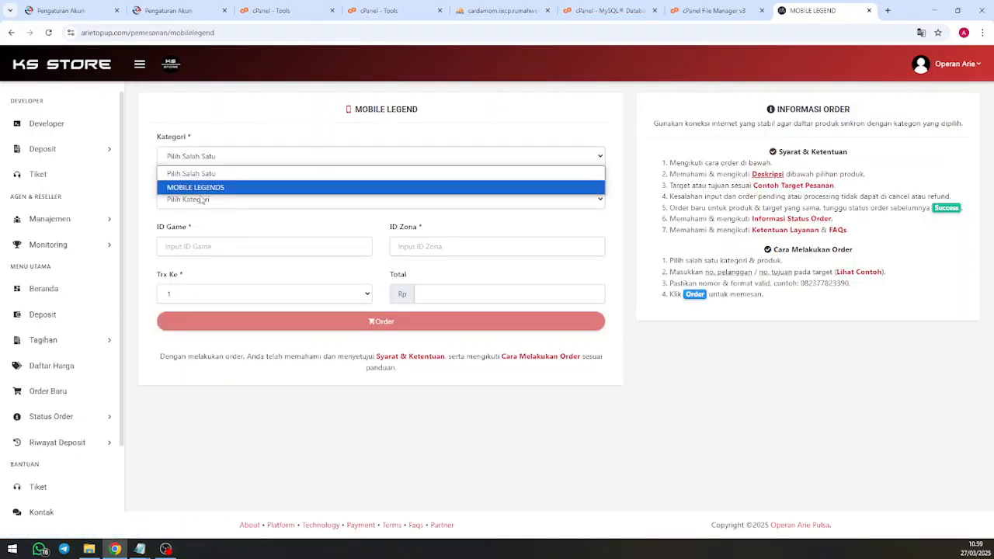
{"action": "left_click", "coordinate": [222, 195]}
{"action": "left_click", "coordinate": [217, 160]}
{"action": "left_click", "coordinate": [217, 184]}
{"action": "left_click", "coordinate": [214, 199]}
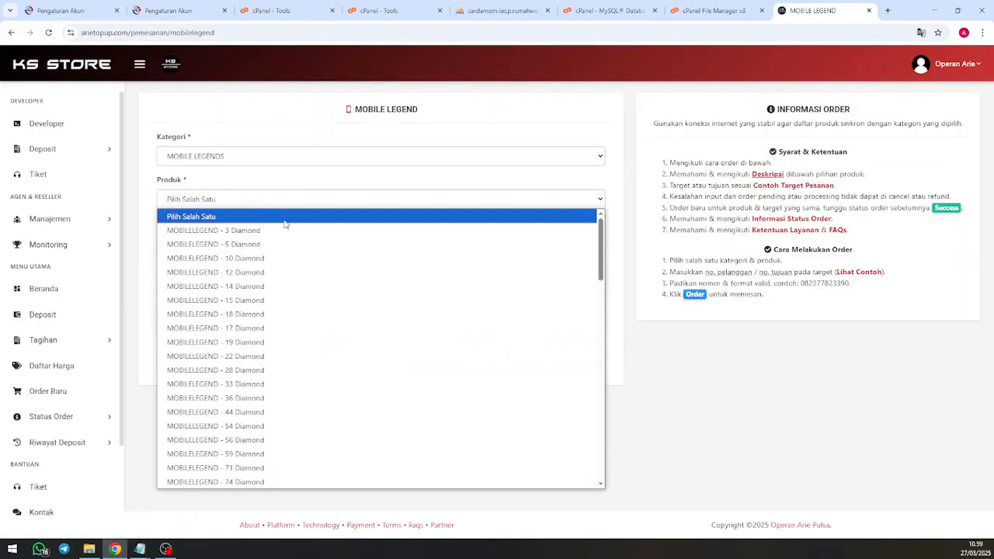
{"action": "left_click", "coordinate": [268, 230]}
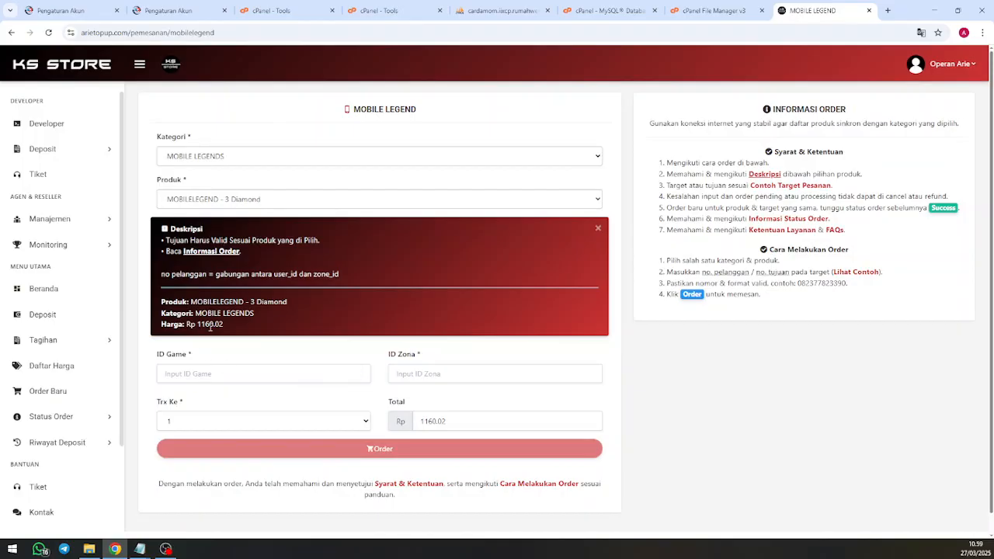
Check the account balance in the user menu, then go to the Deposit page.
{"action": "left_click", "coordinate": [951, 65]}
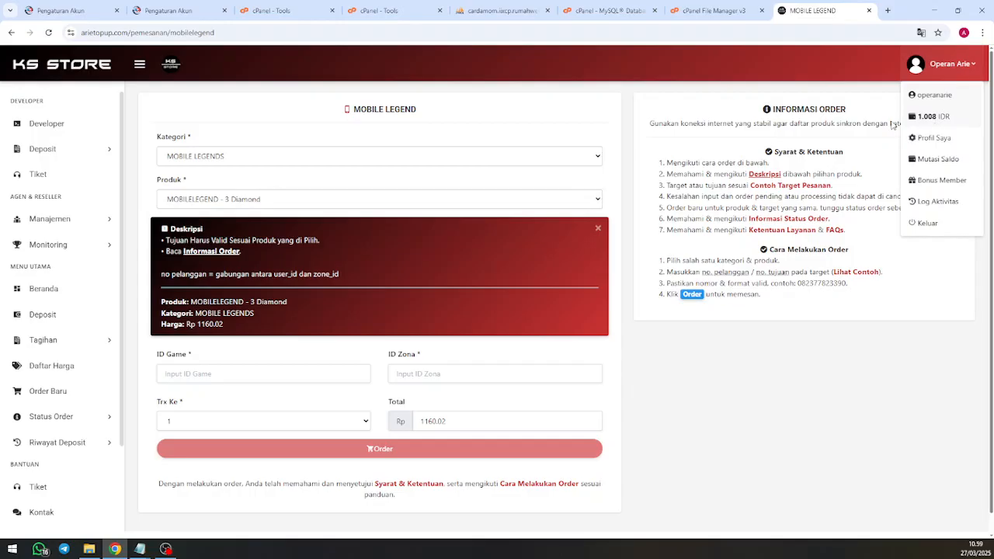
{"action": "left_click", "coordinate": [707, 86]}
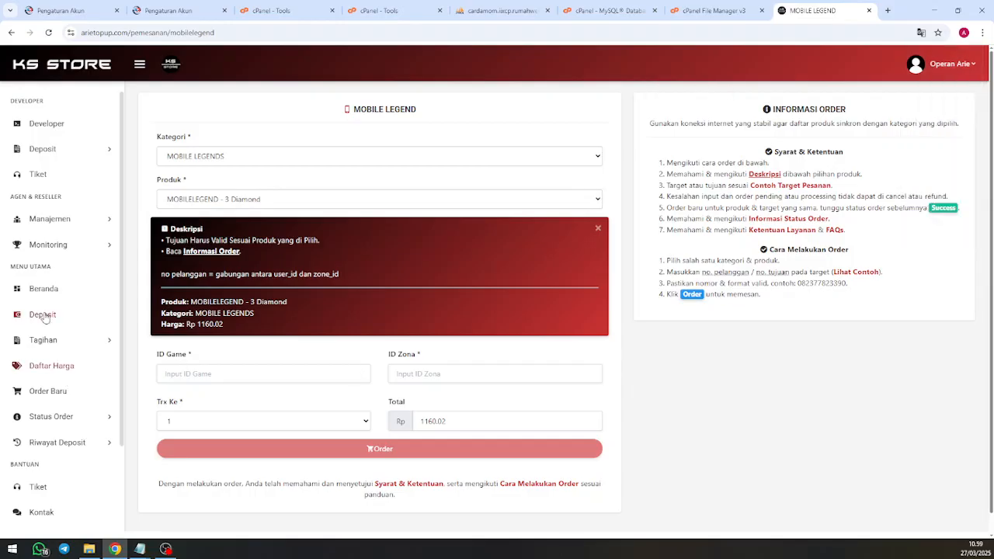
{"action": "left_click", "coordinate": [44, 315]}
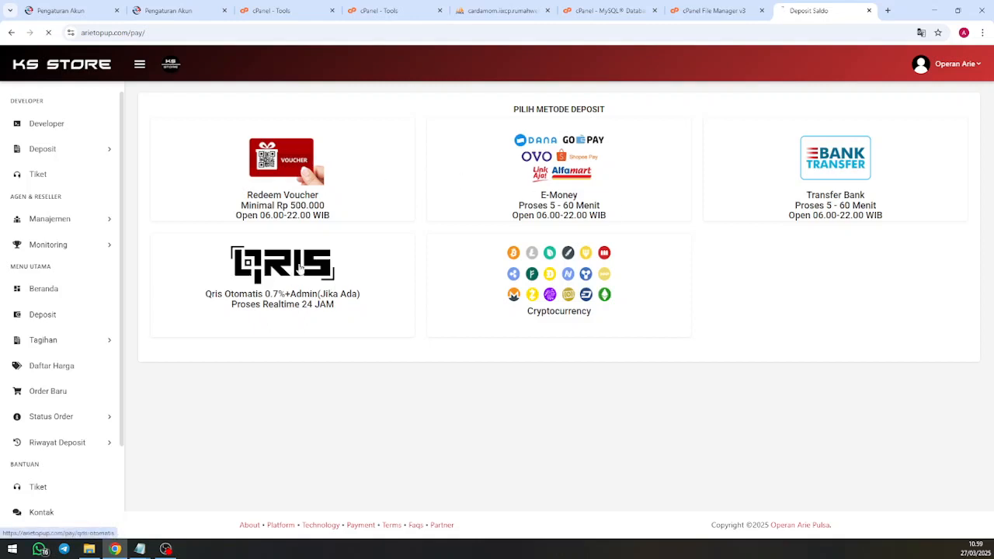
Submit a Rp 1000 QRIS OTOMATIS 24 JAM deposit, then check the balance on the home dashboard.
{"action": "left_click", "coordinate": [237, 170]}
{"action": "left_click", "coordinate": [221, 196]}
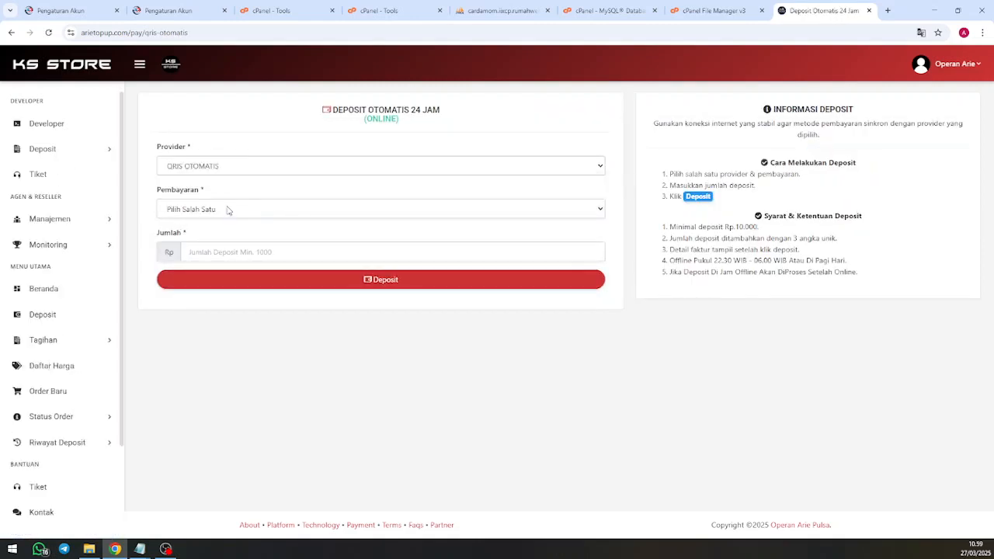
{"action": "left_click", "coordinate": [228, 210]}
{"action": "left_click", "coordinate": [229, 237]}
{"action": "type", "text": "1000"}
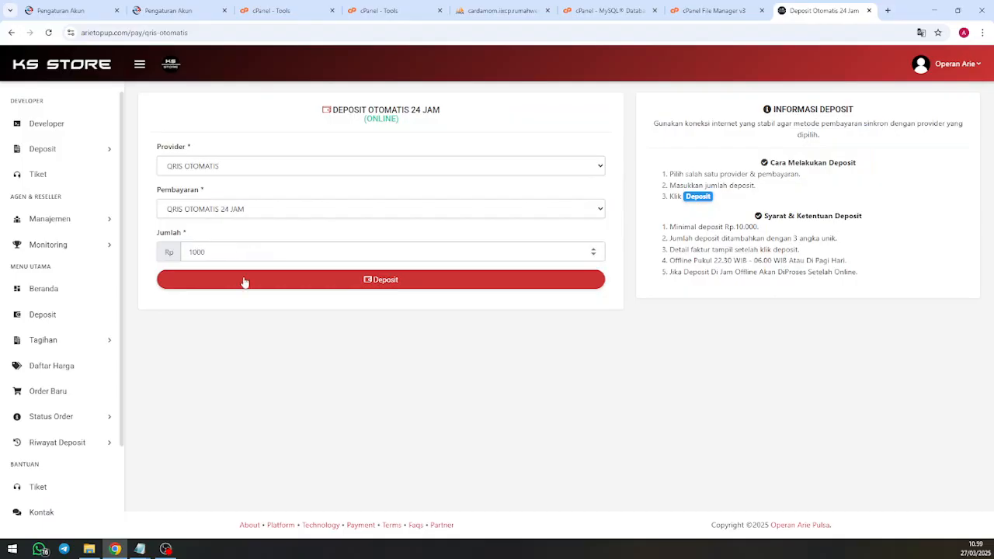
{"action": "left_click", "coordinate": [244, 281]}
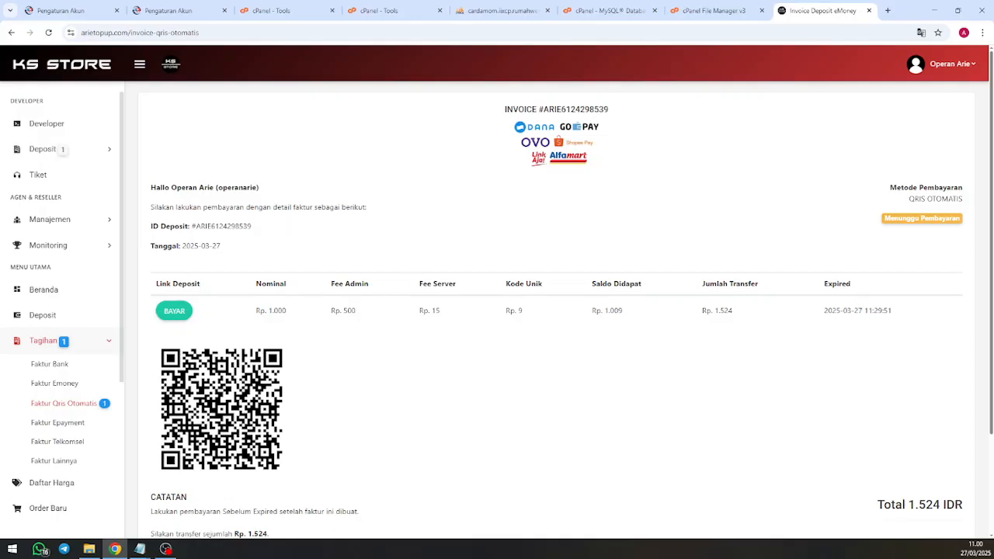
{"action": "left_click", "coordinate": [58, 62]}
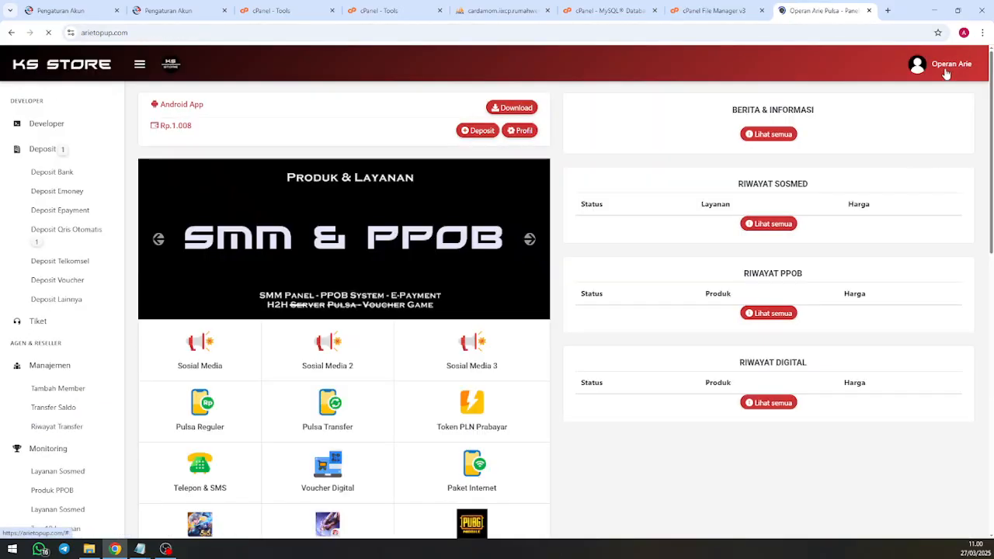
{"action": "left_click", "coordinate": [951, 69]}
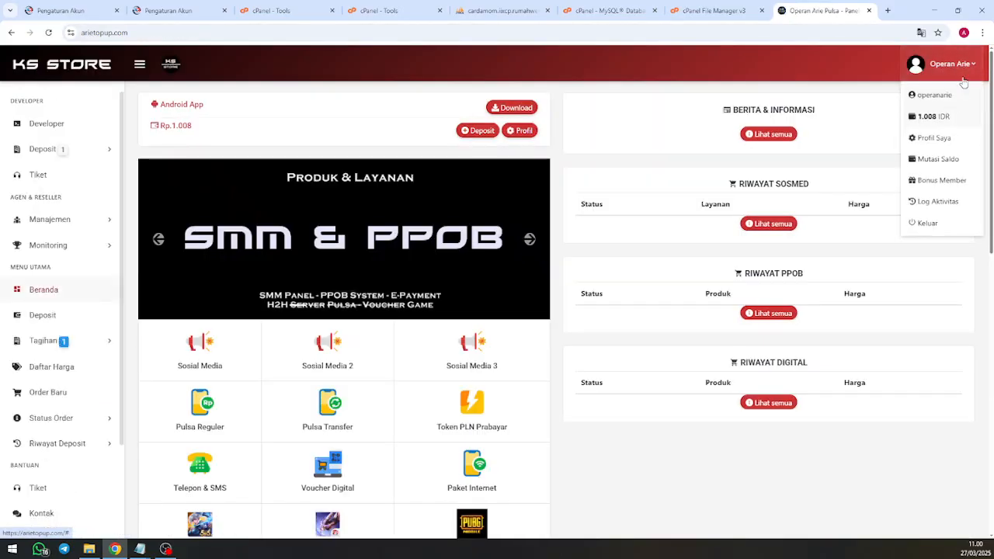
Reload the dashboard, open the Mobile Legend order page, and view the 2.017 IDR balance.
{"action": "left_click", "coordinate": [966, 67]}
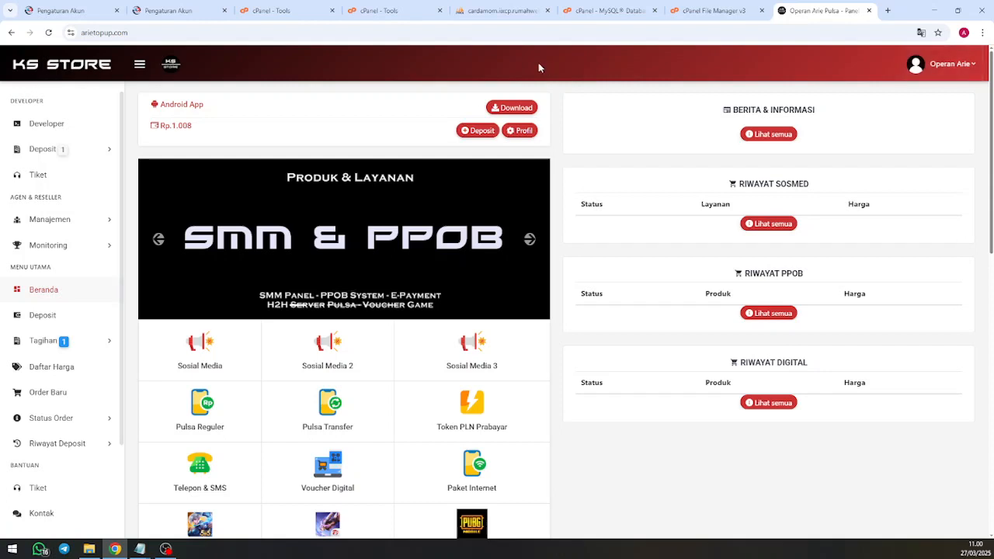
{"action": "left_click", "coordinate": [78, 53]}
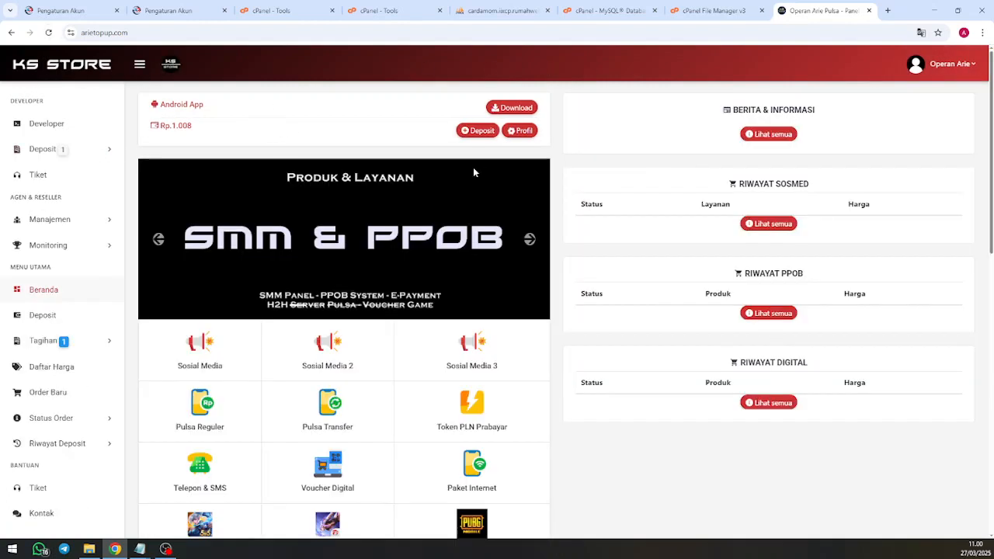
{"action": "left_click", "coordinate": [48, 33]}
{"action": "scroll", "coordinate": [208, 304], "scroll_direction": "down", "scroll_amount": 2}
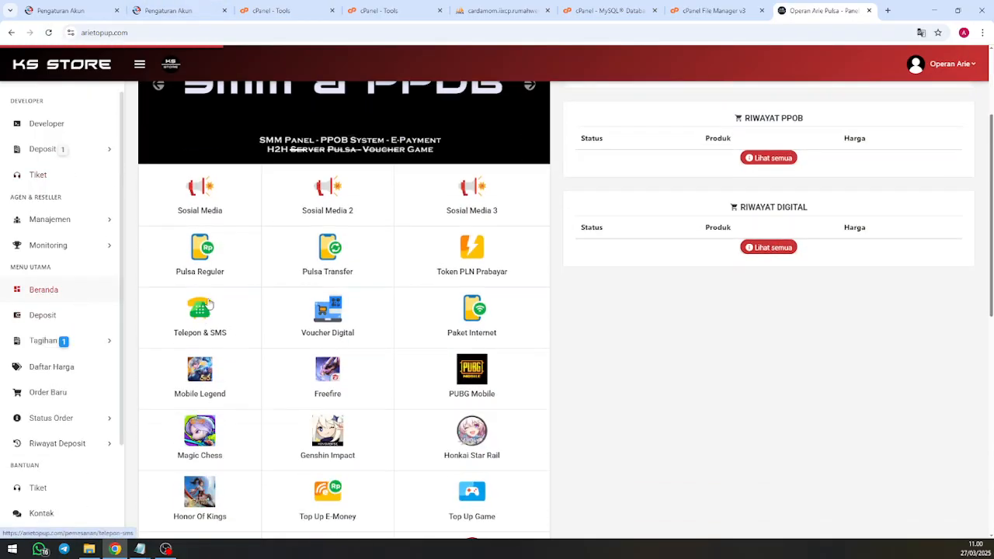
{"action": "left_click", "coordinate": [203, 376]}
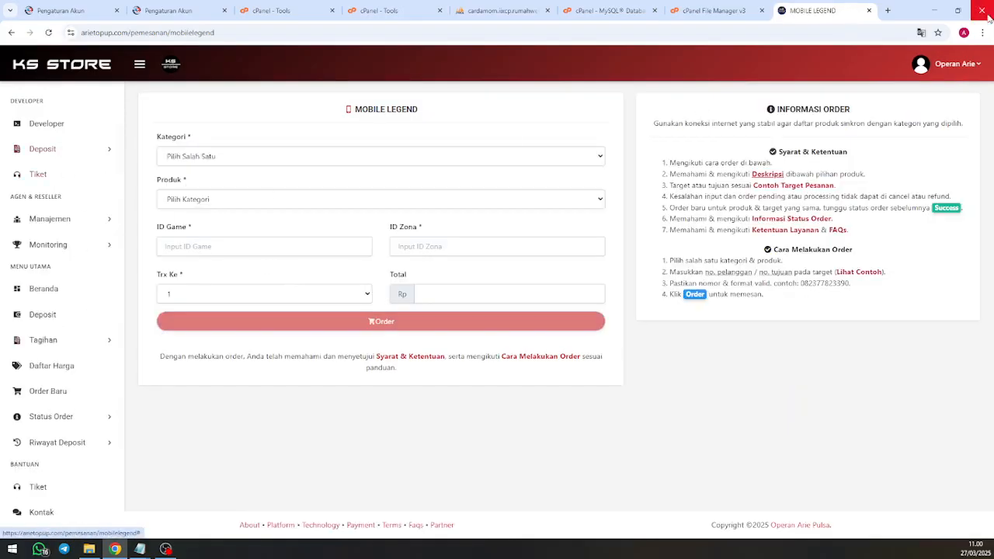
{"action": "left_click", "coordinate": [960, 64]}
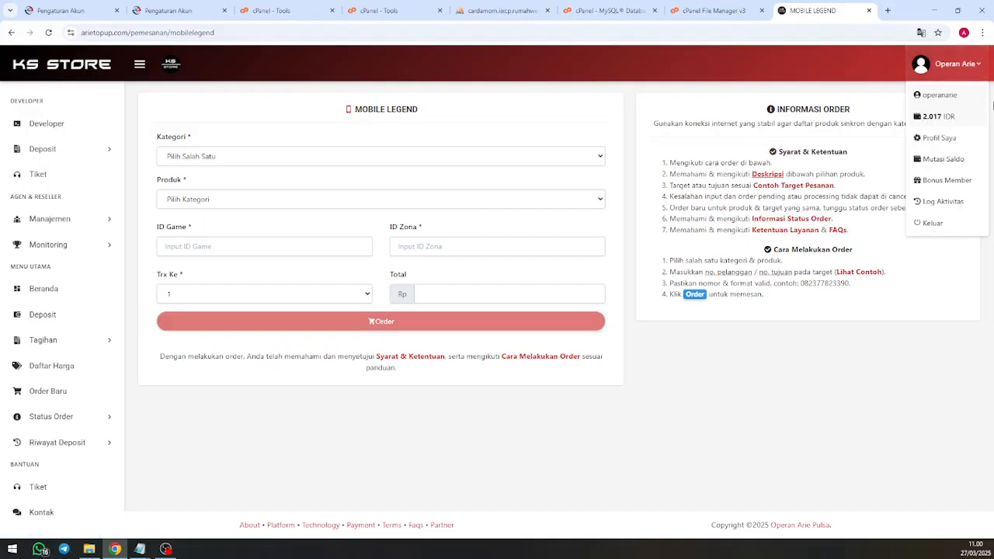
Order the MOBILE LEGENDS 3 Diamond package for the player's game ID with zone 2527.
{"action": "left_click", "coordinate": [521, 105]}
{"action": "left_click", "coordinate": [225, 156]}
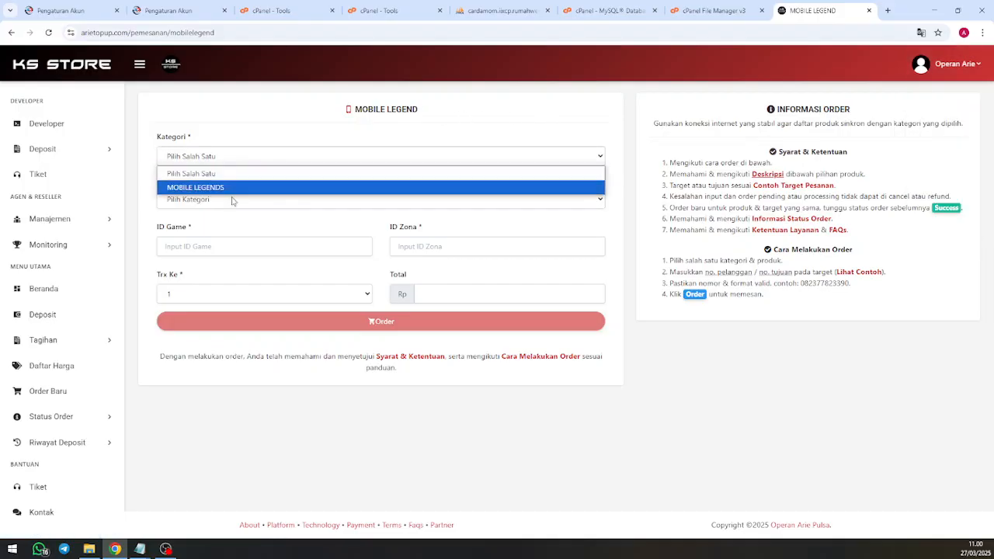
{"action": "left_click", "coordinate": [238, 189]}
{"action": "left_click", "coordinate": [230, 200]}
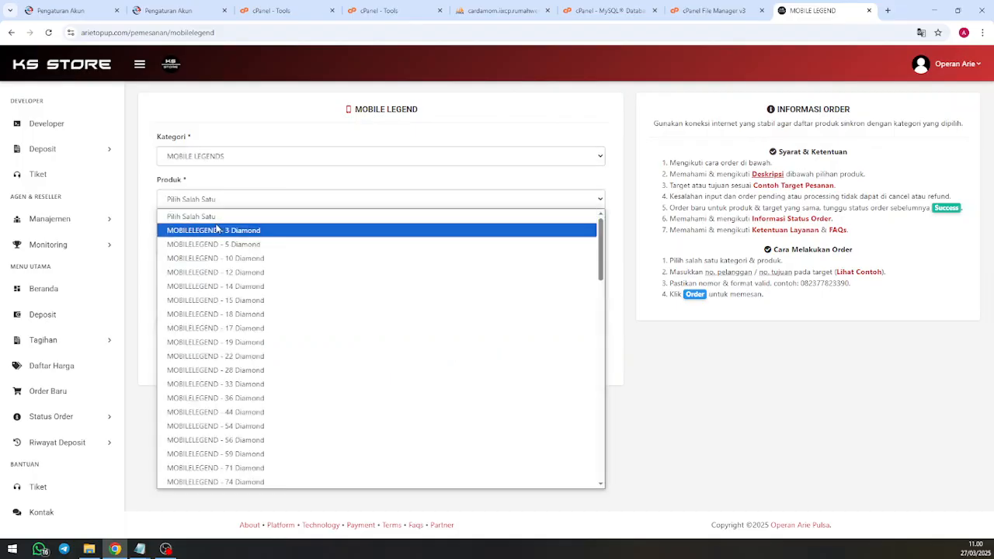
{"action": "left_click", "coordinate": [217, 230]}
{"action": "left_click", "coordinate": [210, 376]}
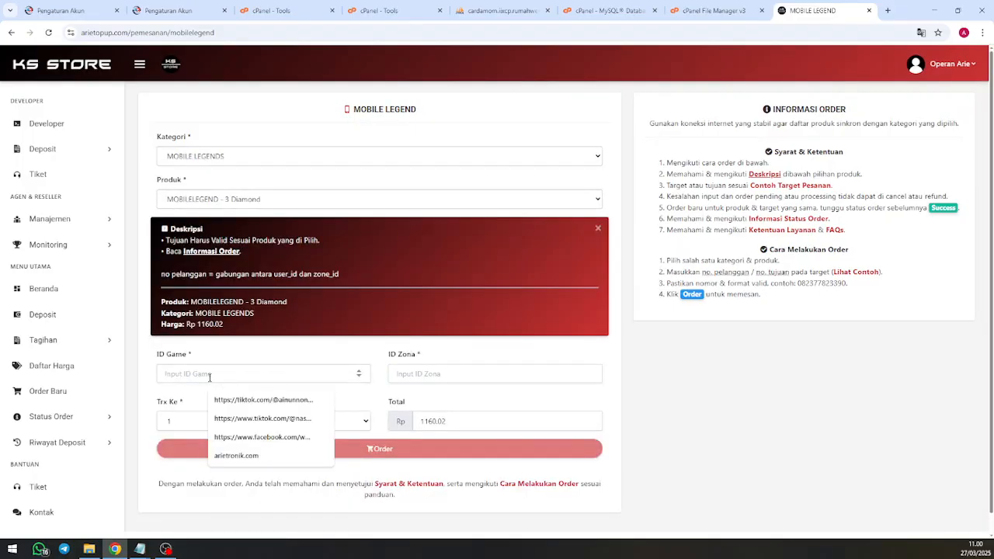
{"action": "type", "text": "102809520"}
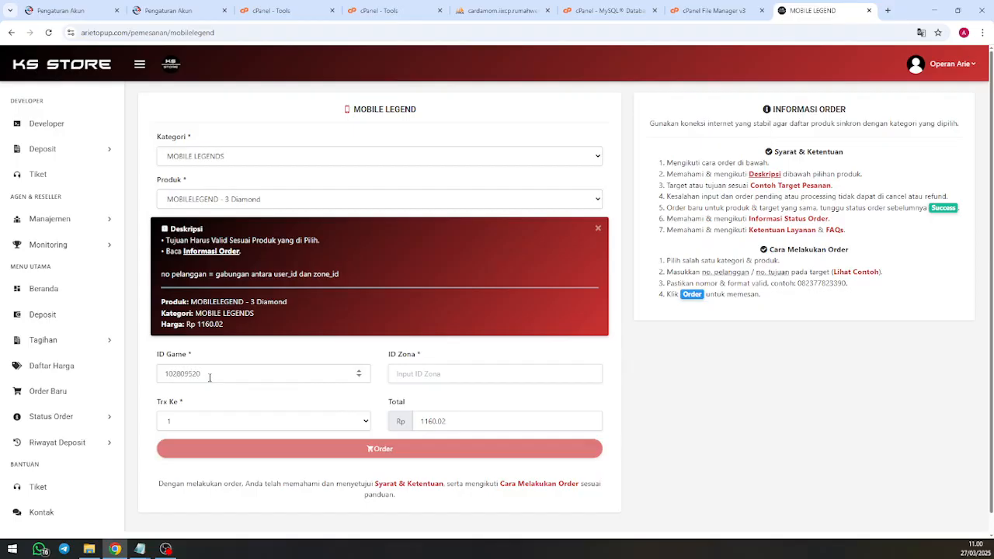
{"action": "left_click", "coordinate": [434, 375]}
{"action": "type", "text": "2527"}
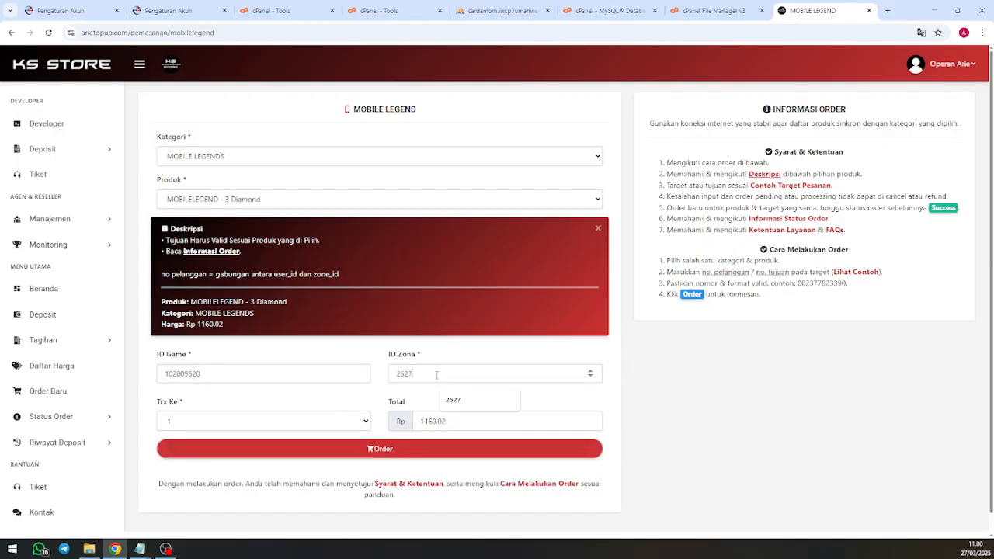
{"action": "left_click", "coordinate": [357, 450]}
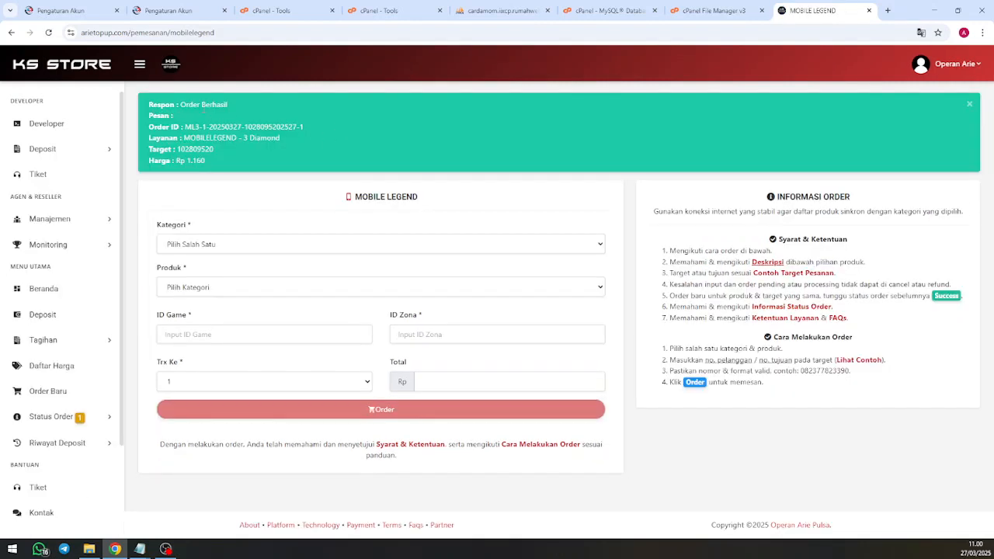
On the home dashboard, refresh until the order's status changes from Pending to Success.
{"action": "left_click", "coordinate": [52, 289]}
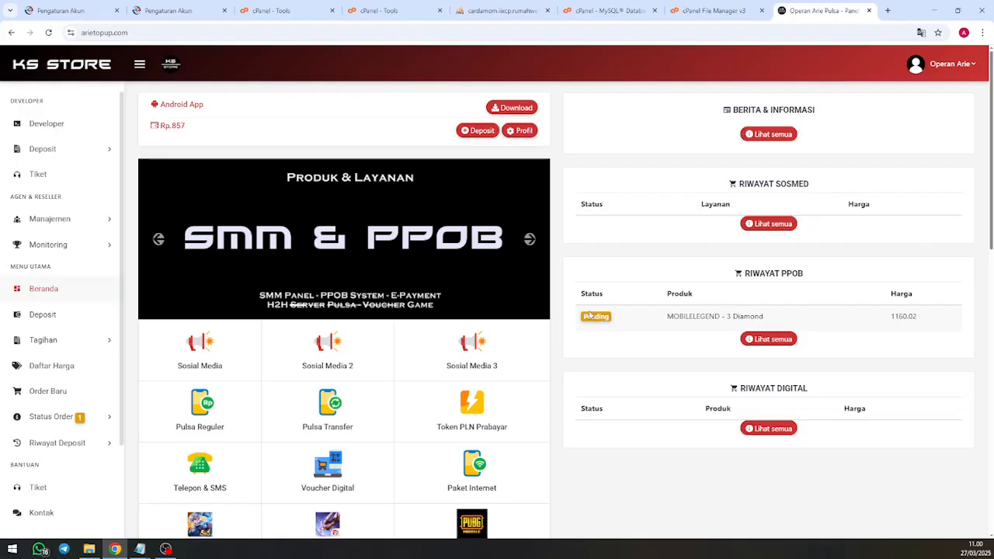
{"action": "left_click_drag", "start_coordinate": [583, 320], "coordinate": [664, 321]}
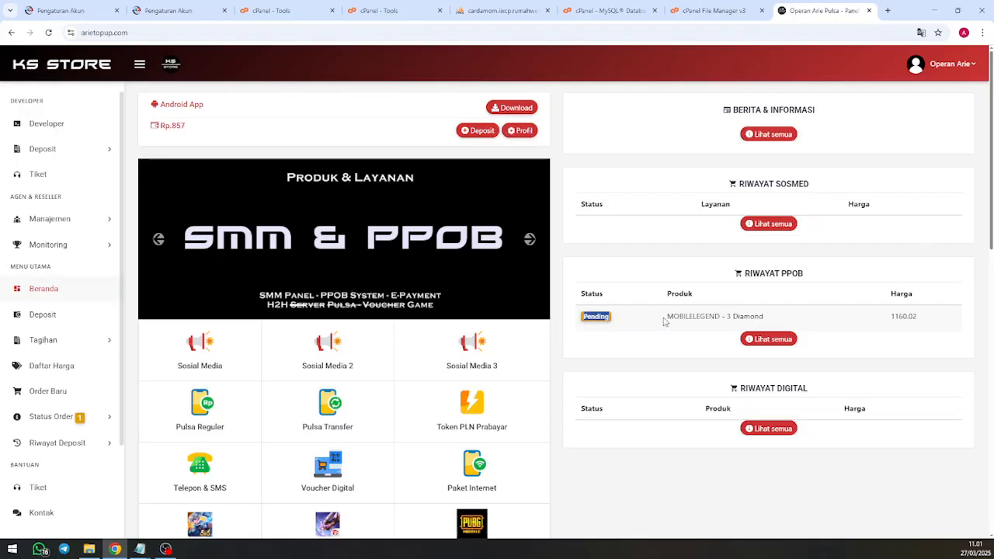
{"action": "left_click", "coordinate": [46, 33]}
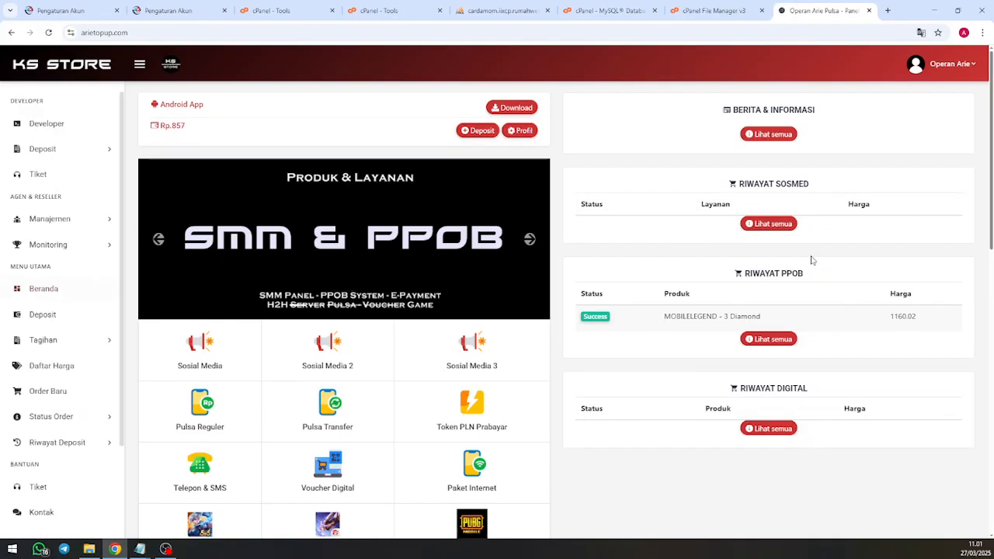
{"action": "left_click_drag", "start_coordinate": [585, 325], "coordinate": [620, 327]}
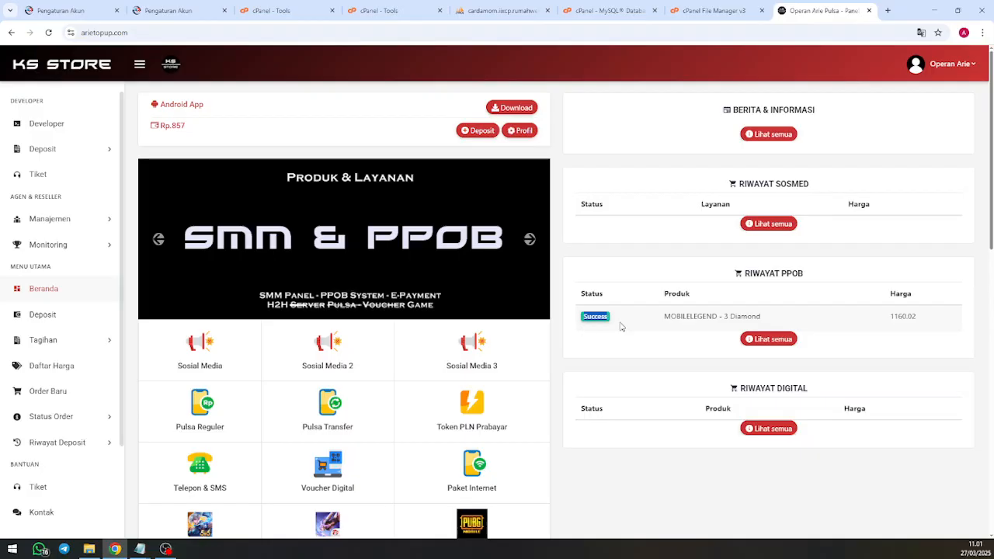
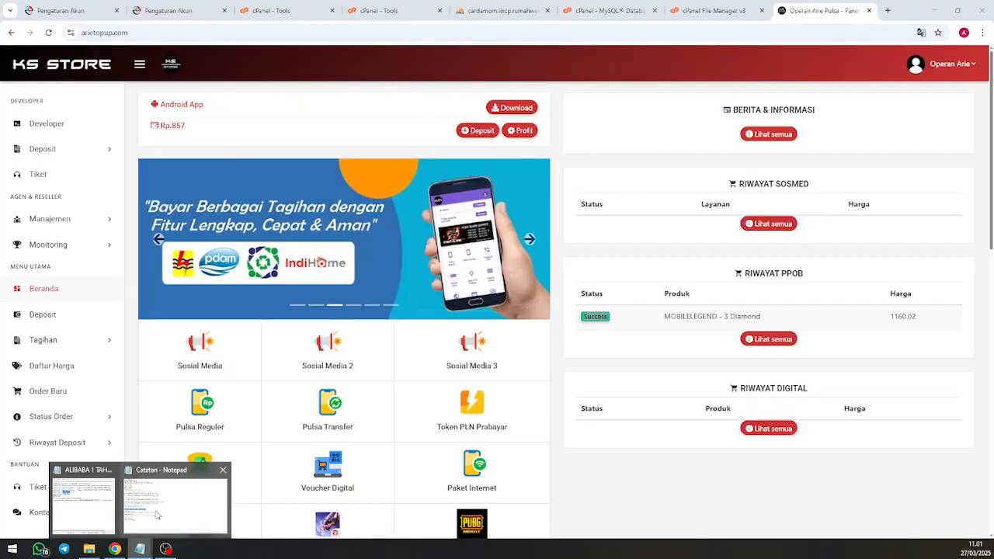
In the Notepad notes, select the status and refund cron command blocks.
{"action": "left_click", "coordinate": [163, 500]}
{"action": "left_click", "coordinate": [45, 297]}
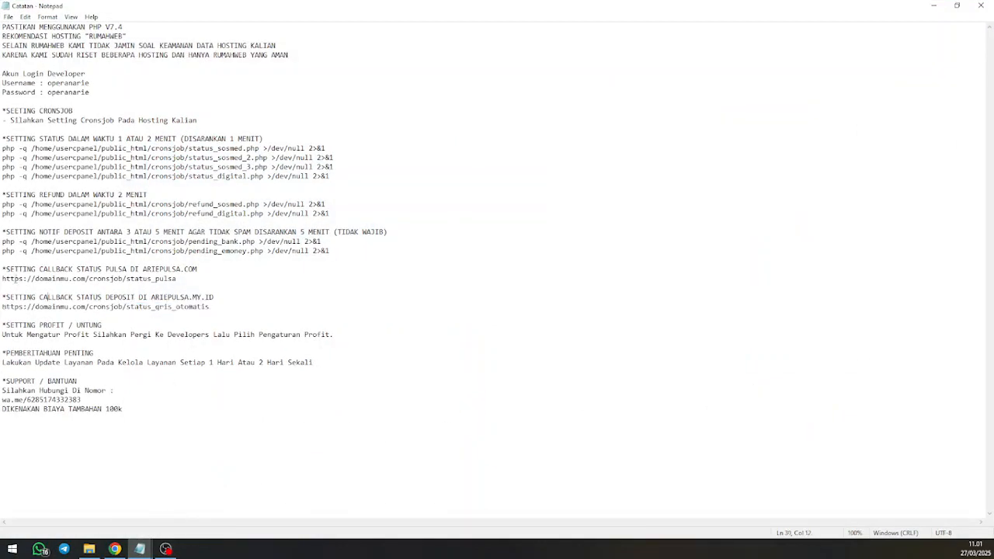
{"action": "left_click_drag", "start_coordinate": [2, 269], "coordinate": [281, 306]}
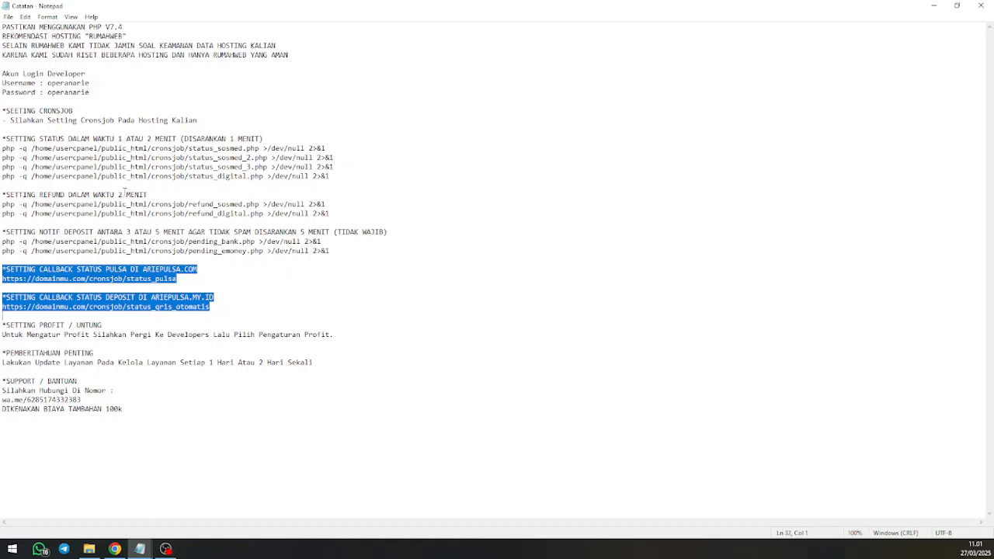
{"action": "left_click", "coordinate": [127, 176]}
{"action": "left_click_drag", "start_coordinate": [2, 140], "coordinate": [395, 210]}
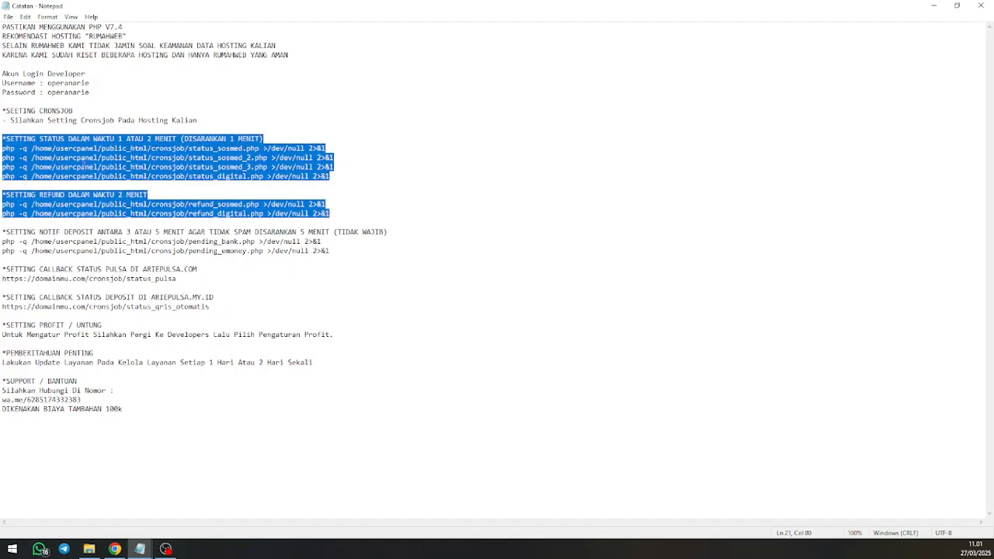
{"action": "left_click", "coordinate": [31, 148]}
{"action": "left_click_drag", "start_coordinate": [2, 140], "coordinate": [417, 212]}
{"action": "left_click", "coordinate": [935, 6]}
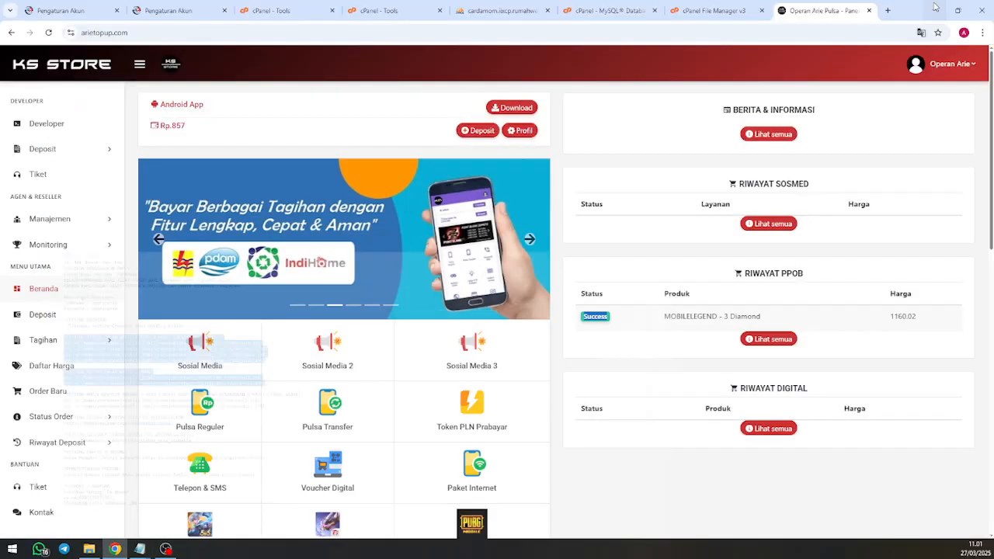
Search cPanel tools for 'cron' and open the Cron Jobs page's current job list.
{"action": "left_click", "coordinate": [289, 5]}
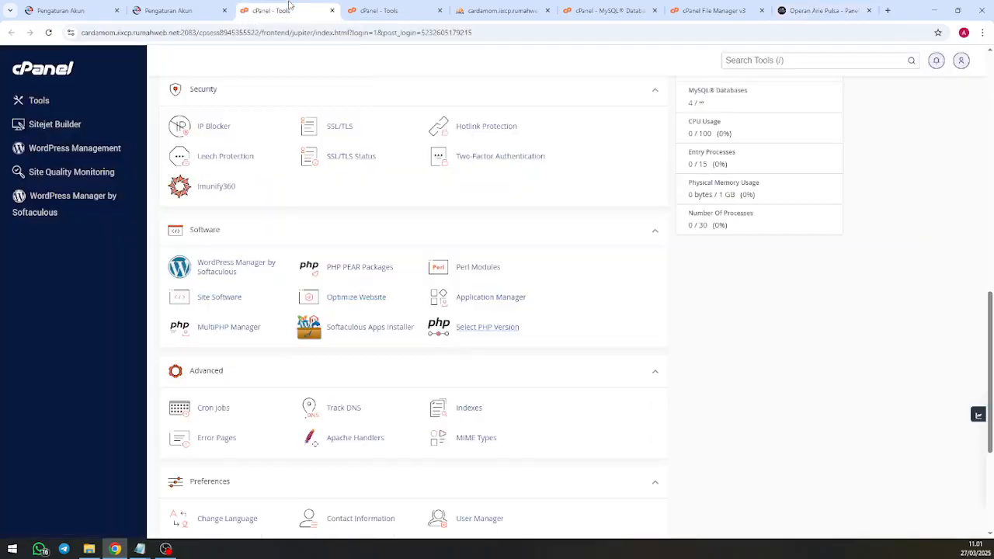
{"action": "scroll", "coordinate": [359, 256], "scroll_direction": "up", "scroll_amount": 10}
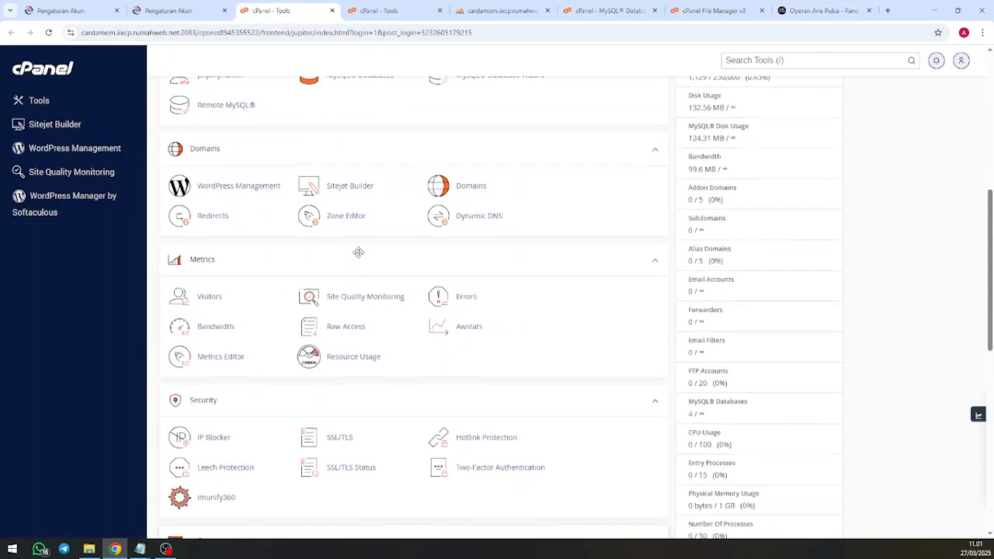
{"action": "left_click", "coordinate": [782, 60]}
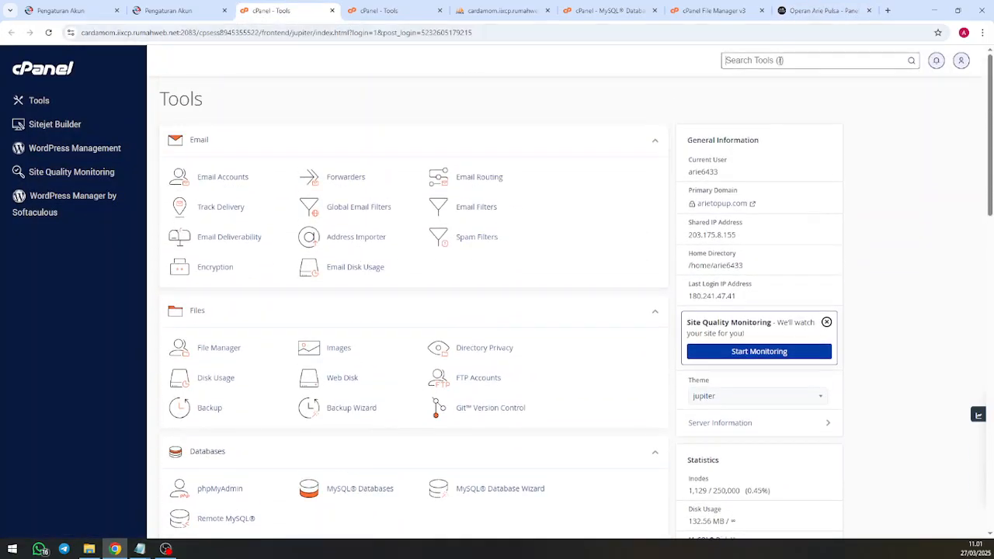
{"action": "type", "text": "cron"}
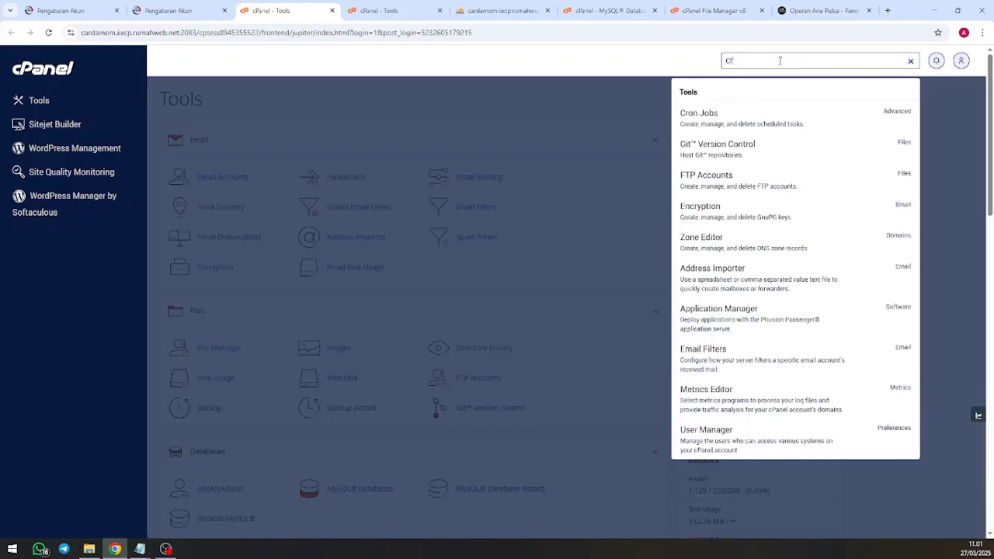
{"action": "left_click", "coordinate": [724, 128]}
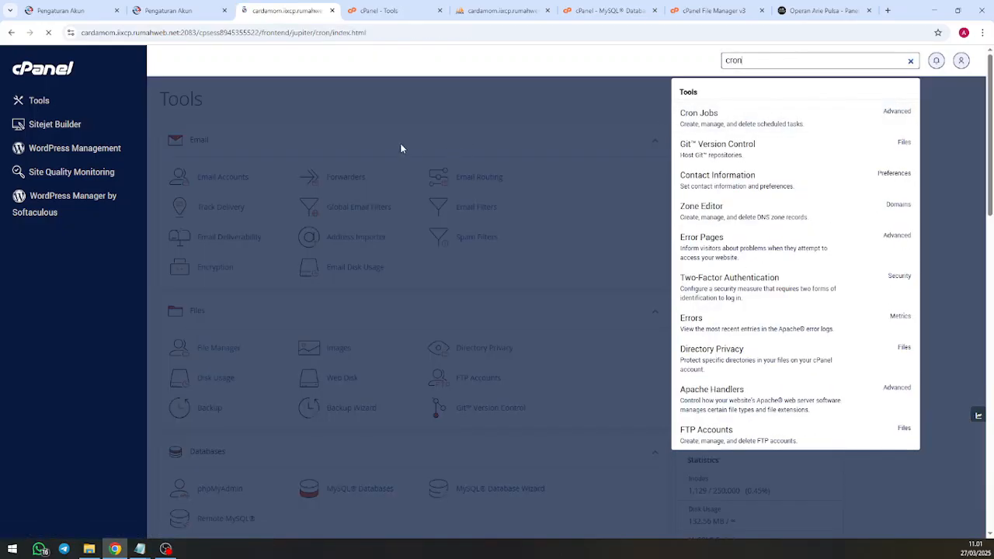
{"action": "scroll", "coordinate": [450, 159], "scroll_direction": "down", "scroll_amount": 5}
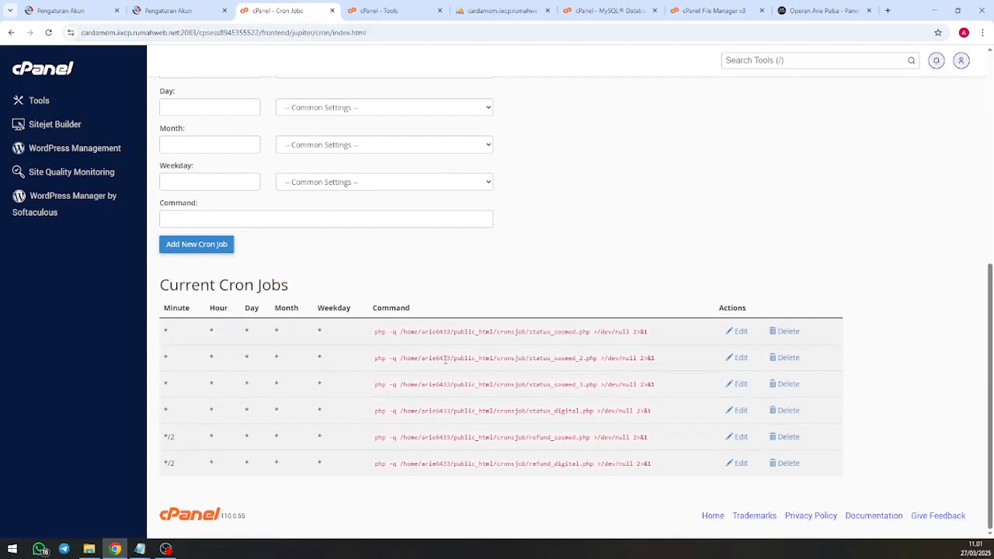
Delete the first three cron jobs in Current Cron Jobs, confirming each deletion.
{"action": "left_click", "coordinate": [788, 332]}
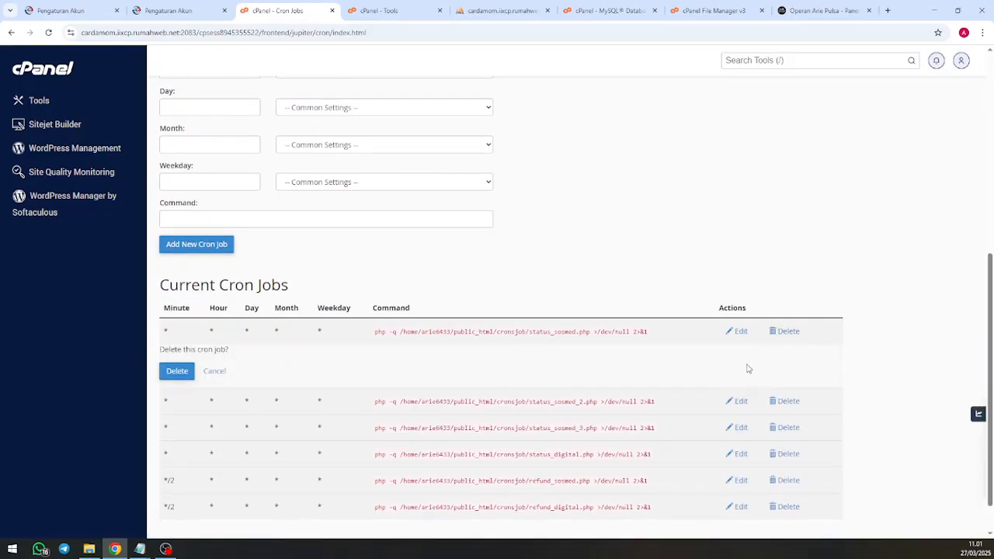
{"action": "left_click", "coordinate": [177, 370]}
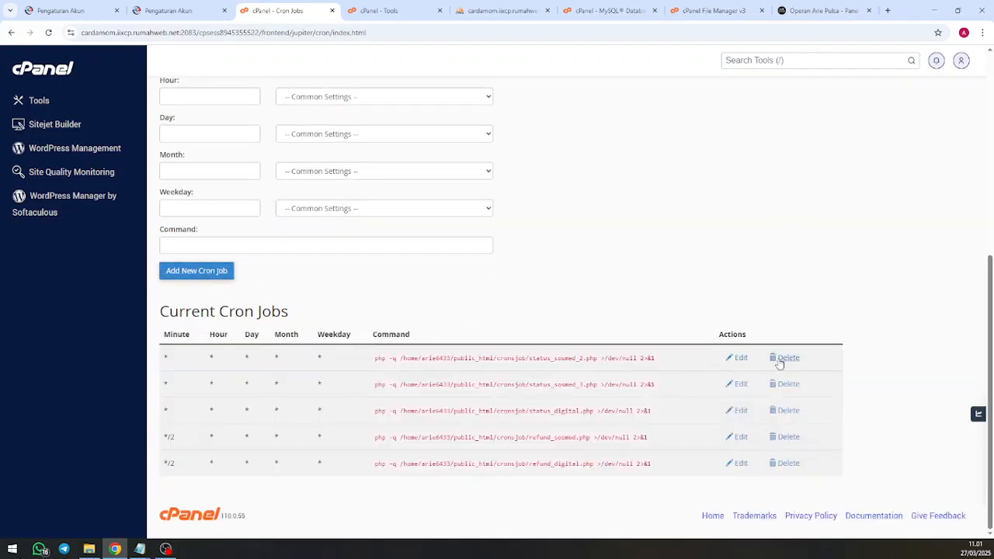
{"action": "left_click", "coordinate": [782, 357]}
{"action": "left_click", "coordinate": [177, 397]}
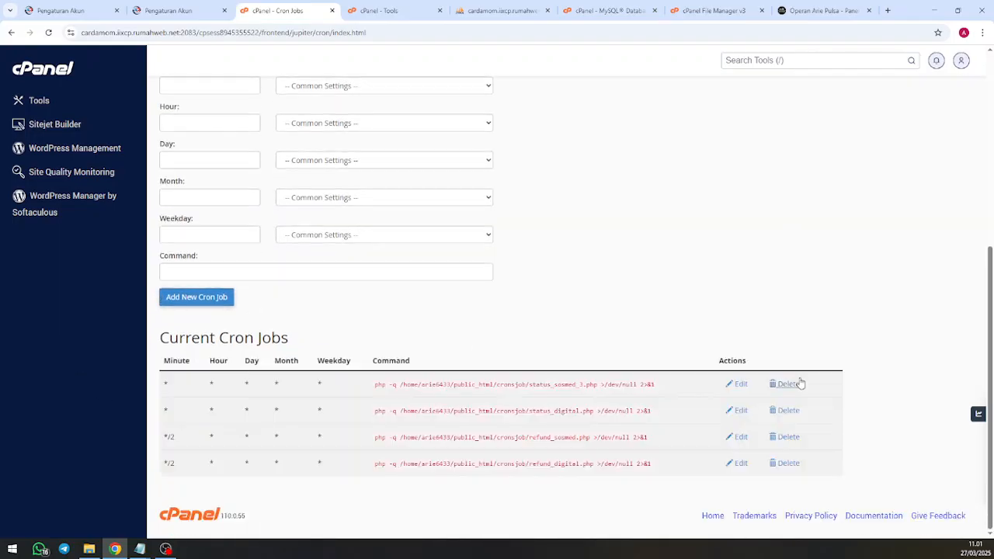
{"action": "left_click", "coordinate": [788, 384]}
{"action": "left_click", "coordinate": [173, 421]}
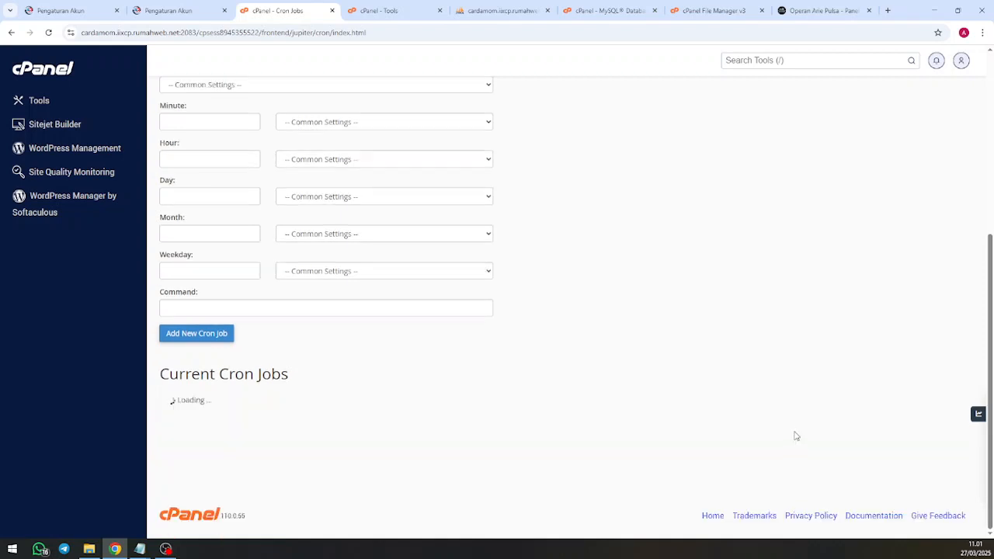
Delete the remaining three jobs, including status_digital.php and refund_sosmed.php, leaving No Cron Jobs.
{"action": "left_click", "coordinate": [782, 409]}
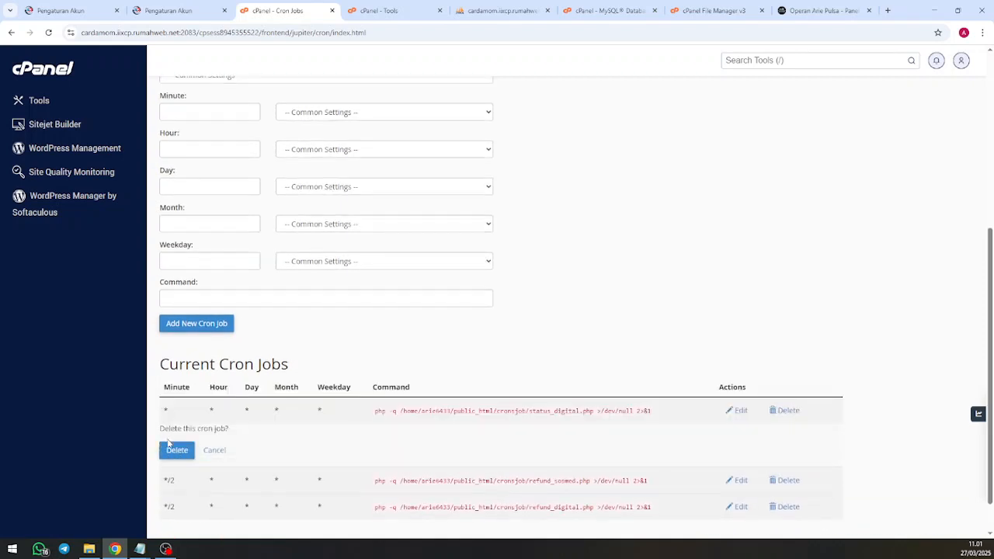
{"action": "left_click", "coordinate": [175, 448]}
{"action": "left_click", "coordinate": [782, 437]}
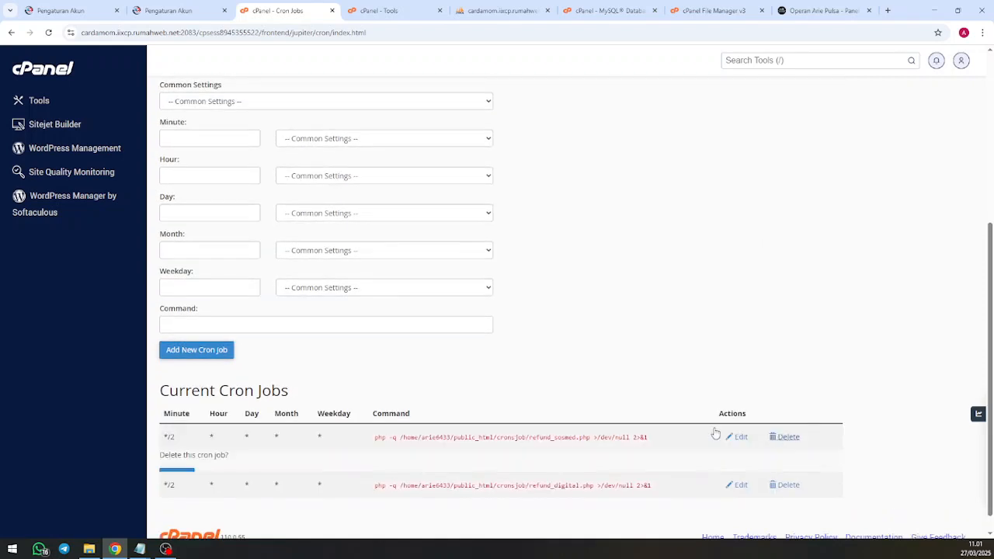
{"action": "left_click", "coordinate": [177, 476]}
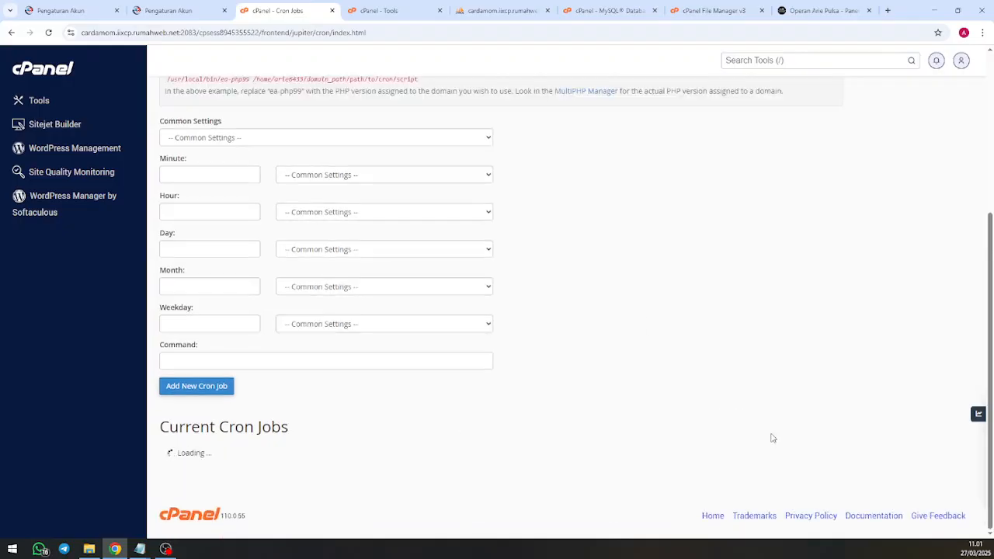
{"action": "left_click", "coordinate": [786, 463]}
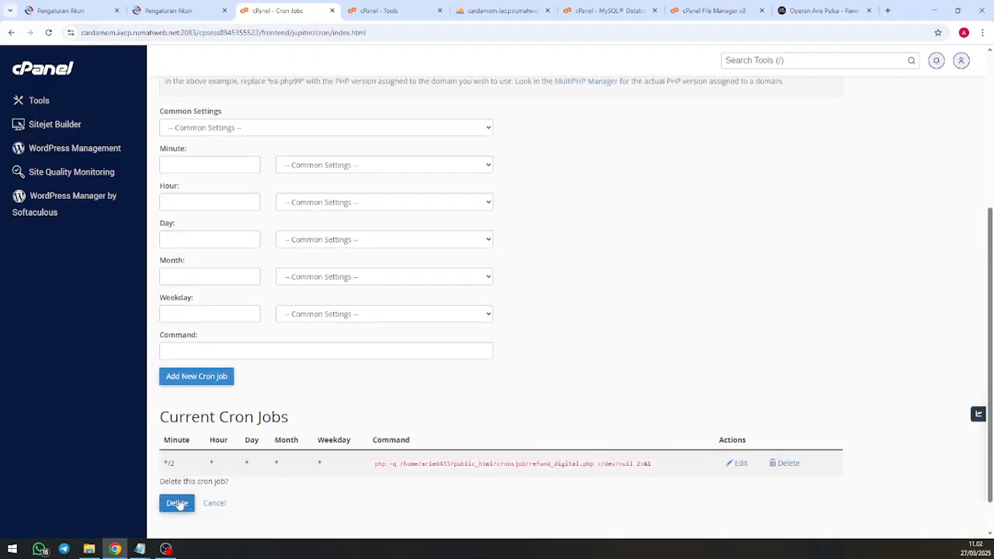
{"action": "left_click", "coordinate": [177, 502]}
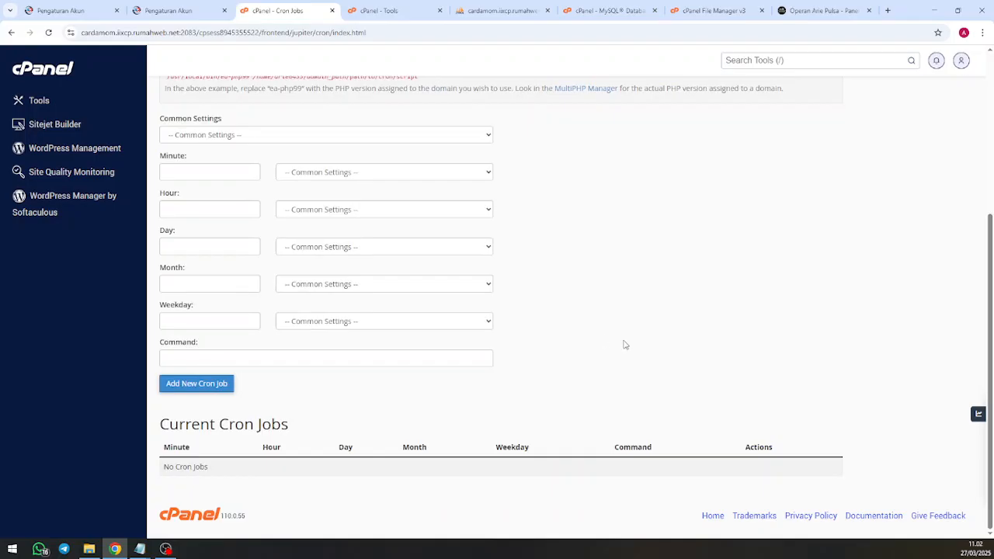
{"action": "scroll", "coordinate": [611, 280], "scroll_direction": "up", "scroll_amount": 2}
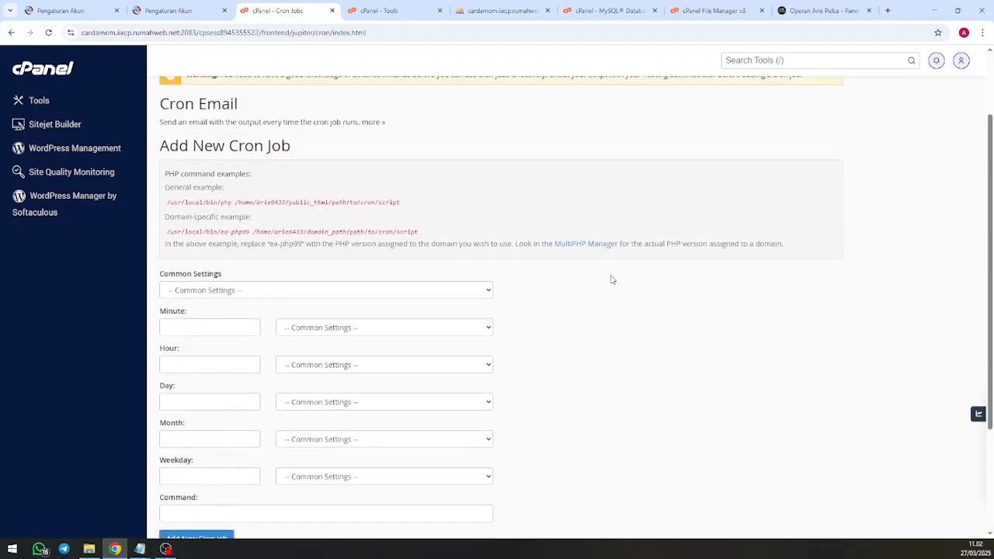
{"action": "scroll", "coordinate": [606, 326], "scroll_direction": "down", "scroll_amount": 2}
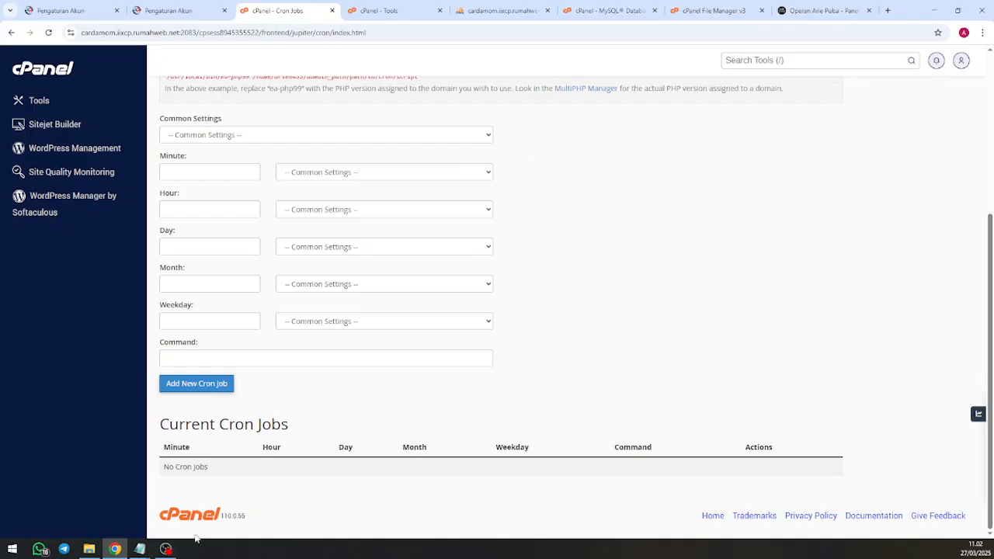
{"action": "mouse_move", "coordinate": [141, 551]}
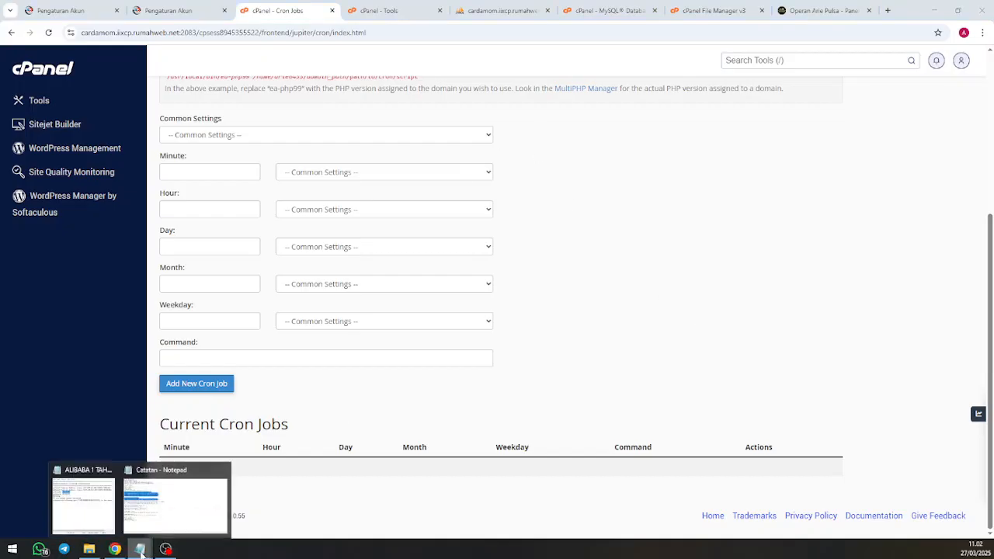
{"action": "left_click", "coordinate": [176, 512]}
Copy the status_sosmed.php command line from the Notepad notes and return to cPanel.
{"action": "left_click", "coordinate": [91, 167]}
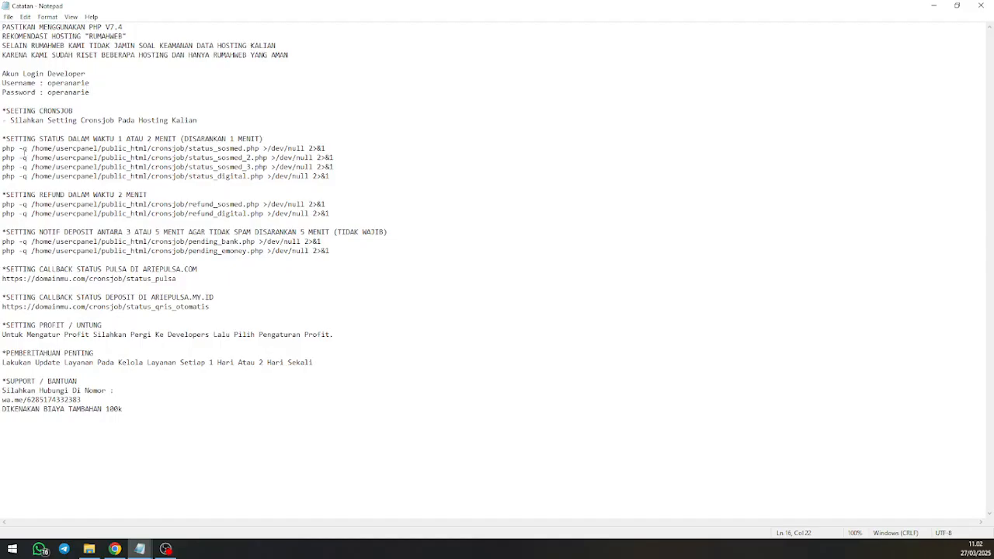
{"action": "left_click_drag", "start_coordinate": [2, 148], "coordinate": [339, 150]}
{"action": "right_click", "coordinate": [259, 148]}
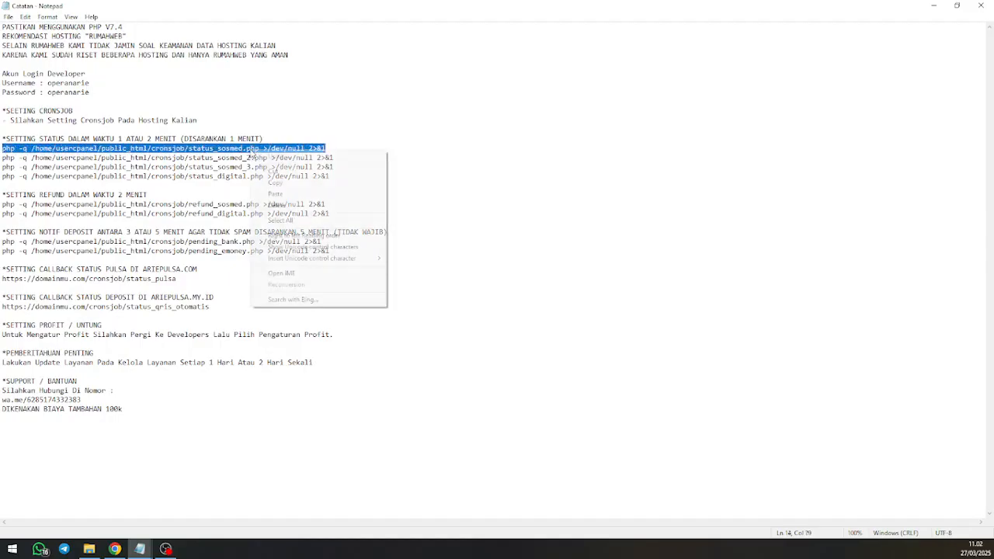
{"action": "left_click", "coordinate": [287, 182]}
{"action": "left_click", "coordinate": [931, 10]}
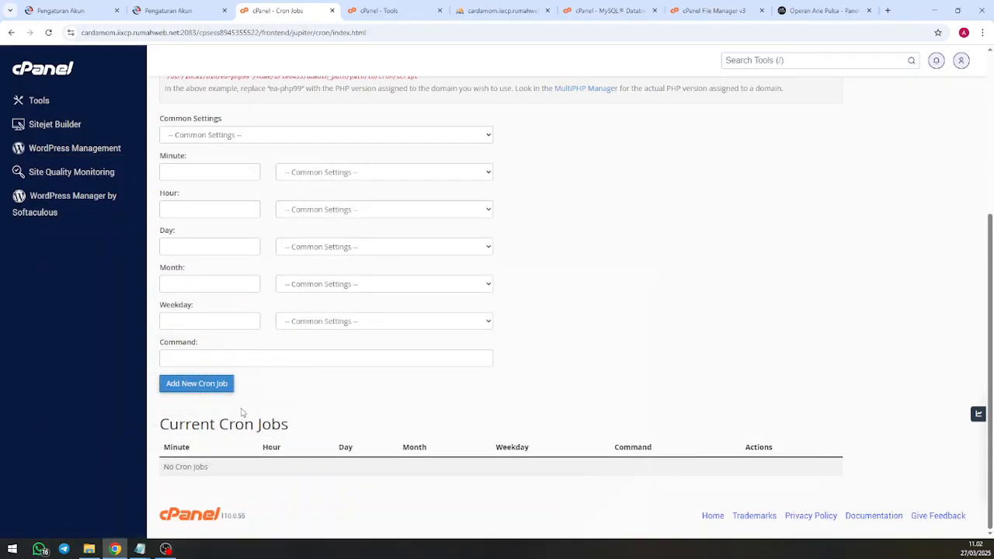
Paste the status_sosmed.php command and set the schedule to Once Per Minute.
{"action": "left_click", "coordinate": [199, 361]}
{"action": "key", "text": "ctrl+v"}
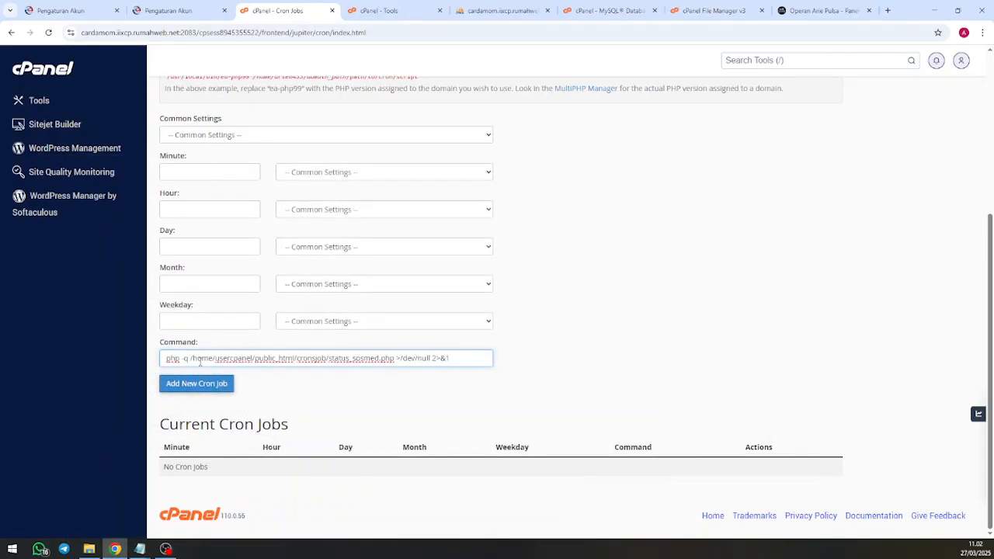
{"action": "left_click", "coordinate": [221, 135]}
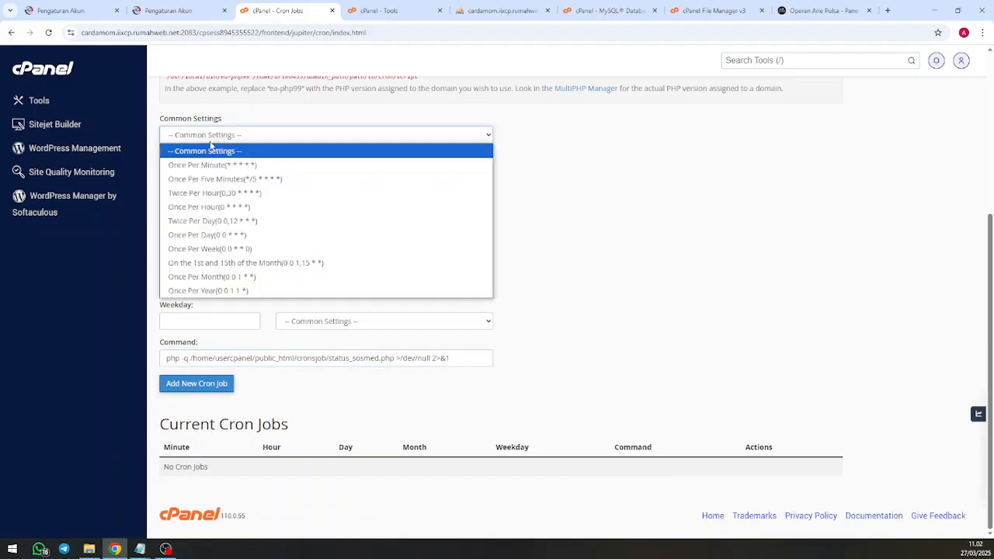
{"action": "left_click", "coordinate": [207, 166]}
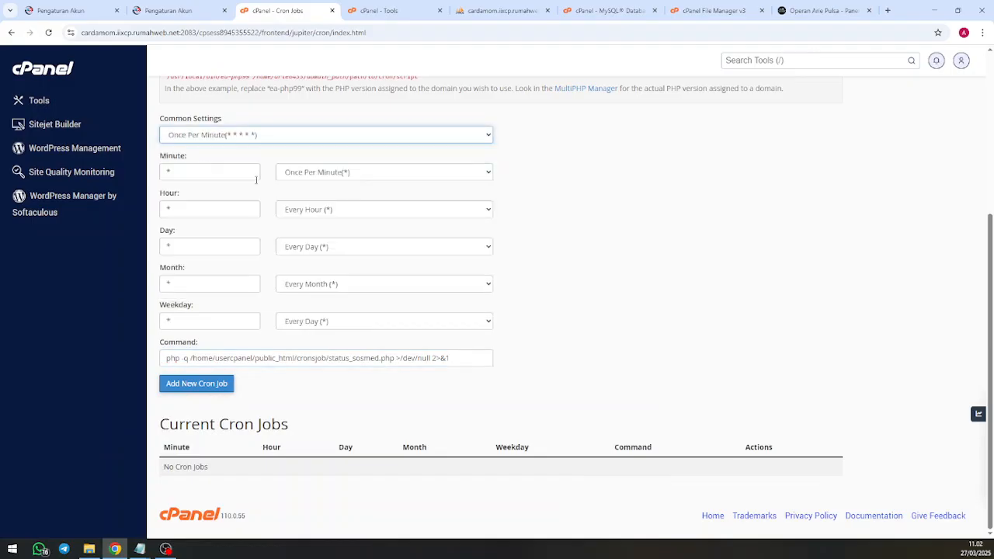
Replace the placeholder username in the command with the account username and add the job.
{"action": "left_click", "coordinate": [223, 358]}
{"action": "double_click", "coordinate": [225, 358]}
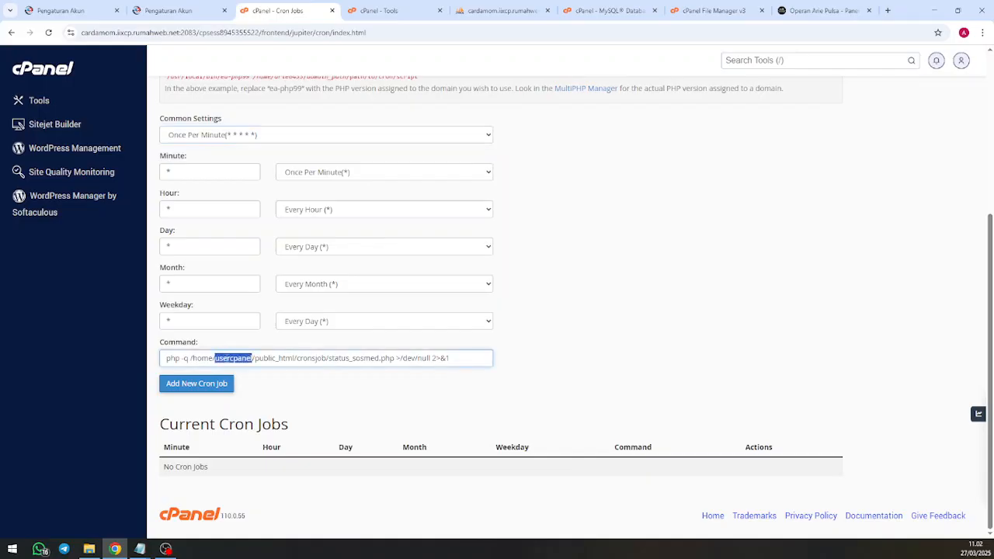
{"action": "scroll", "coordinate": [358, 256], "scroll_direction": "up", "scroll_amount": 2}
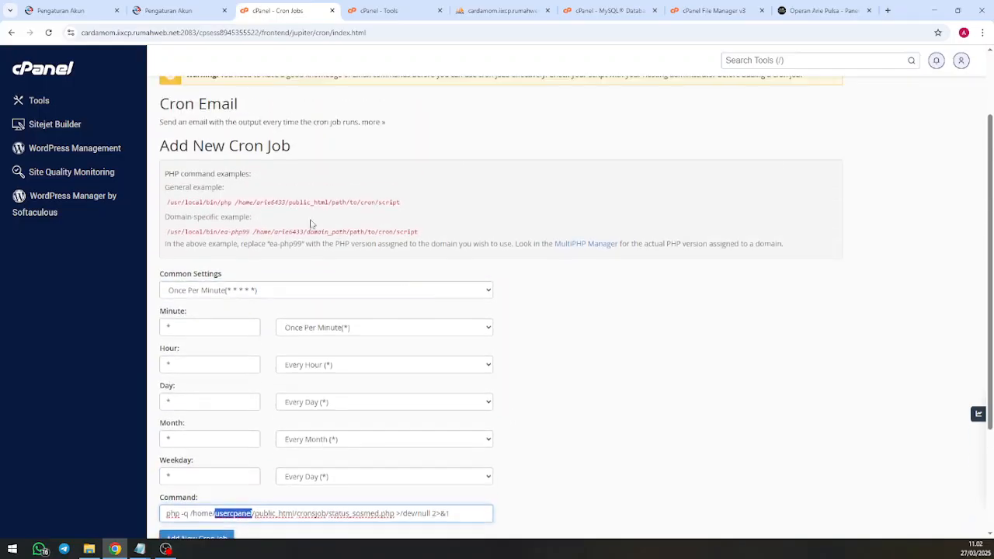
{"action": "double_click", "coordinate": [270, 202]}
{"action": "right_click", "coordinate": [270, 203]}
{"action": "left_click", "coordinate": [288, 217]}
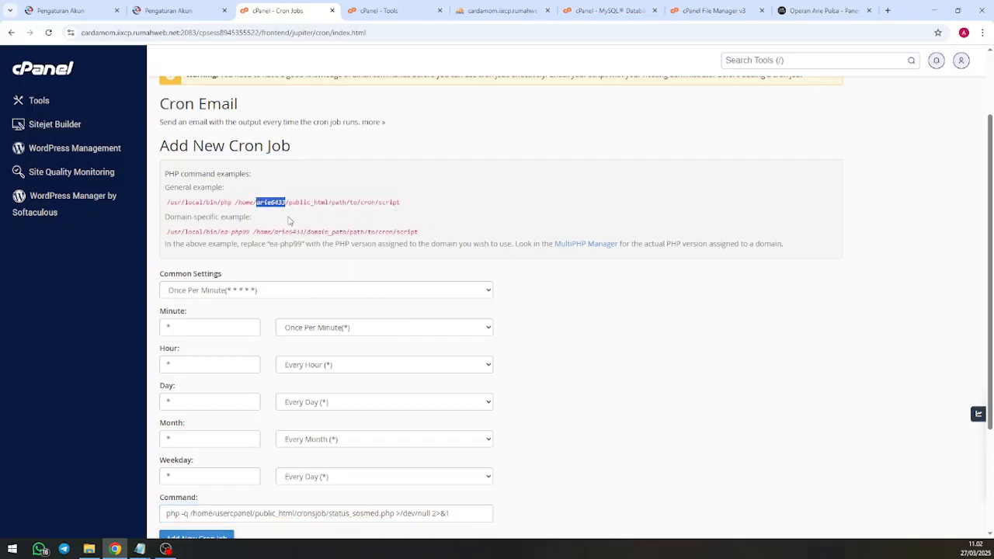
{"action": "scroll", "coordinate": [264, 198], "scroll_direction": "down", "scroll_amount": 1}
{"action": "scroll", "coordinate": [260, 201], "scroll_direction": "up", "scroll_amount": 1}
{"action": "left_click", "coordinate": [271, 201]}
{"action": "double_click", "coordinate": [271, 202]}
{"action": "right_click", "coordinate": [272, 206]}
{"action": "left_click", "coordinate": [301, 217]}
{"action": "scroll", "coordinate": [305, 288], "scroll_direction": "down", "scroll_amount": 2}
{"action": "double_click", "coordinate": [233, 357]}
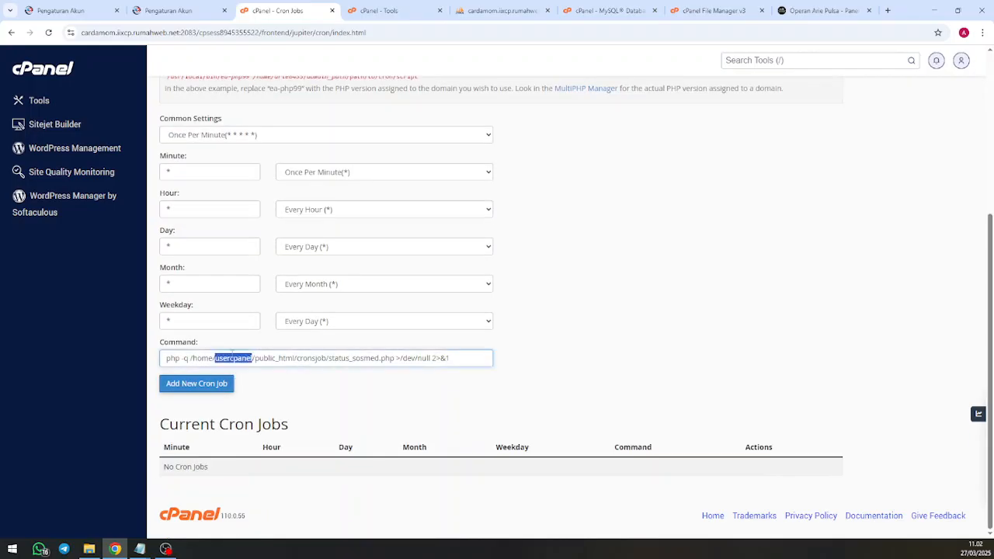
{"action": "key", "text": "ctrl+v"}
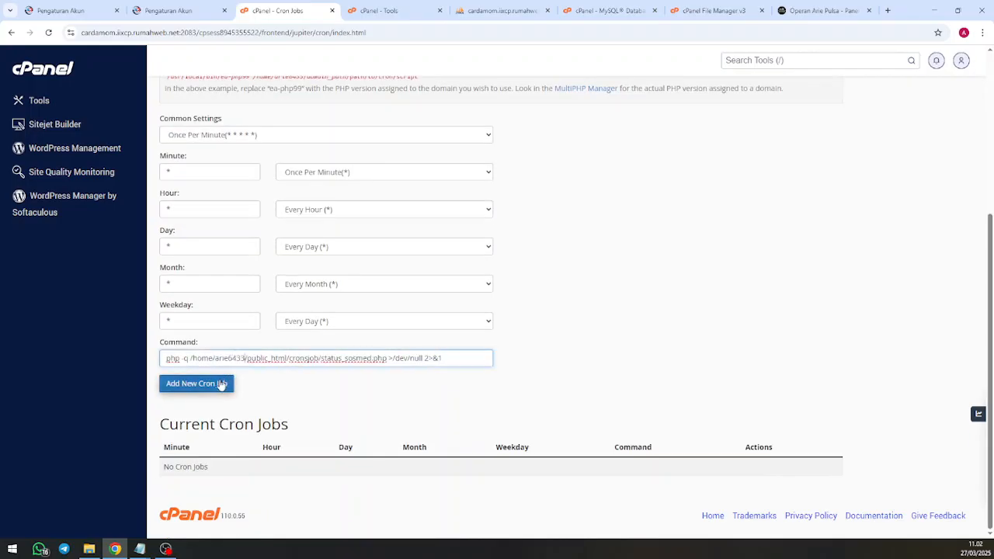
{"action": "left_click", "coordinate": [221, 383]}
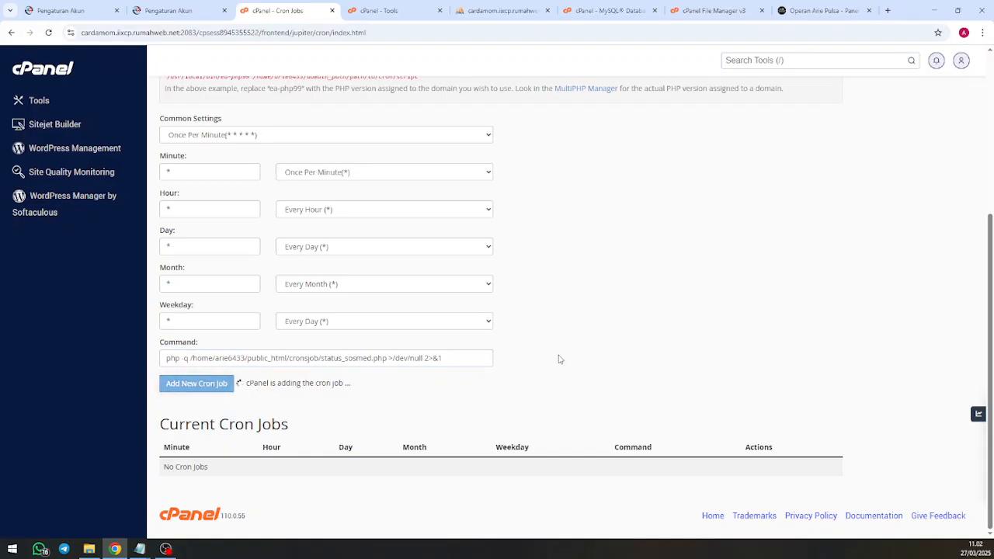
{"action": "scroll", "coordinate": [412, 458], "scroll_direction": "down", "scroll_amount": 1}
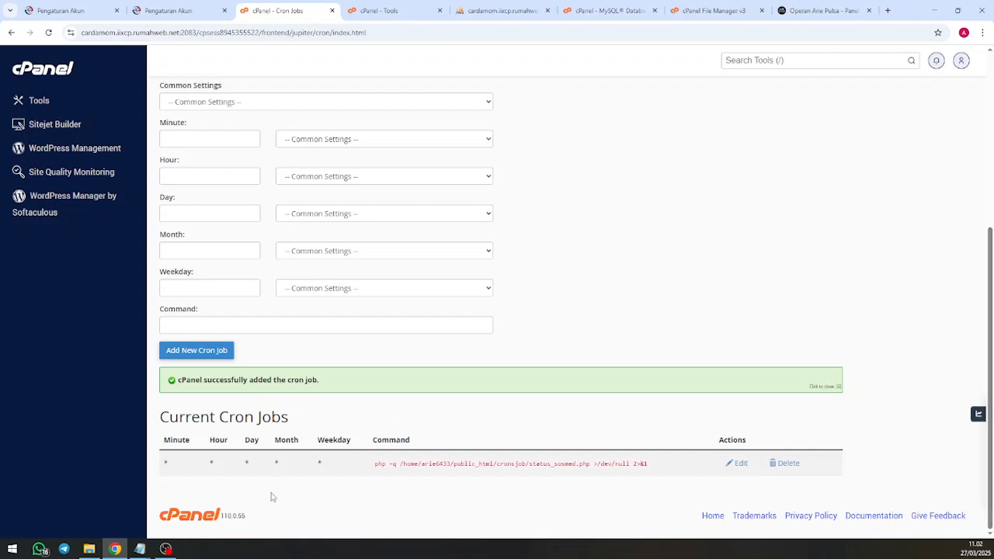
Copy the status_sosmed_2 command line from the Notepad notes.
{"action": "mouse_move", "coordinate": [153, 549]}
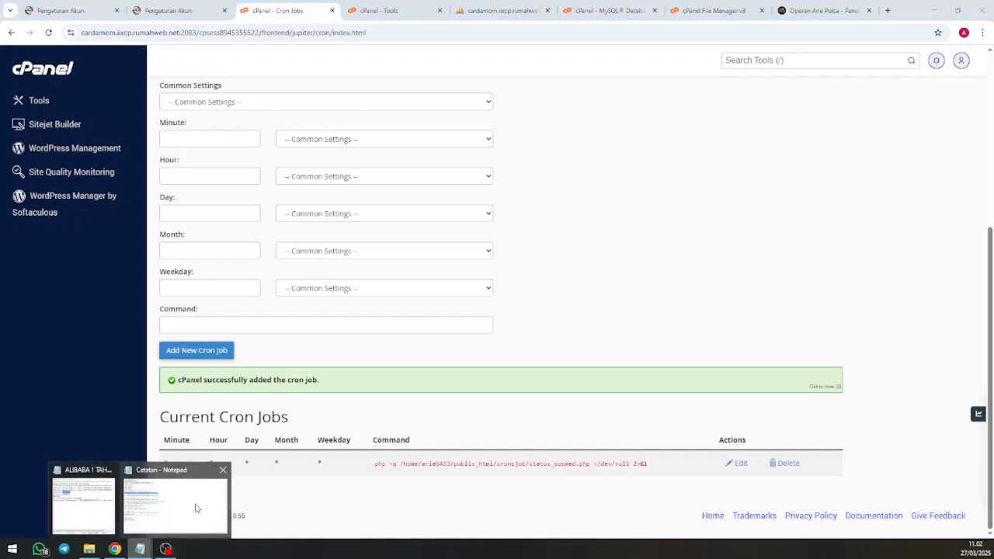
{"action": "left_click", "coordinate": [194, 508]}
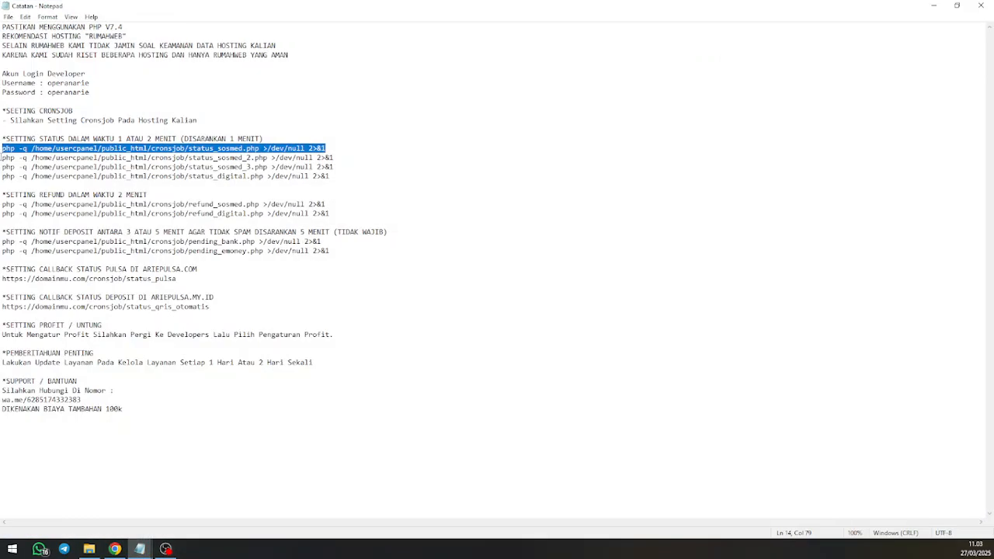
{"action": "left_click_drag", "start_coordinate": [1, 158], "coordinate": [334, 155]}
{"action": "right_click", "coordinate": [308, 160]}
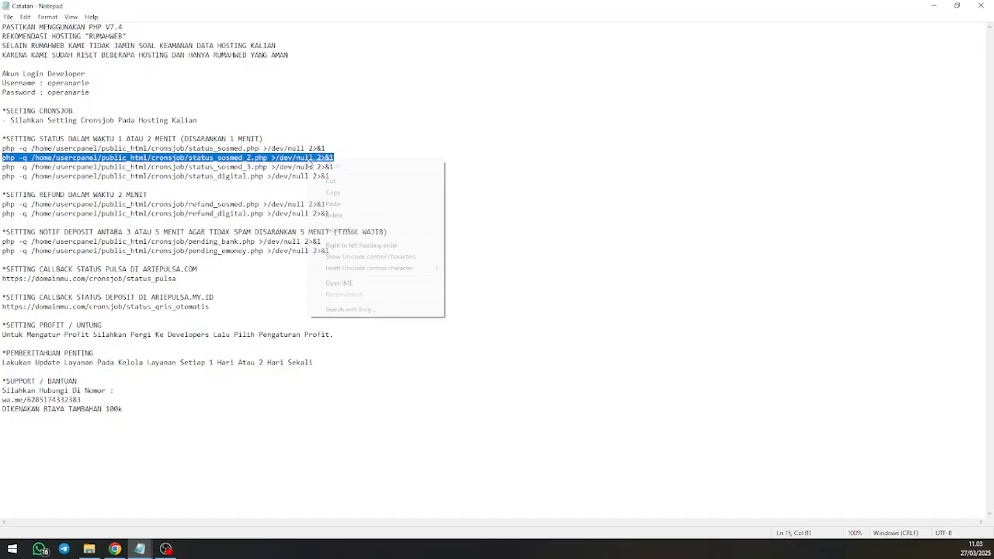
{"action": "left_click", "coordinate": [342, 193]}
{"action": "left_click", "coordinate": [934, 7]}
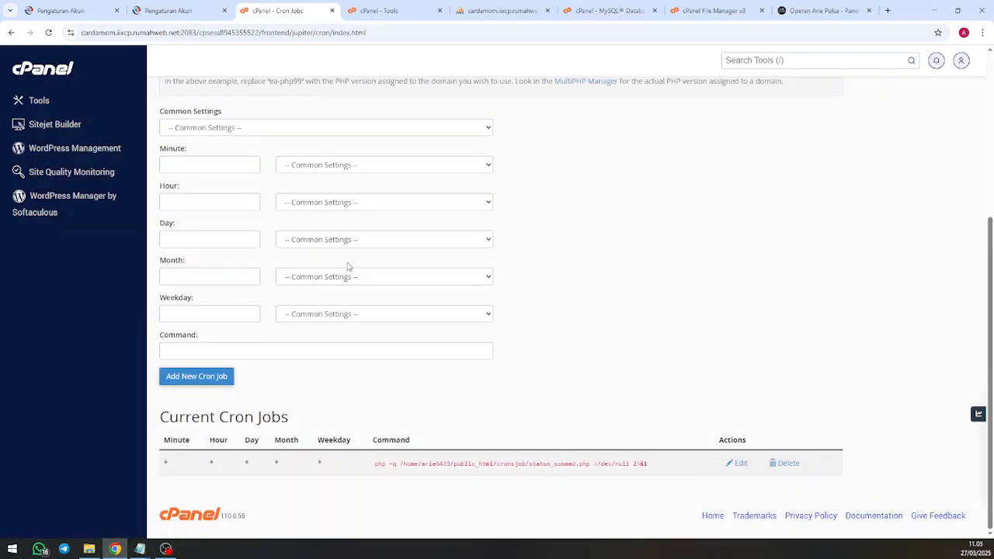
Paste the status_sosmed_2 command and set the schedule to Once Per Minute.
{"action": "left_click", "coordinate": [206, 354]}
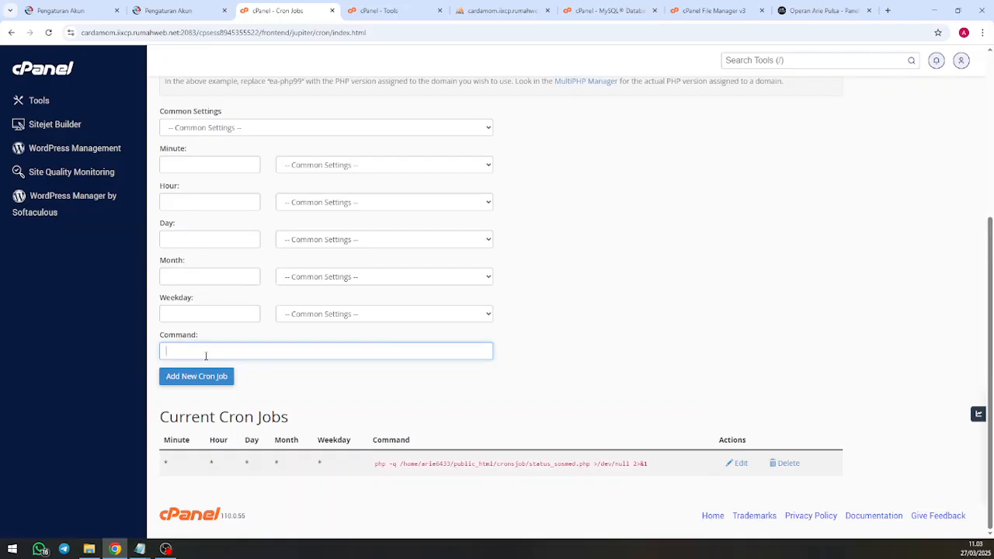
{"action": "key", "text": "ctrl+v"}
{"action": "left_click", "coordinate": [211, 129]}
{"action": "left_click", "coordinate": [217, 156]}
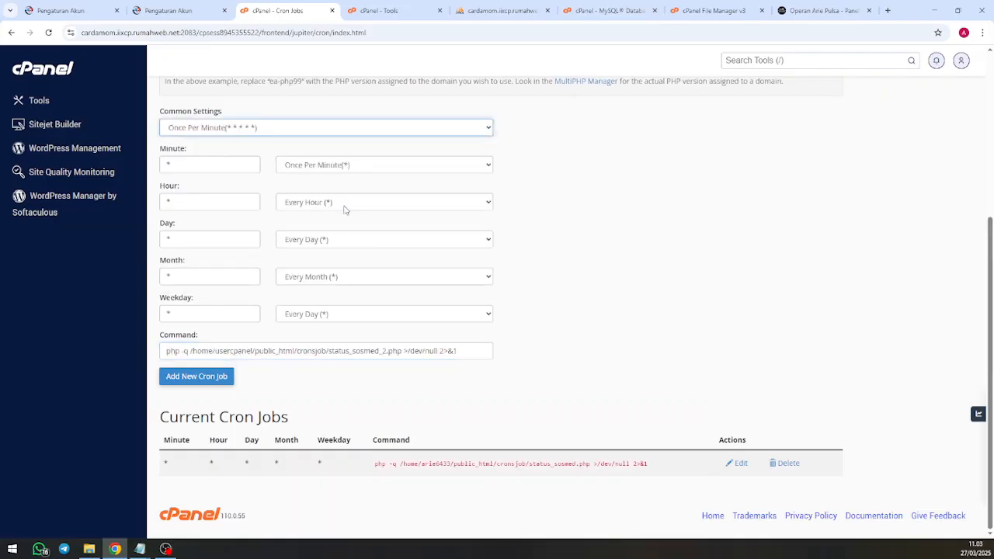
Swap the placeholder username for the account username and add the second cron job.
{"action": "left_click", "coordinate": [235, 351]}
{"action": "double_click", "coordinate": [235, 350]}
{"action": "scroll", "coordinate": [319, 314], "scroll_direction": "up", "scroll_amount": 5}
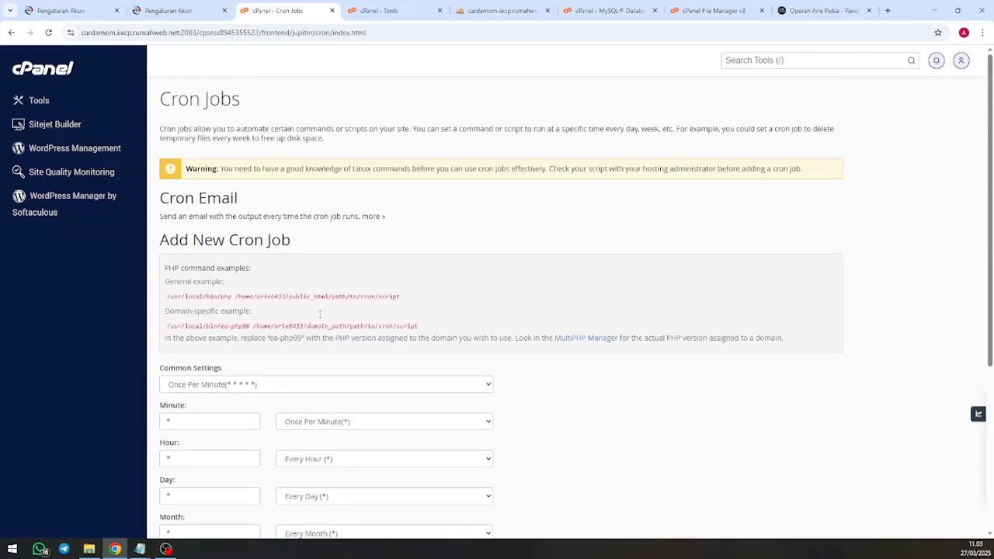
{"action": "double_click", "coordinate": [270, 297]}
{"action": "right_click", "coordinate": [268, 299]}
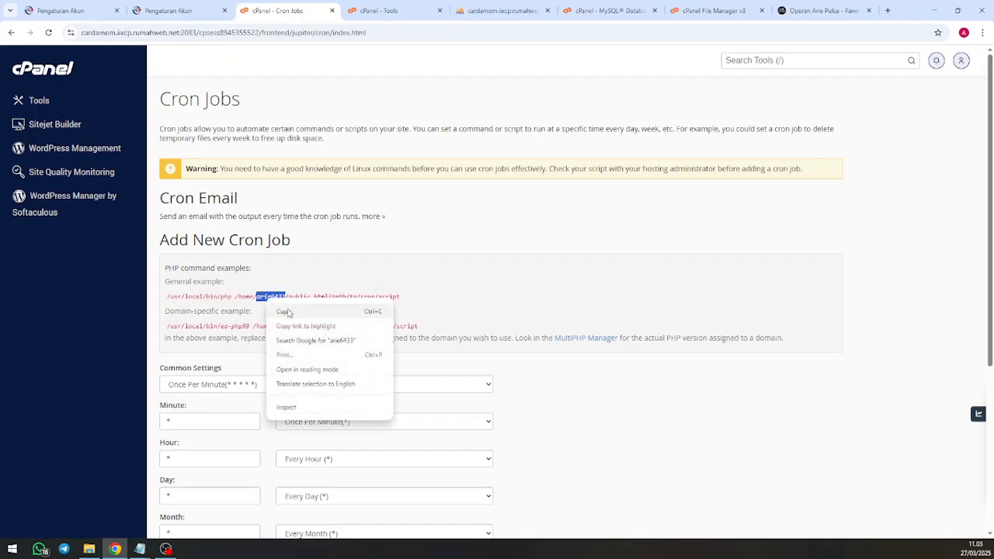
{"action": "left_click", "coordinate": [289, 311]}
{"action": "scroll", "coordinate": [293, 314], "scroll_direction": "down", "scroll_amount": 3}
{"action": "double_click", "coordinate": [226, 351]}
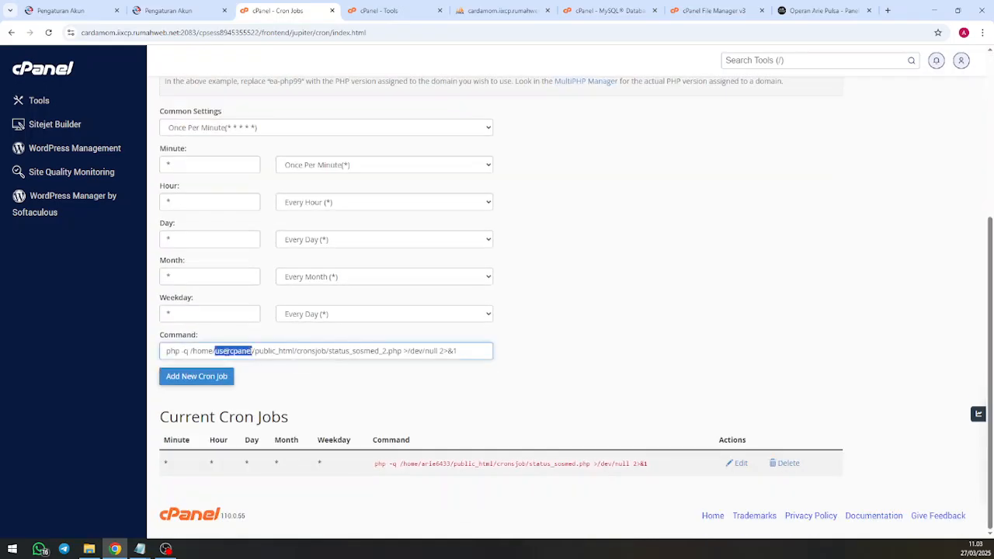
{"action": "key", "text": "ctrl+v"}
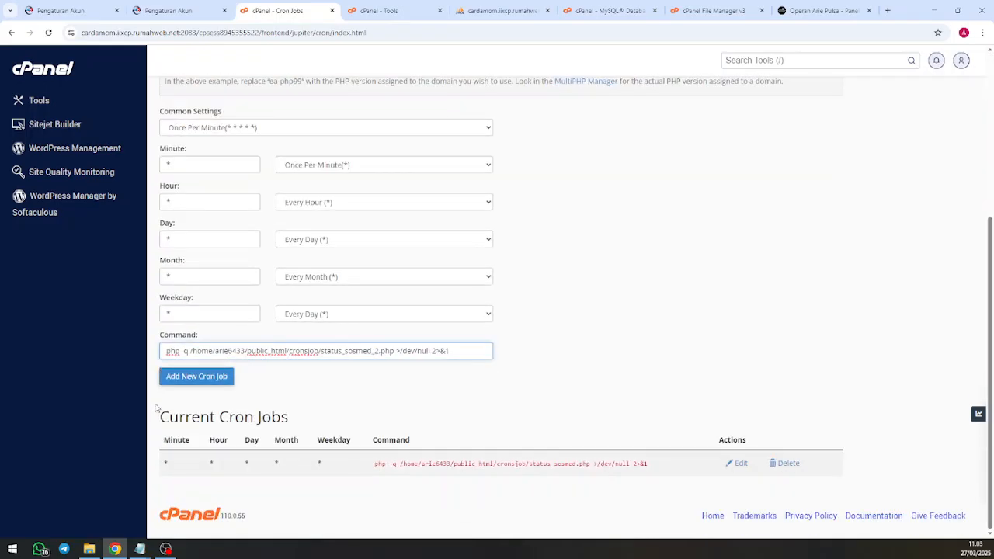
{"action": "left_click", "coordinate": [208, 378]}
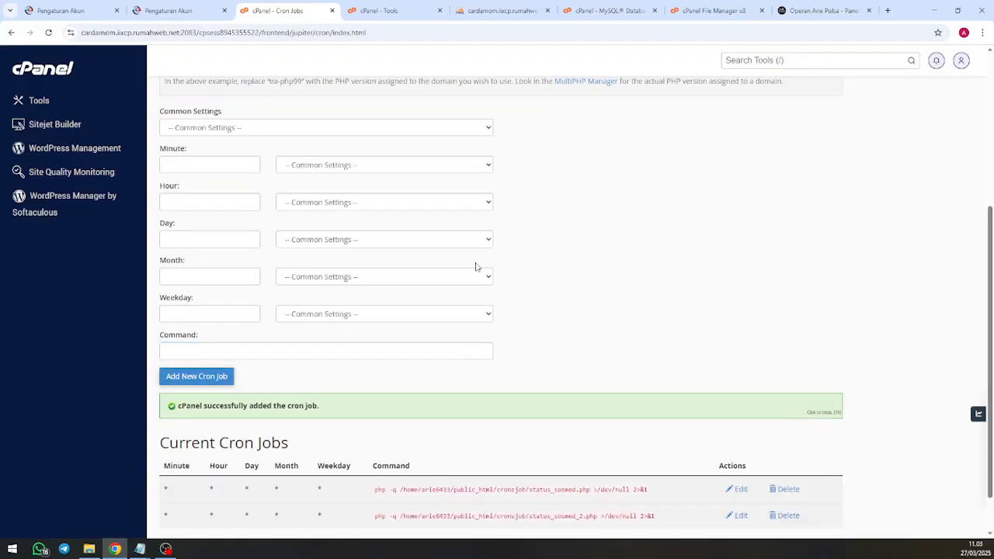
{"action": "scroll", "coordinate": [610, 417], "scroll_direction": "down", "scroll_amount": 1}
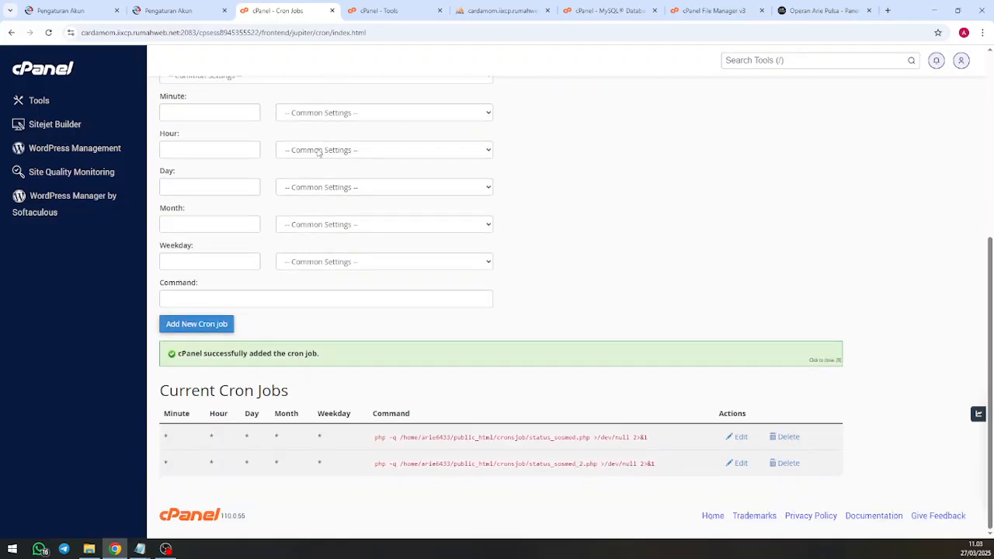
Copy the status_sosmed_3 command line from the Notepad notes.
{"action": "mouse_move", "coordinate": [141, 549]}
{"action": "left_click", "coordinate": [191, 505]}
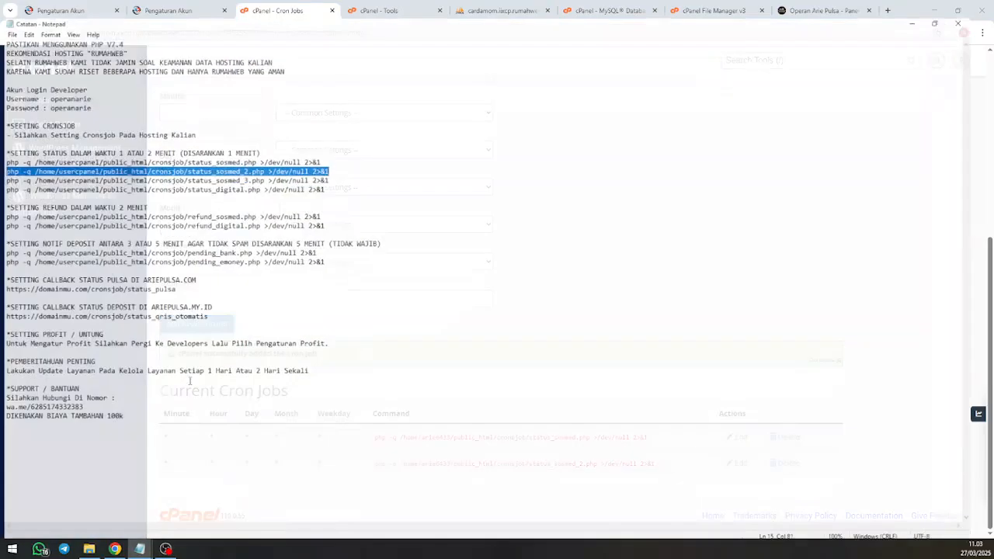
{"action": "left_click_drag", "start_coordinate": [3, 167], "coordinate": [432, 169]}
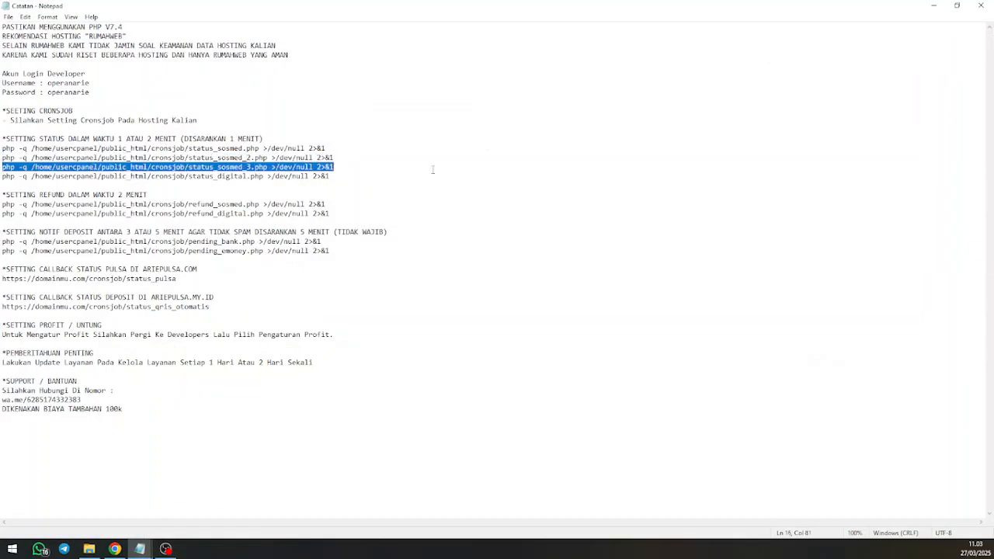
{"action": "right_click", "coordinate": [335, 168]}
{"action": "left_click", "coordinate": [366, 202]}
{"action": "left_click", "coordinate": [932, 5]}
Paste the status_sosmed_3 command and choose the Once Per Minute schedule.
{"action": "left_click", "coordinate": [219, 300]}
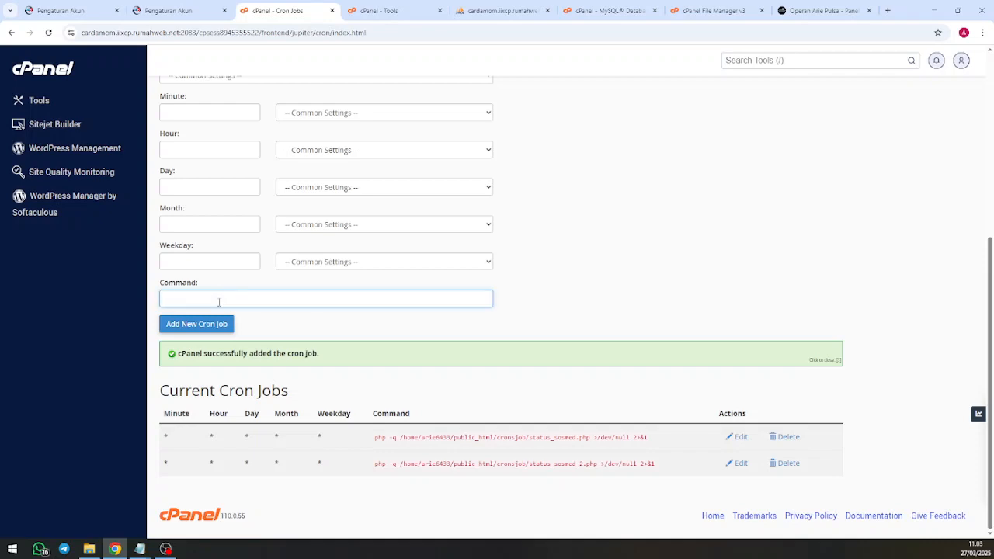
{"action": "key", "text": "ctrl+v"}
{"action": "scroll", "coordinate": [277, 111], "scroll_direction": "up", "scroll_amount": 2}
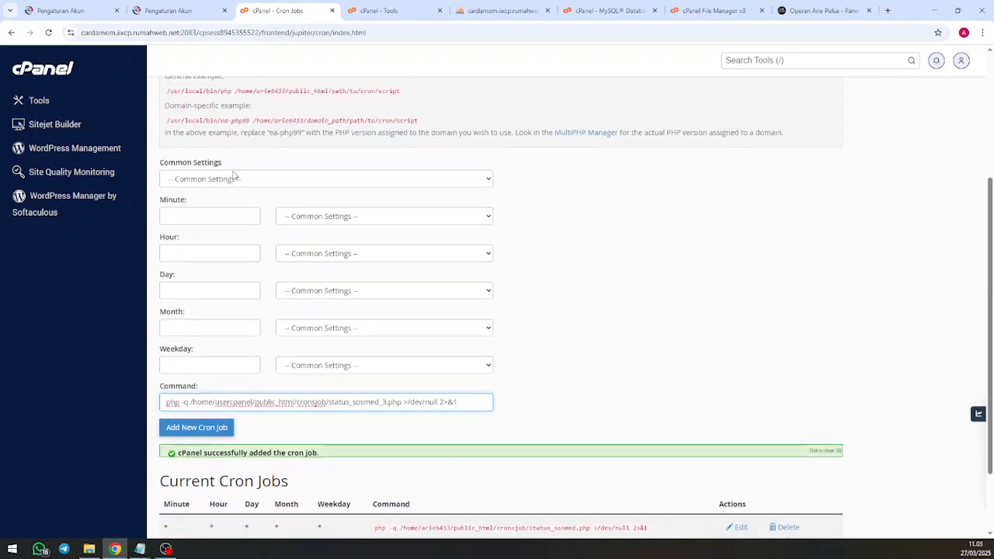
{"action": "left_click", "coordinate": [237, 178]}
{"action": "left_click", "coordinate": [233, 208]}
{"action": "scroll", "coordinate": [321, 240], "scroll_direction": "up", "scroll_amount": 1}
{"action": "scroll", "coordinate": [321, 240], "scroll_direction": "up", "scroll_amount": 2}
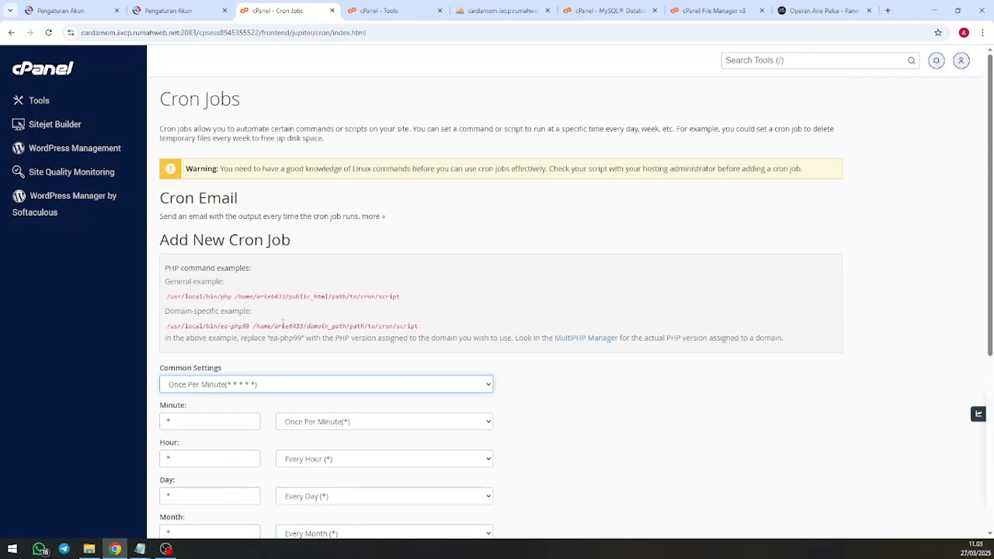
Replace the usercpanel placeholder with the account folder name and add the third job.
{"action": "double_click", "coordinate": [261, 296]}
{"action": "right_click", "coordinate": [273, 304]}
{"action": "left_click", "coordinate": [290, 312]}
{"action": "scroll", "coordinate": [304, 321], "scroll_direction": "down", "scroll_amount": 4}
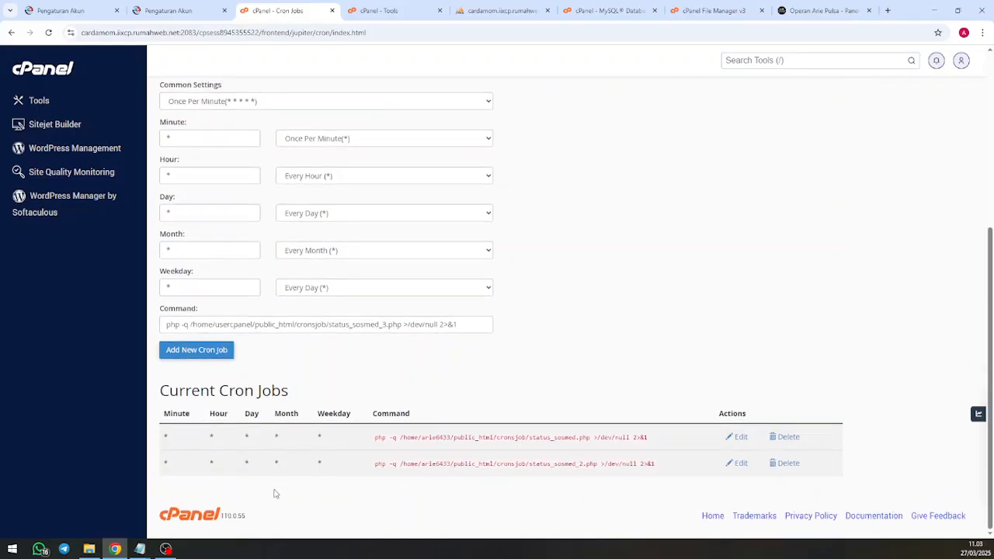
{"action": "double_click", "coordinate": [230, 324]}
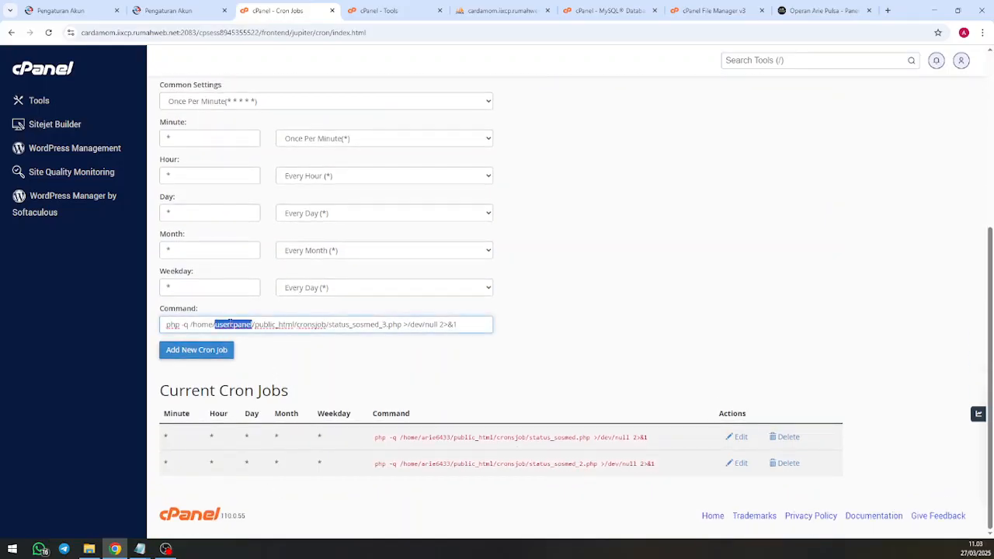
{"action": "key", "text": "ctrl+v"}
{"action": "left_click", "coordinate": [223, 349]}
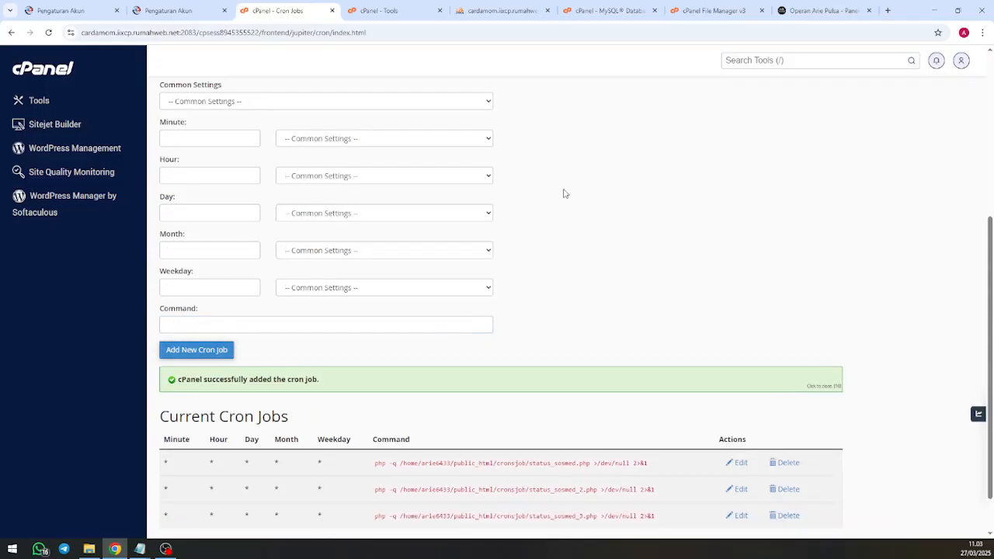
{"action": "scroll", "coordinate": [522, 362], "scroll_direction": "down", "scroll_amount": 1}
Copy the status_digital command line from the Notepad notes.
{"action": "scroll", "coordinate": [355, 348], "scroll_direction": "up", "scroll_amount": 2}
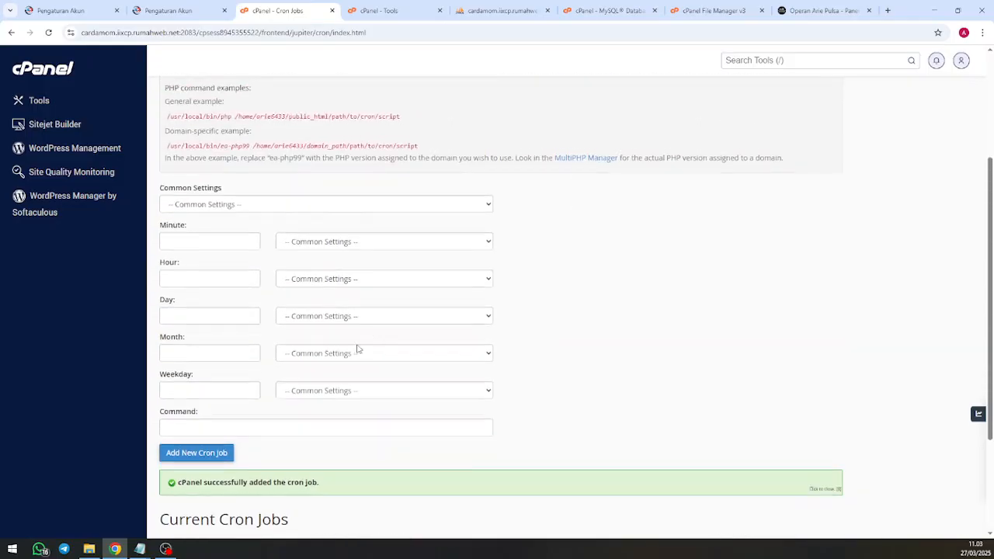
{"action": "scroll", "coordinate": [355, 349], "scroll_direction": "down", "scroll_amount": 2}
{"action": "mouse_move", "coordinate": [139, 551]}
{"action": "left_click", "coordinate": [180, 487]}
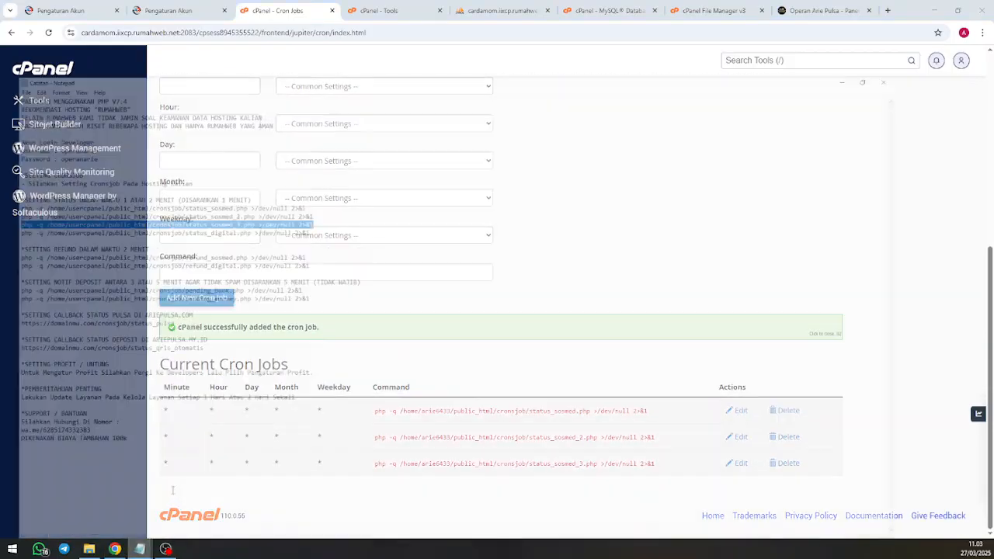
{"action": "left_click_drag", "start_coordinate": [6, 176], "coordinate": [468, 175]}
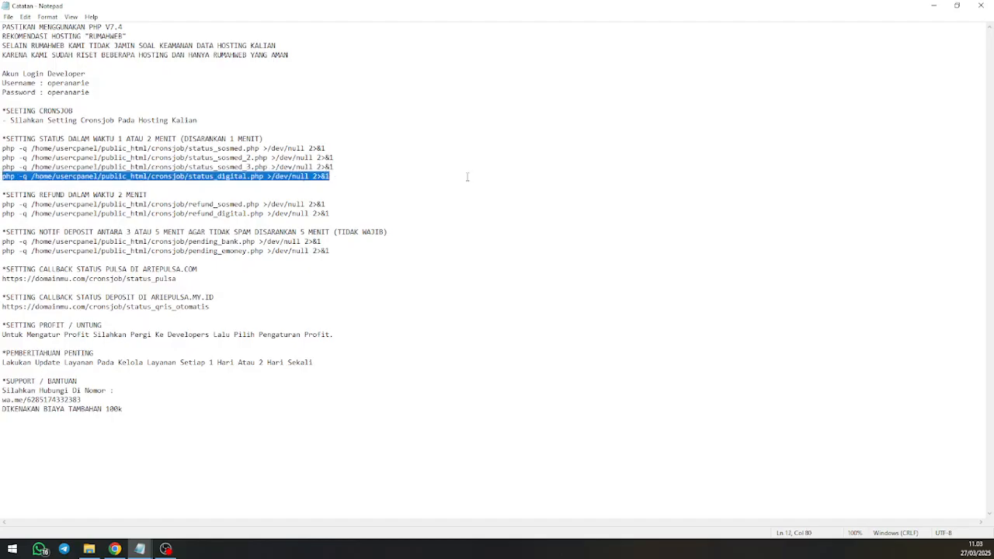
{"action": "right_click", "coordinate": [306, 178]}
{"action": "left_click", "coordinate": [331, 211]}
{"action": "left_click", "coordinate": [932, 7]}
Paste the status_digital command and swap usercpanel for the account folder name.
{"action": "left_click", "coordinate": [243, 271]}
{"action": "key", "text": "ctrl+v"}
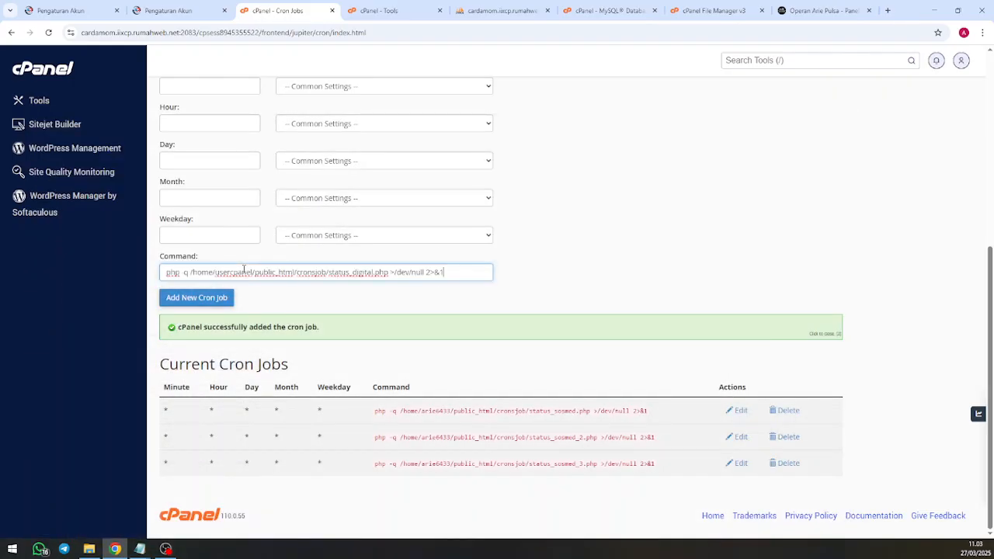
{"action": "double_click", "coordinate": [435, 411]}
{"action": "right_click", "coordinate": [439, 413]}
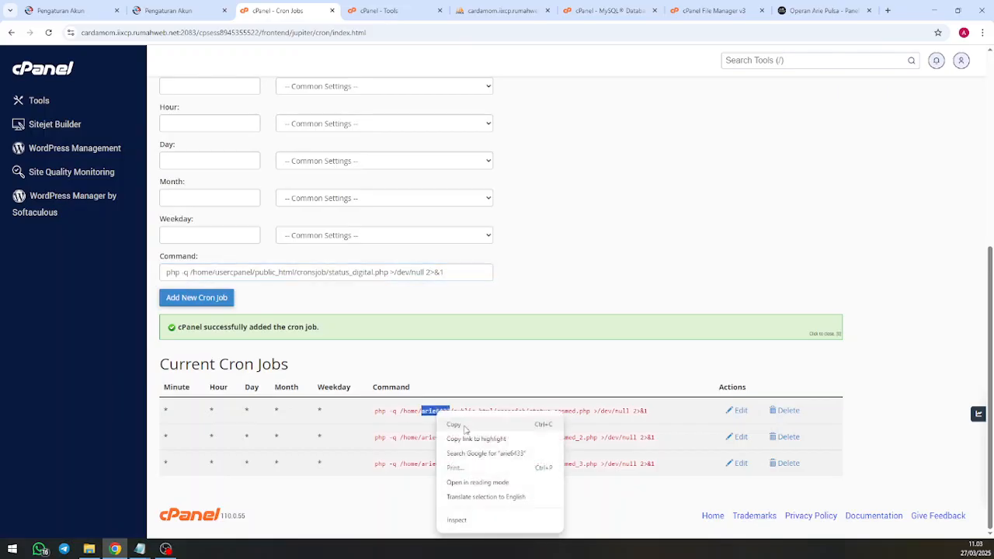
{"action": "left_click", "coordinate": [464, 427]}
{"action": "double_click", "coordinate": [232, 298]}
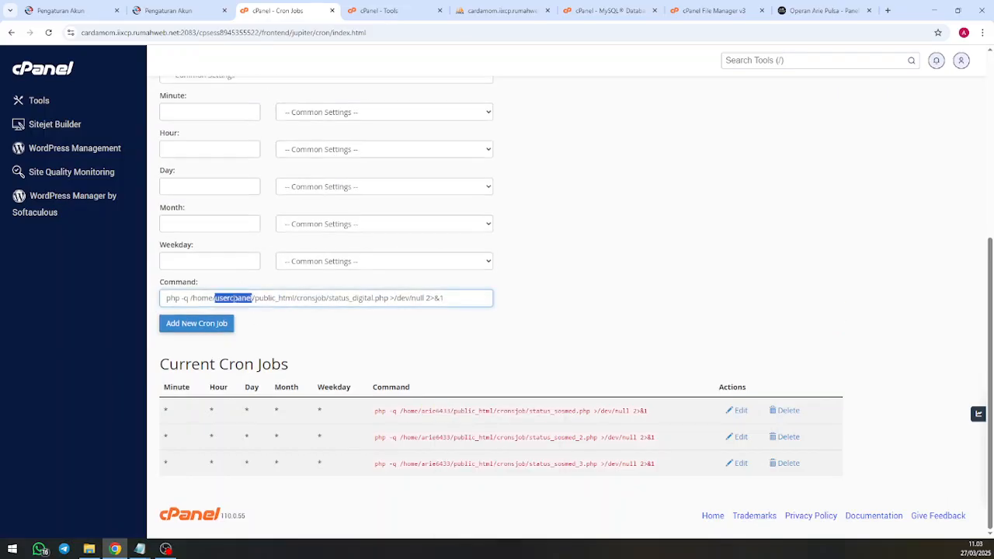
{"action": "key", "text": "ctrl+v"}
Set the schedule to Once Per Minute and add the status_digital job.
{"action": "scroll", "coordinate": [235, 297], "scroll_direction": "up", "scroll_amount": 2}
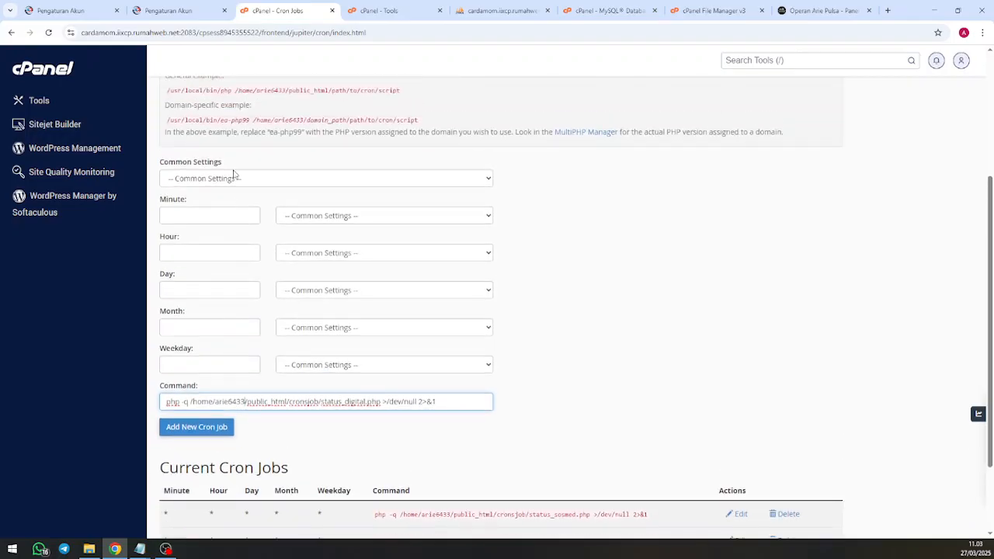
{"action": "left_click", "coordinate": [236, 178]}
{"action": "left_click", "coordinate": [227, 208]}
{"action": "scroll", "coordinate": [375, 278], "scroll_direction": "down", "scroll_amount": 3}
{"action": "left_click", "coordinate": [187, 322]}
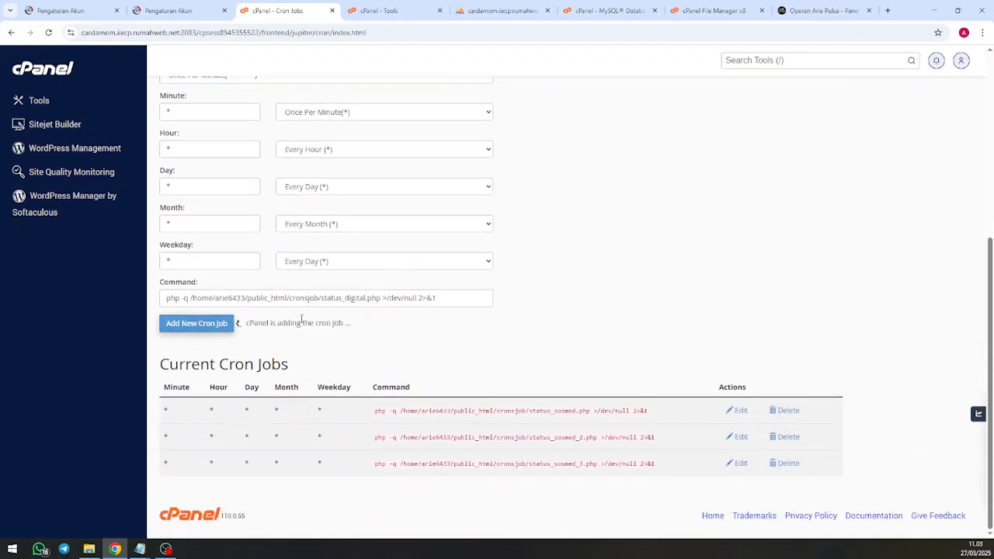
{"action": "scroll", "coordinate": [622, 272], "scroll_direction": "down", "scroll_amount": 1}
Copy the refund_sosmed.php command line from the Notepad setup notes.
{"action": "mouse_move", "coordinate": [140, 549]}
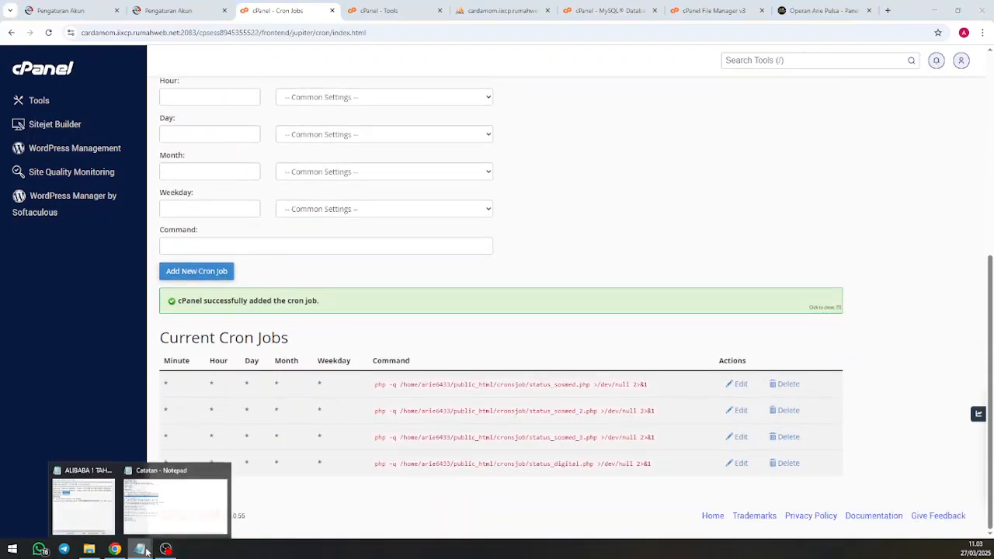
{"action": "left_click", "coordinate": [175, 523]}
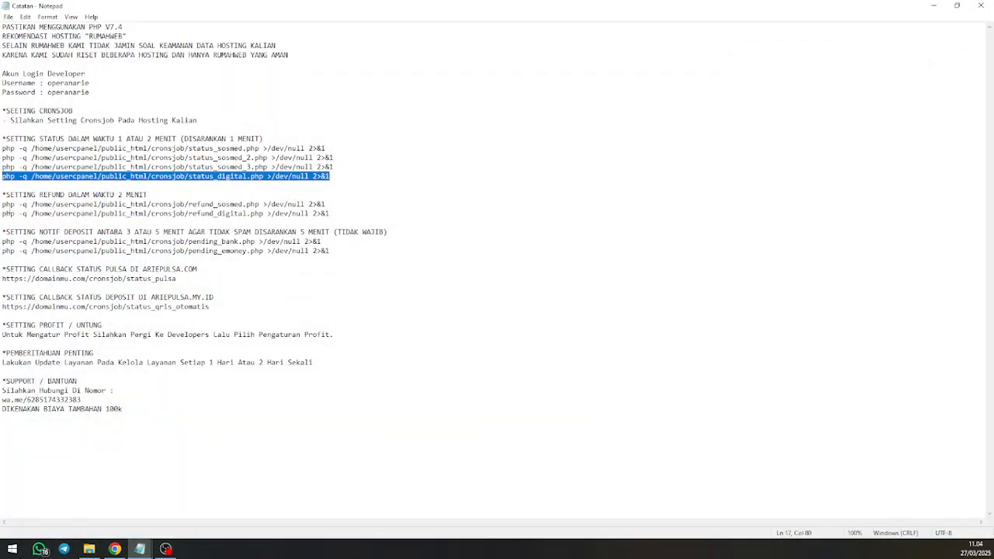
{"action": "left_click_drag", "start_coordinate": [2, 205], "coordinate": [354, 206]}
{"action": "right_click", "coordinate": [302, 202]}
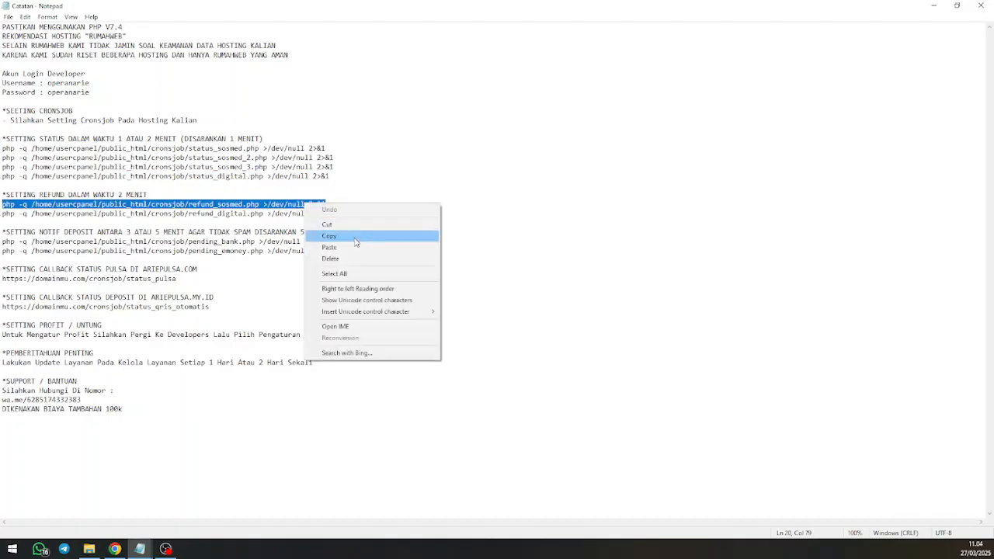
{"action": "left_click", "coordinate": [358, 236]}
Paste the refund_sosmed command into cPanel's Command field, replacing the placeholder folder with the account folder name.
{"action": "left_click", "coordinate": [933, 6]}
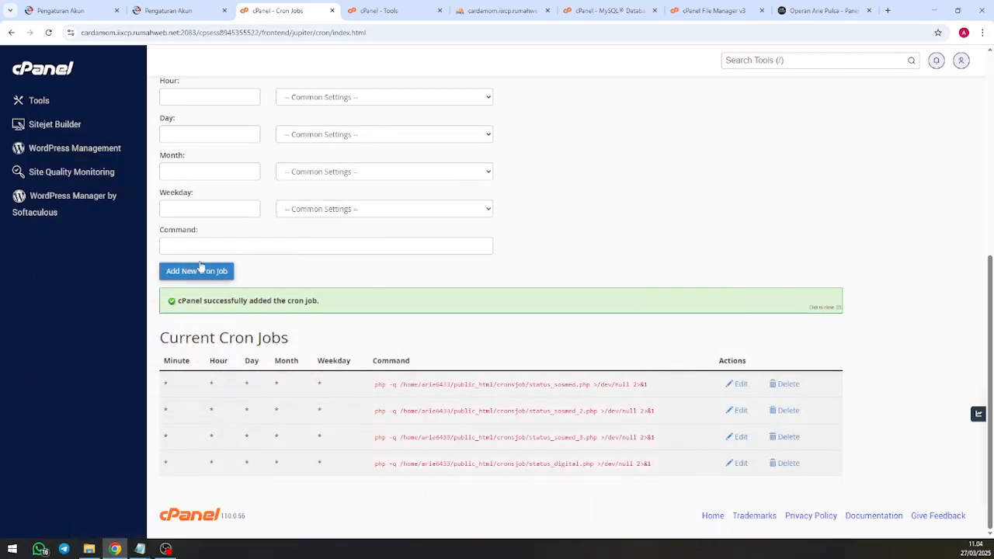
{"action": "left_click", "coordinate": [206, 247]}
{"action": "key", "text": "ctrl+v"}
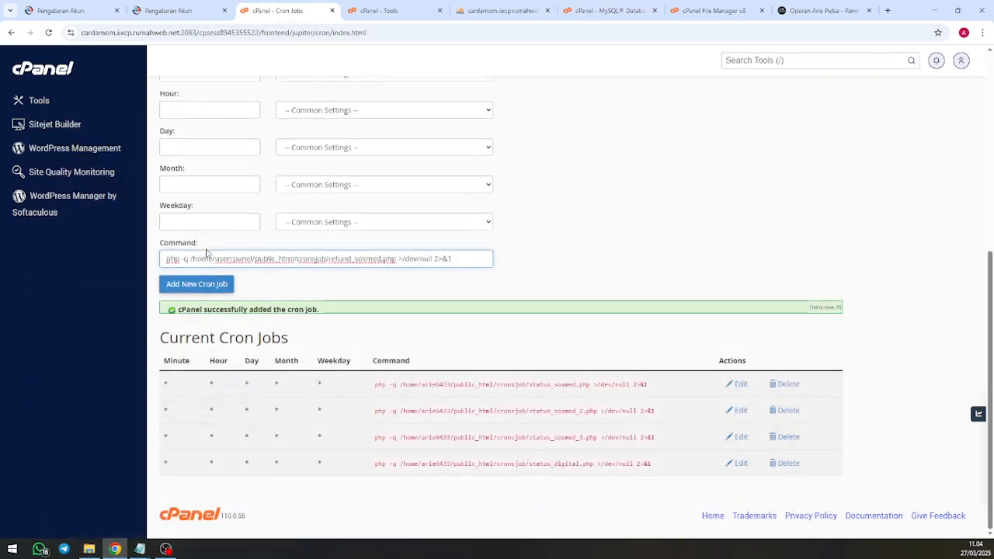
{"action": "double_click", "coordinate": [435, 384]}
{"action": "right_click", "coordinate": [435, 384]}
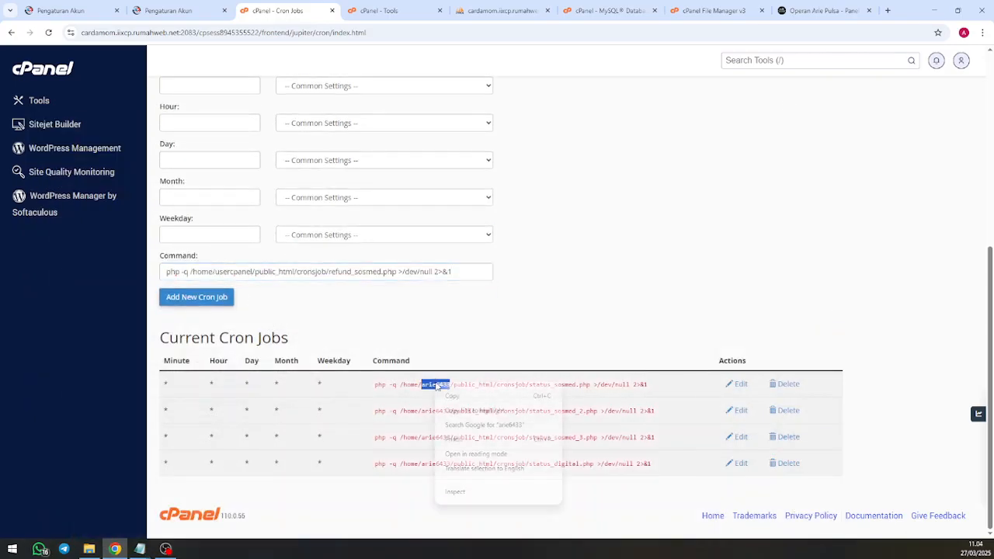
{"action": "left_click", "coordinate": [456, 398]}
{"action": "double_click", "coordinate": [226, 274]}
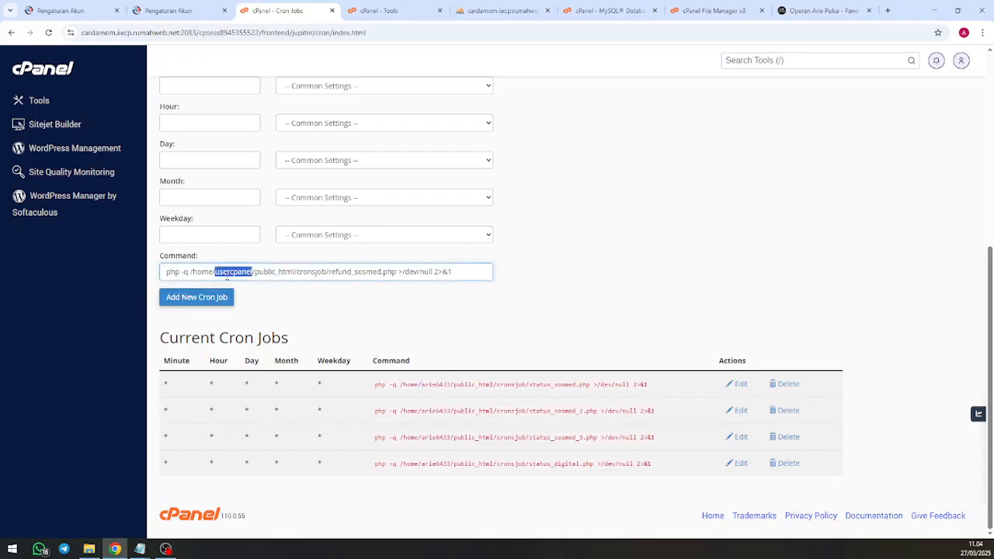
{"action": "key", "text": "ctrl+v"}
Schedule the job Once Per Two Minutes (*/2), add it, and bring the Notepad notes back.
{"action": "scroll", "coordinate": [228, 274], "scroll_direction": "up", "scroll_amount": 2}
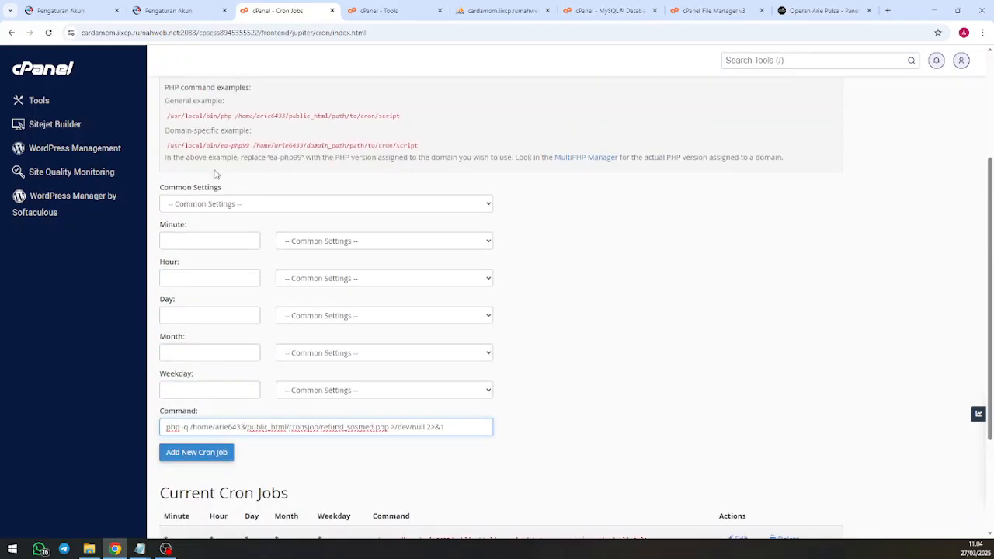
{"action": "left_click", "coordinate": [214, 203]}
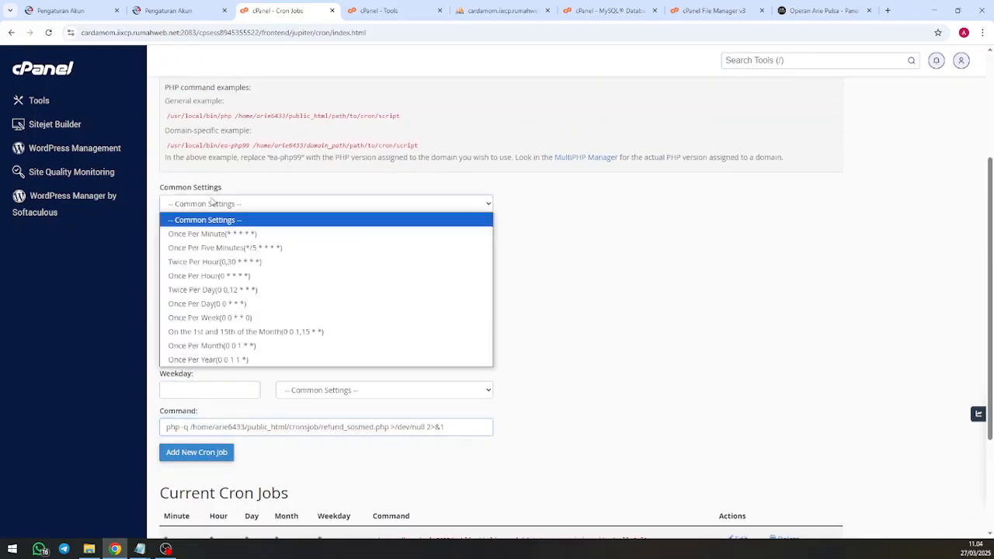
{"action": "left_click", "coordinate": [208, 234]}
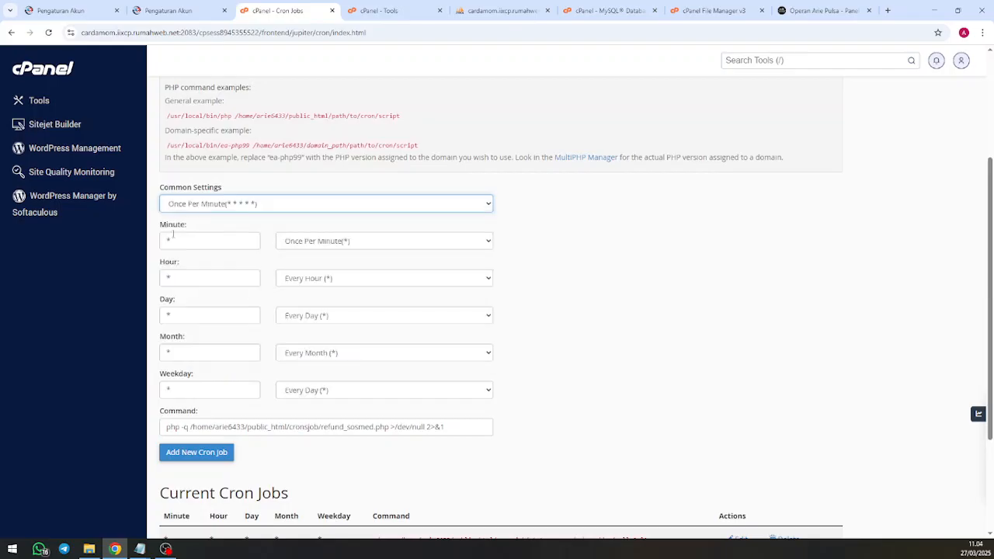
{"action": "left_click_drag", "start_coordinate": [161, 226], "coordinate": [271, 228]}
{"action": "left_click", "coordinate": [321, 242]}
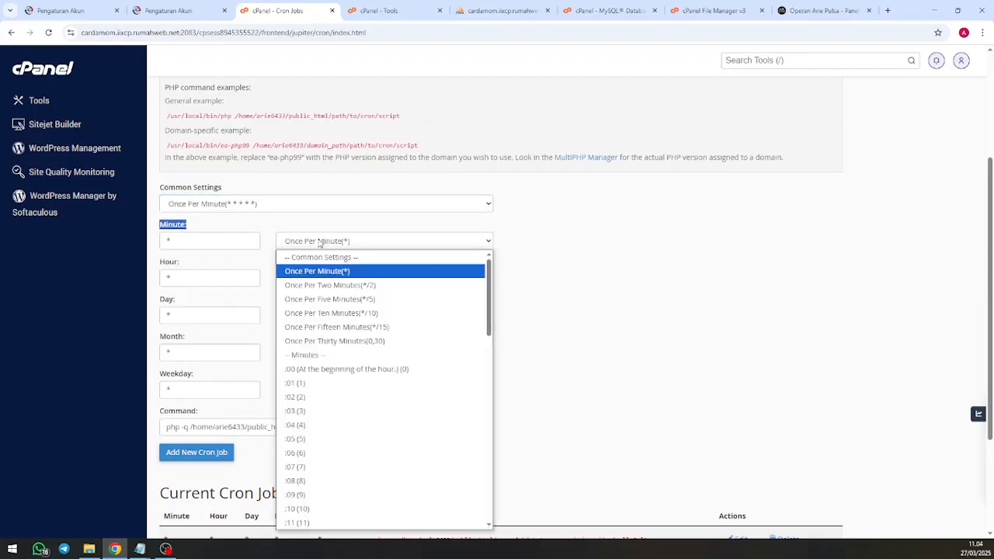
{"action": "left_click", "coordinate": [352, 285]}
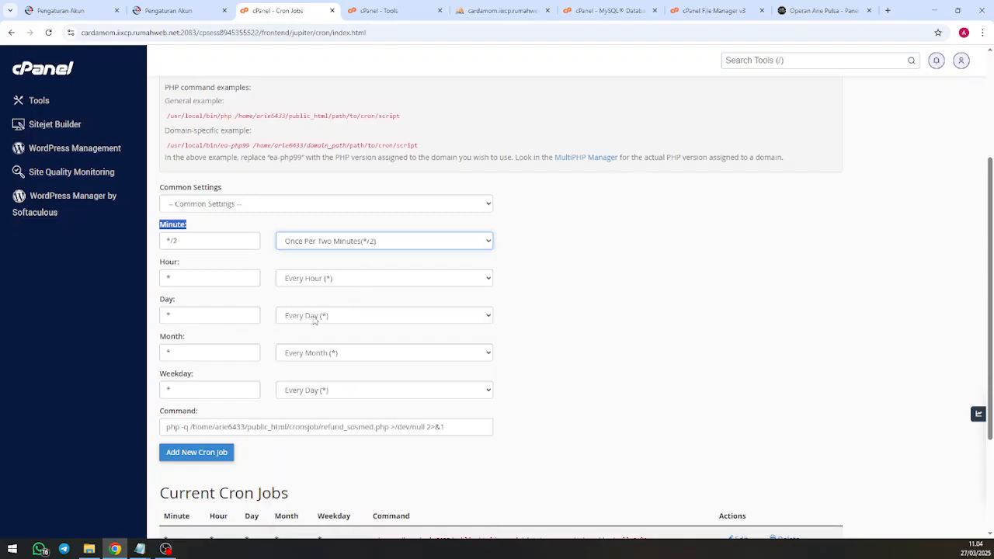
{"action": "left_click", "coordinate": [196, 452]}
{"action": "scroll", "coordinate": [273, 426], "scroll_direction": "down", "scroll_amount": 4}
{"action": "mouse_move", "coordinate": [139, 549]}
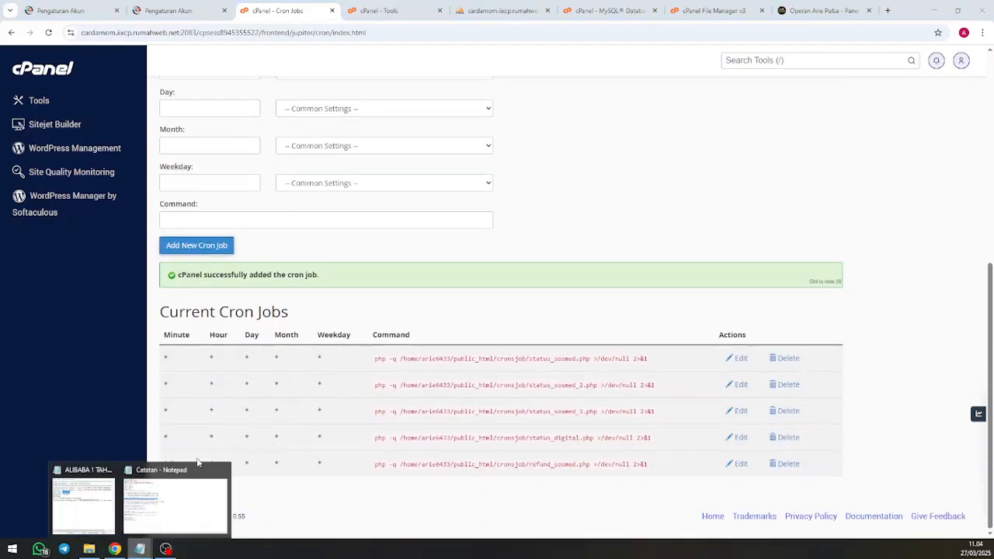
{"action": "left_click", "coordinate": [182, 486]}
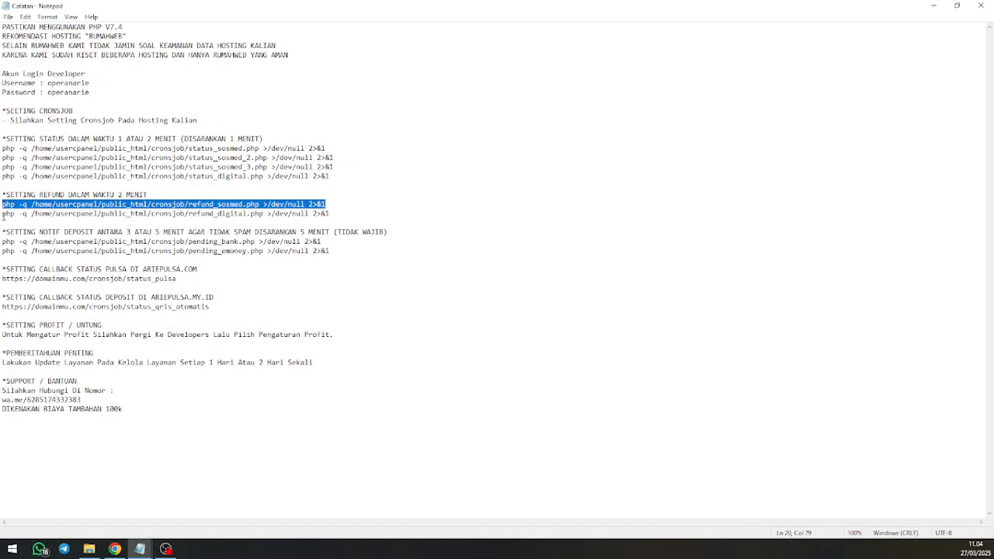
Copy the refund_digital.php command line from the Notepad notes.
{"action": "left_click_drag", "start_coordinate": [2, 213], "coordinate": [363, 217]}
{"action": "right_click", "coordinate": [314, 218]}
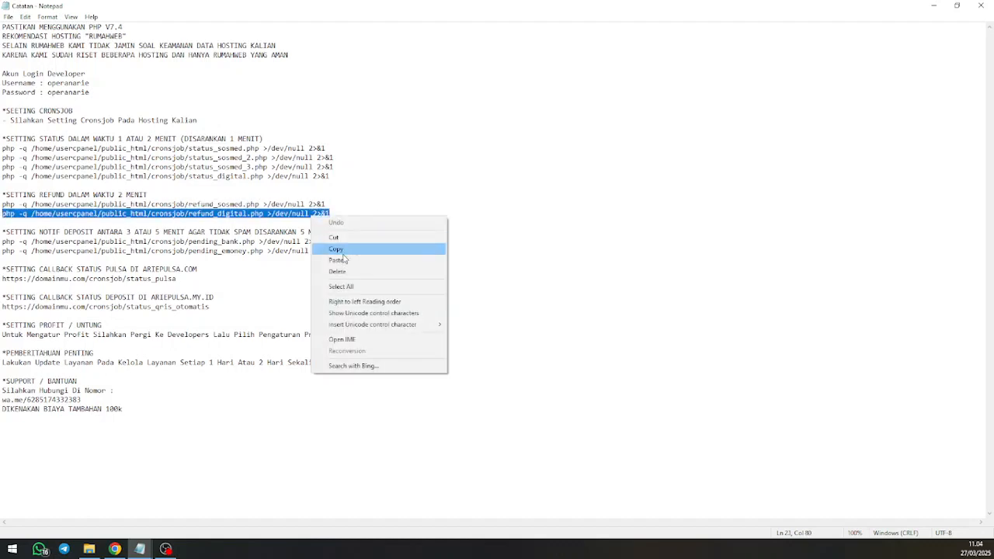
{"action": "left_click", "coordinate": [341, 249]}
{"action": "left_click", "coordinate": [933, 5]}
Set the new cron job's minute schedule to once per two minutes (*/2).
{"action": "scroll", "coordinate": [252, 198], "scroll_direction": "up", "scroll_amount": 2}
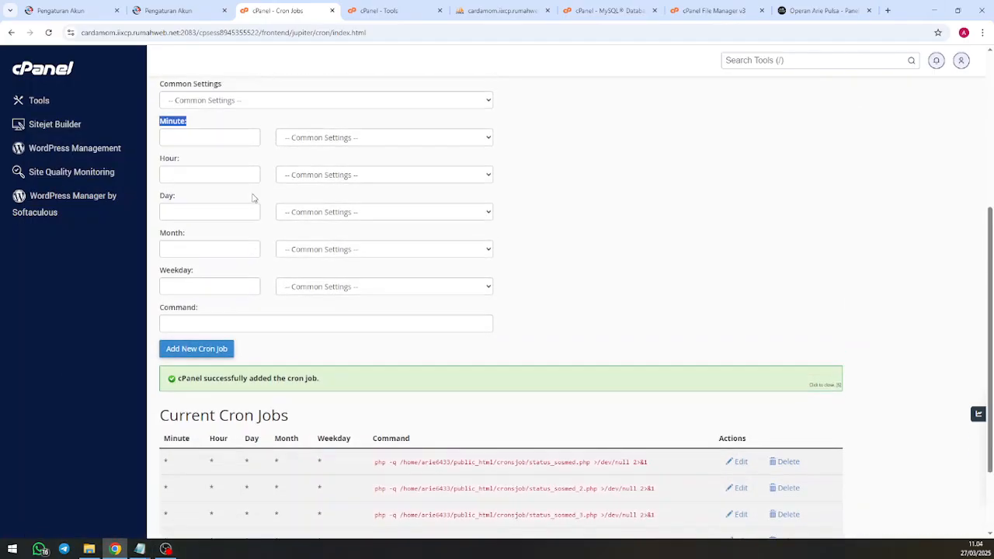
{"action": "left_click", "coordinate": [251, 103]}
{"action": "left_click", "coordinate": [250, 132]}
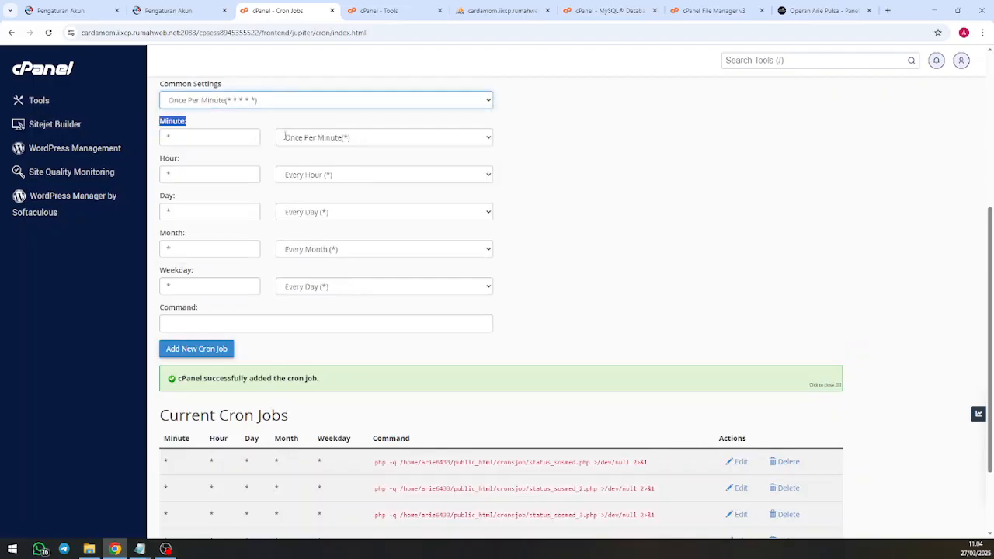
{"action": "left_click", "coordinate": [316, 139]}
{"action": "left_click", "coordinate": [328, 181]}
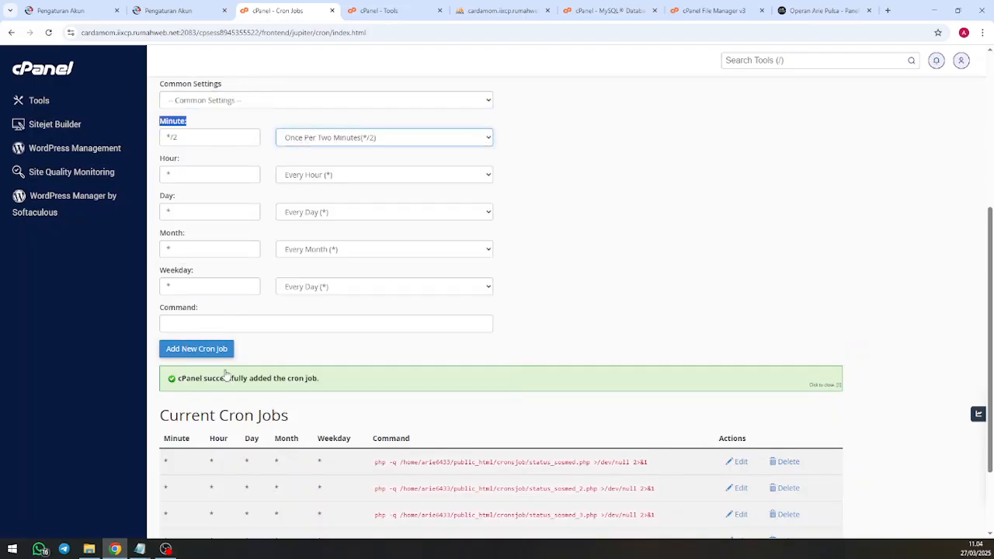
Paste the refund_digital command, replace usercpanel with the account username, and add the job.
{"action": "left_click", "coordinate": [254, 322]}
{"action": "key", "text": "ctrl+v"}
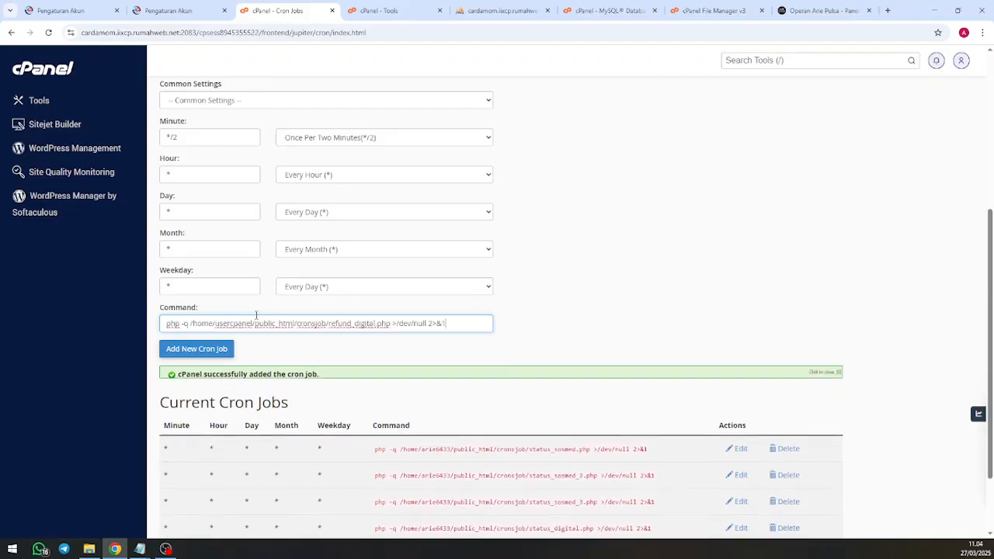
{"action": "double_click", "coordinate": [435, 436]}
{"action": "right_click", "coordinate": [435, 436]}
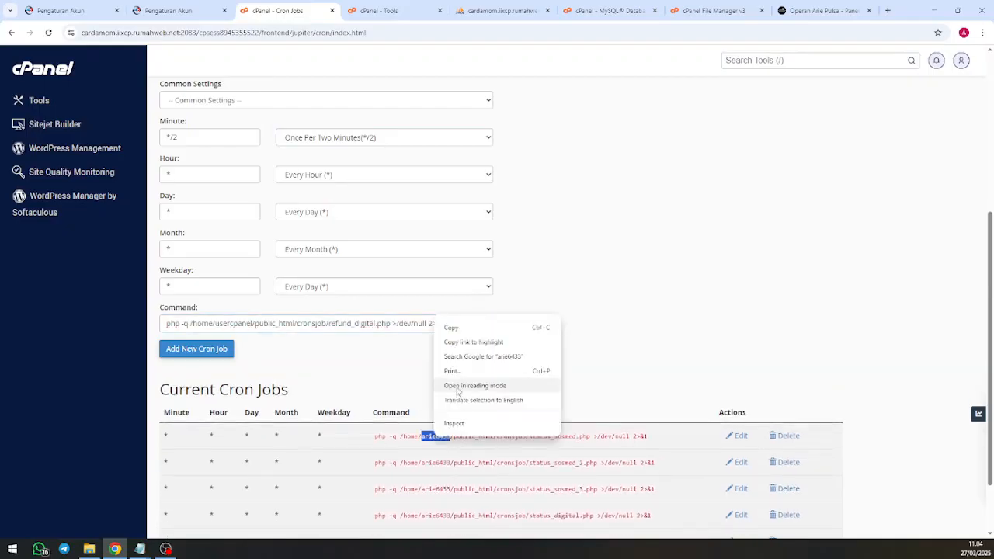
{"action": "left_click", "coordinate": [455, 326]}
{"action": "left_click", "coordinate": [230, 323]}
{"action": "double_click", "coordinate": [229, 323]}
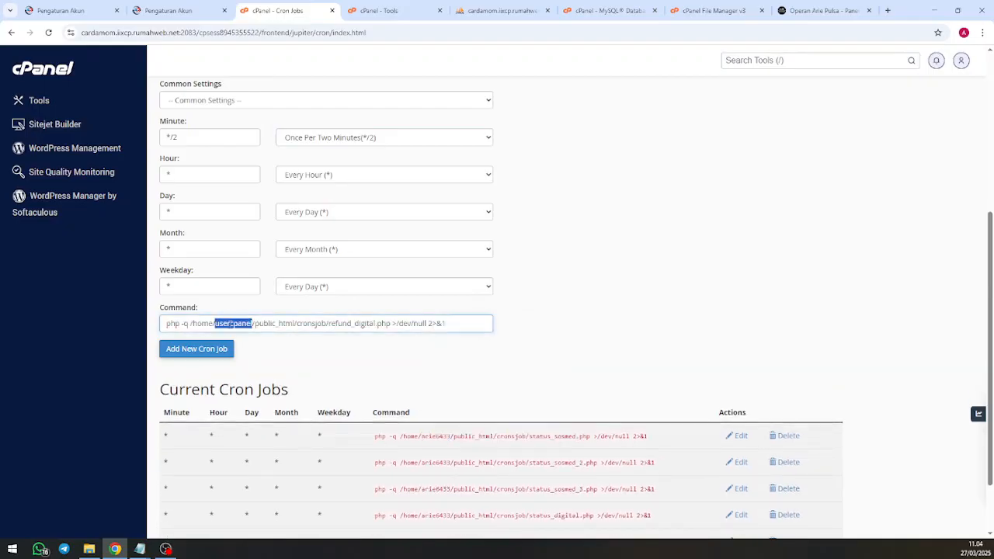
{"action": "key", "text": "ctrl+v"}
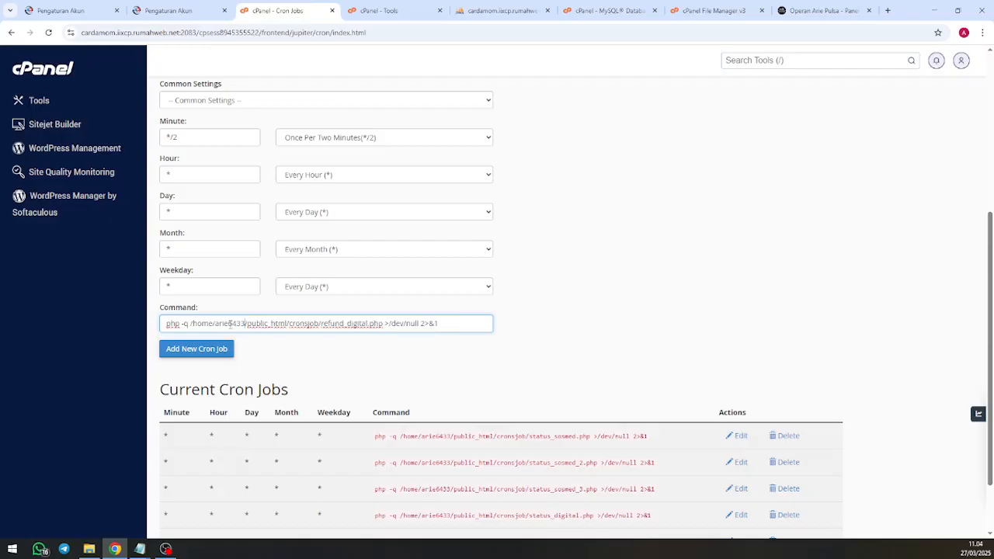
{"action": "left_click", "coordinate": [196, 349]}
{"action": "scroll", "coordinate": [599, 262], "scroll_direction": "down", "scroll_amount": 2}
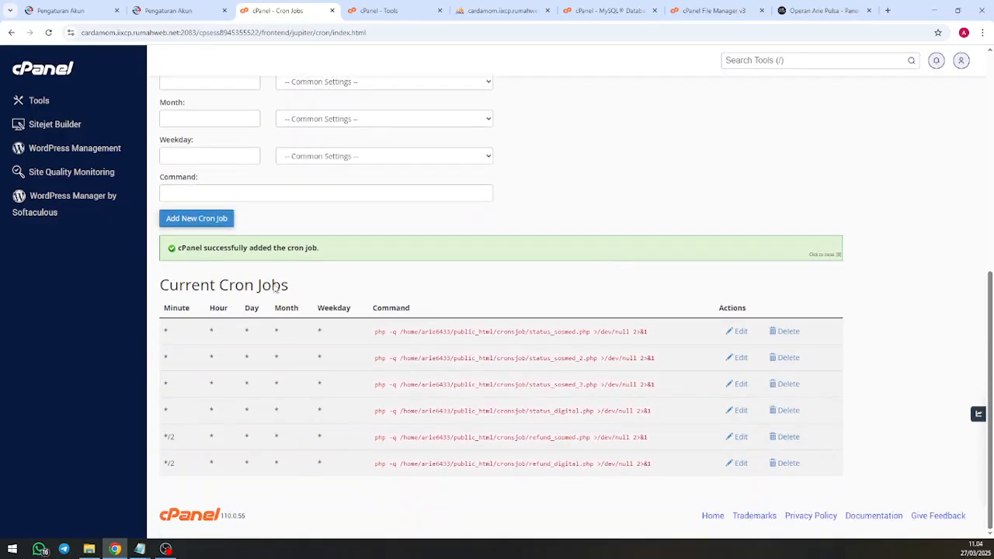
Review the status, refund, NOTIF DEPOSIT and CALLBACK sections in the Notepad notes.
{"action": "mouse_move", "coordinate": [148, 552]}
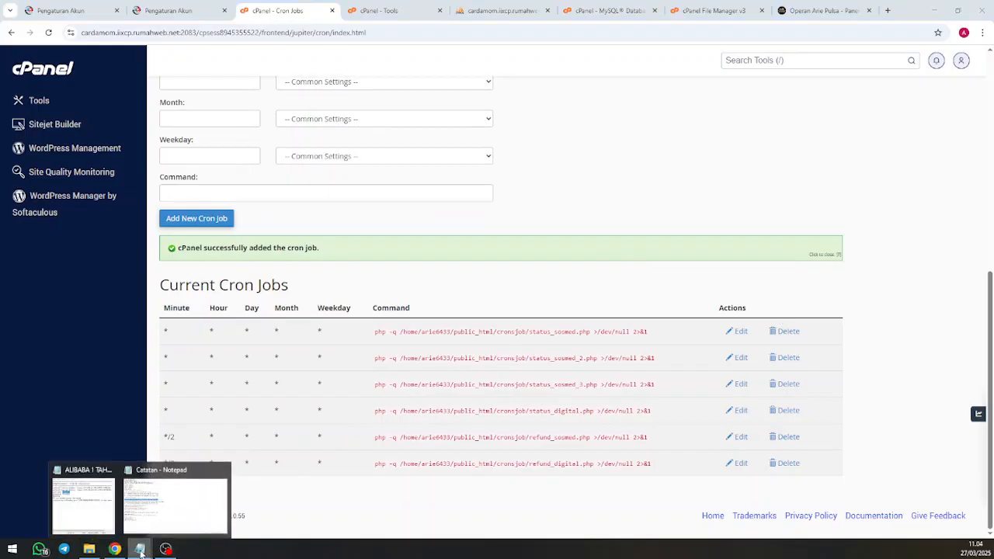
{"action": "left_click", "coordinate": [176, 498]}
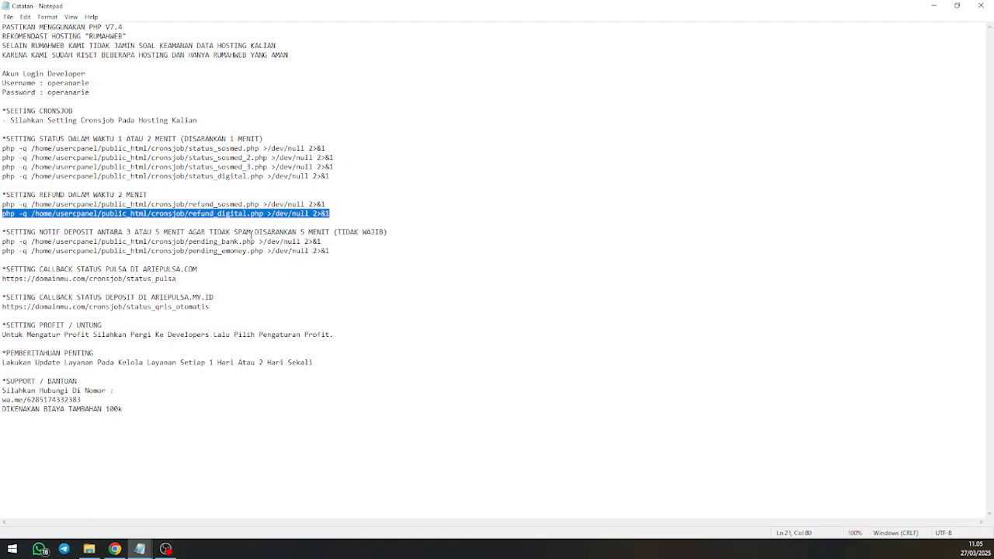
{"action": "left_click_drag", "start_coordinate": [3, 229], "coordinate": [444, 248]}
{"action": "left_click", "coordinate": [142, 184]}
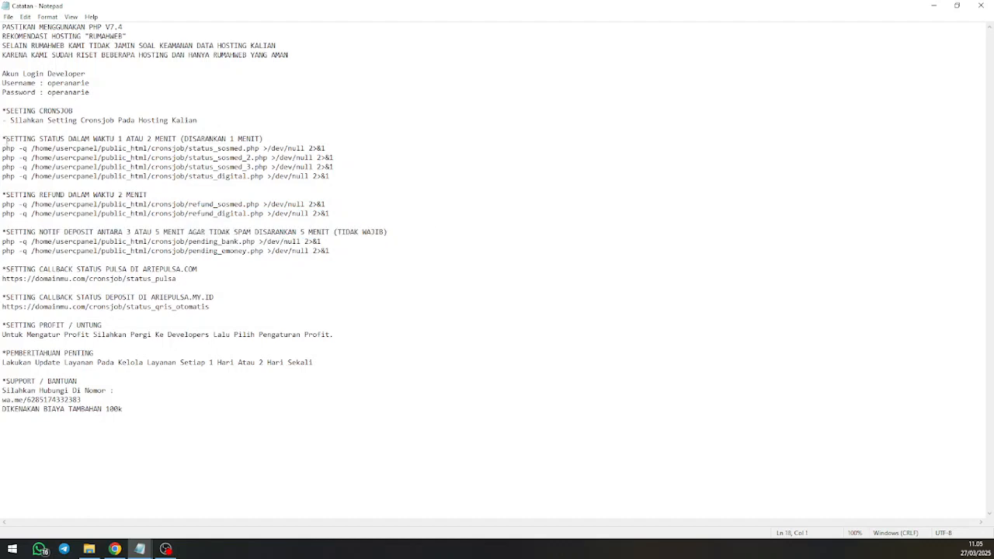
{"action": "left_click_drag", "start_coordinate": [3, 138], "coordinate": [407, 216]}
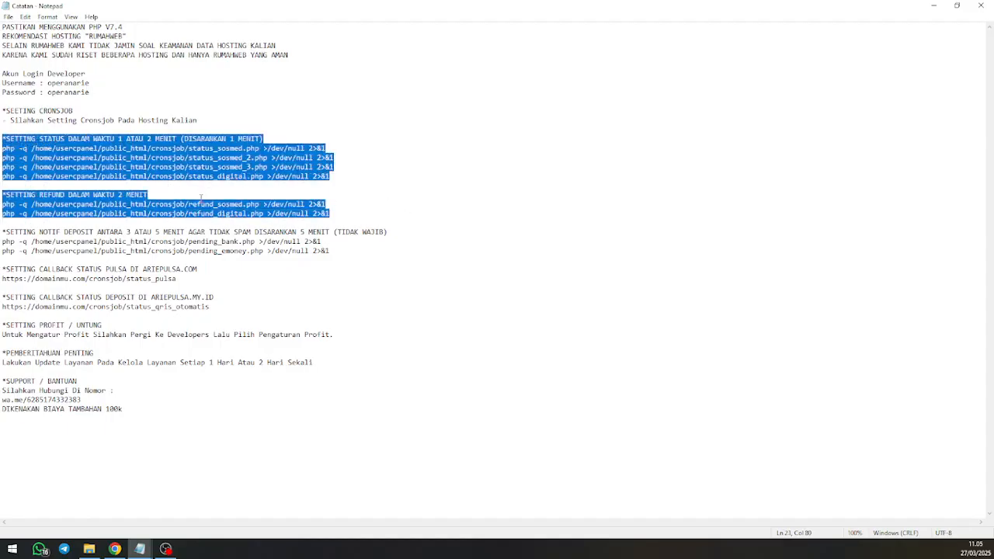
{"action": "left_click", "coordinate": [448, 304]}
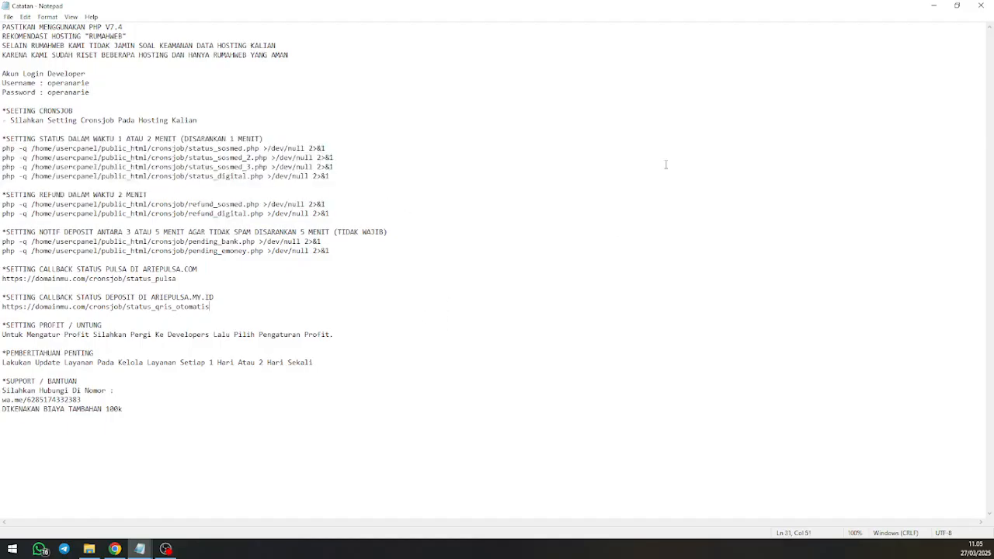
{"action": "left_click_drag", "start_coordinate": [3, 231], "coordinate": [539, 251]}
{"action": "left_click_drag", "start_coordinate": [3, 269], "coordinate": [253, 306]}
Scroll through the six cron jobs in cPanel, then return to the Tools home page.
{"action": "left_click", "coordinate": [932, 5]}
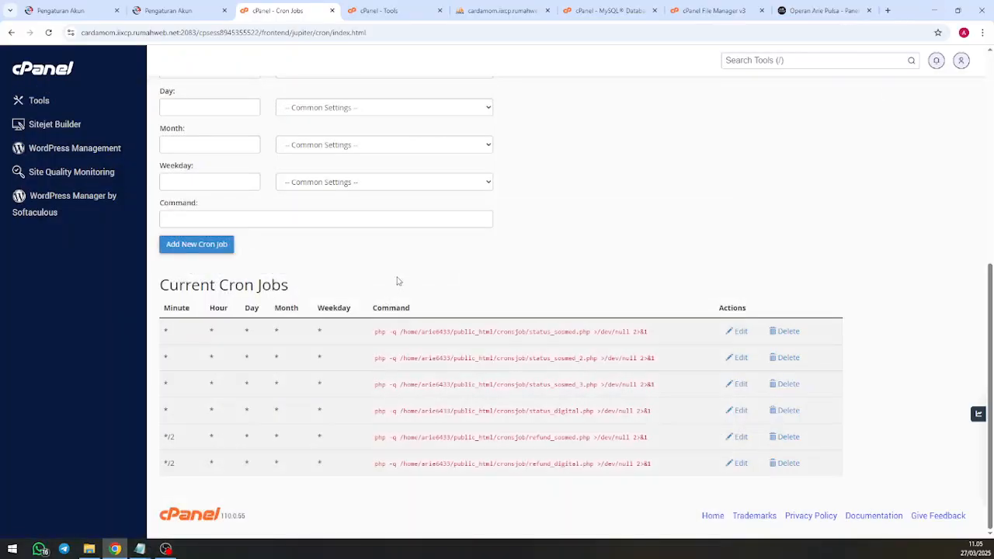
{"action": "scroll", "coordinate": [347, 294], "scroll_direction": "up", "scroll_amount": 5}
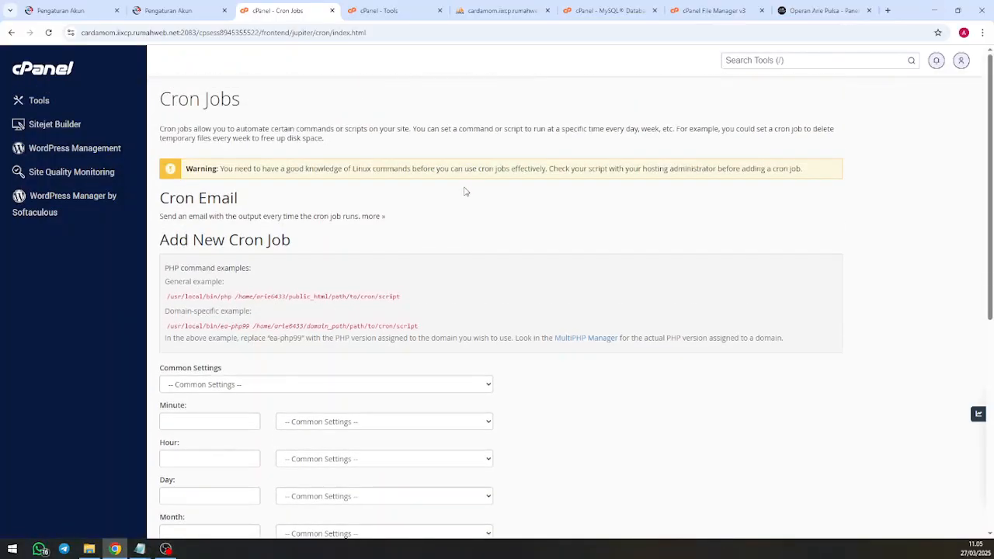
{"action": "scroll", "coordinate": [428, 246], "scroll_direction": "down", "scroll_amount": 5}
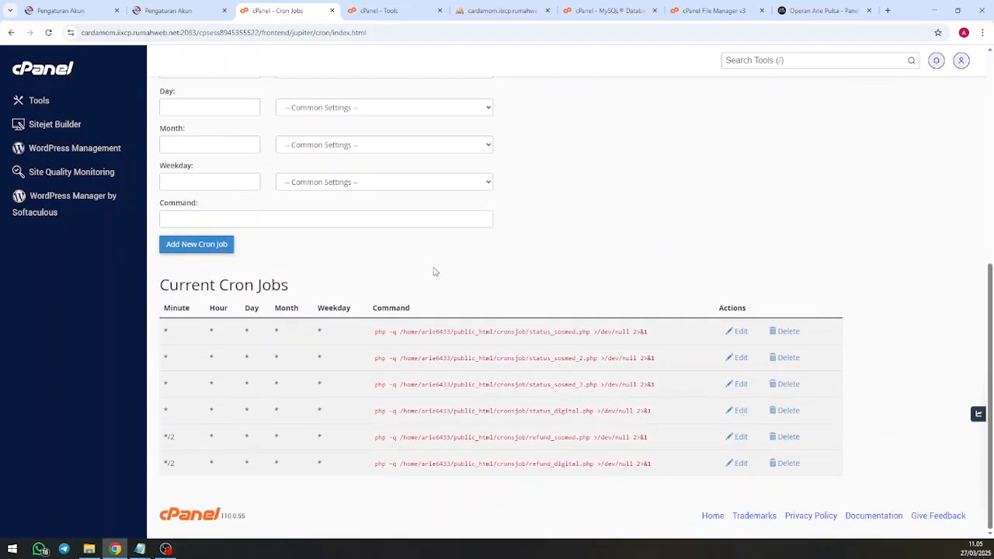
{"action": "scroll", "coordinate": [441, 291], "scroll_direction": "up", "scroll_amount": 3}
{"action": "scroll", "coordinate": [441, 291], "scroll_direction": "up", "scroll_amount": 3}
{"action": "left_click", "coordinate": [52, 75]}
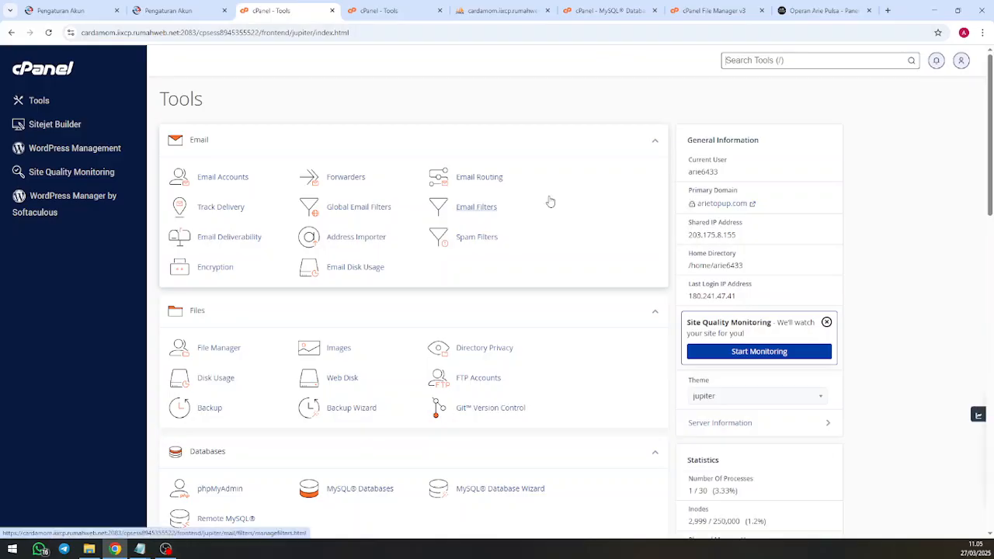
{"action": "scroll", "coordinate": [491, 245], "scroll_direction": "down", "scroll_amount": 2}
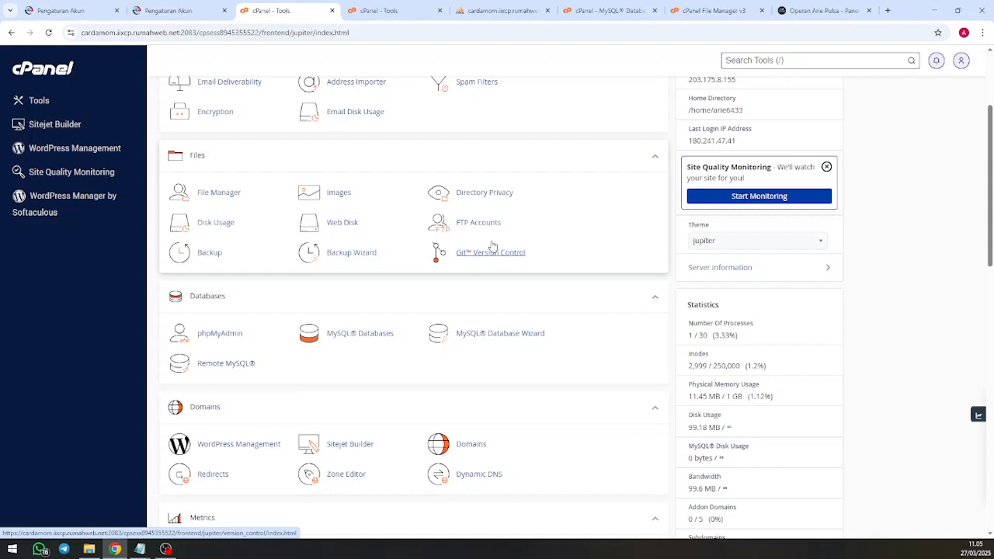
{"action": "scroll", "coordinate": [492, 247], "scroll_direction": "up", "scroll_amount": 2}
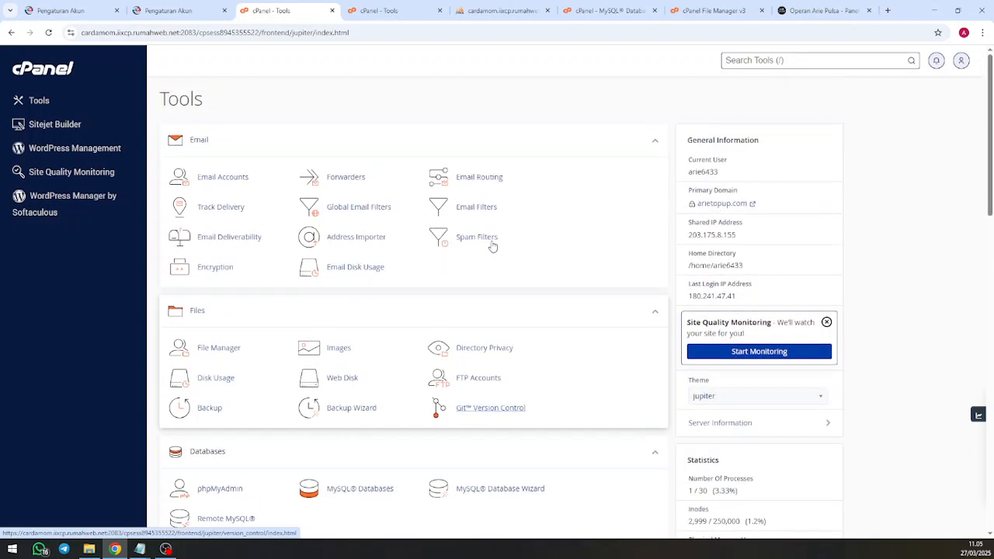